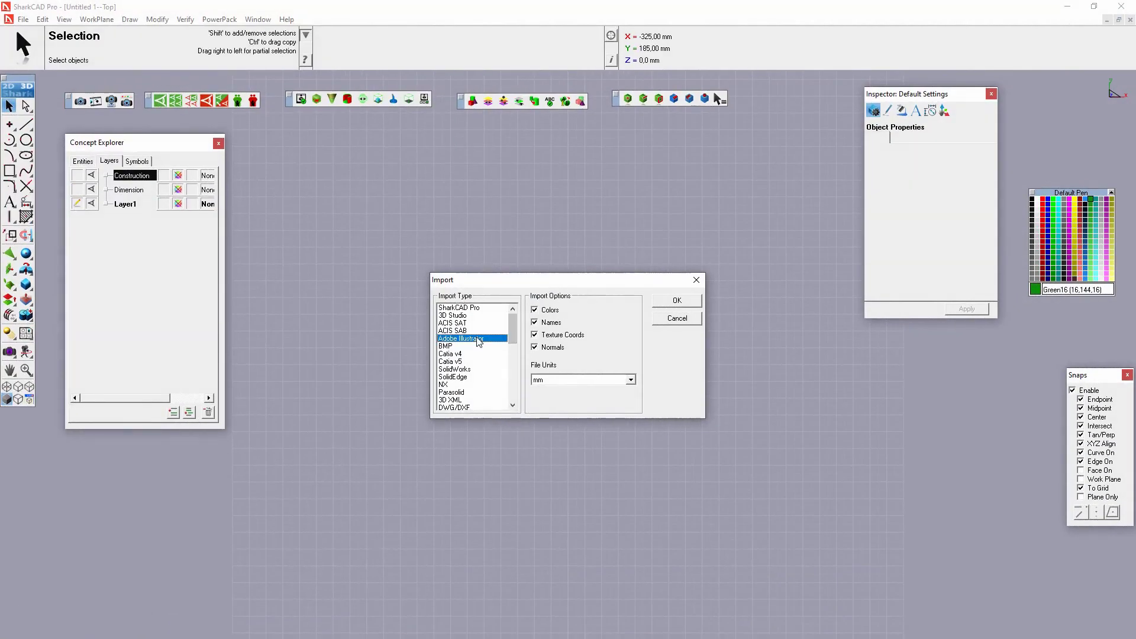
# Step: Import the Illustrator booth layout as flat outlines and view the upper group from the right side
pyautogui.click(677, 300)
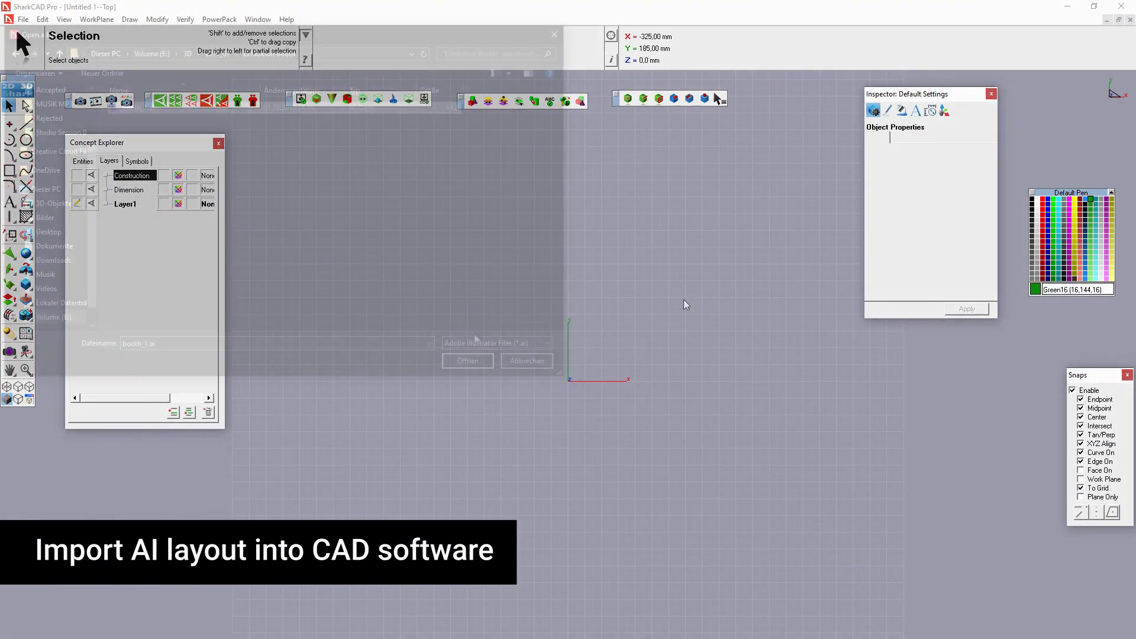
pyautogui.click(462, 360)
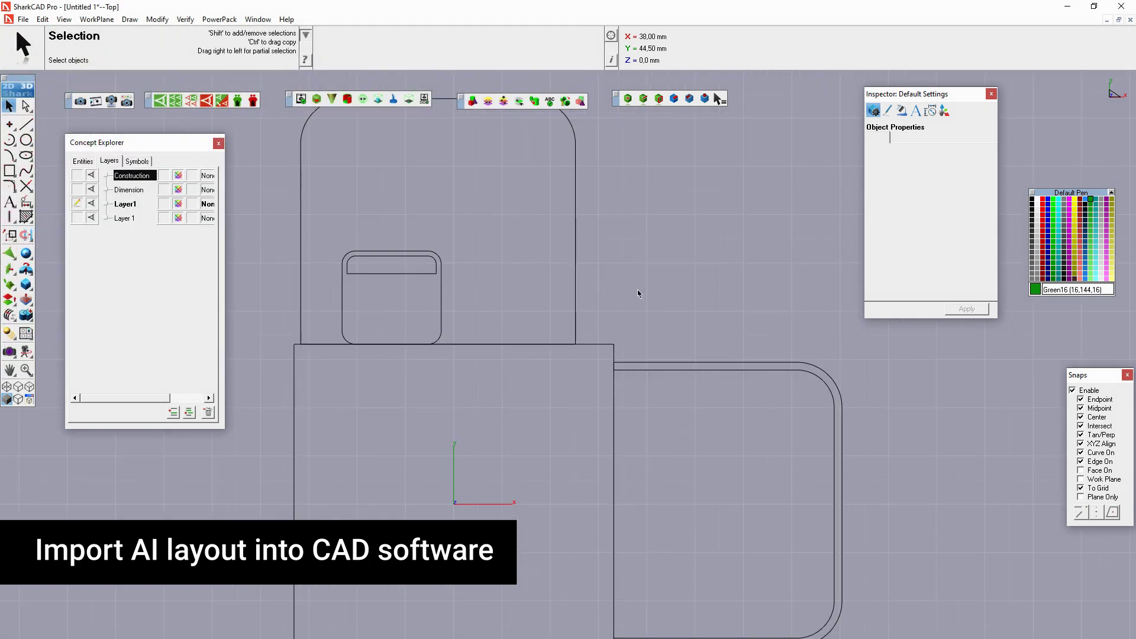
pyautogui.click(576, 300)
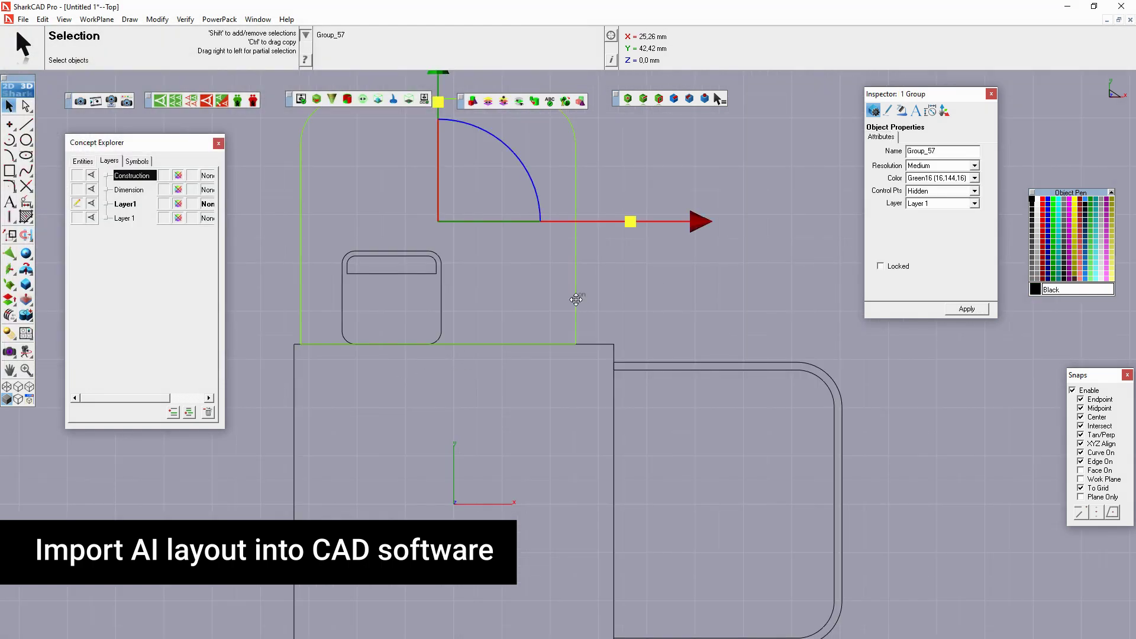
pyautogui.rightClick(630, 286)
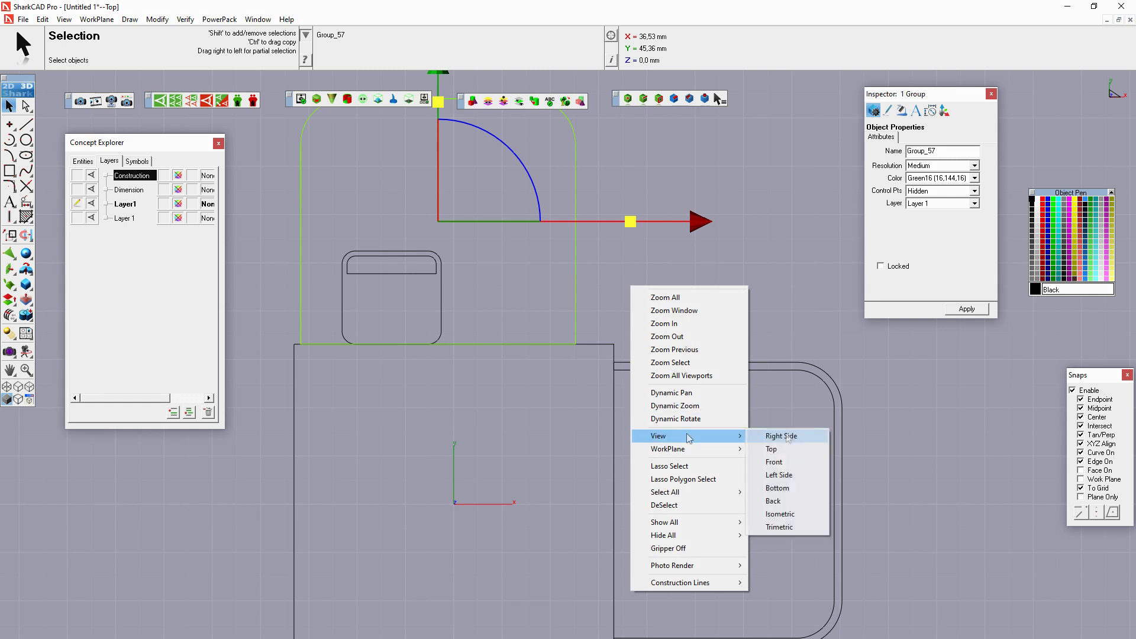
pyautogui.click(787, 436)
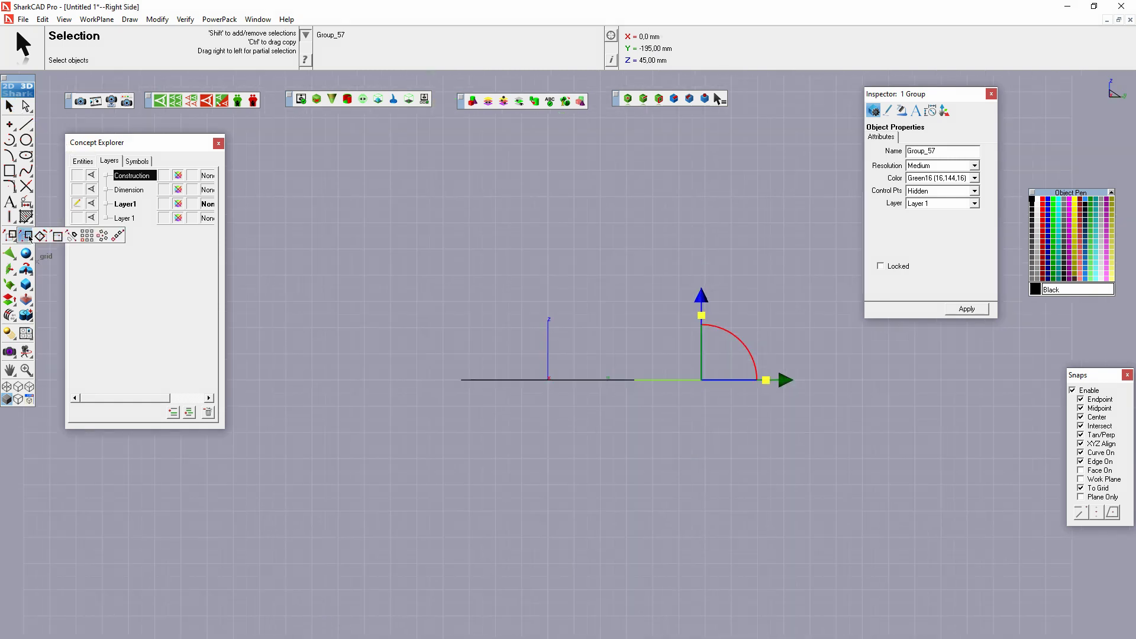
# Step: Rotate the first wall outline 90° upright about its endpoint, then switch to a side view
pyautogui.click(40, 236)
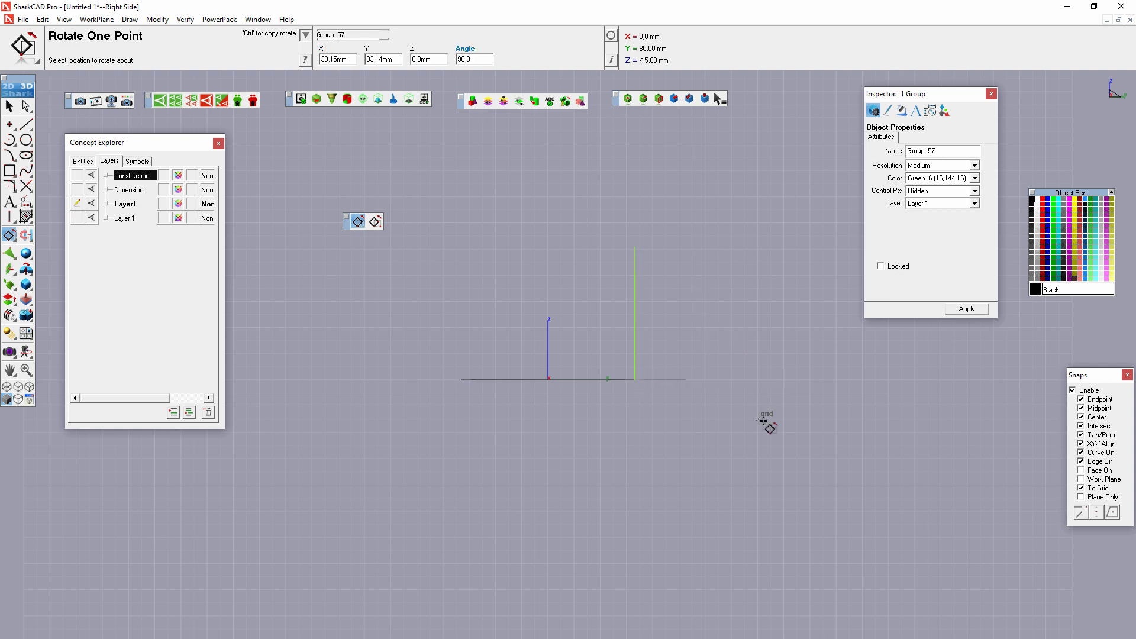
pyautogui.click(633, 379)
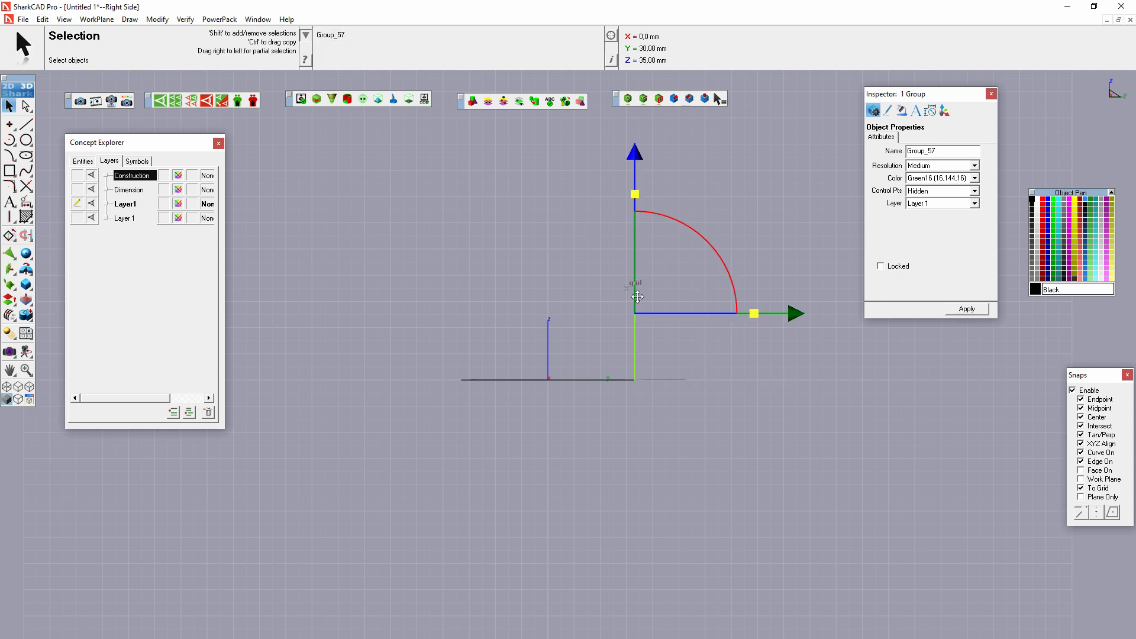
pyautogui.click(633, 379)
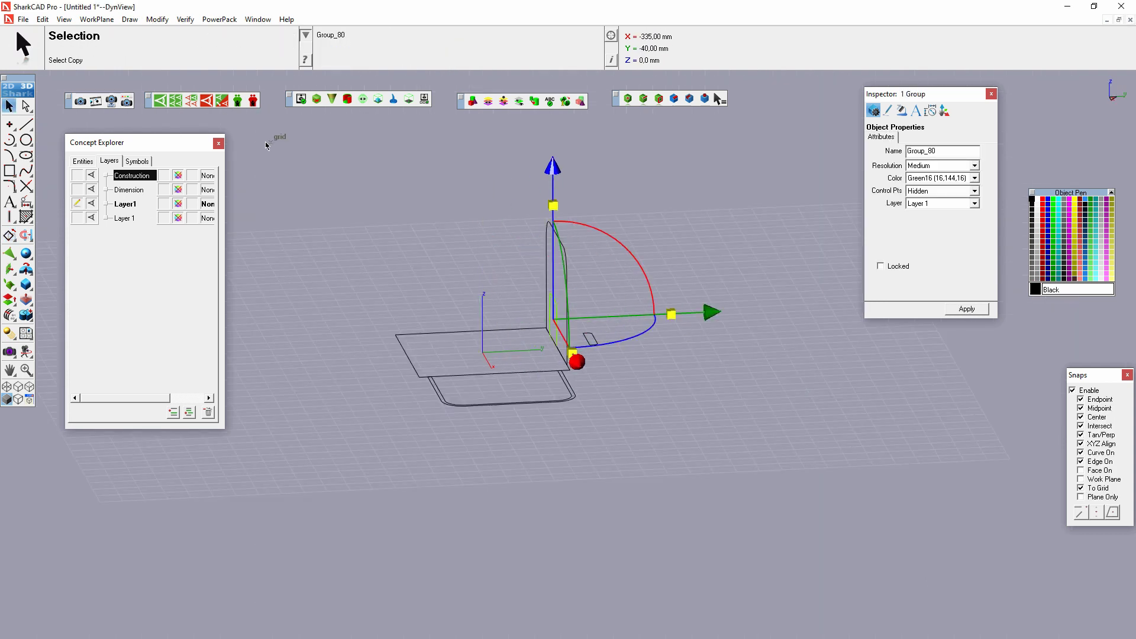
pyautogui.rightClick(583, 104)
pyautogui.moveTo(625, 250)
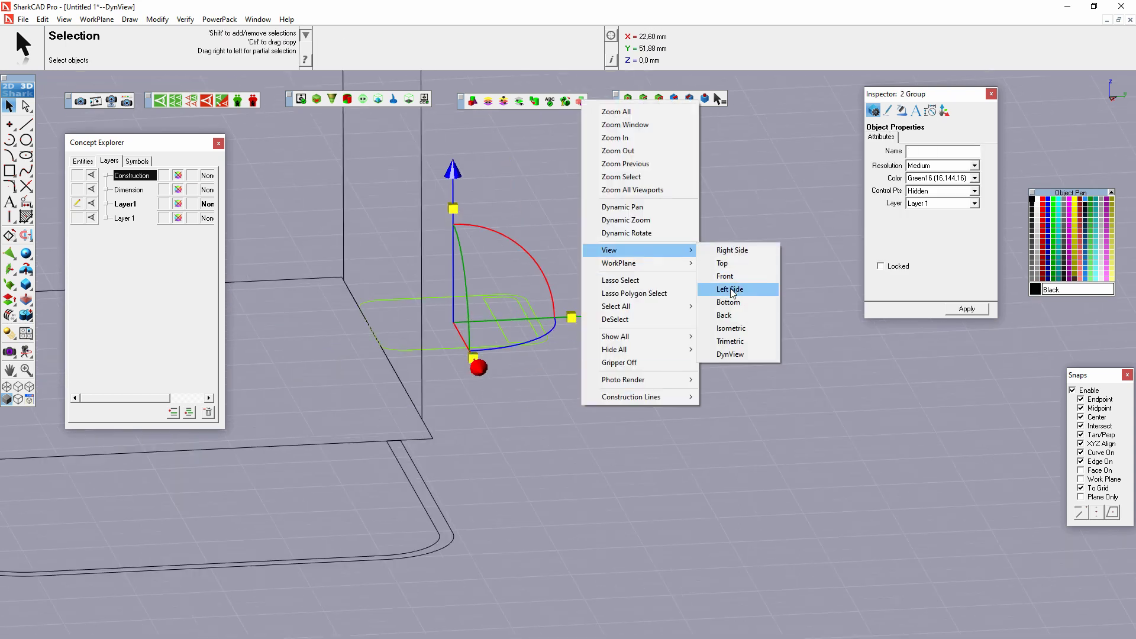
pyautogui.click(732, 250)
# Step: Rotate the second wall outline upright, view in 3D, and pick the floor outline to extrude
pyautogui.click(639, 242)
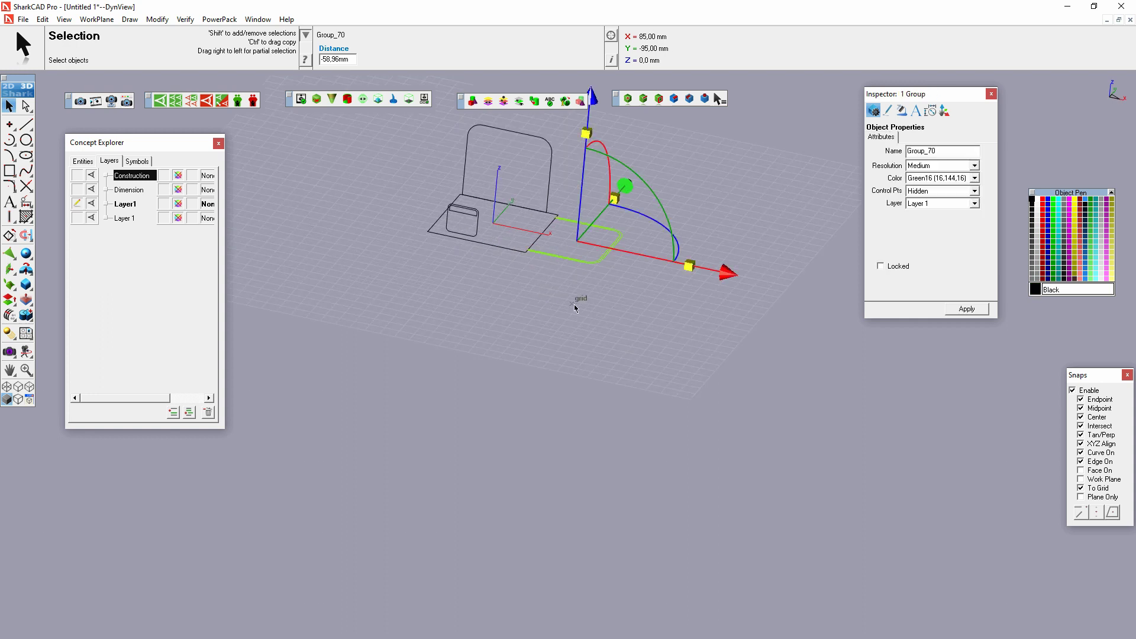
pyautogui.click(573, 431)
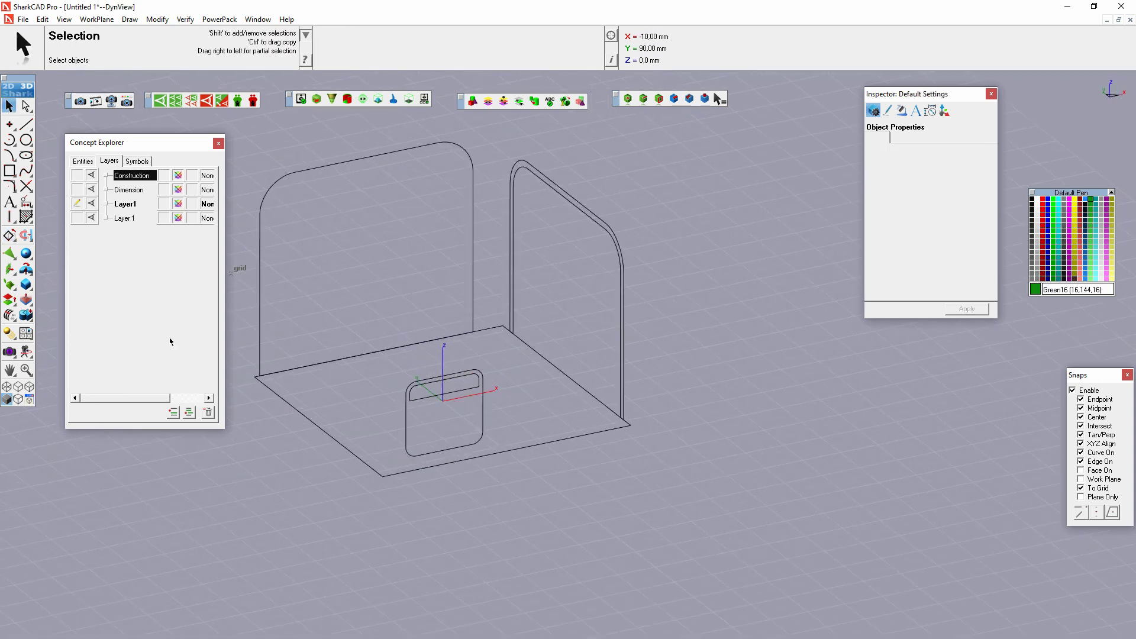
pyautogui.click(27, 272)
pyautogui.click(457, 441)
# Step: Extrude the floor outline into a 1 mm thick slab
pyautogui.write('10,00mm')
pyautogui.press('Return')
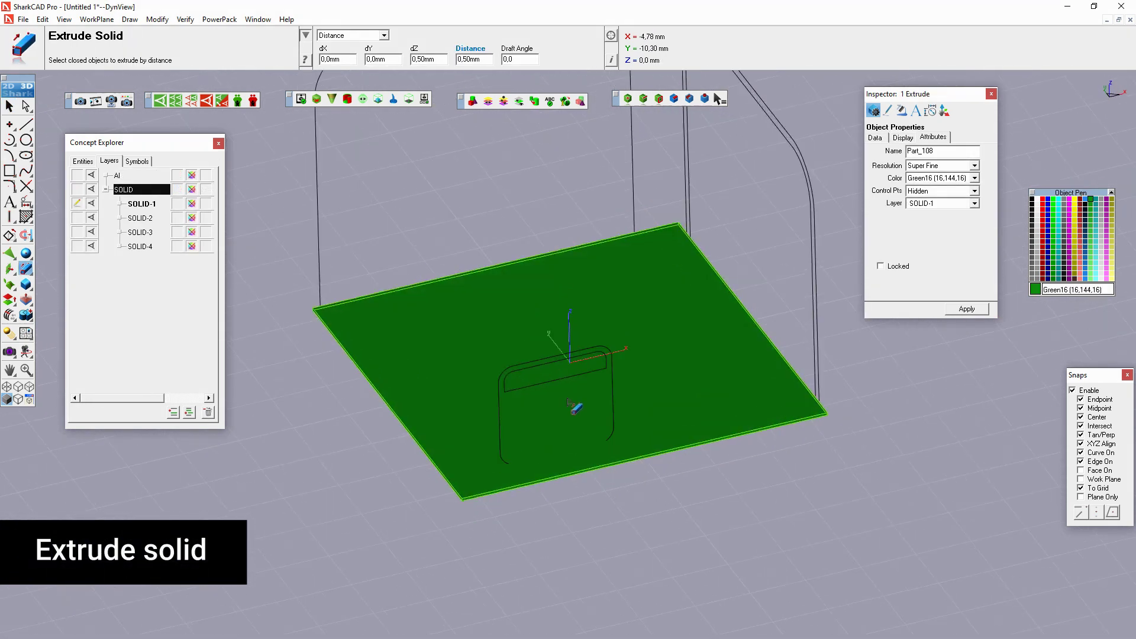
pyautogui.moveTo(564, 340); pyautogui.dragTo(503, 346)
pyautogui.press('Escape')
# Step: On layer SOLID-2, extrude the left wall outline into a thin solid
pyautogui.click(77, 218)
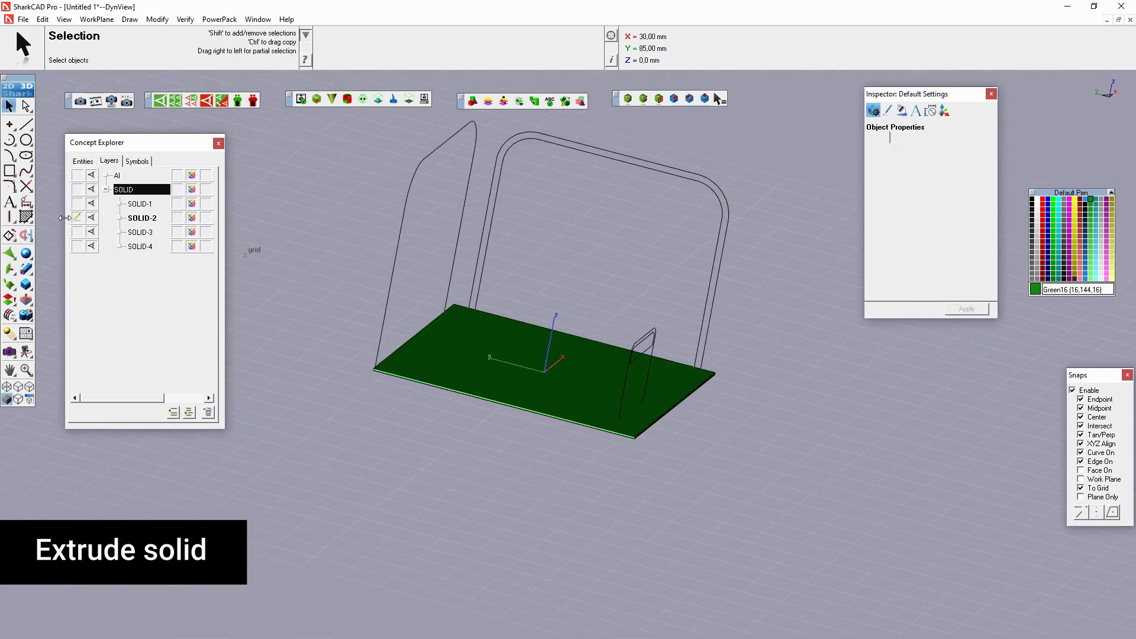
pyautogui.click(26, 268)
pyautogui.click(396, 267)
pyautogui.moveTo(480, 59); pyautogui.dragTo(468, 61)
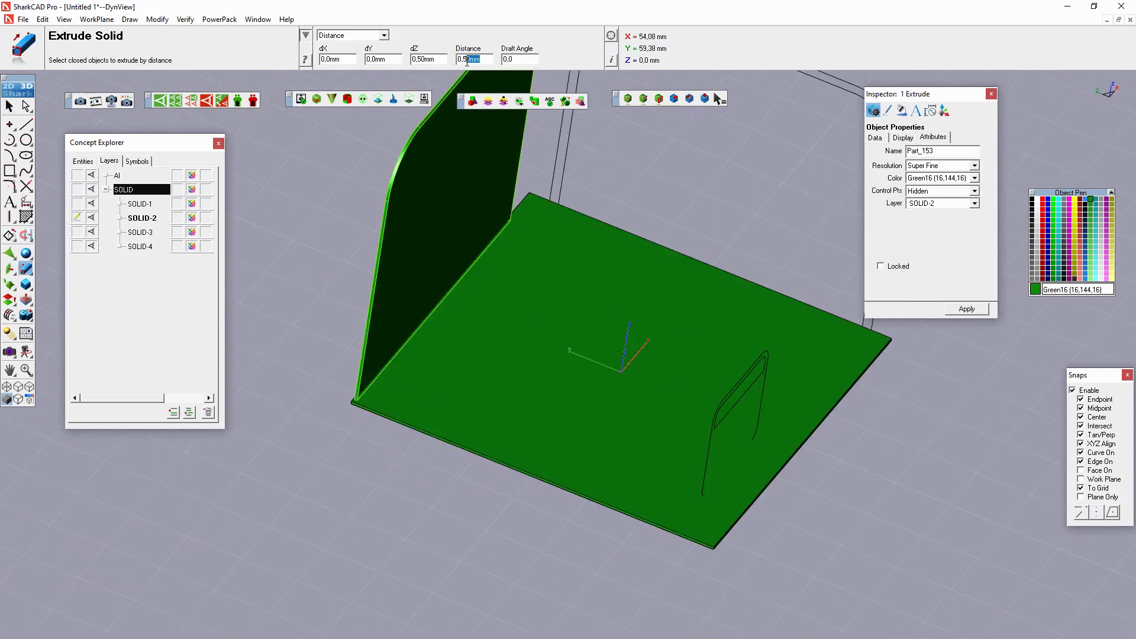
pyautogui.click(9, 106)
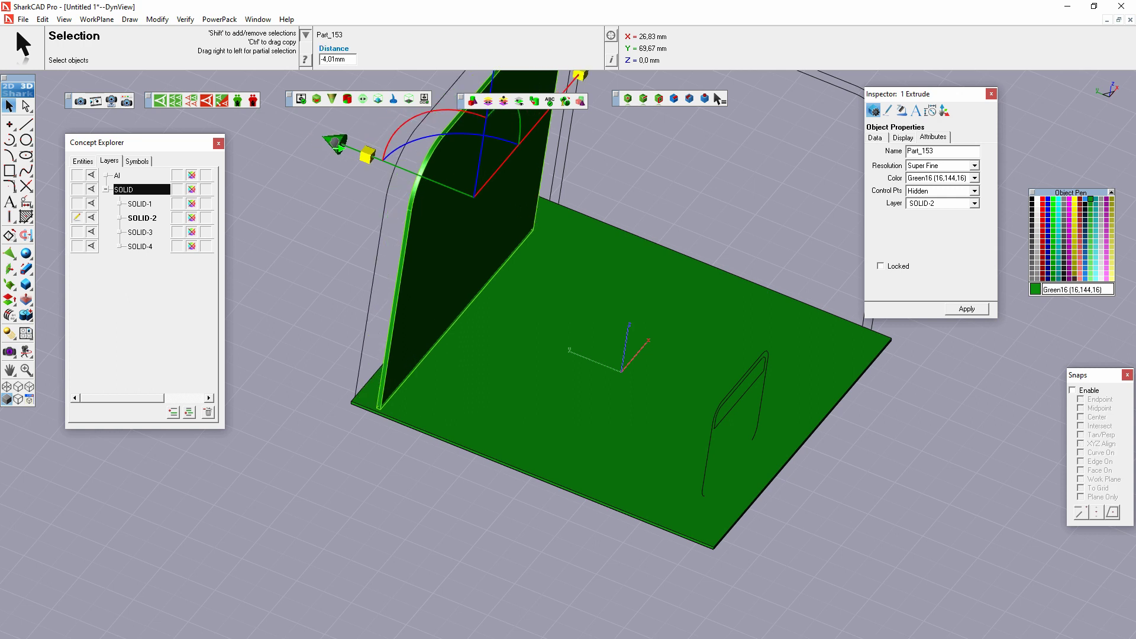
# Step: Extrude the arch outline into a solid and adjust it with the gripper
pyautogui.click(26, 269)
pyautogui.click(594, 295)
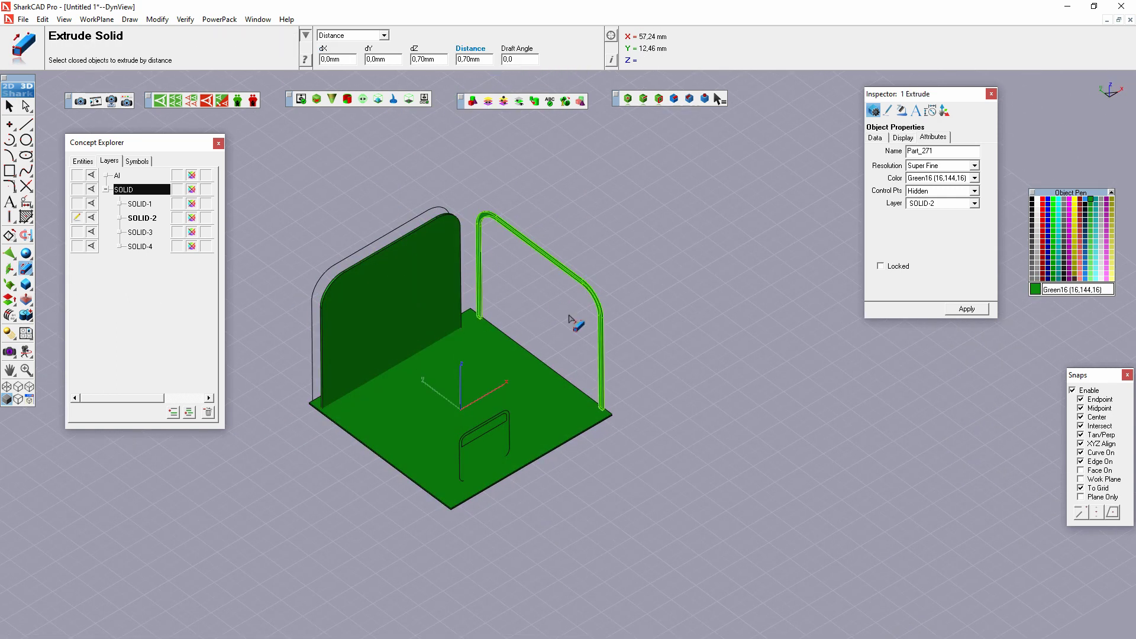
pyautogui.click(613, 327)
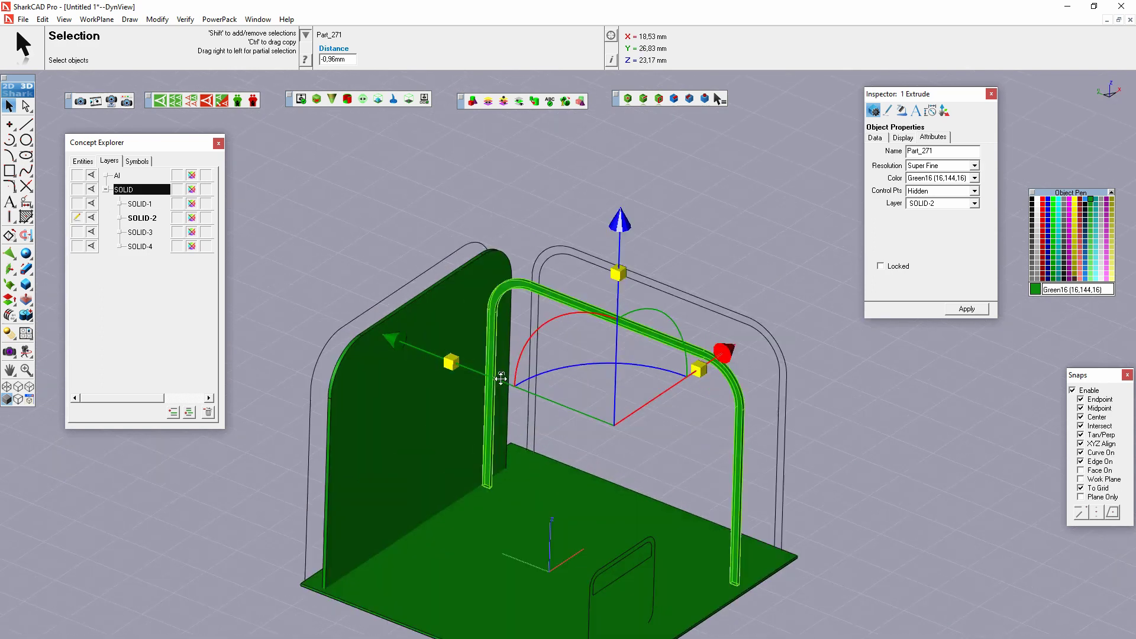
pyautogui.click(944, 111)
pyautogui.moveTo(677, 359); pyautogui.dragTo(799, 238)
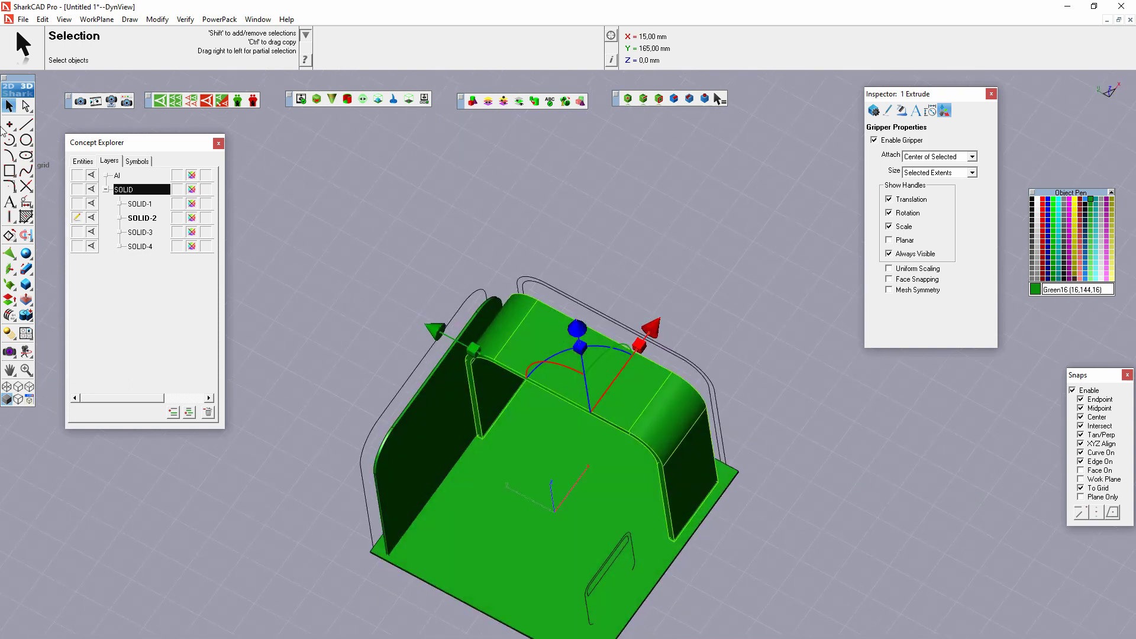
# Step: From the top view, extrude the thin top strip 1 mm thick
pyautogui.rightClick(761, 106)
pyautogui.click(898, 270)
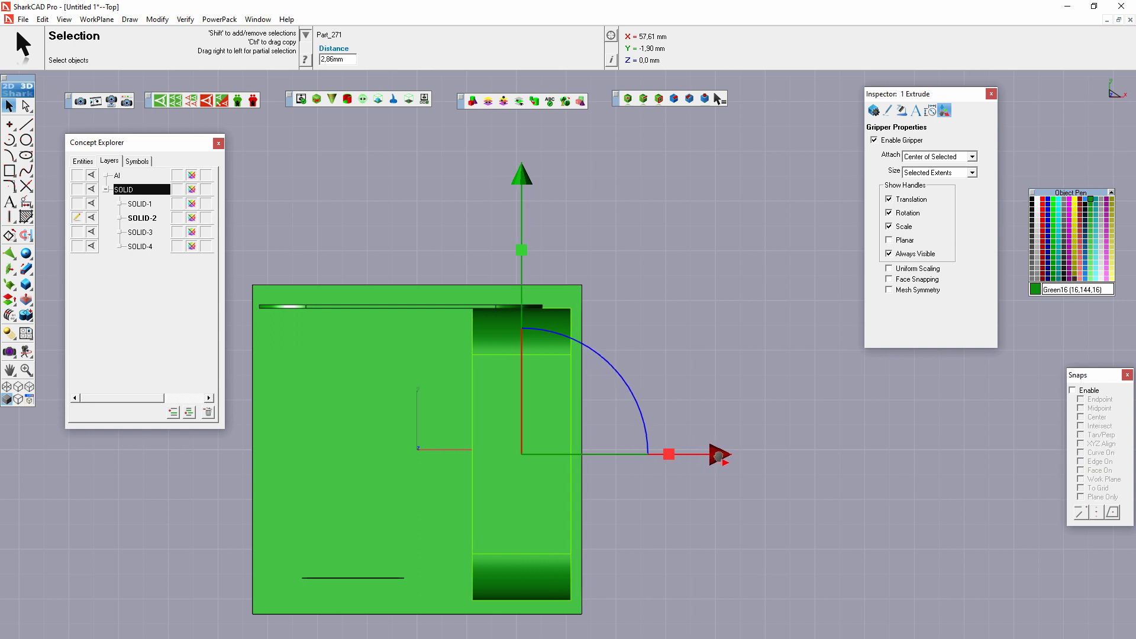
pyautogui.click(491, 306)
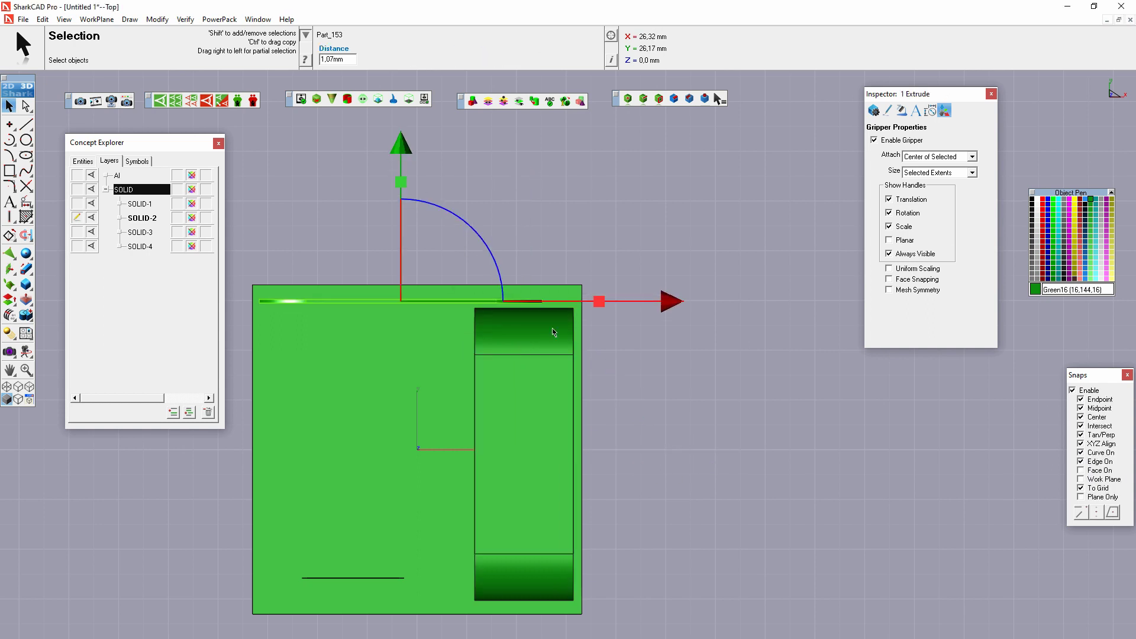
pyautogui.click(378, 306)
pyautogui.click(468, 314)
pyautogui.write('1')
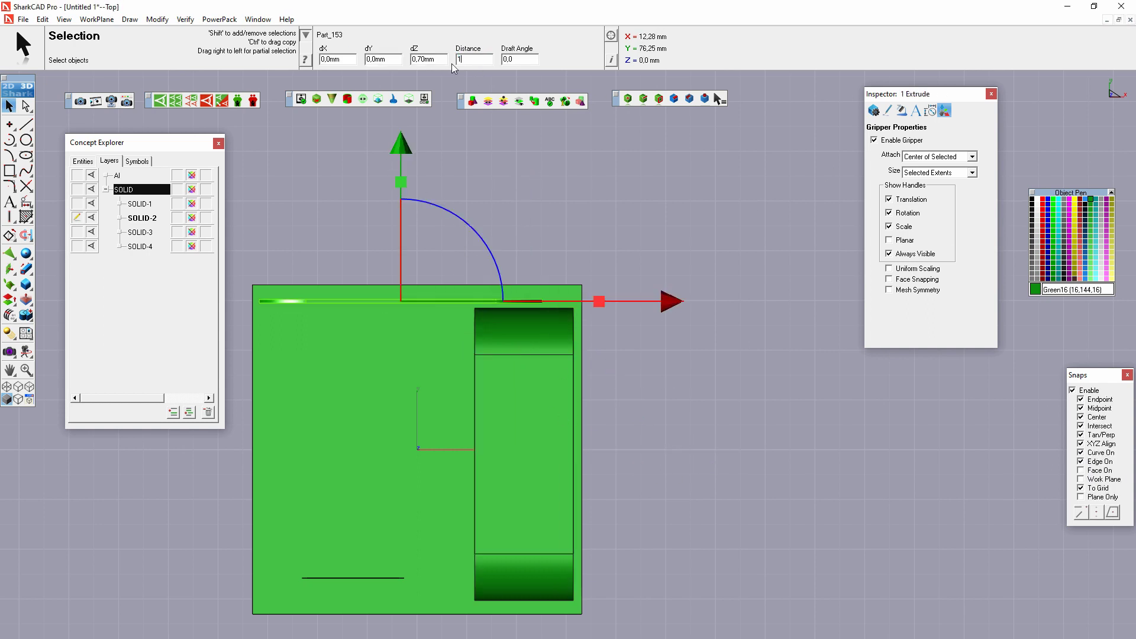
pyautogui.press('Return')
# Step: Extrude the counter tab outline into a thin solid
pyautogui.rightClick(600, 137)
pyautogui.moveTo(639, 286)
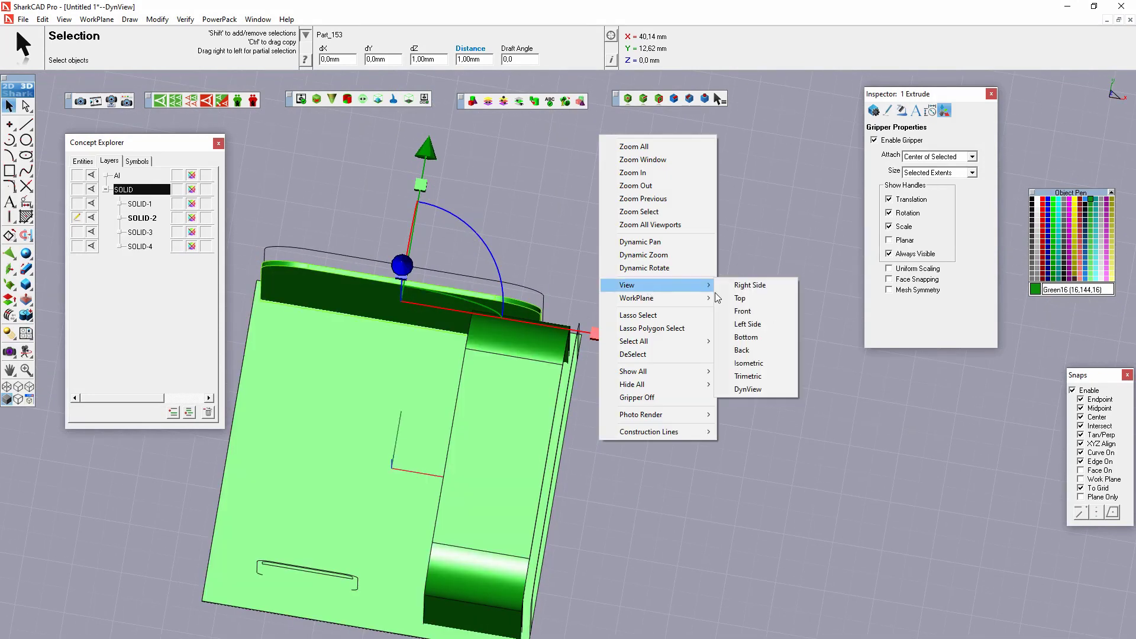
pyautogui.click(740, 298)
pyautogui.click(25, 268)
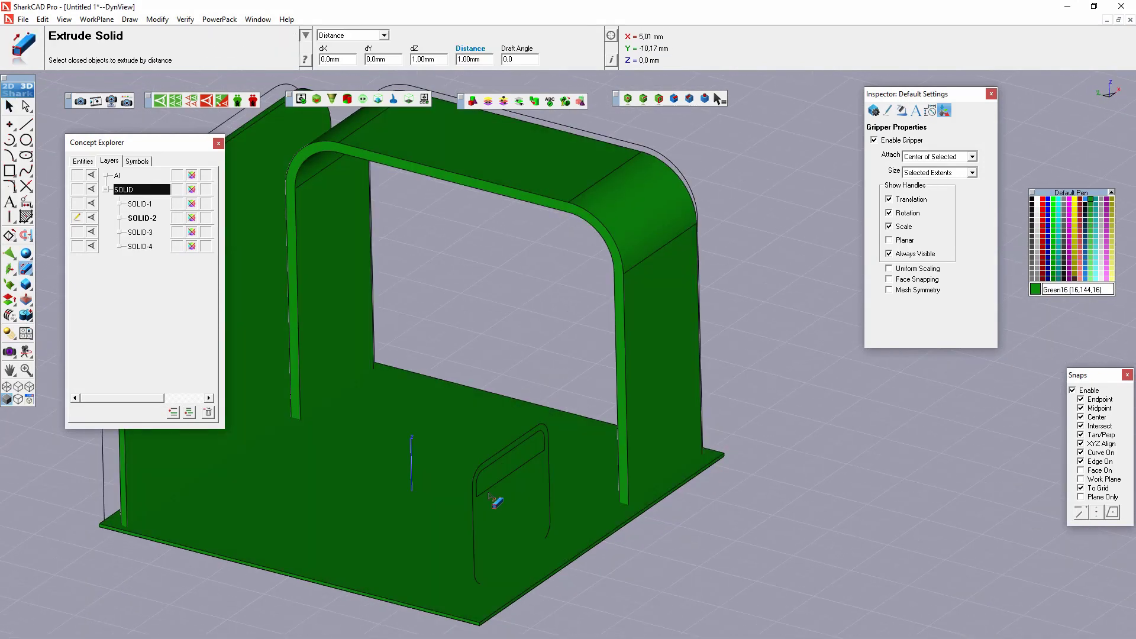
pyautogui.click(492, 501)
pyautogui.click(509, 475)
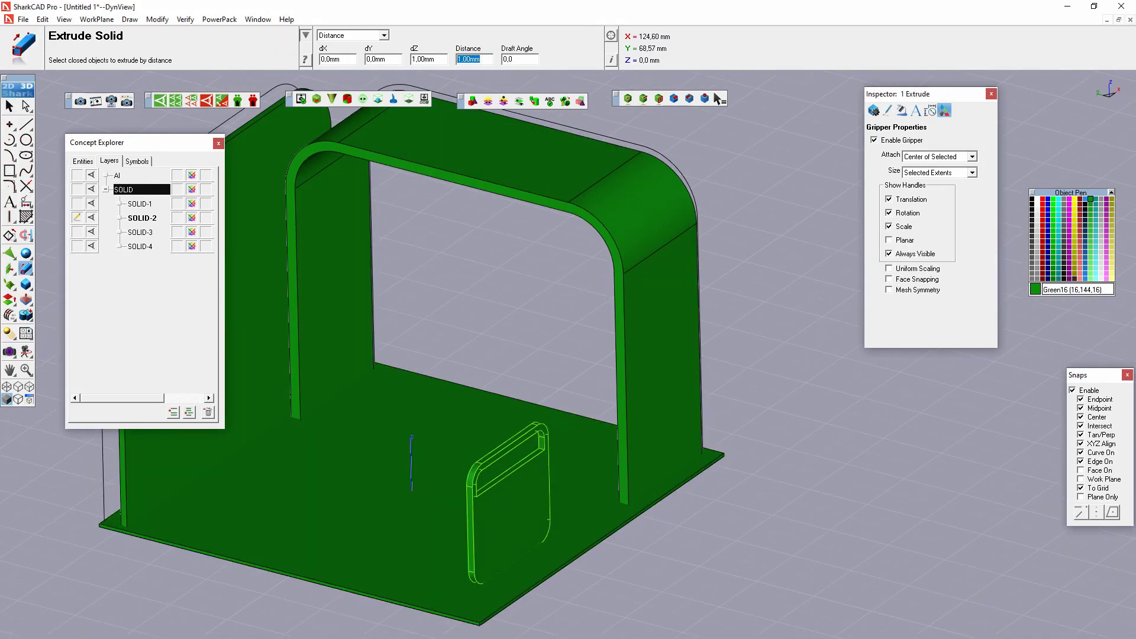
pyautogui.press('Return')
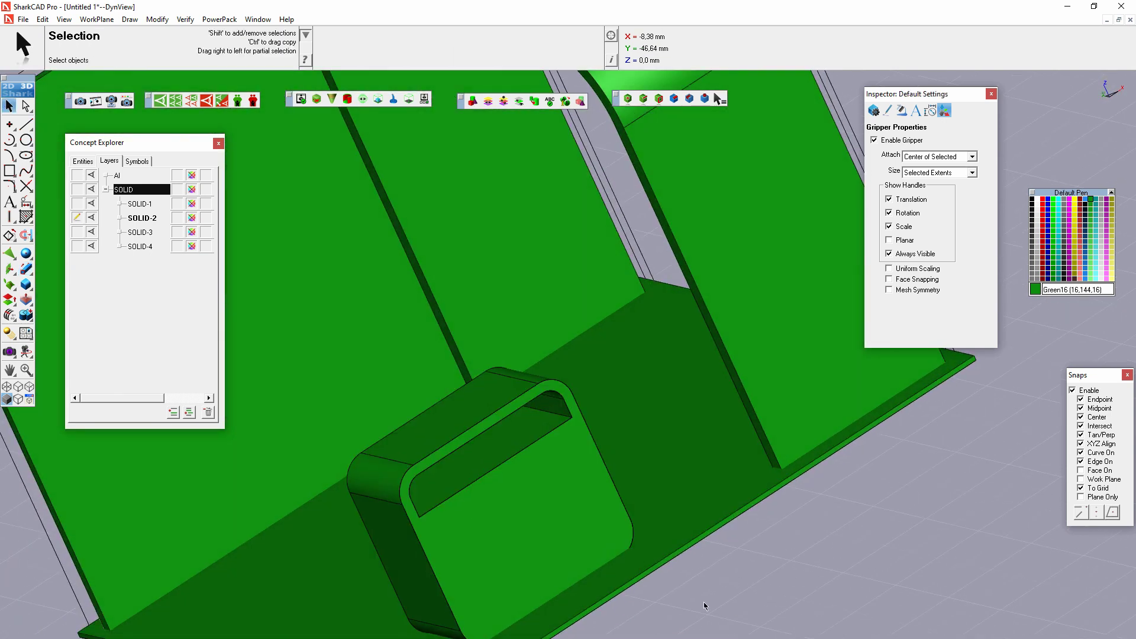
pyautogui.scroll(-3, 704, 606)
# Step: In front view, draw a cutting line and trim the pink counter solid with it
pyautogui.hotkey('ctrl', '1')
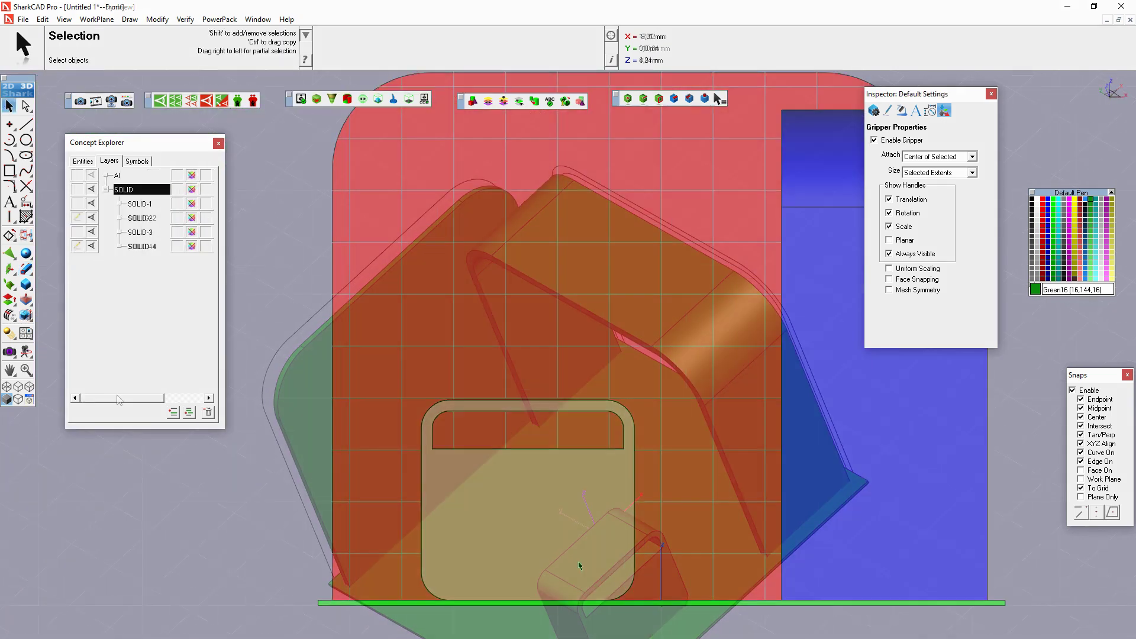
pyautogui.press('l')
pyautogui.press('Return')
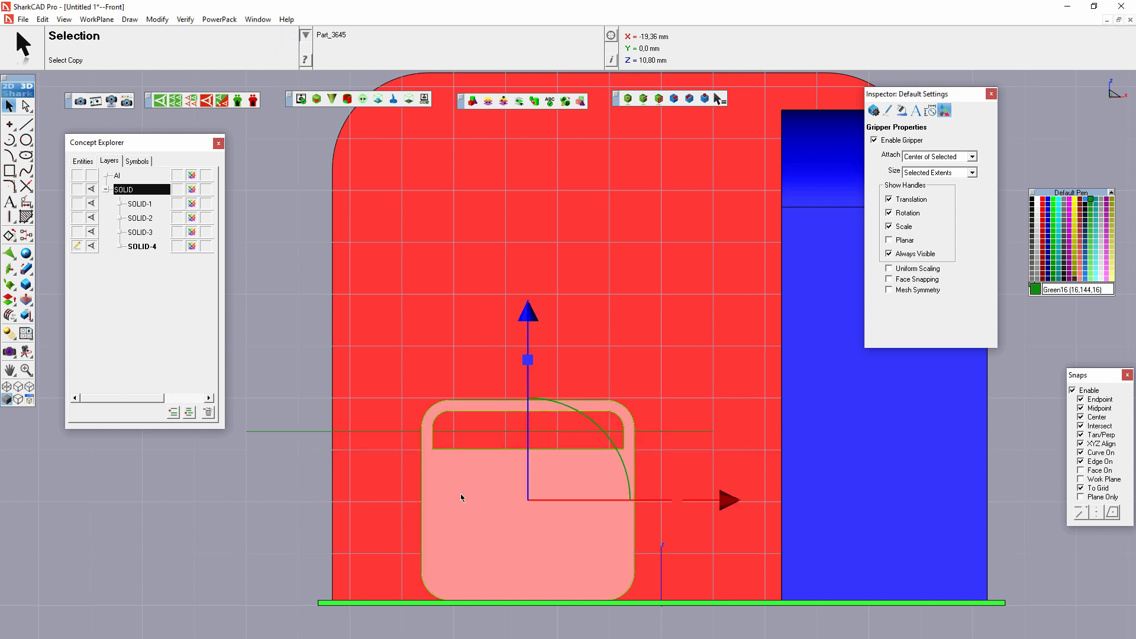
pyautogui.press('t')
pyautogui.click(441, 456)
pyautogui.click(473, 482)
pyautogui.click(453, 461)
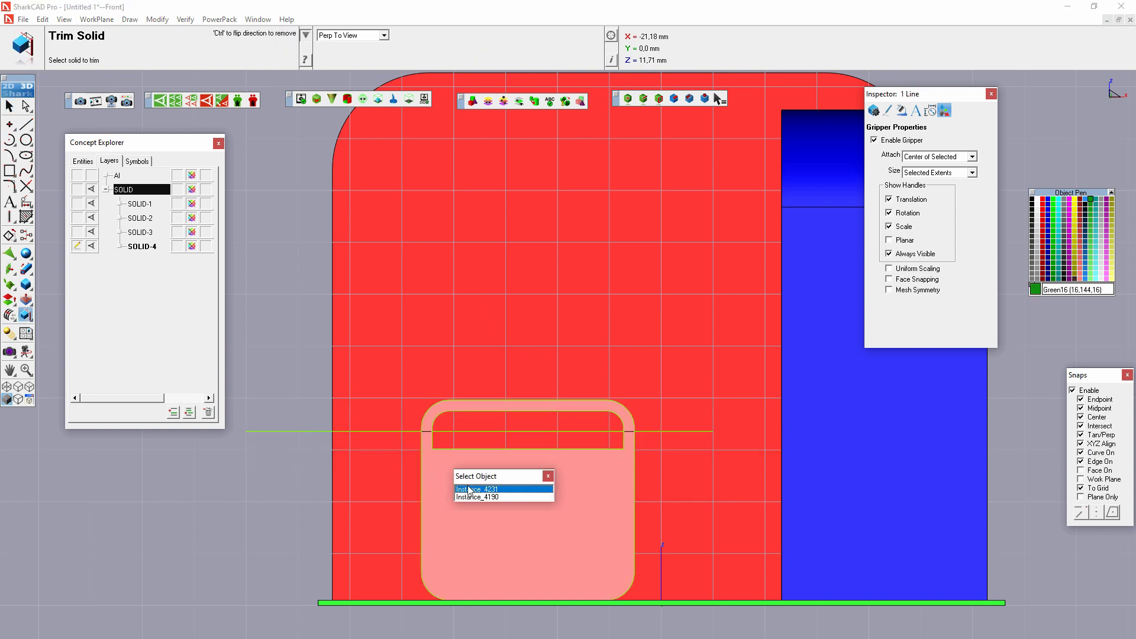
pyautogui.click(473, 491)
pyautogui.click(9, 108)
# Step: Delete the leftover line together with its dependencies
pyautogui.click(485, 474)
pyautogui.click(491, 432)
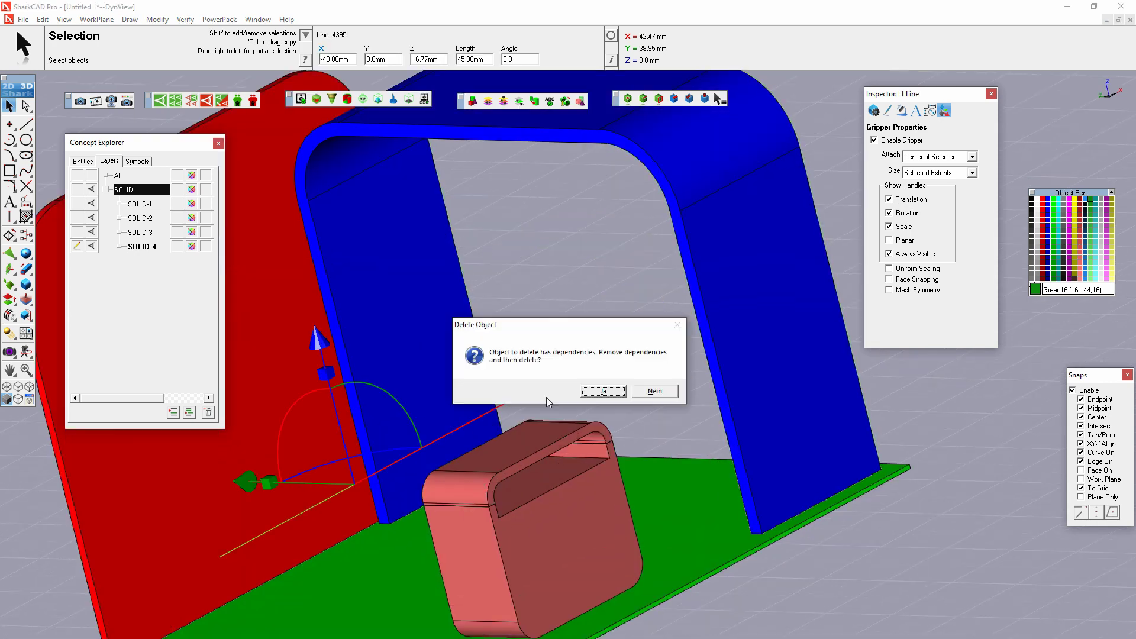
pyautogui.press('Escape')
pyautogui.click(473, 101)
pyautogui.scroll(5, 666, 532)
# Step: Fillet two yellow arch edges and one counter edge with radius 2
pyautogui.scroll(2, 714, 448)
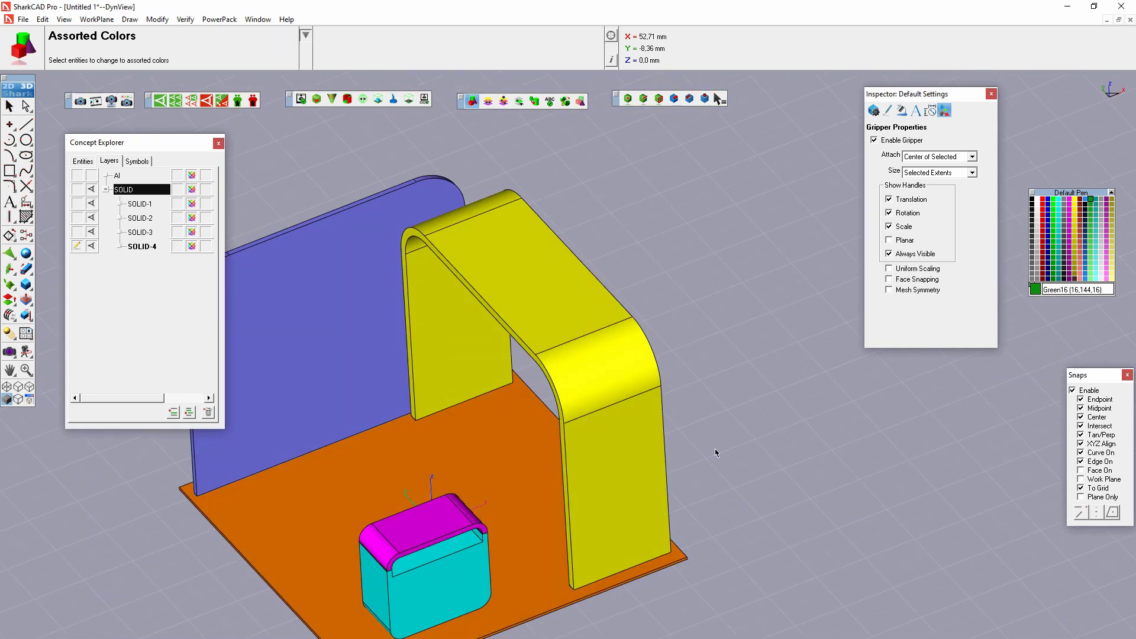
pyautogui.rightClick(715, 449)
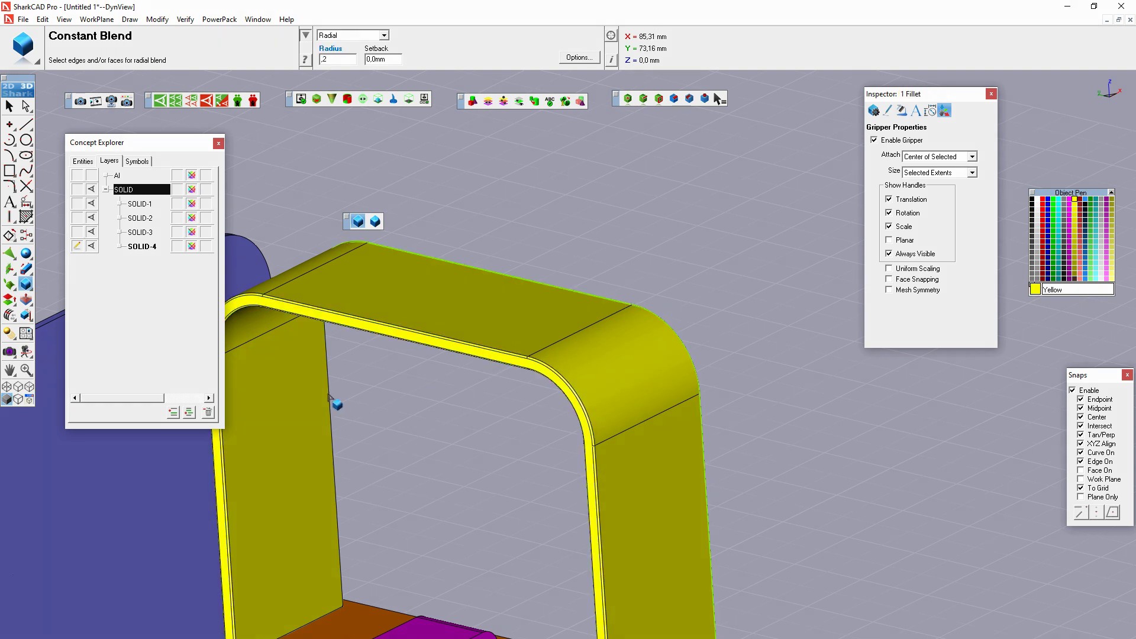
pyautogui.click(535, 584)
pyautogui.scroll(3, 332, 502)
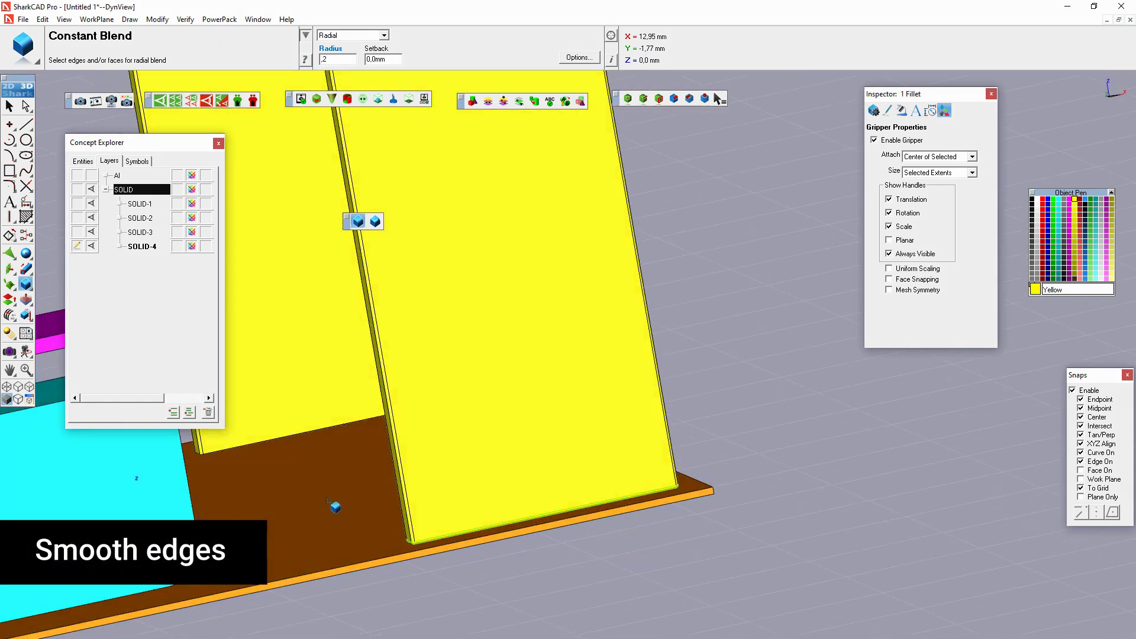
pyautogui.scroll(3, 256, 451)
pyautogui.click(256, 450)
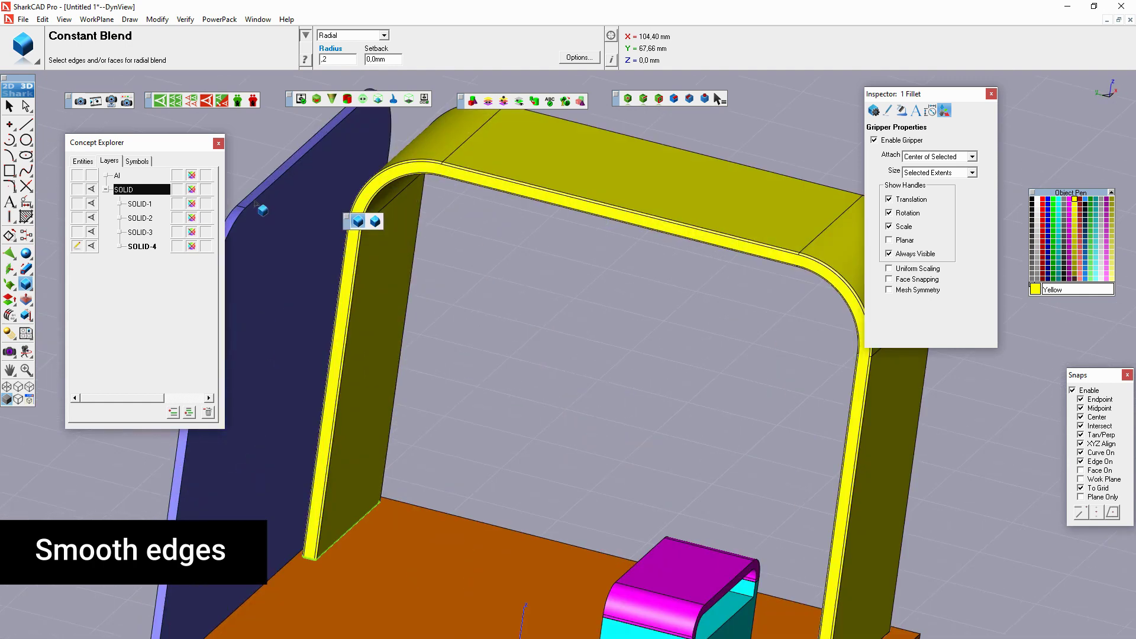
pyautogui.scroll(3, 172, 485)
pyautogui.scroll(-5, 237, 550)
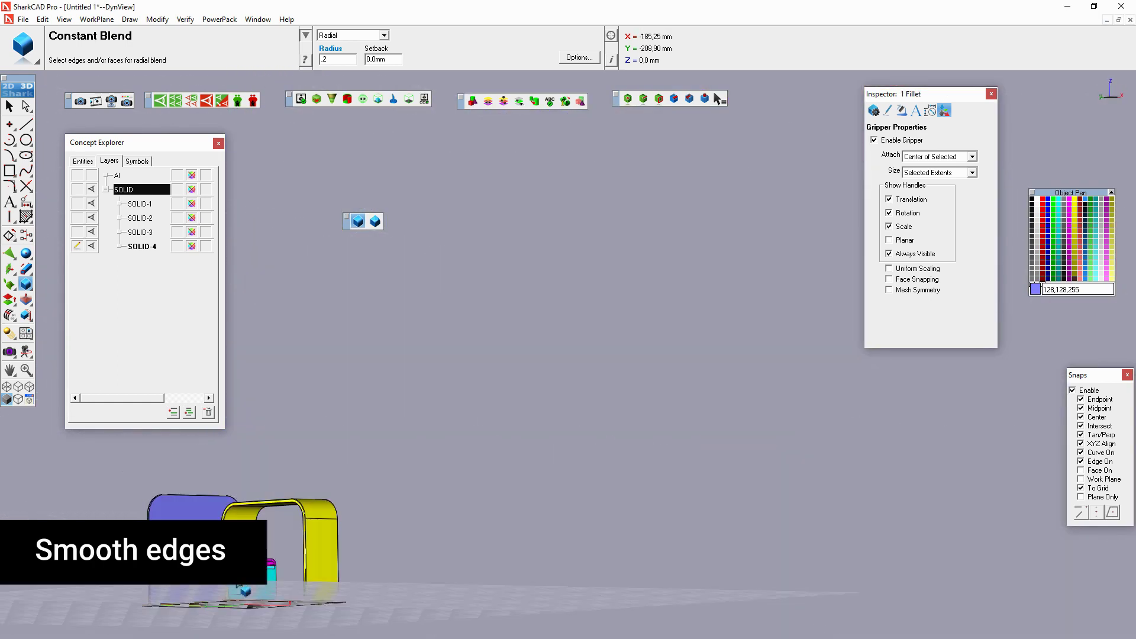
pyautogui.scroll(3, 294, 604)
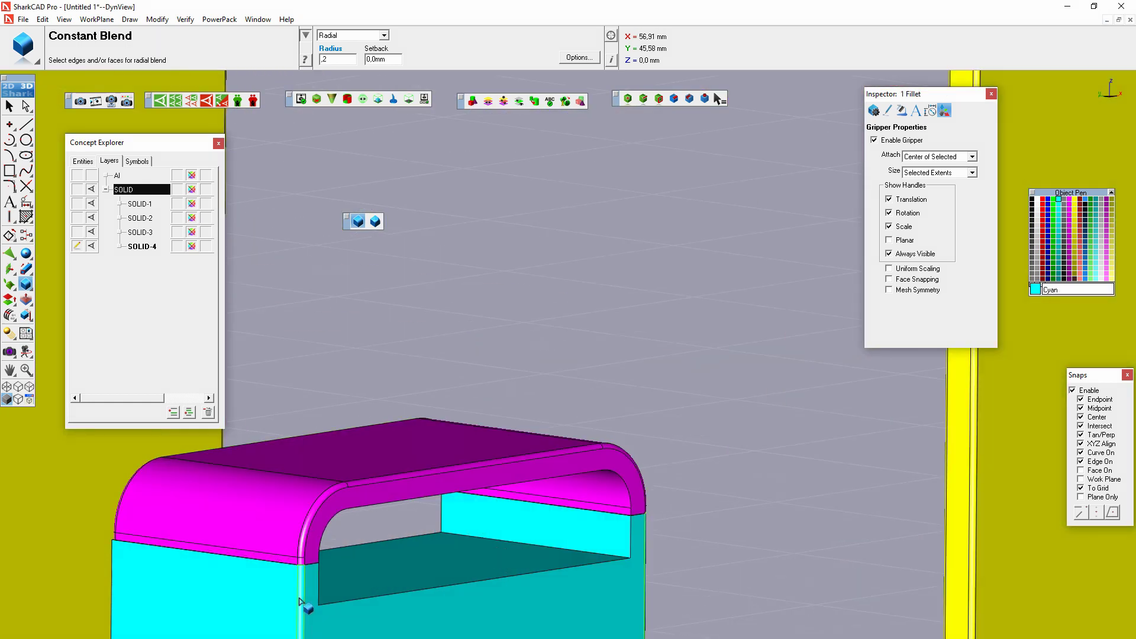
pyautogui.click(299, 601)
pyautogui.scroll(-3, 284, 606)
pyautogui.scroll(5, 213, 622)
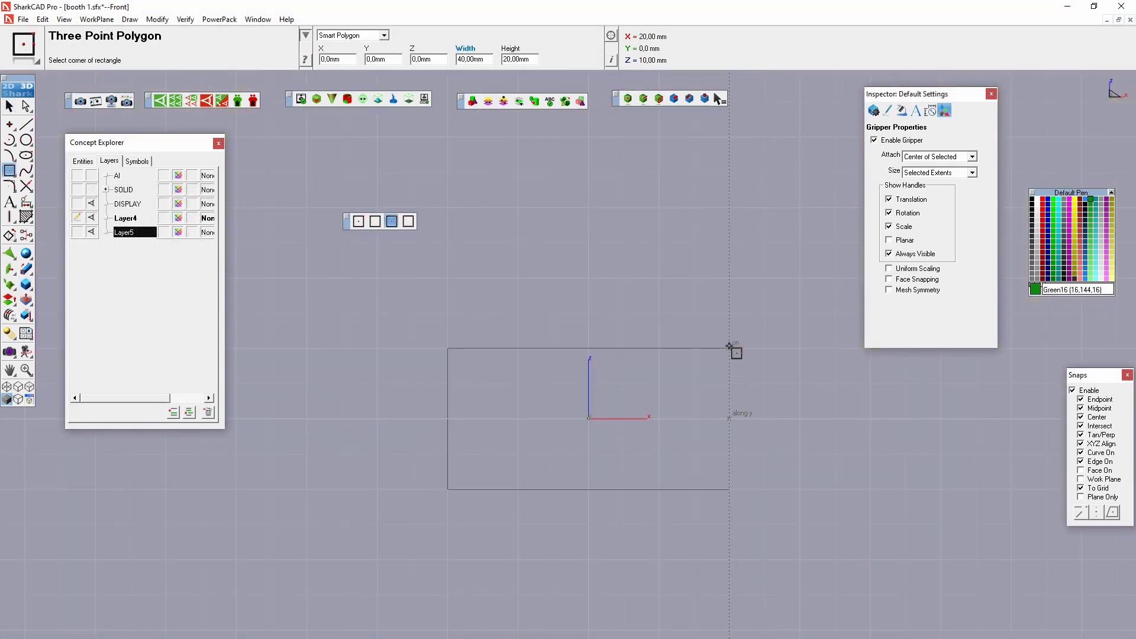
# Step: Finish the display rectangle and extrude it into a 2 mm slab
pyautogui.click(729, 347)
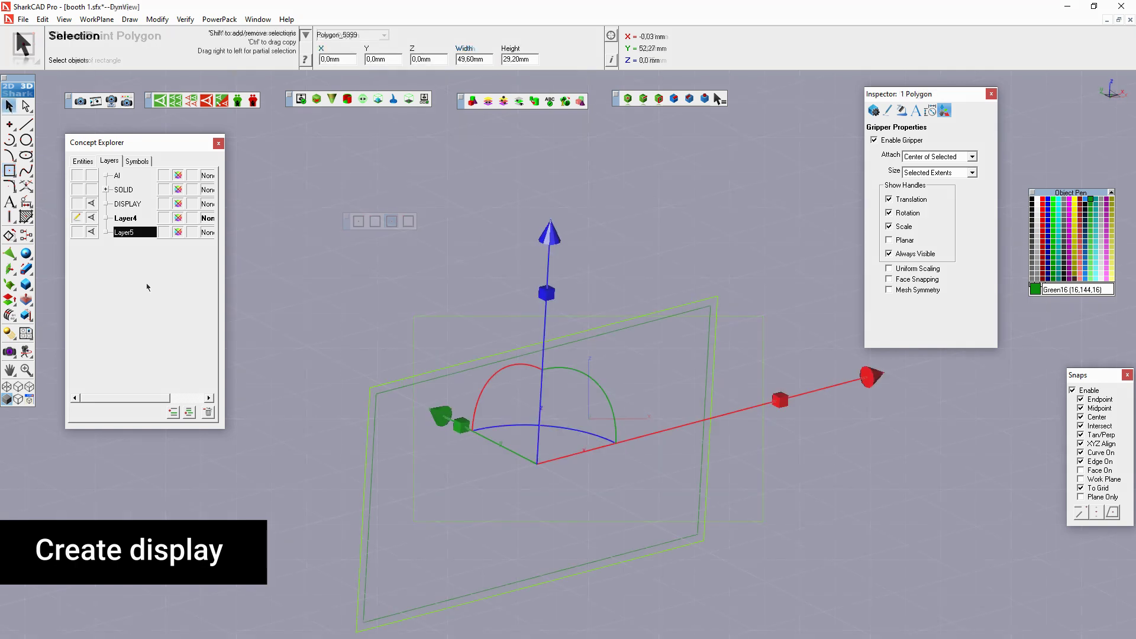
pyautogui.write('2')
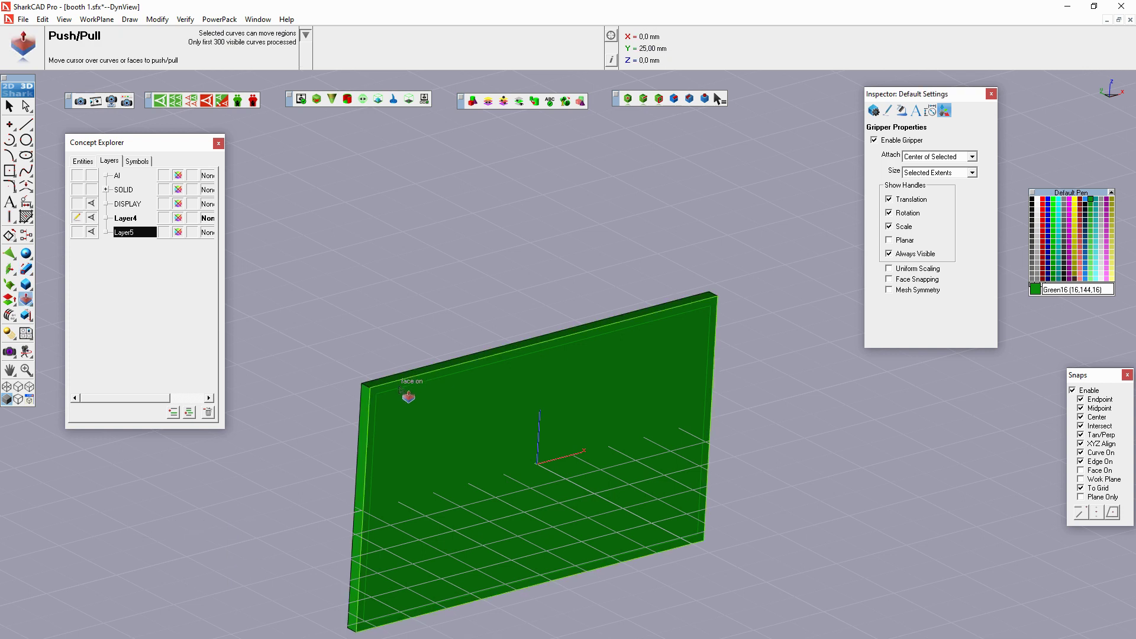
pyautogui.moveTo(378, 408)
pyautogui.mouseDown()
pyautogui.moveTo(777, 265)
pyautogui.moveTo(806, 403)
pyautogui.mouseUp()
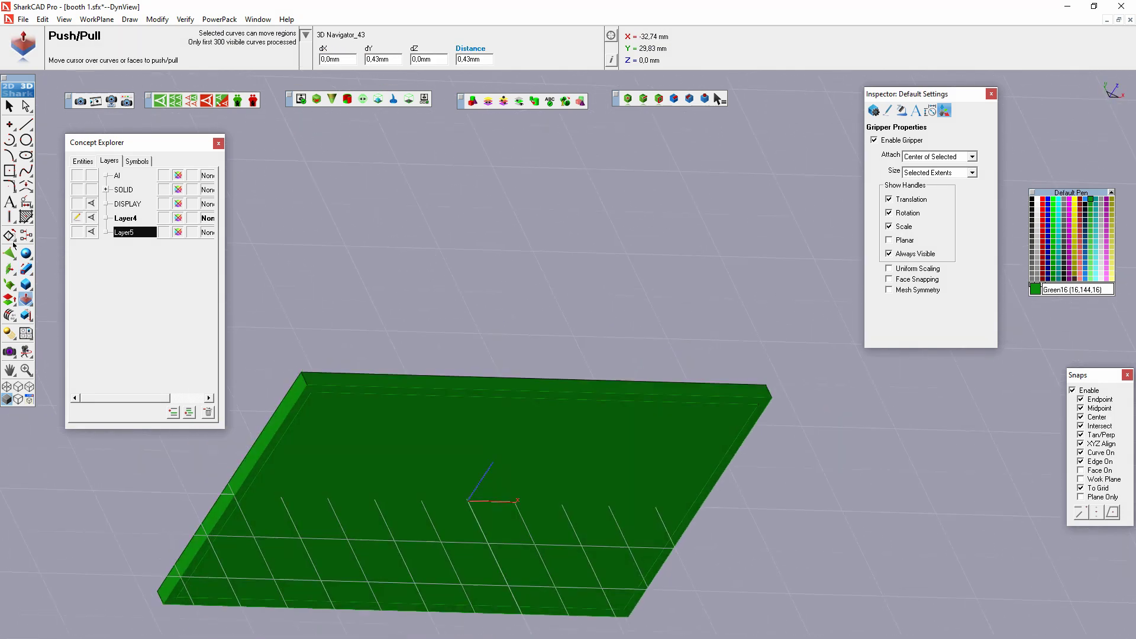
# Step: Chamfer the slab's edges, stand it upright as a panel, and select it
pyautogui.click(26, 284)
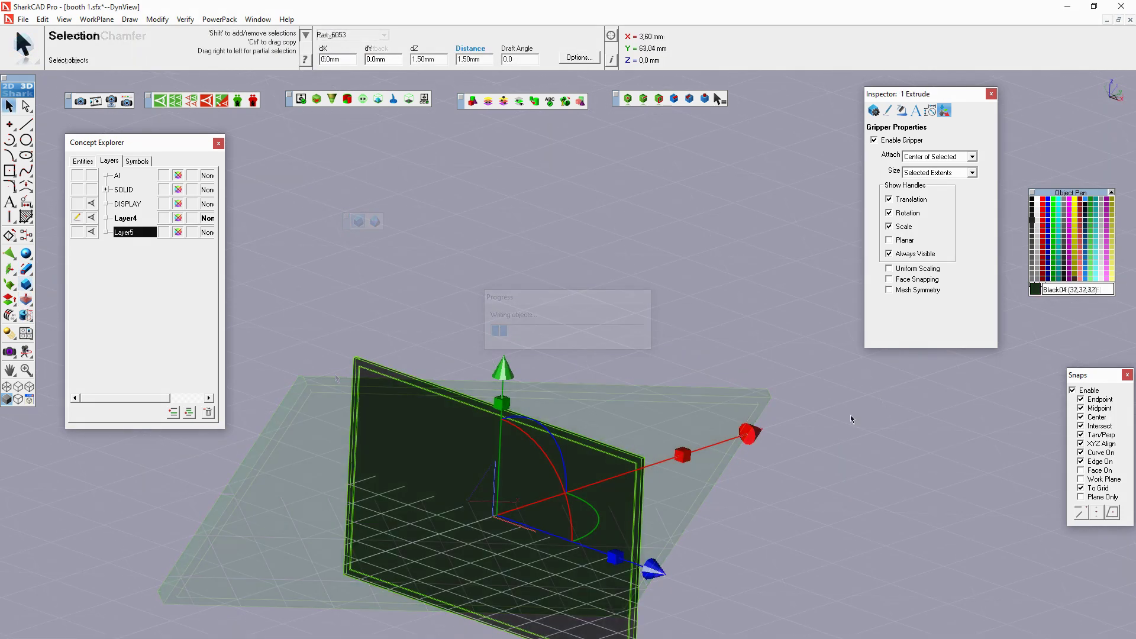
pyautogui.click(77, 232)
pyautogui.click(26, 105)
pyautogui.click(474, 414)
pyautogui.click(473, 382)
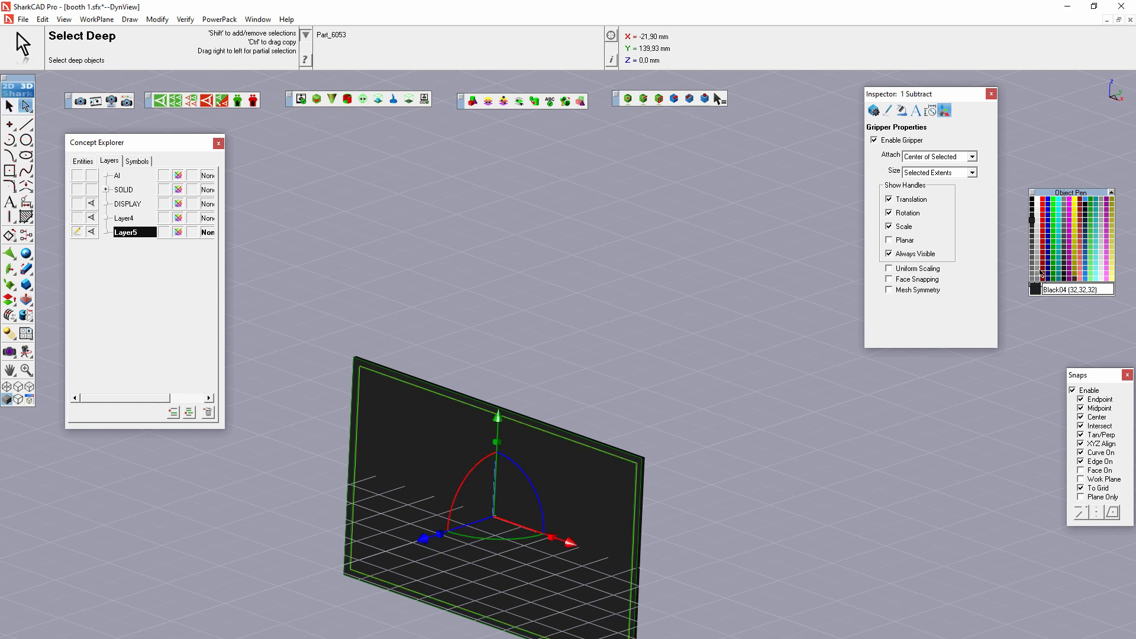
pyautogui.scroll(5, 555, 488)
pyautogui.click(26, 284)
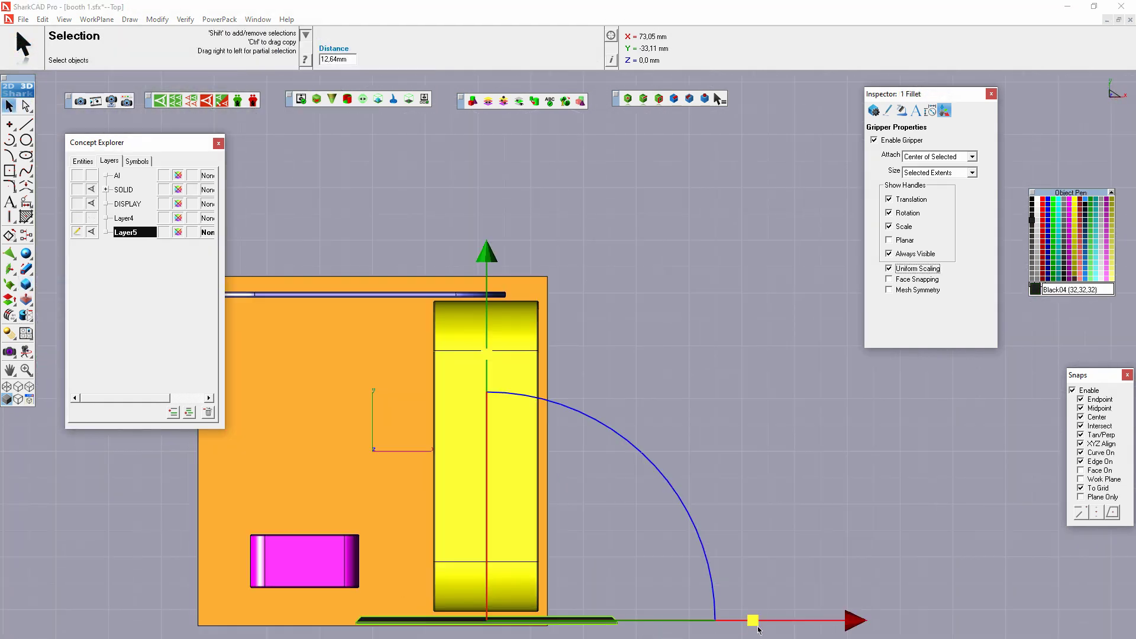
# Step: Scale the display panel to about half size and move it against the arch leg
pyautogui.moveTo(758, 629); pyautogui.dragTo(605, 630)
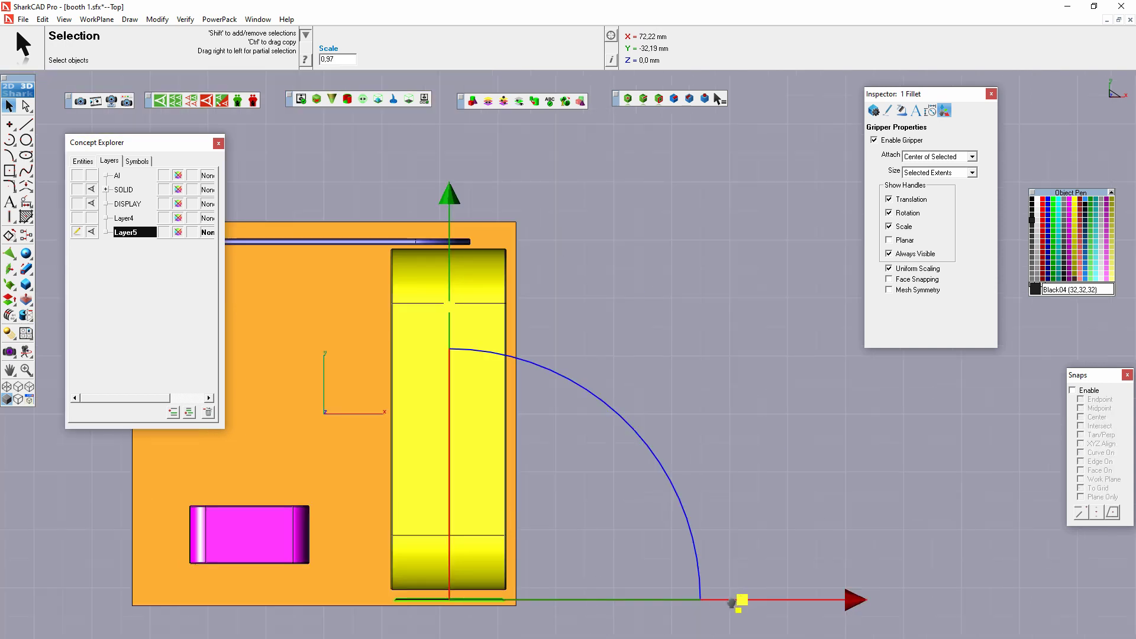
pyautogui.moveTo(451, 198); pyautogui.dragTo(451, 192)
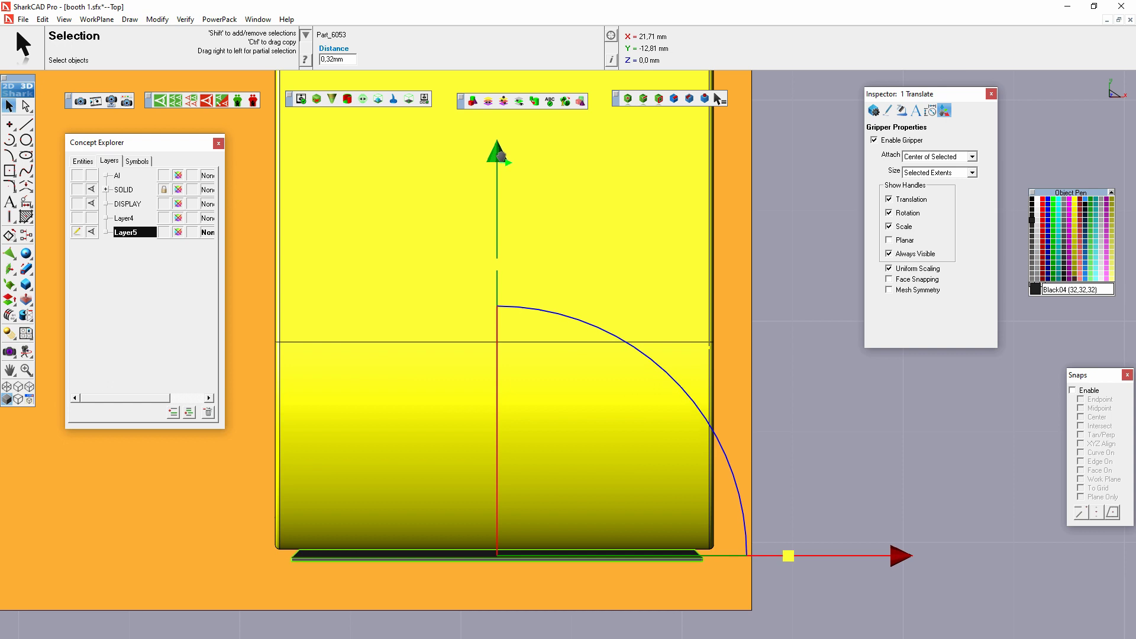
pyautogui.moveTo(501, 160); pyautogui.dragTo(500, 157)
pyautogui.moveTo(896, 561); pyautogui.dragTo(892, 561)
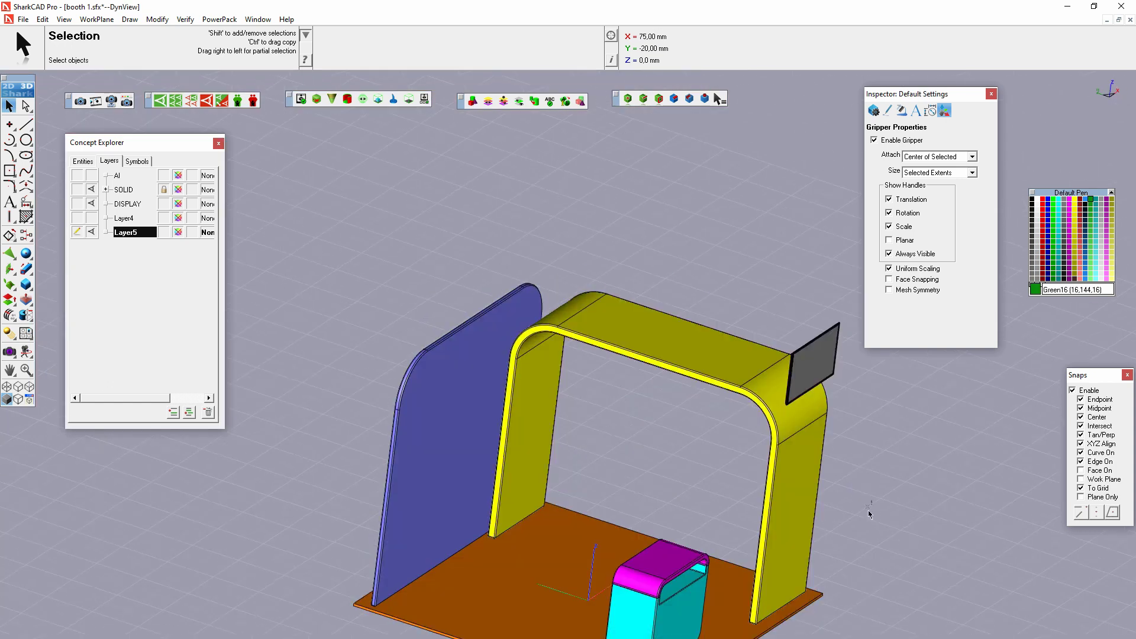
# Step: Switch to the front view and render a shaded preview of the booth
pyautogui.rightClick(899, 547)
pyautogui.click(947, 418)
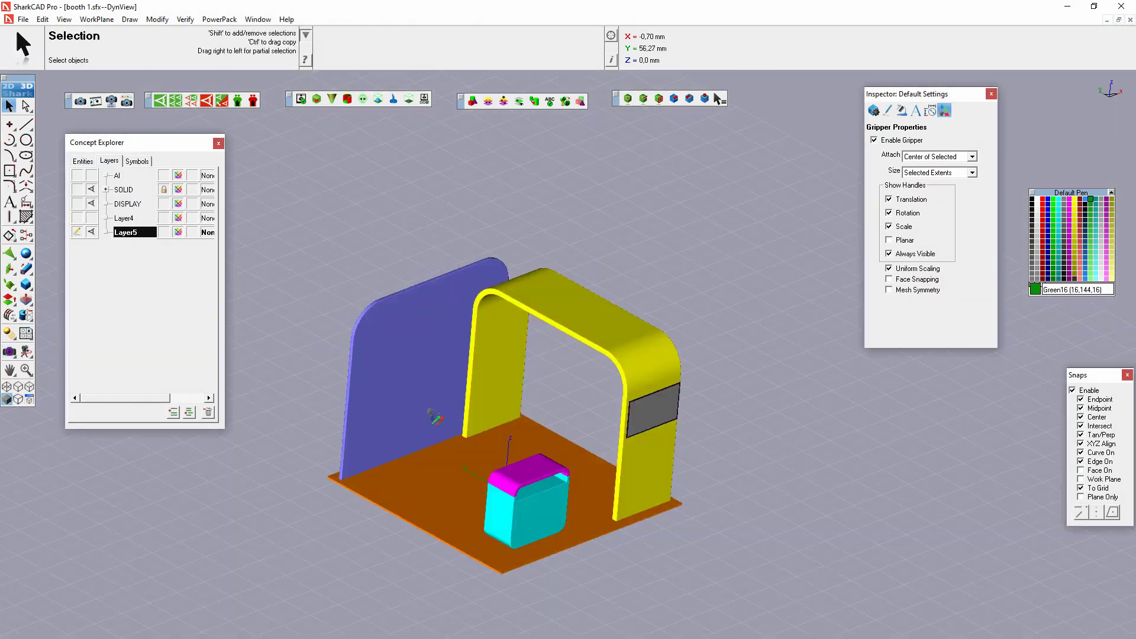
pyautogui.click(10, 352)
pyautogui.click(759, 575)
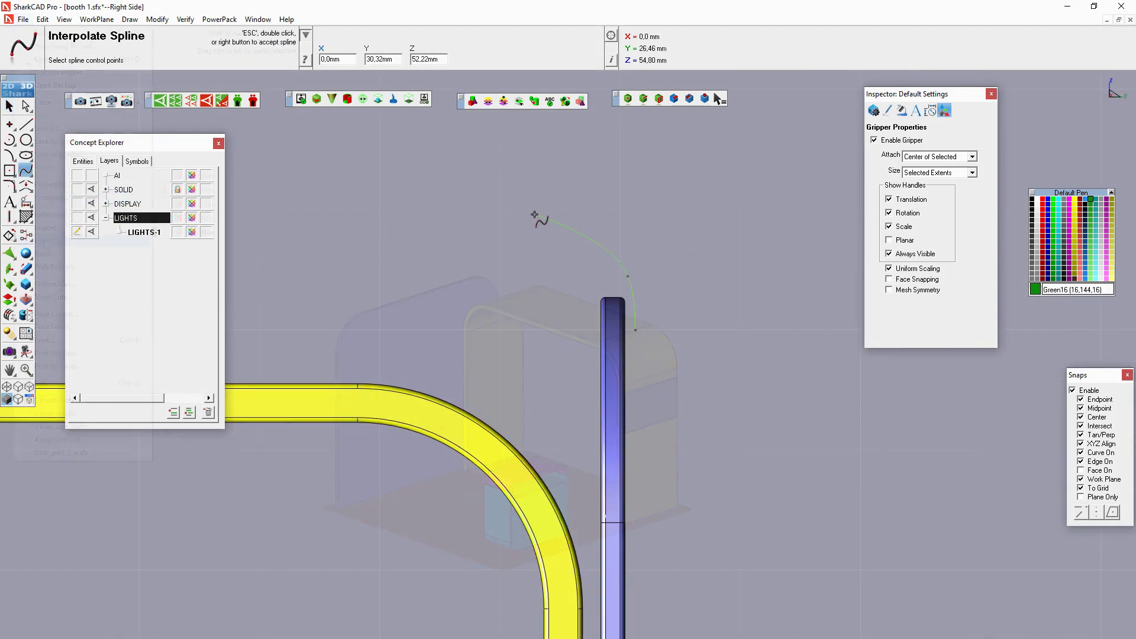
# Step: Draw the lamp path spline above the blue wall and select it
pyautogui.click(534, 215)
pyautogui.doubleClick(496, 220)
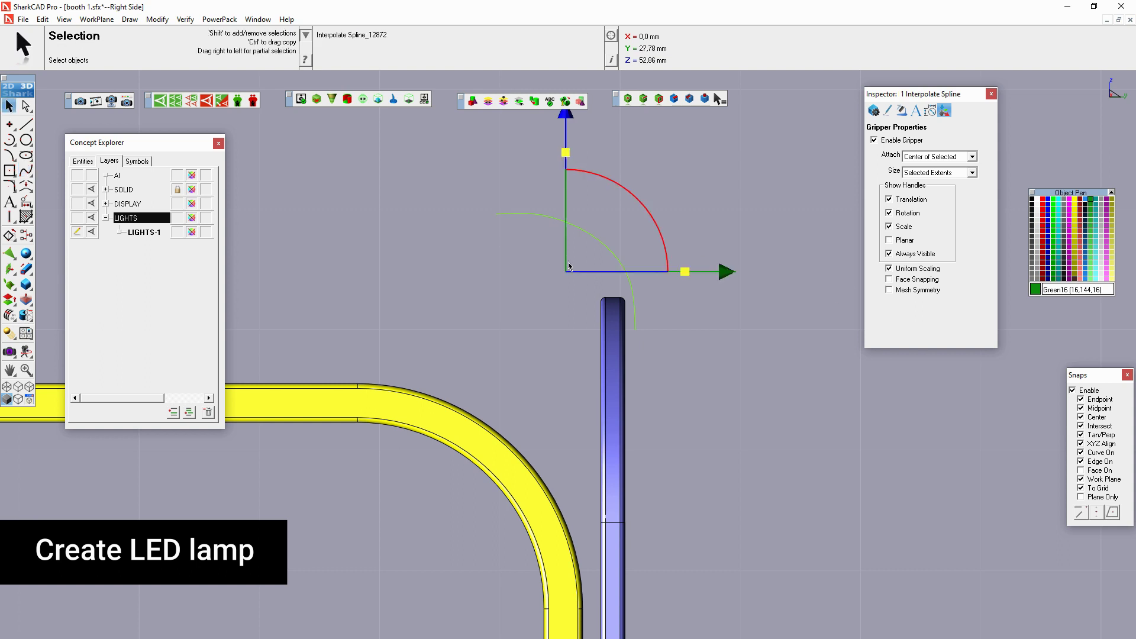
pyautogui.scroll(1, 655, 329)
pyautogui.scroll(1, 654, 329)
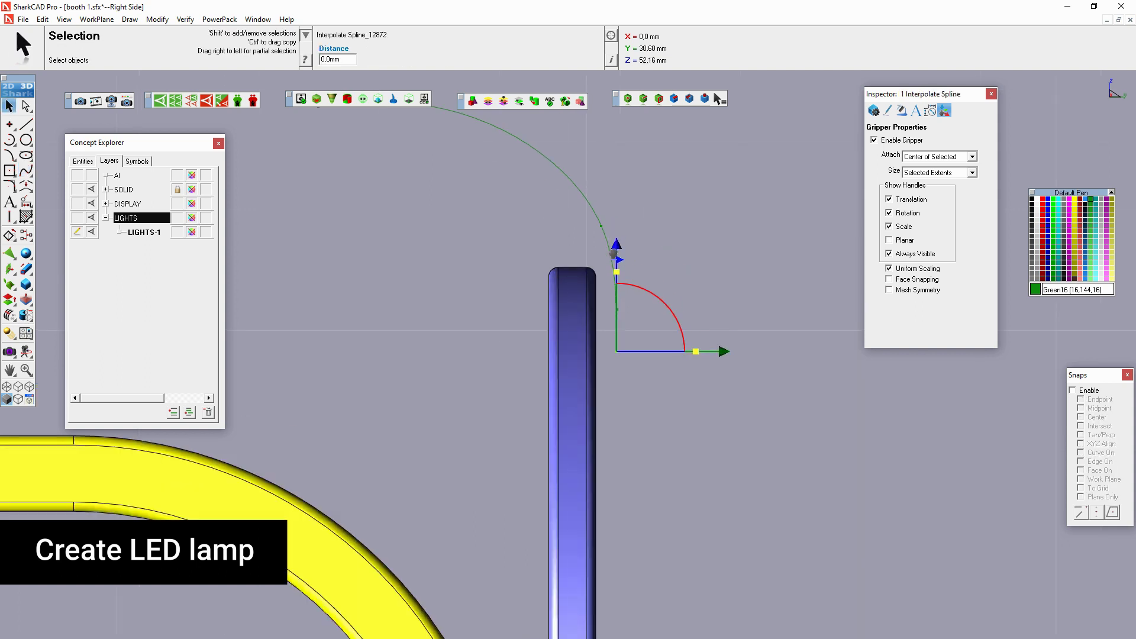
pyautogui.click(599, 223)
pyautogui.scroll(-1, 530, 278)
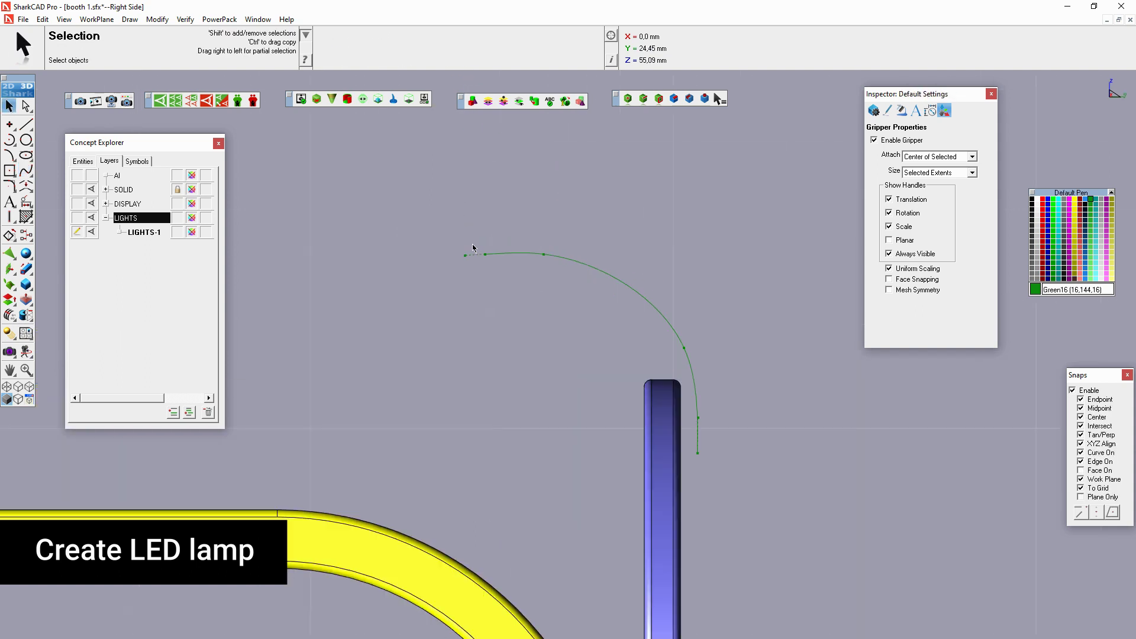
# Step: Drag the spline's points to reshape the arc over the arch leg
pyautogui.moveTo(465, 256)
pyautogui.mouseDown()
pyautogui.moveTo(548, 346)
pyautogui.moveTo(593, 256)
pyautogui.mouseUp()
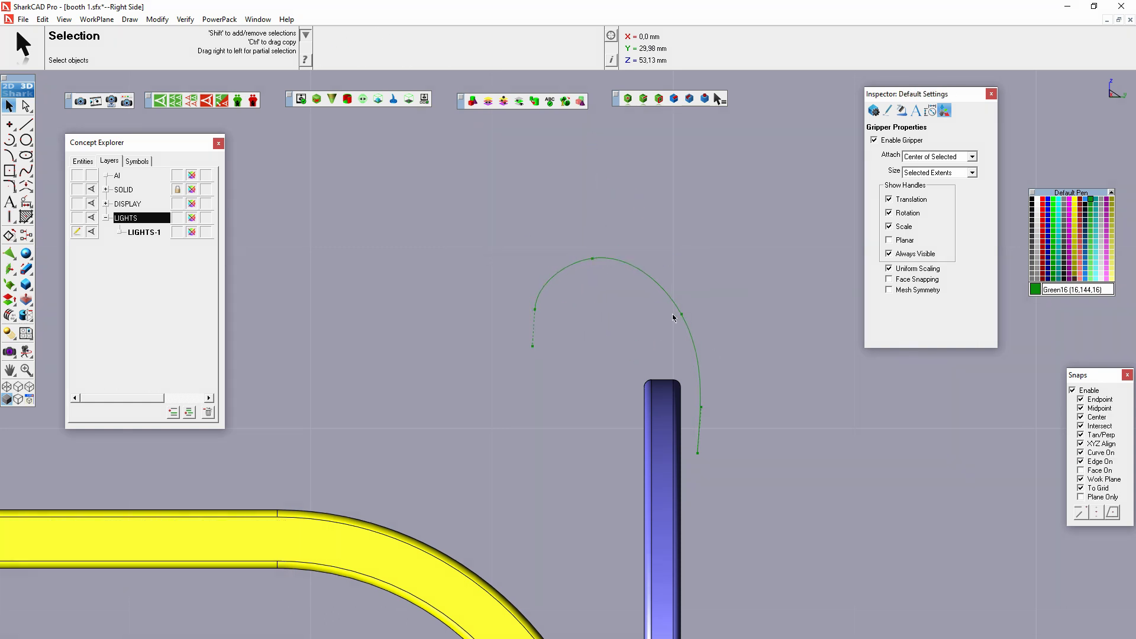
pyautogui.moveTo(673, 318); pyautogui.dragTo(675, 308)
pyautogui.click(763, 344)
pyautogui.moveTo(675, 199); pyautogui.dragTo(534, 214)
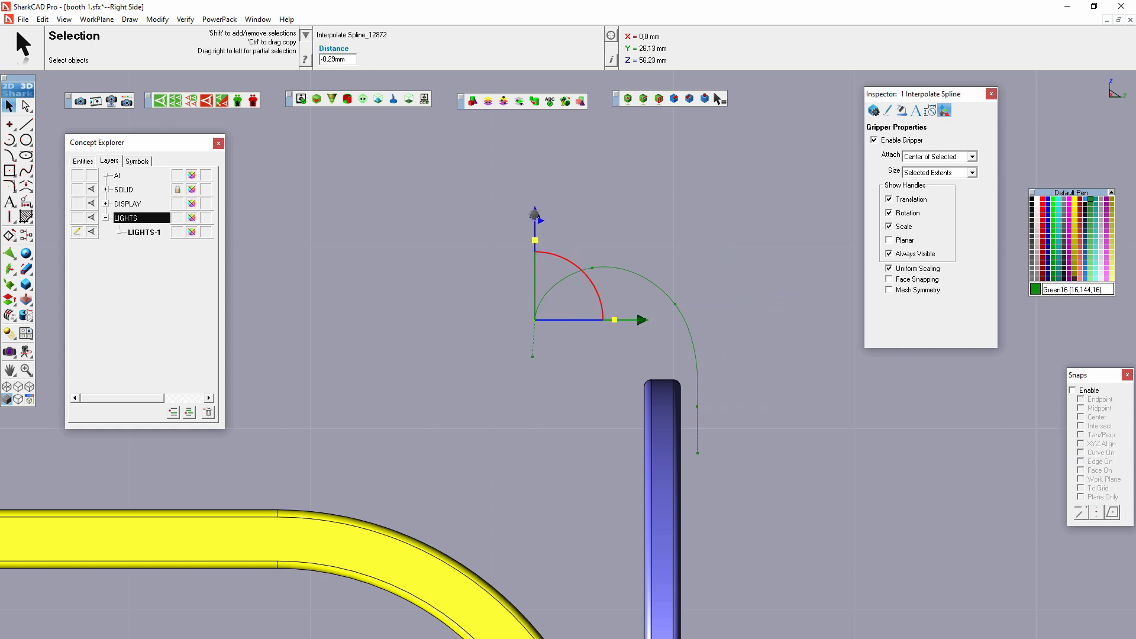
pyautogui.moveTo(666, 331)
pyautogui.mouseDown()
pyautogui.moveTo(704, 331)
pyautogui.moveTo(681, 204)
pyautogui.mouseUp()
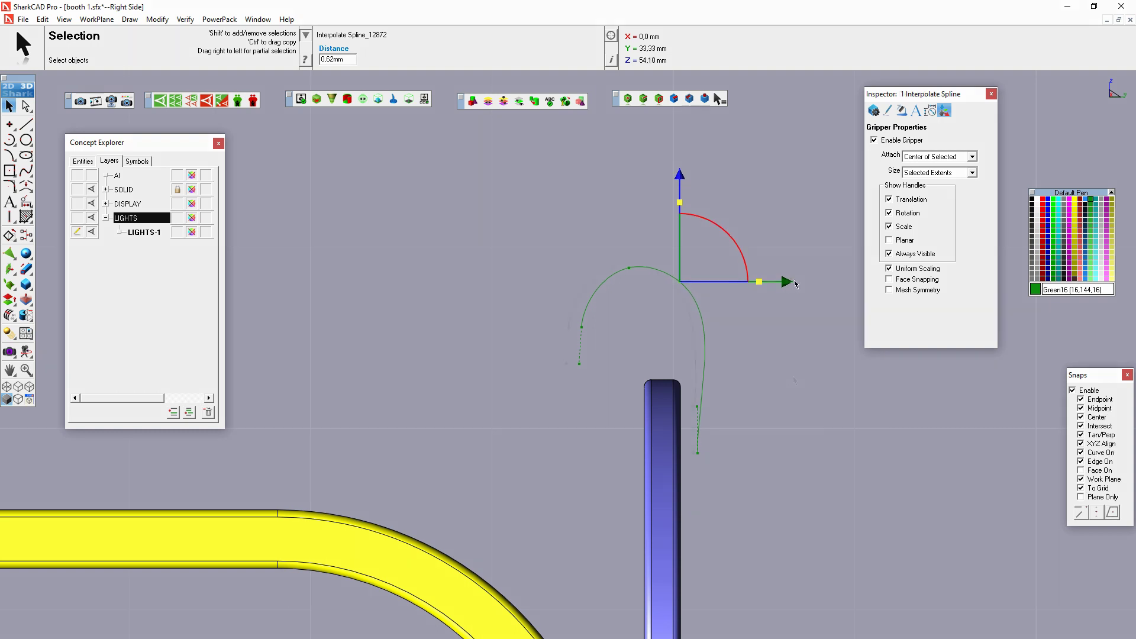
pyautogui.moveTo(794, 284); pyautogui.dragTo(672, 363)
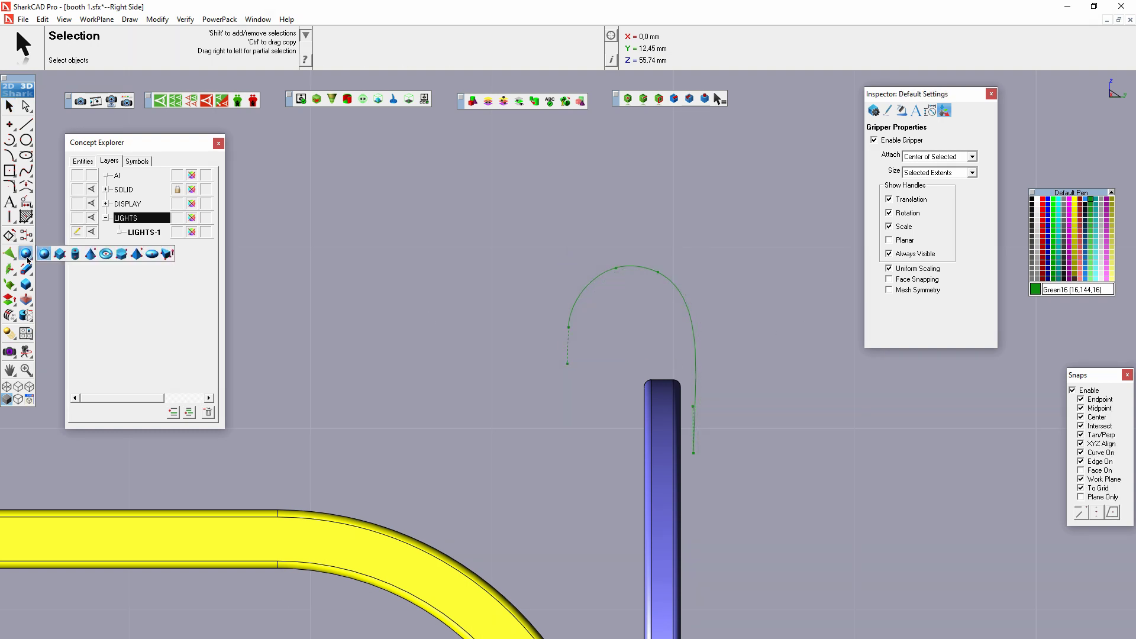
pyautogui.click(75, 254)
# Step: Create a small lamp cylinder with diameter 3
pyautogui.write('3')
pyautogui.press('Return')
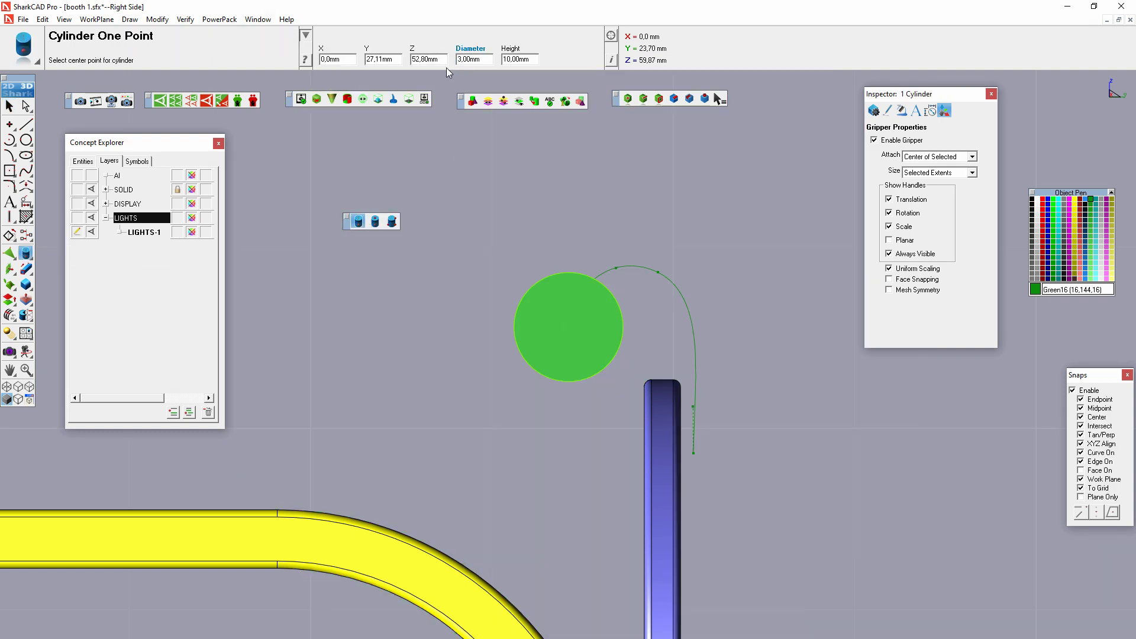
pyautogui.write('2')
pyautogui.press('Return')
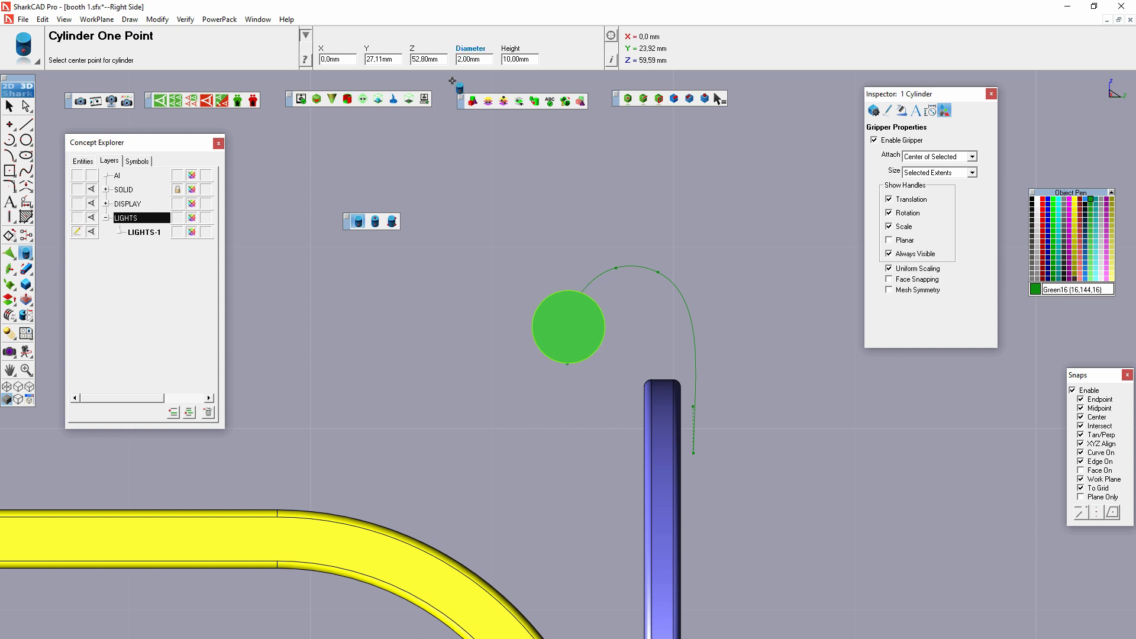
pyautogui.press('Return')
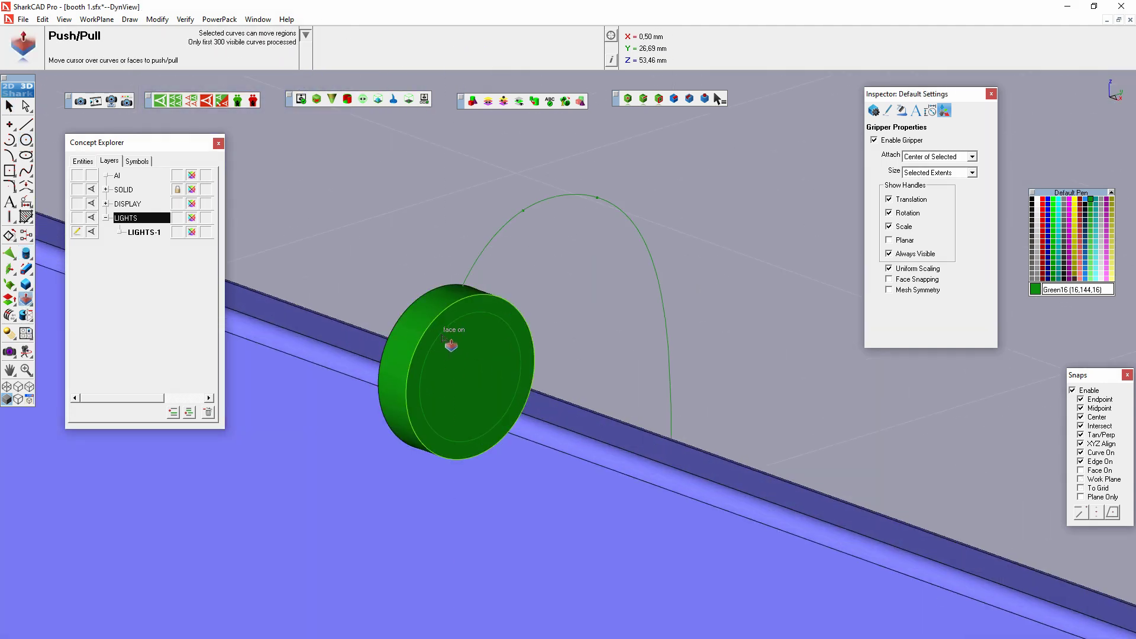
# Step: Push the disc's front face inward and chamfer its outer edge
pyautogui.click(499, 330)
pyautogui.click(25, 300)
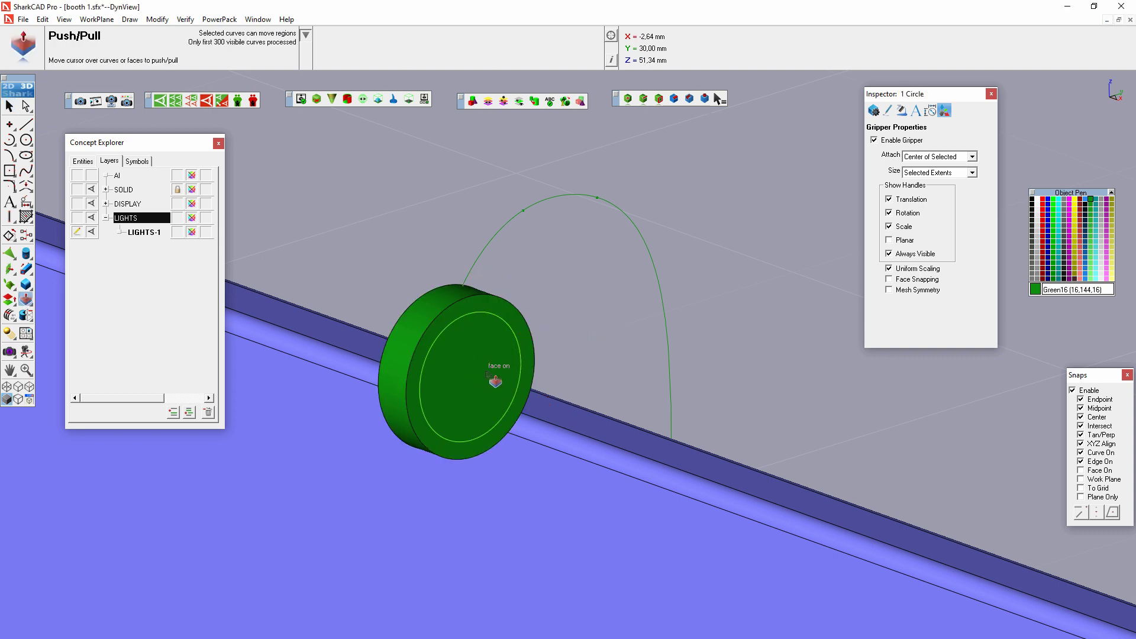
pyautogui.press('Escape')
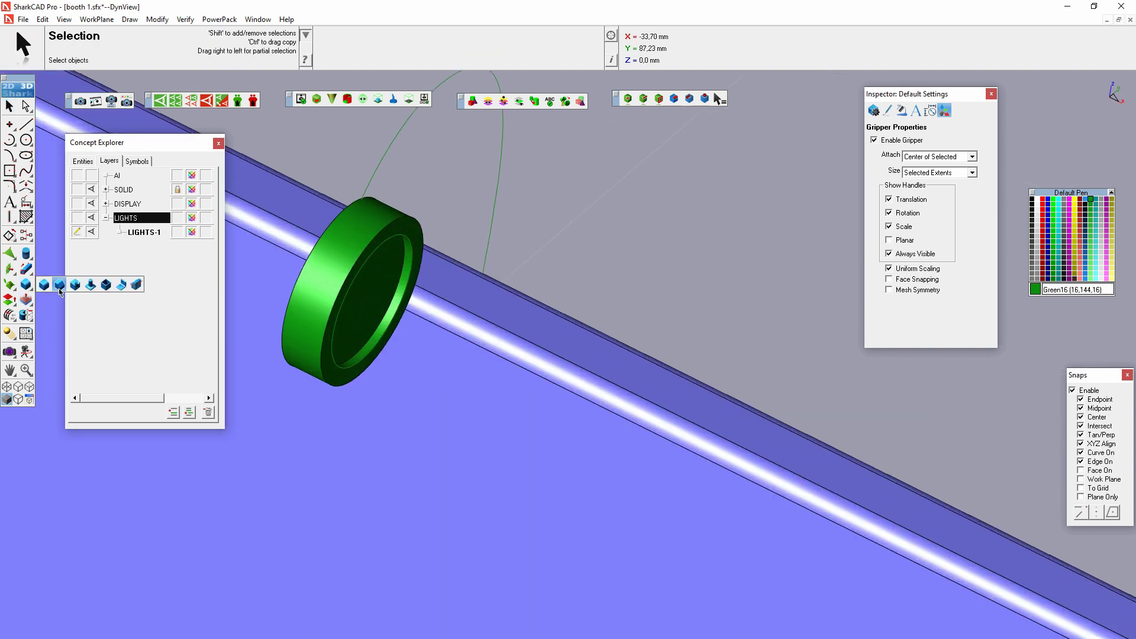
pyautogui.click(60, 285)
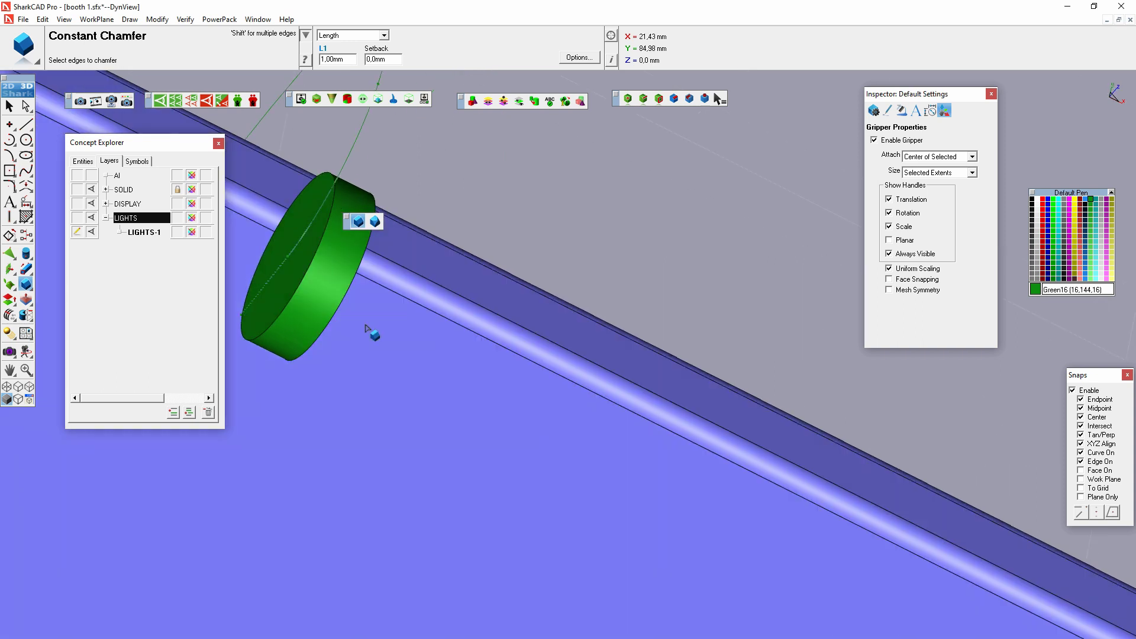
pyautogui.click(347, 229)
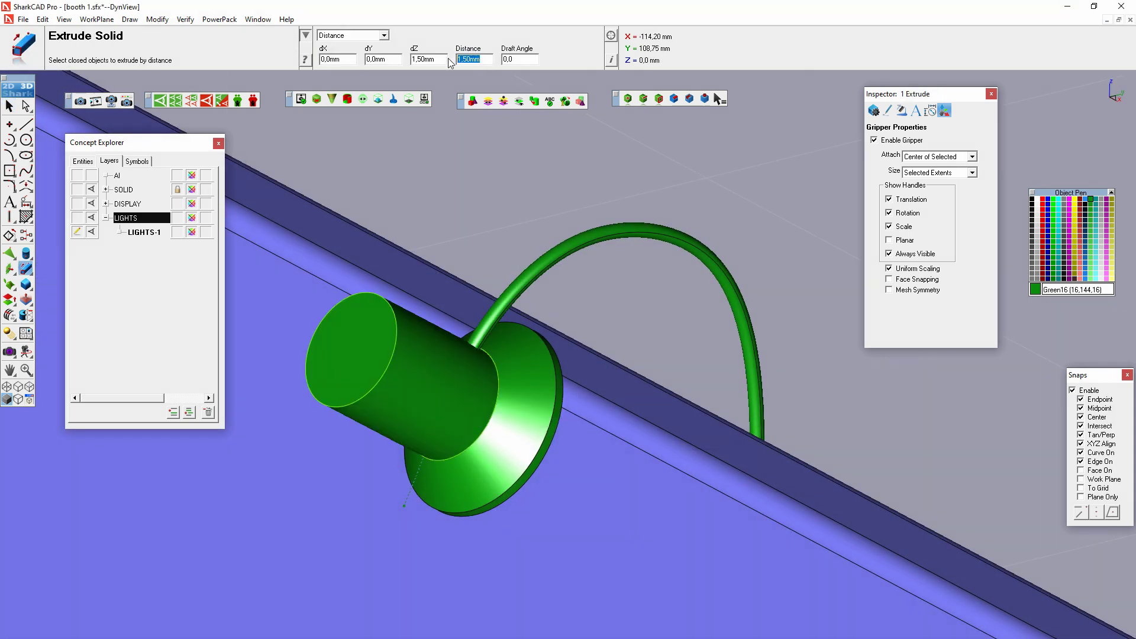
# Step: Shorten the back cylinder, view from the right side, and fillet the lamp edges with radius 1
pyautogui.press('Escape')
pyautogui.moveTo(474, 413); pyautogui.dragTo(438, 385)
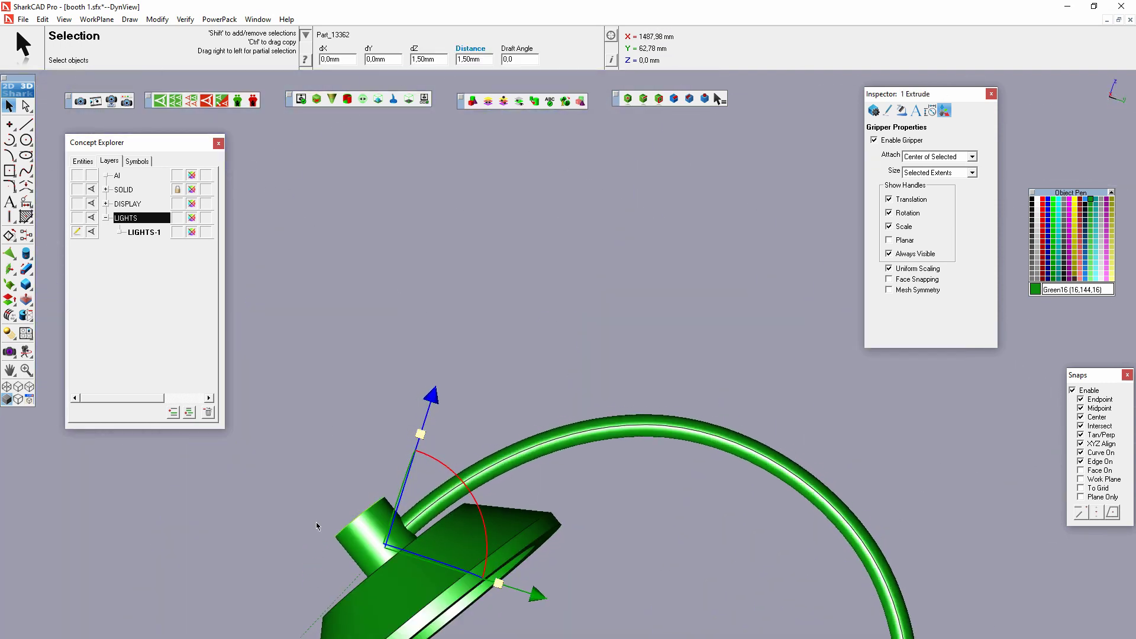
pyautogui.rightClick(335, 94)
pyautogui.click(485, 278)
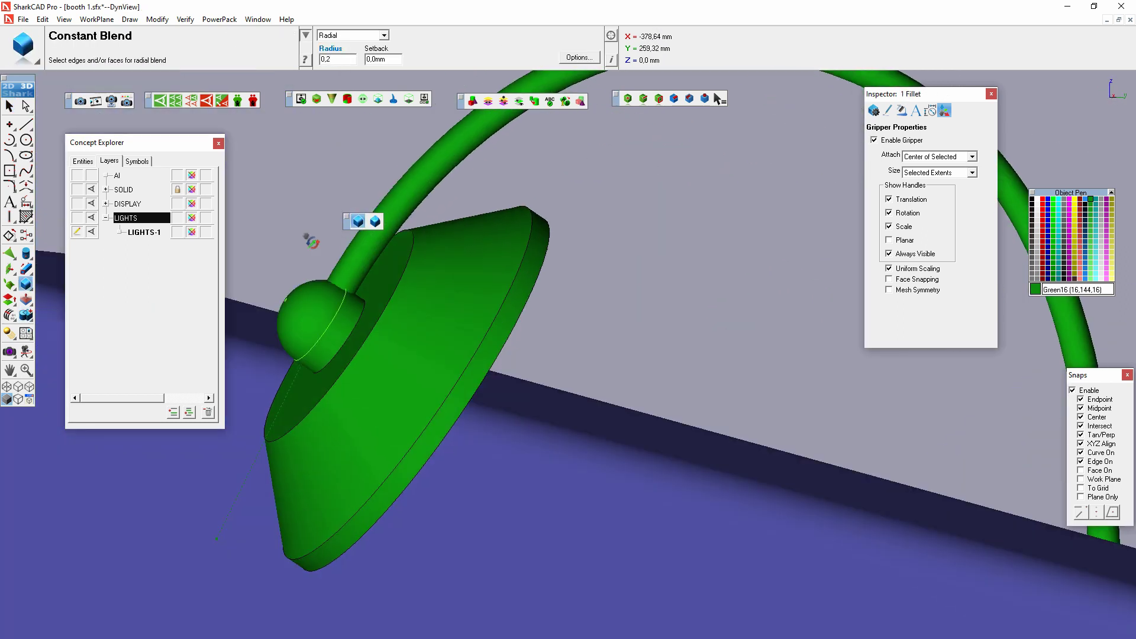
pyautogui.write('1')
pyautogui.write('0.03')
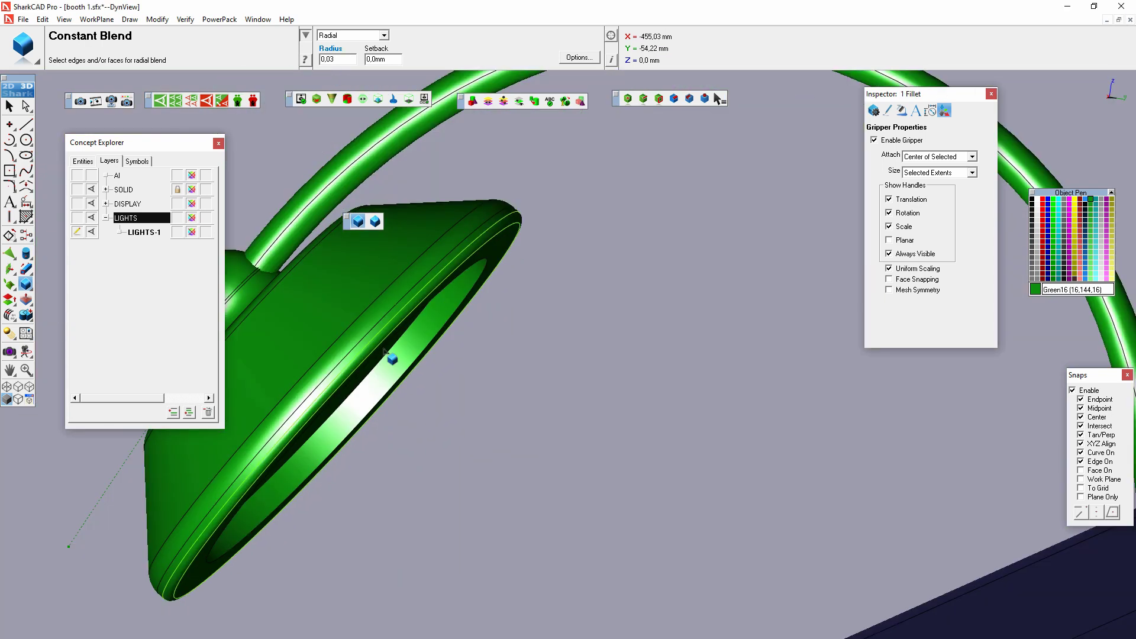
pyautogui.press('Escape')
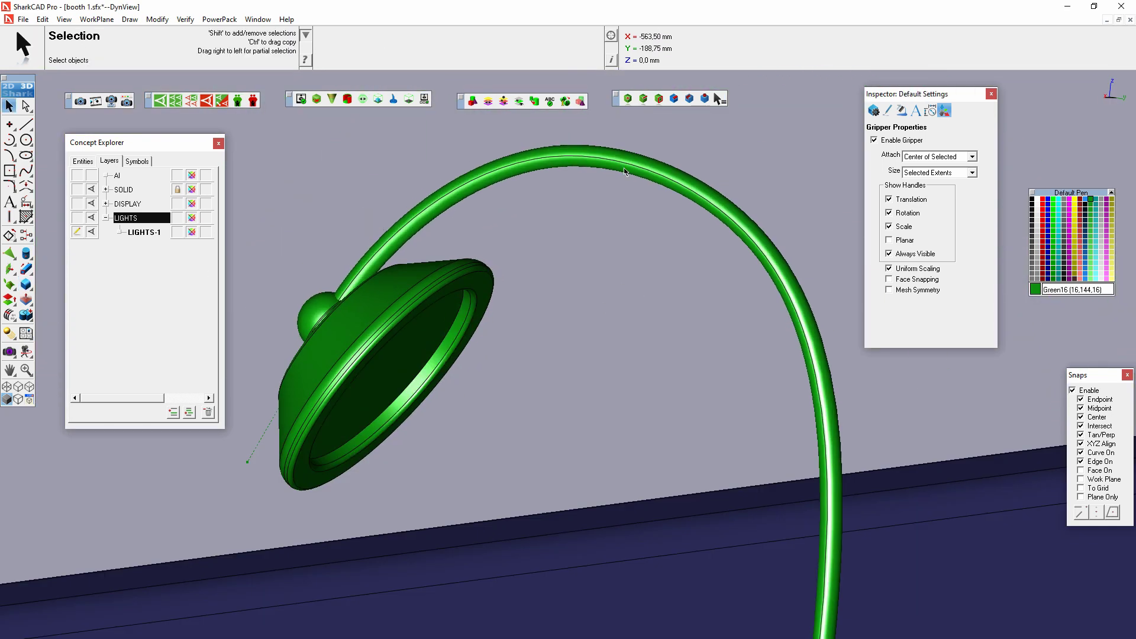
# Step: Select the lamp, drag copies sideways along the back wall, then view the booth from the front
pyautogui.click(624, 172)
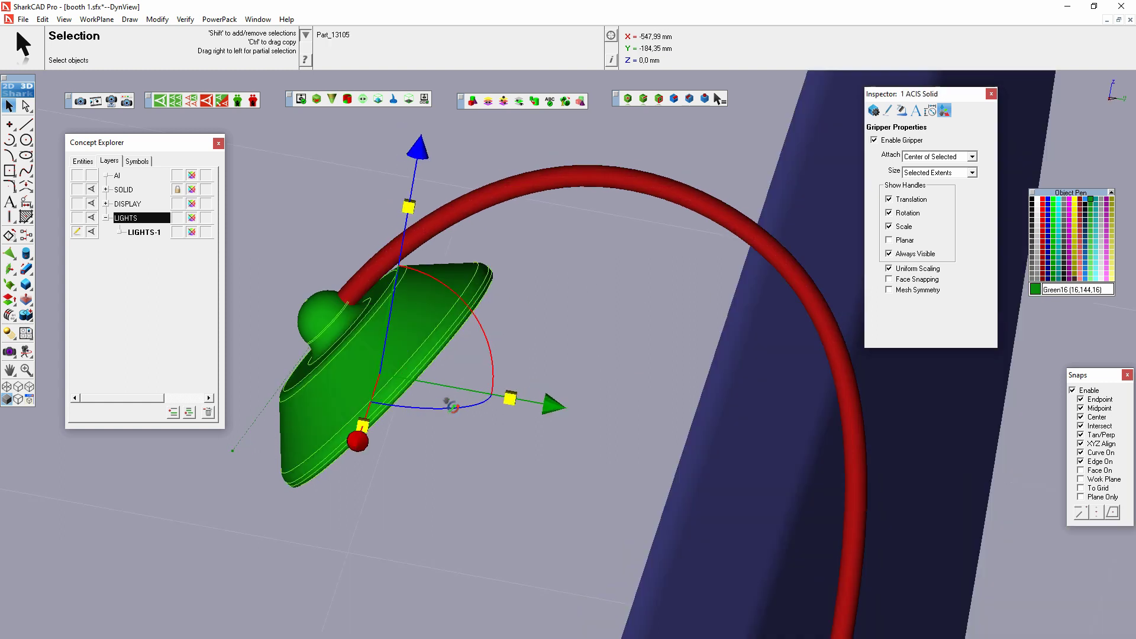
pyautogui.moveTo(693, 307); pyautogui.dragTo(648, 307)
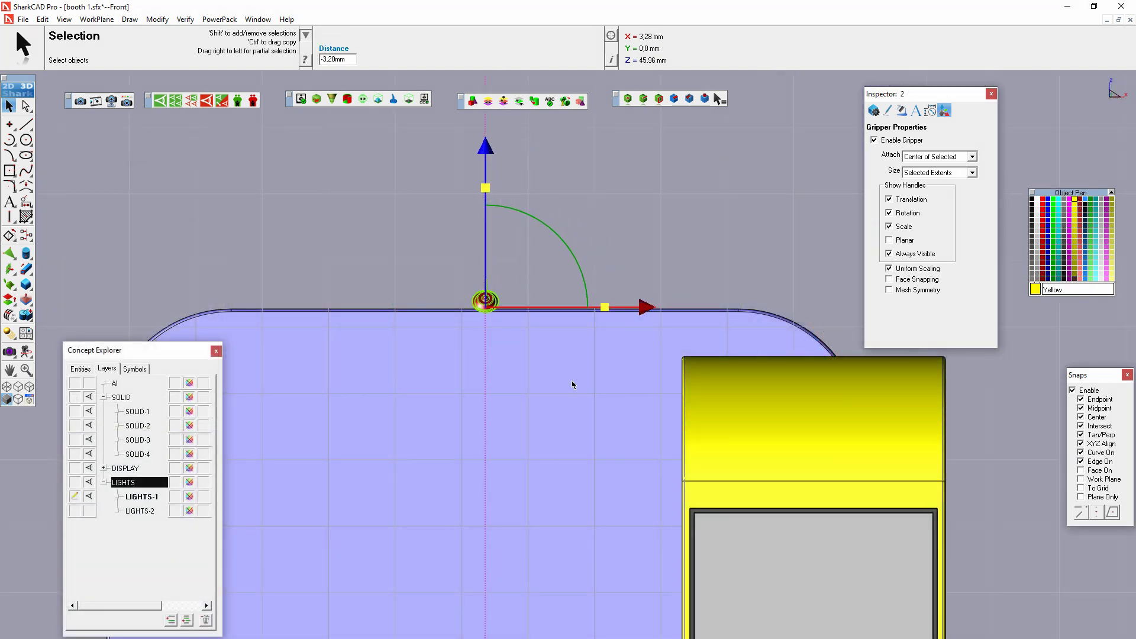
pyautogui.scroll(-3, 398, 368)
pyautogui.scroll(2, 520, 338)
pyautogui.moveTo(519, 326); pyautogui.dragTo(605, 325)
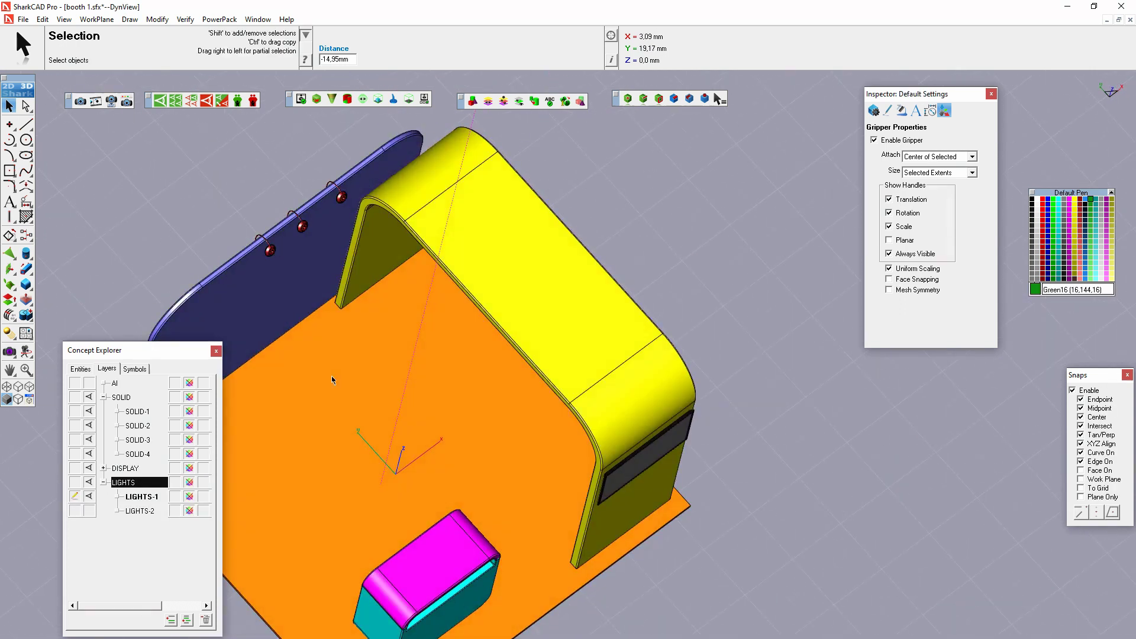
pyautogui.rightClick(545, 255)
pyautogui.click(583, 397)
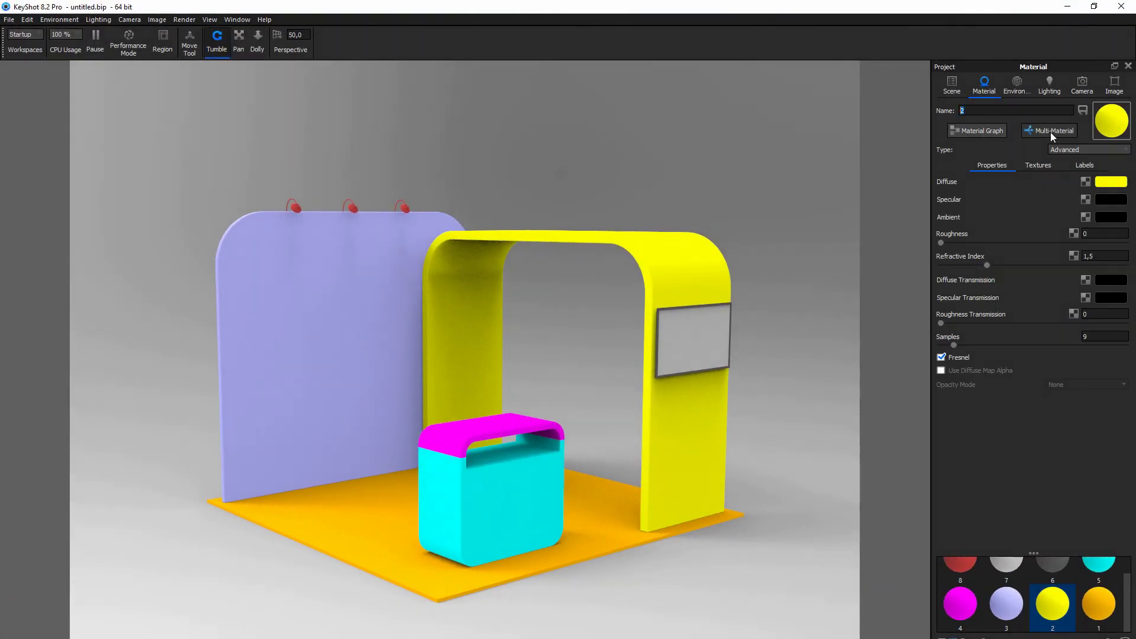
# Step: Turn the material into a multi-material set named Main Materials
pyautogui.click(1050, 134)
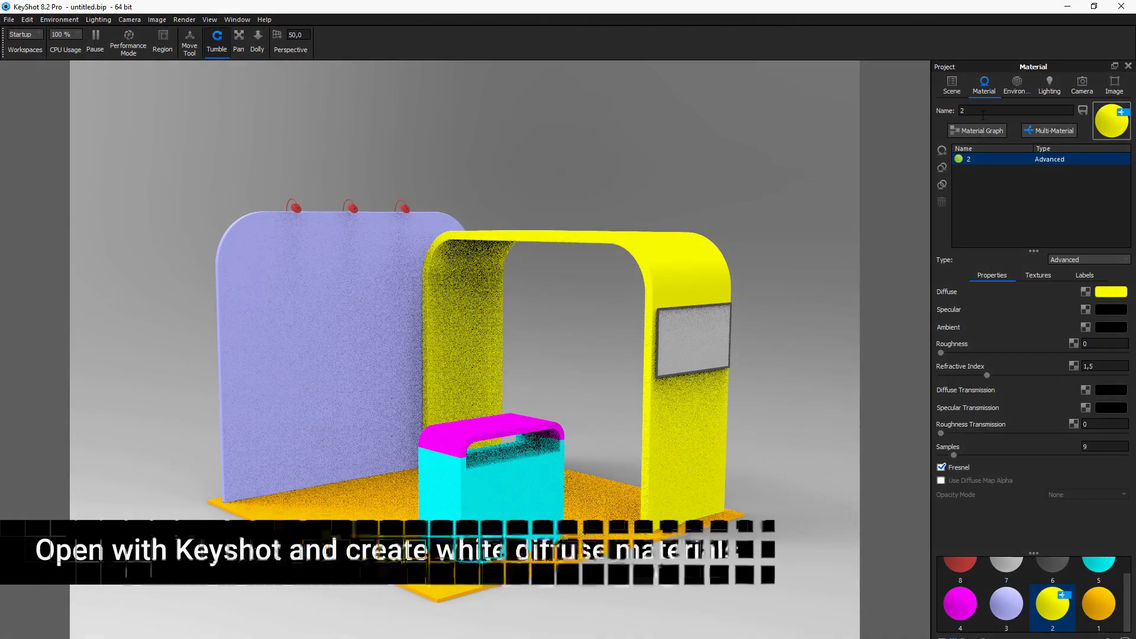
pyautogui.write('Main Materials')
pyautogui.press('Return')
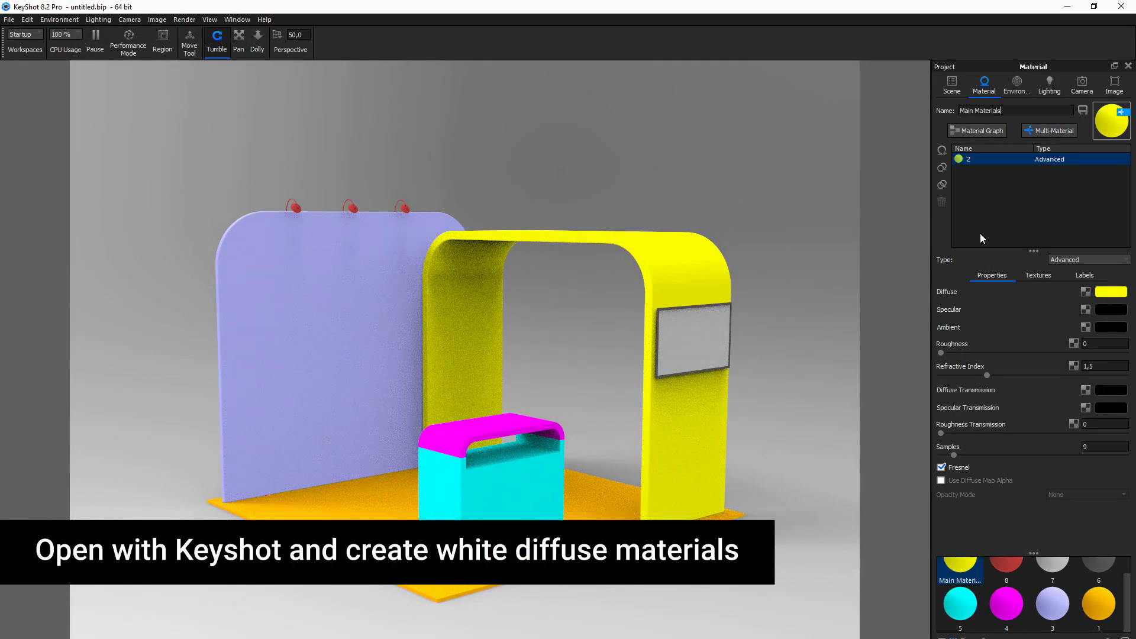
# Step: Make a near-white Diffuse material named White and apply it to the wall, floor and box
pyautogui.click(1094, 259)
pyautogui.click(1060, 277)
pyautogui.click(1089, 291)
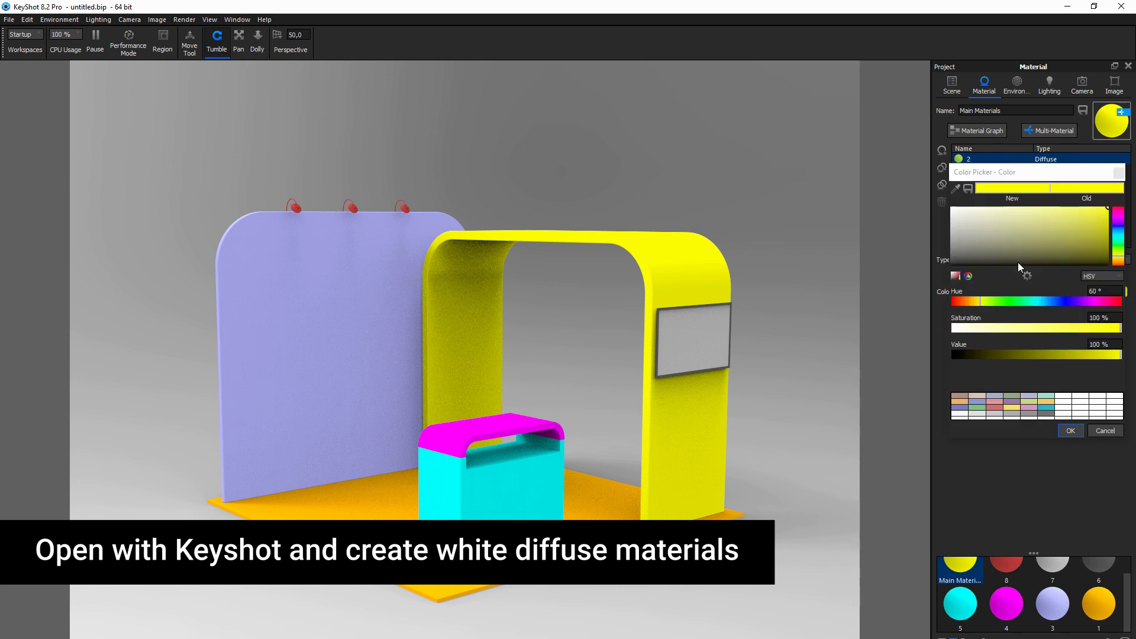
pyautogui.moveTo(1017, 262); pyautogui.dragTo(949, 229)
pyautogui.press('Return')
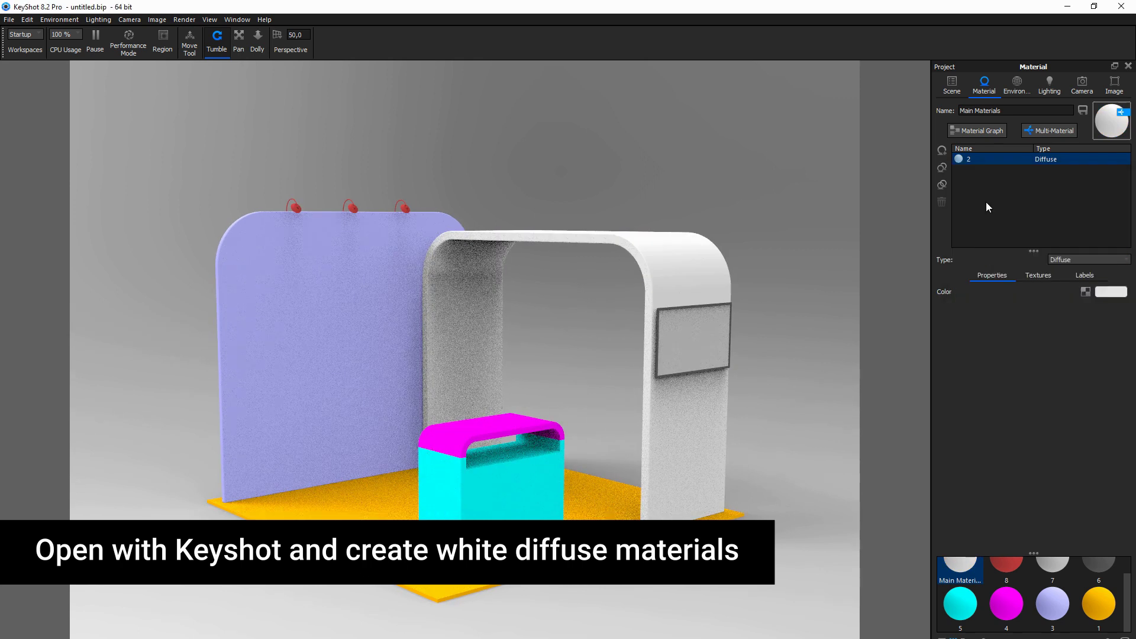
pyautogui.write('White')
pyautogui.press('Return')
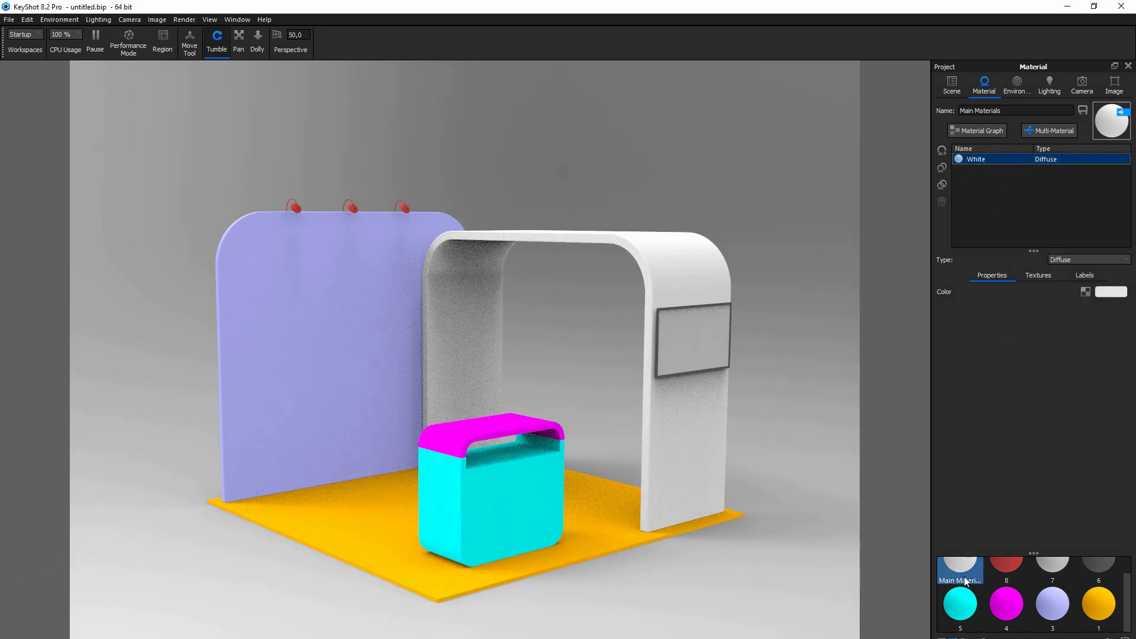
pyautogui.moveTo(964, 580)
pyautogui.mouseDown()
pyautogui.moveTo(535, 508)
pyautogui.moveTo(966, 573)
pyautogui.moveTo(515, 435)
pyautogui.mouseUp()
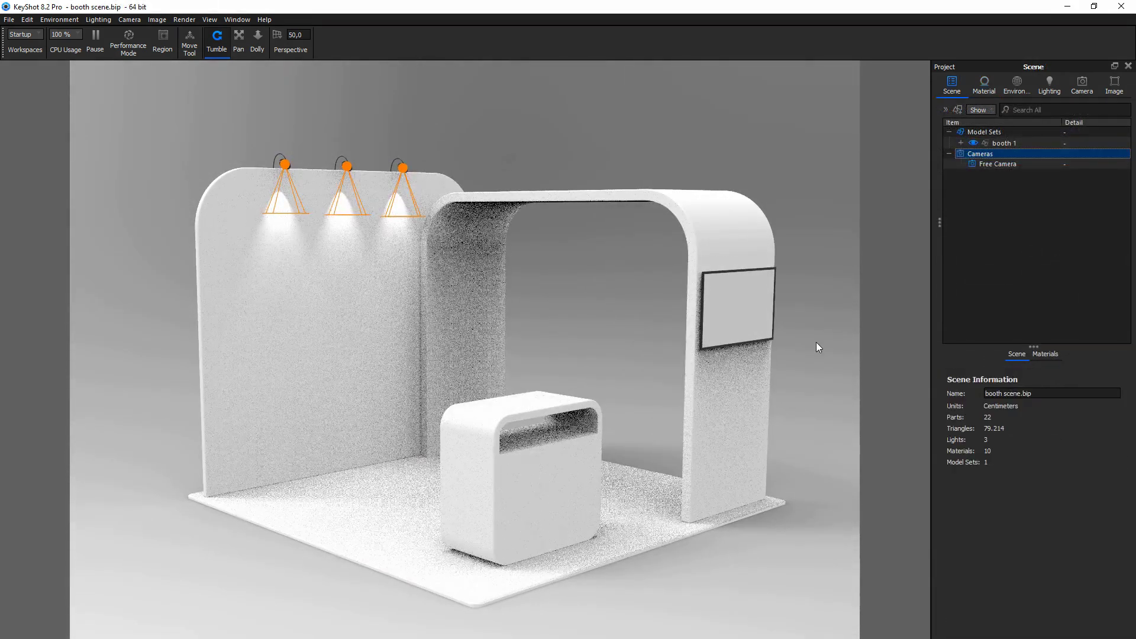
# Step: Expand booth 1 to list its parts and orbit the view around the booth
pyautogui.click(961, 143)
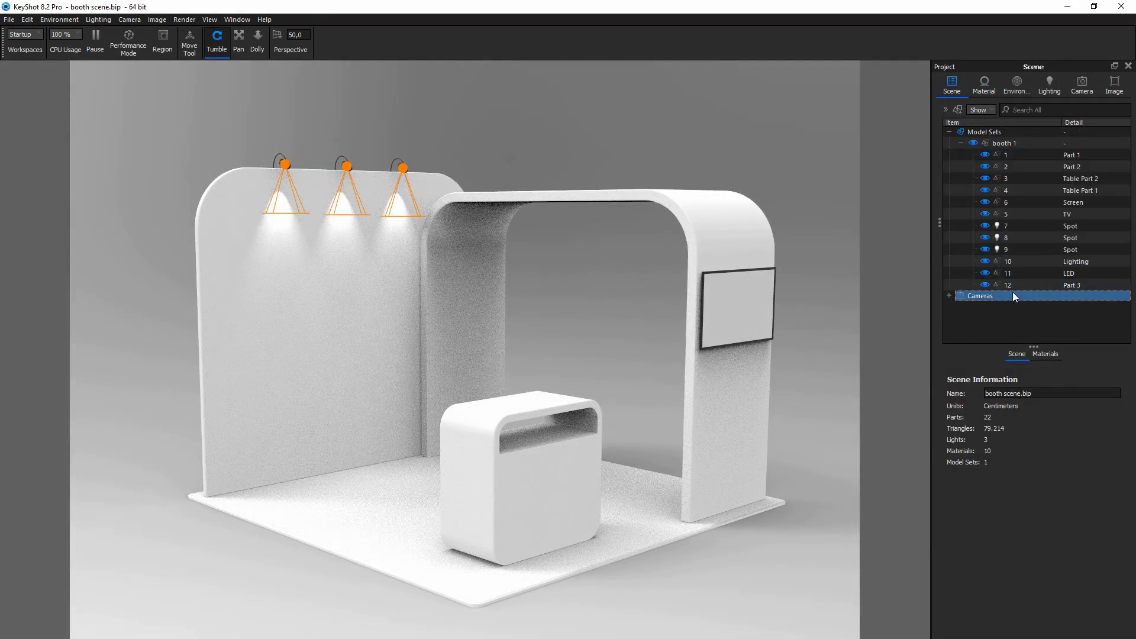
pyautogui.moveTo(766, 416)
pyautogui.mouseDown()
pyautogui.moveTo(840, 410)
pyautogui.moveTo(775, 425)
pyautogui.mouseUp()
pyautogui.click(1049, 86)
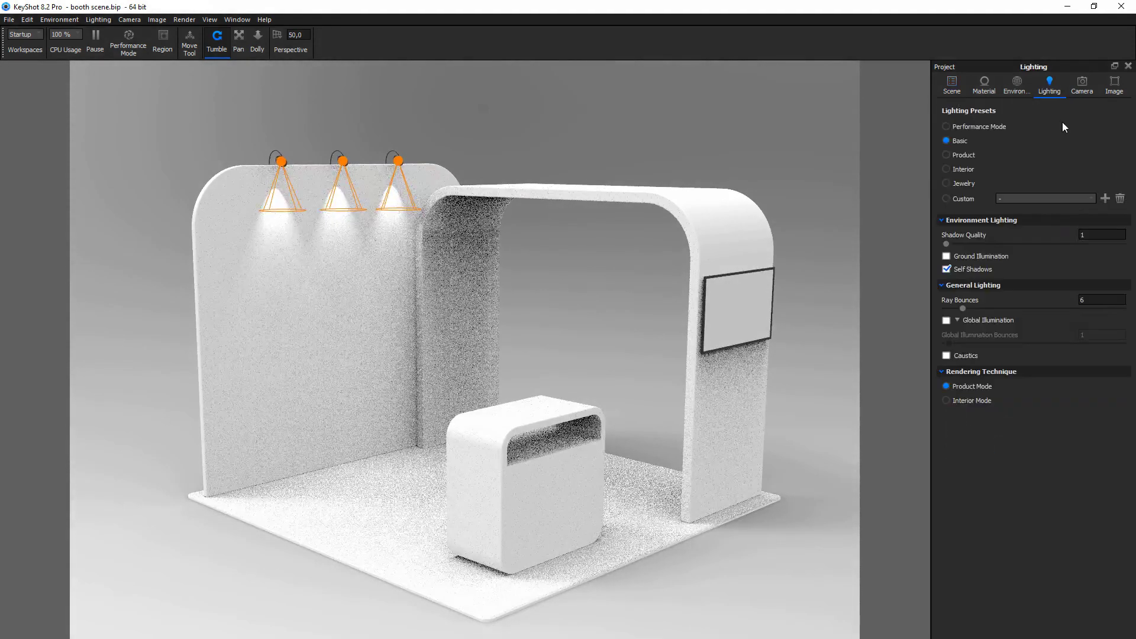
pyautogui.click(1018, 84)
# Step: Add a new environment named Main Studio with a very light grey background
pyautogui.click(942, 123)
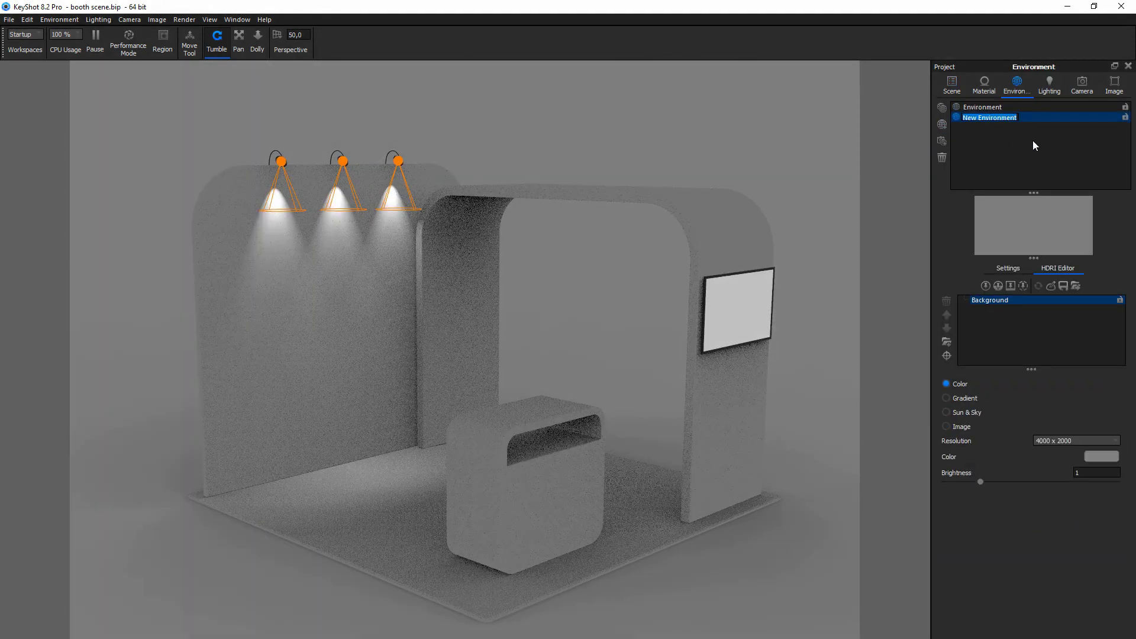
pyautogui.write('M')
pyautogui.write('ain Studio')
pyautogui.press('Return')
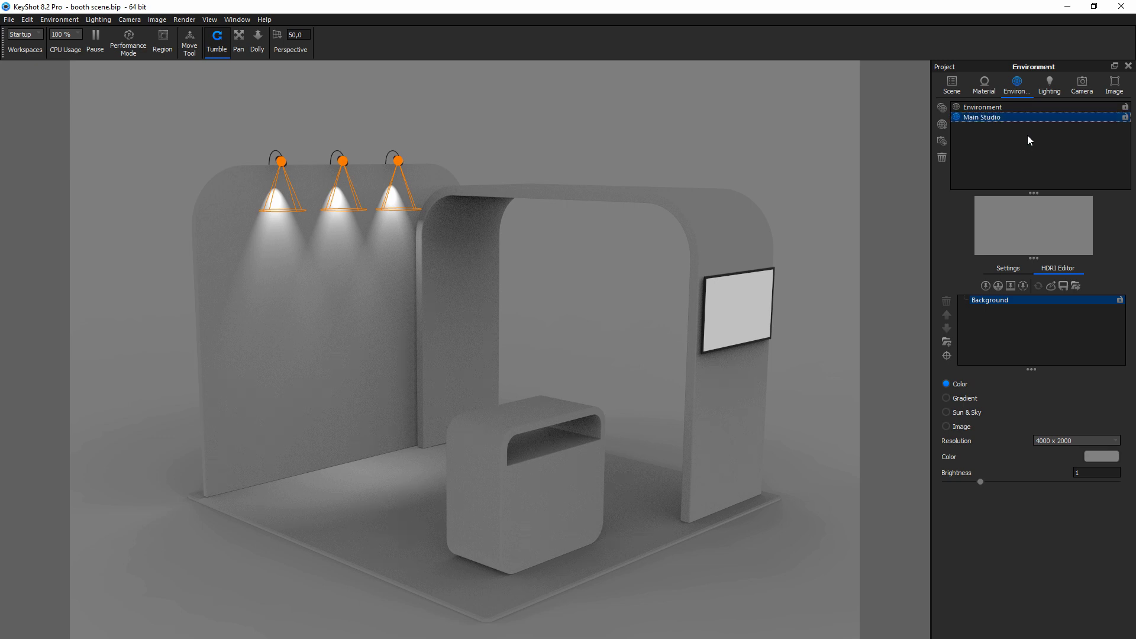
pyautogui.click(1101, 456)
pyautogui.moveTo(981, 407)
pyautogui.mouseDown()
pyautogui.moveTo(946, 400)
pyautogui.moveTo(949, 389)
pyautogui.mouseUp()
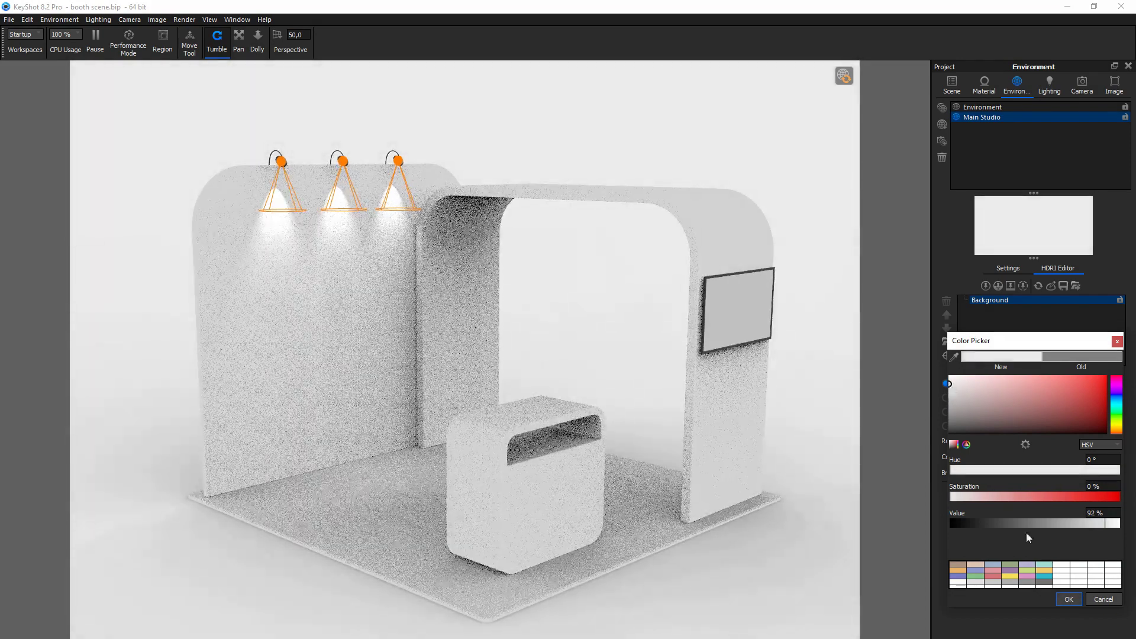
pyautogui.click(1069, 598)
pyautogui.click(1098, 456)
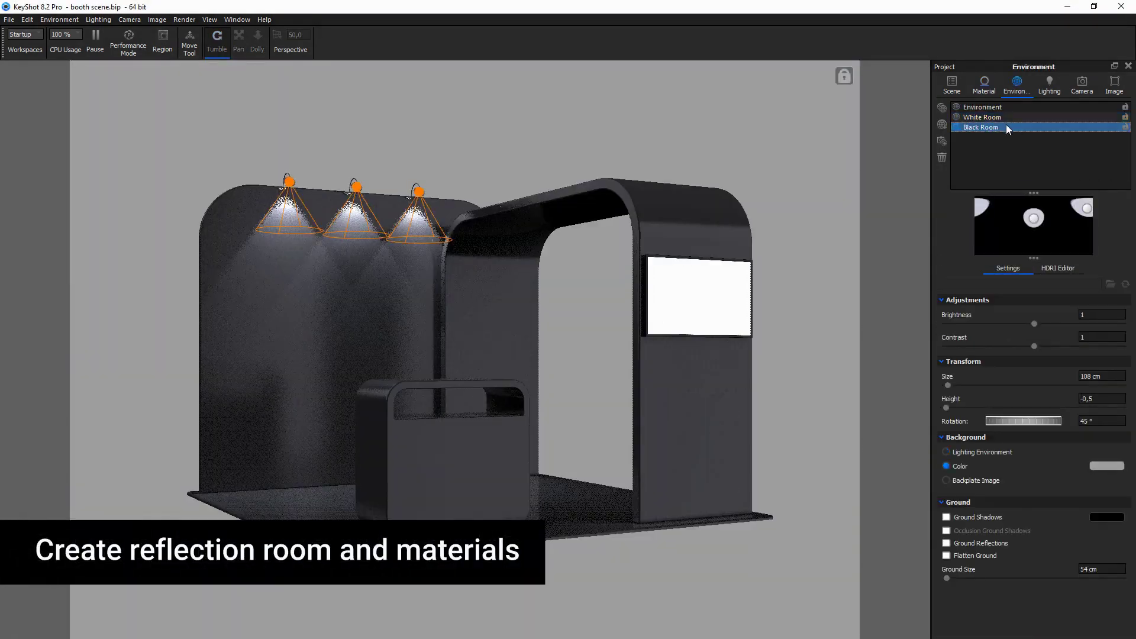
# Step: Change the environment background to a darker grey and select its second light pin
pyautogui.click(1099, 466)
pyautogui.click(1003, 196)
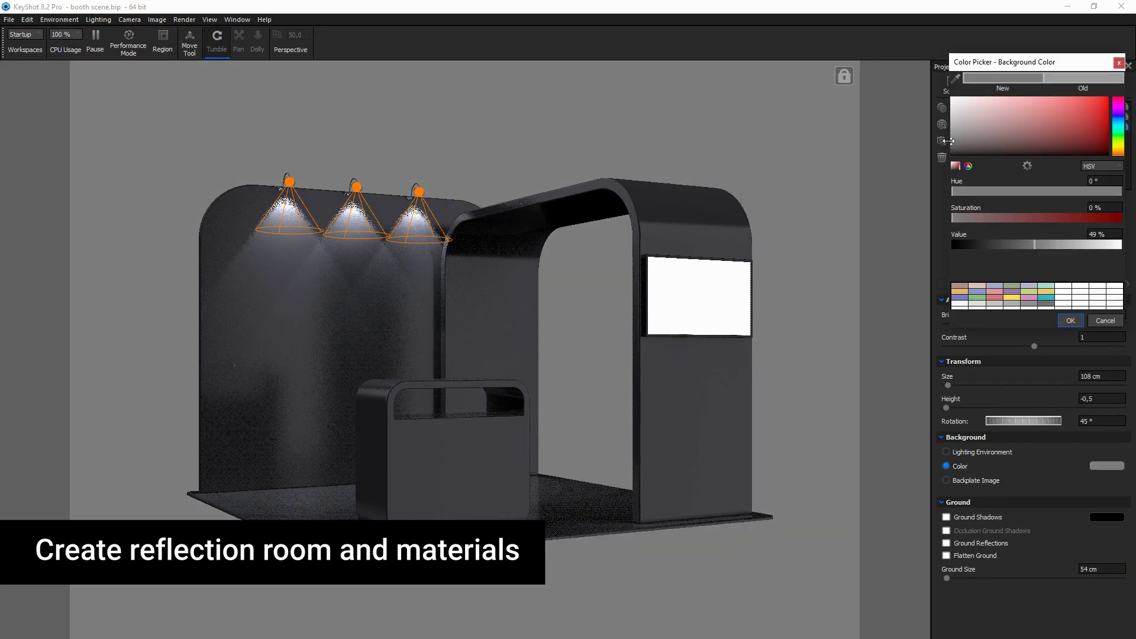
pyautogui.click(789, 489)
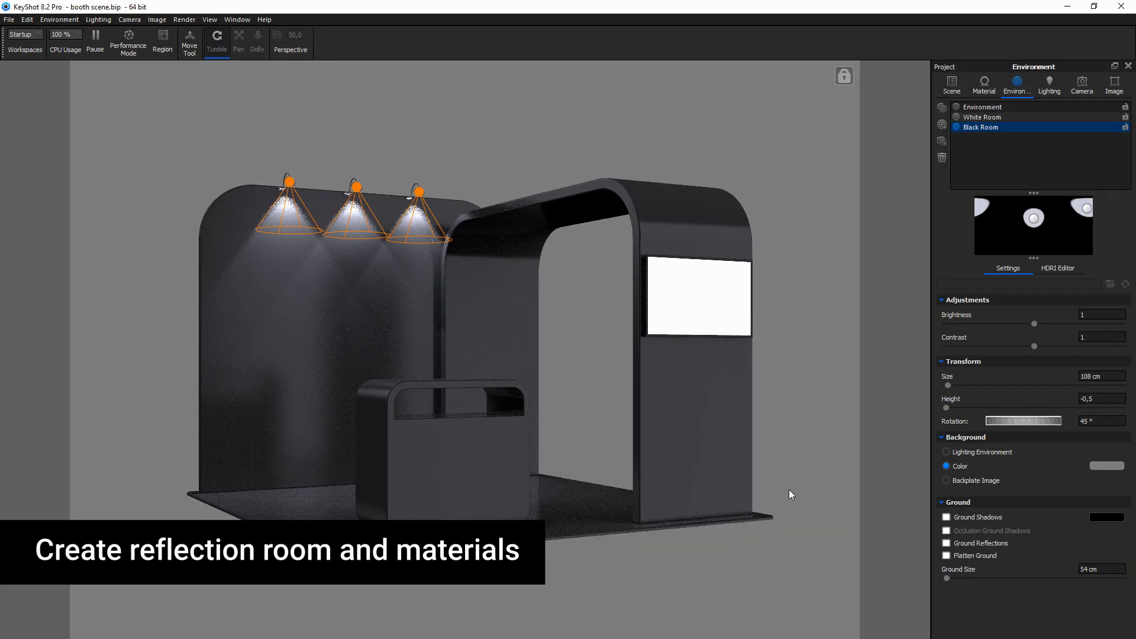
pyautogui.click(1033, 219)
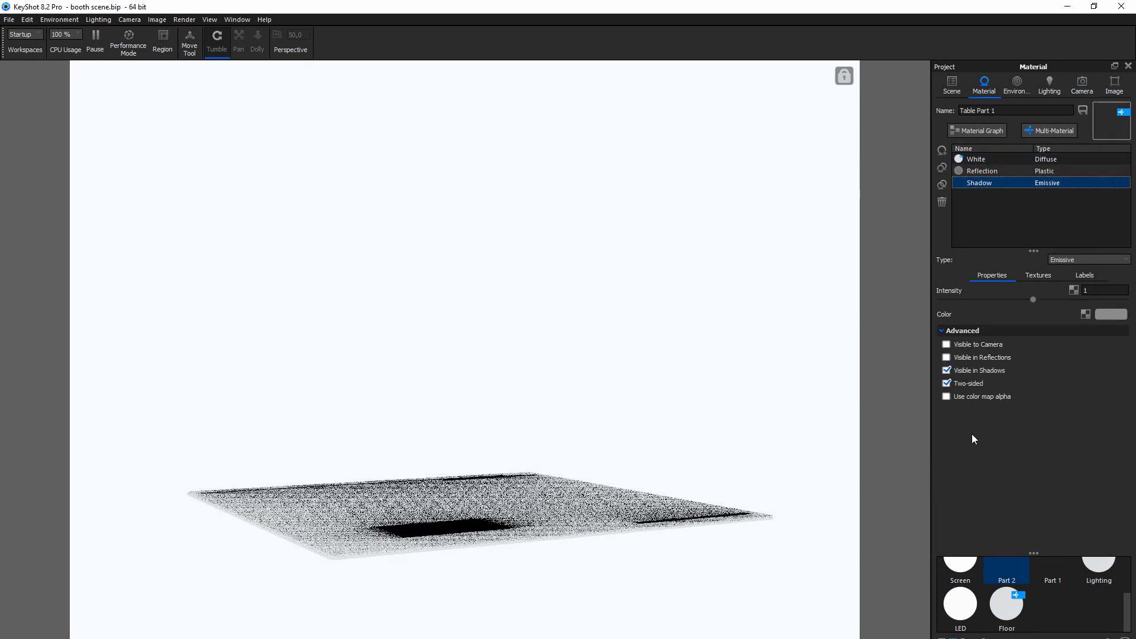
# Step: Crop a render region to the back wall and render it with Shadow set to 3
pyautogui.click(163, 39)
pyautogui.moveTo(464, 84); pyautogui.dragTo(464, 454)
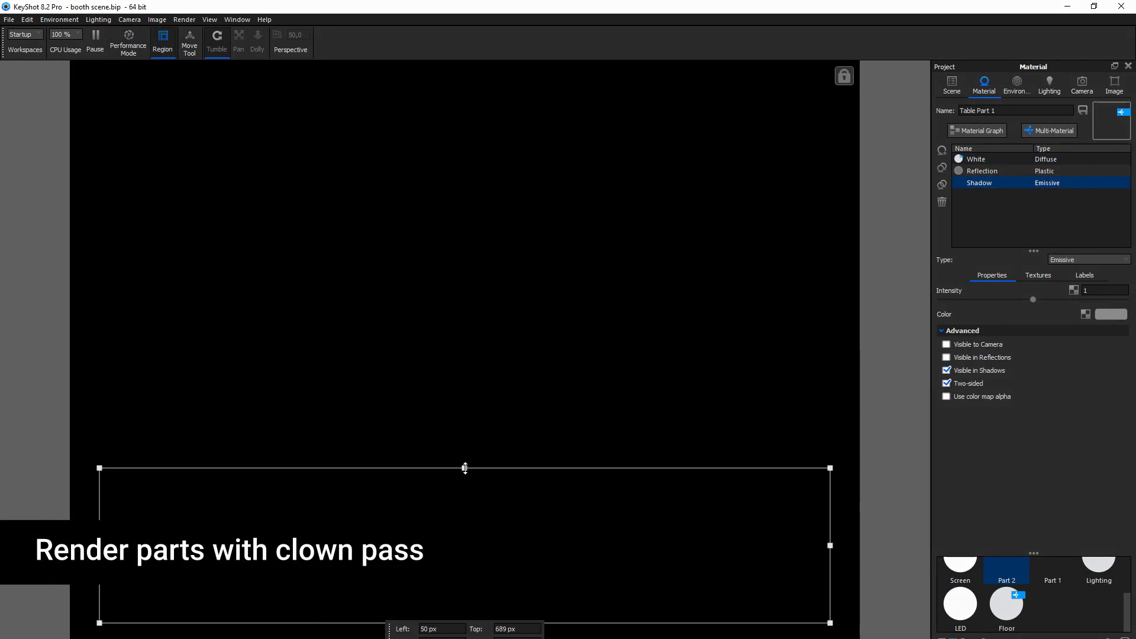
pyautogui.moveTo(96, 539)
pyautogui.mouseDown()
pyautogui.moveTo(184, 538)
pyautogui.moveTo(175, 538)
pyautogui.mouseUp()
pyautogui.moveTo(830, 538); pyautogui.dragTo(785, 539)
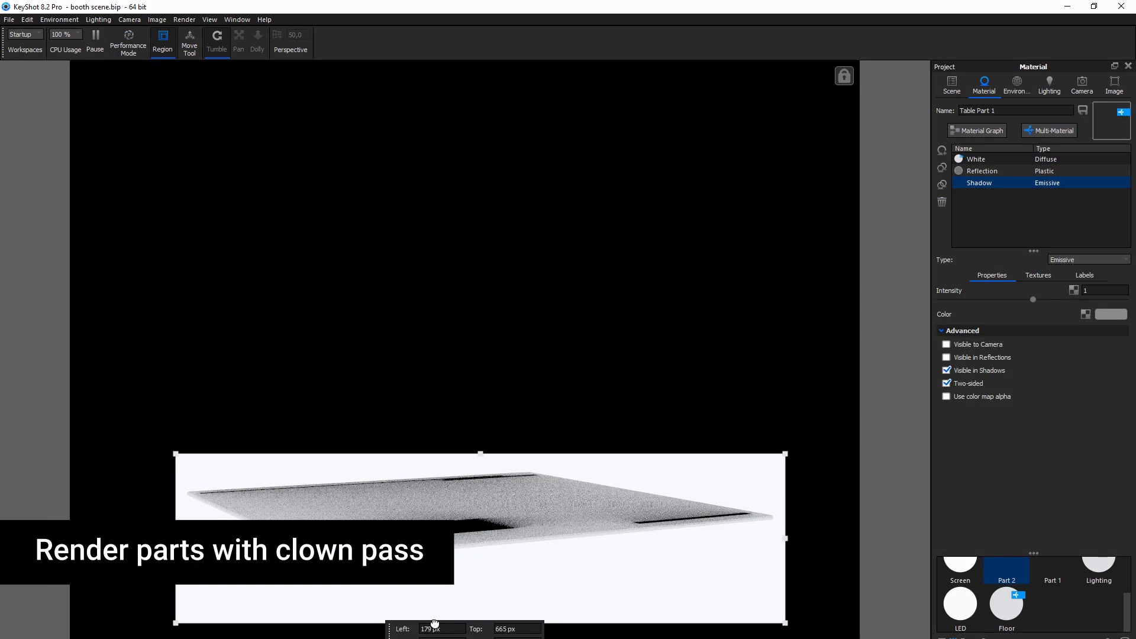
pyautogui.moveTo(490, 638); pyautogui.dragTo(481, 574)
pyautogui.hotkey('ctrl', 'p')
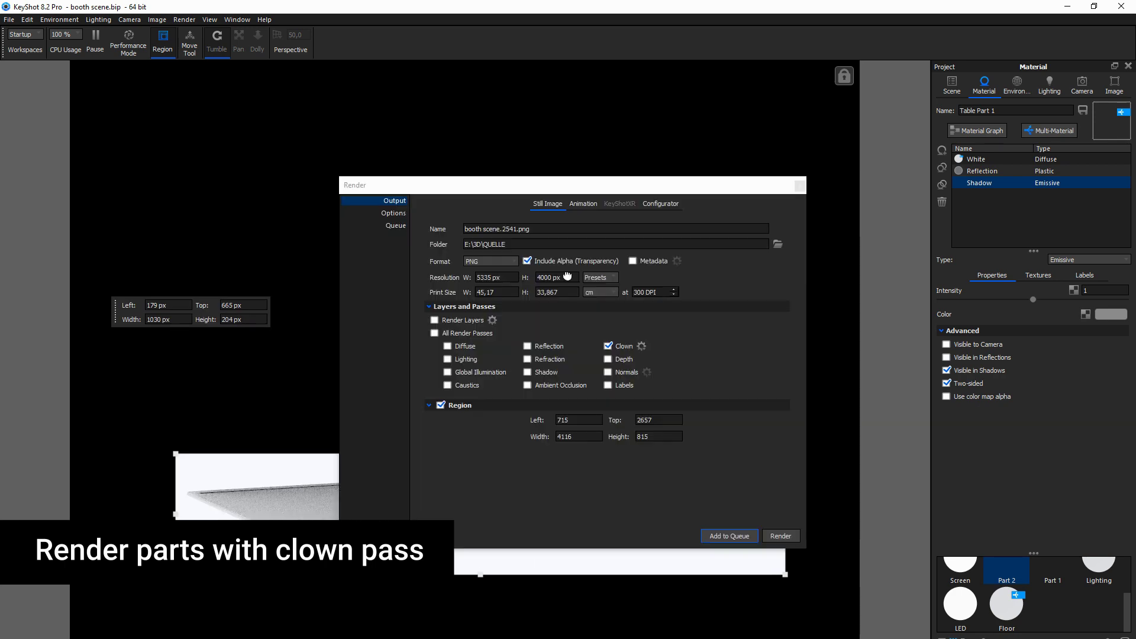
pyautogui.click(394, 213)
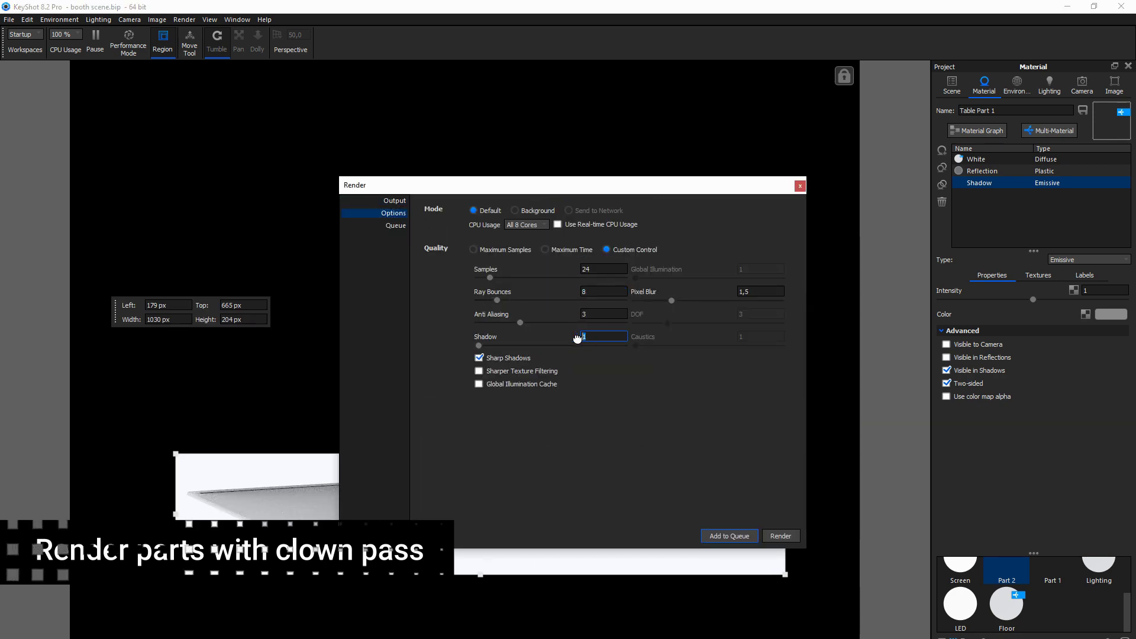
pyautogui.write('3')
pyautogui.click(781, 536)
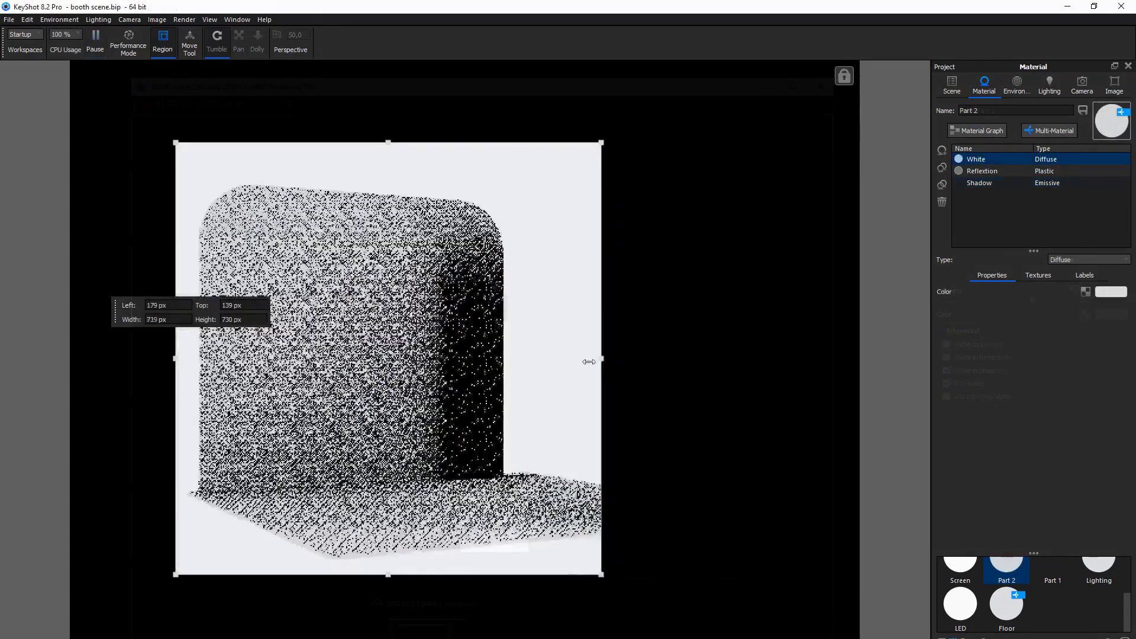
# Step: Hide the back wall and re-crop the render region around the arch to render it
pyautogui.moveTo(344, 145); pyautogui.dragTo(344, 171)
pyautogui.hotkey('ctrl', 'p')
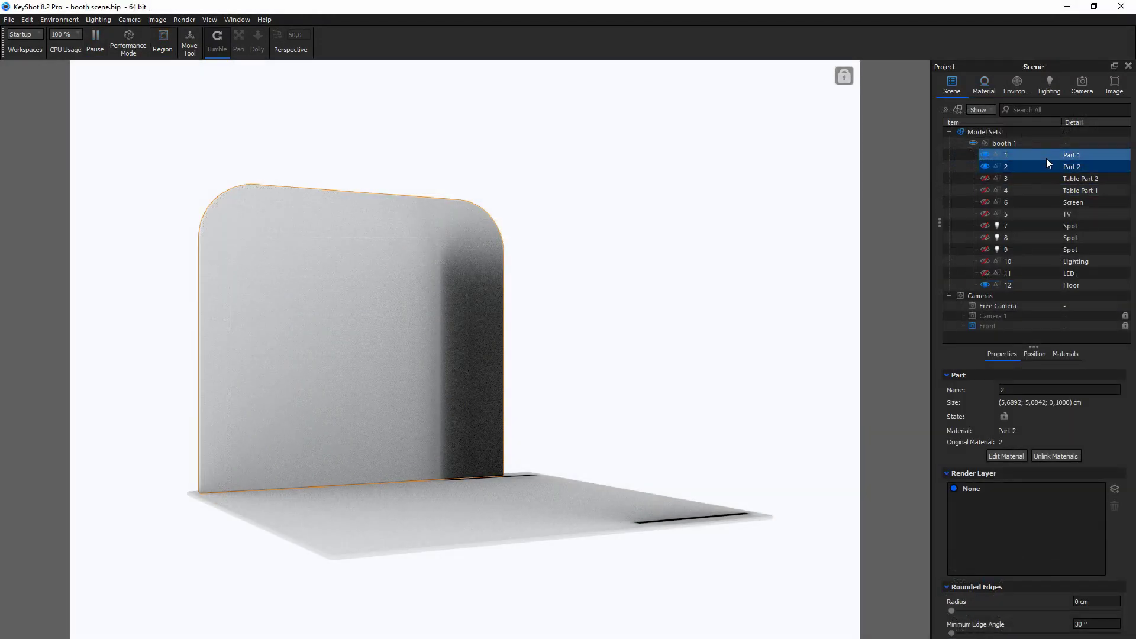
pyautogui.click(951, 87)
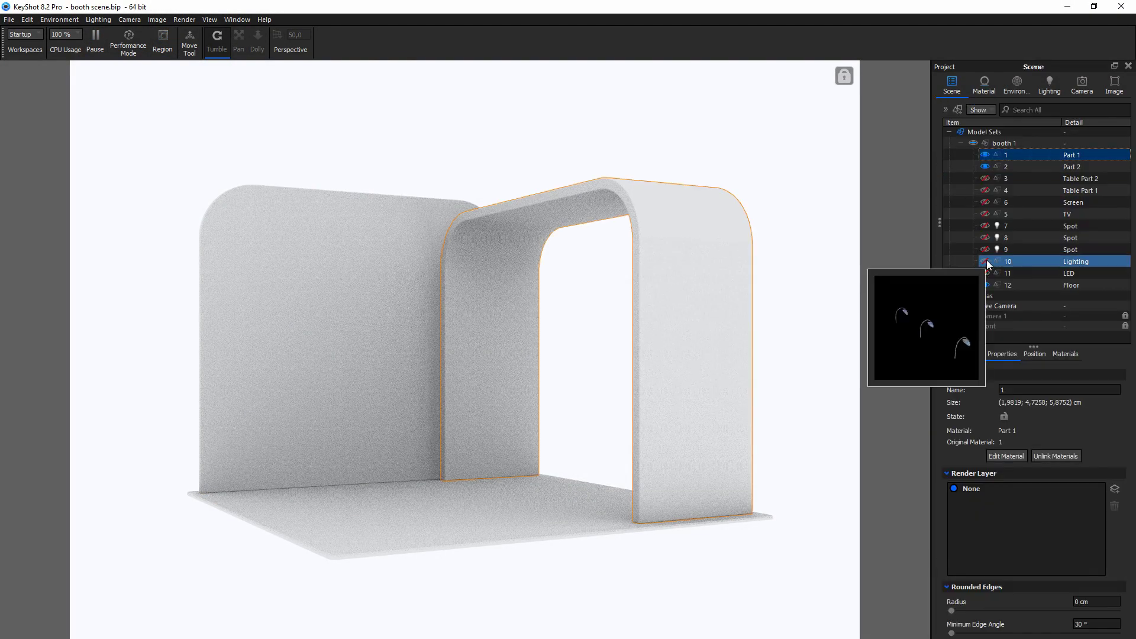
pyautogui.click(985, 167)
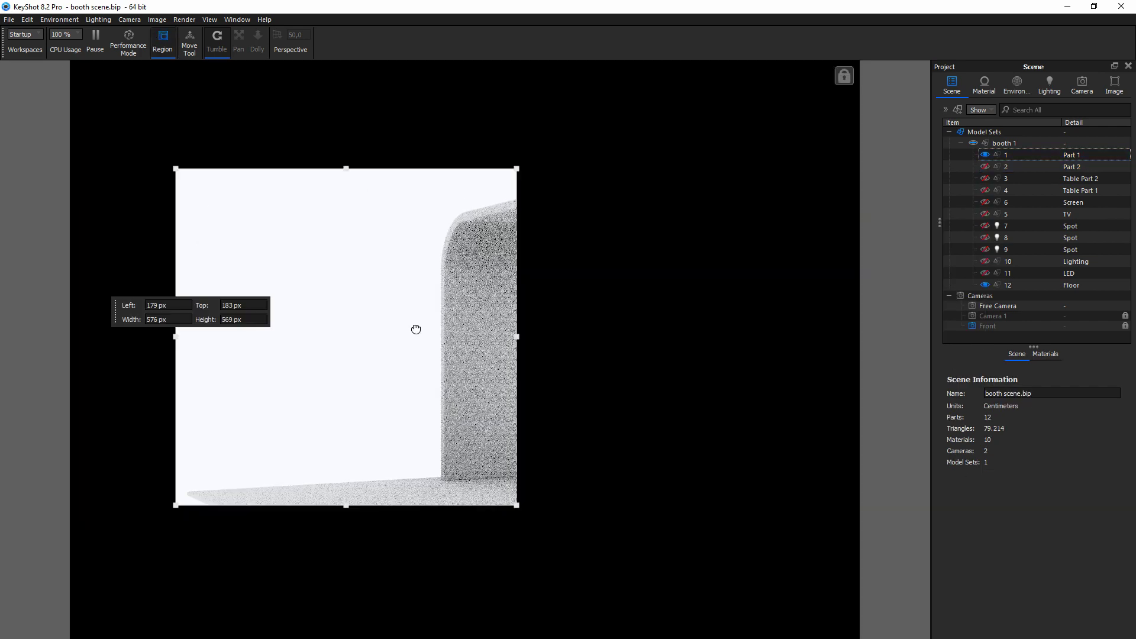
pyautogui.click(162, 44)
pyautogui.moveTo(176, 337); pyautogui.dragTo(425, 334)
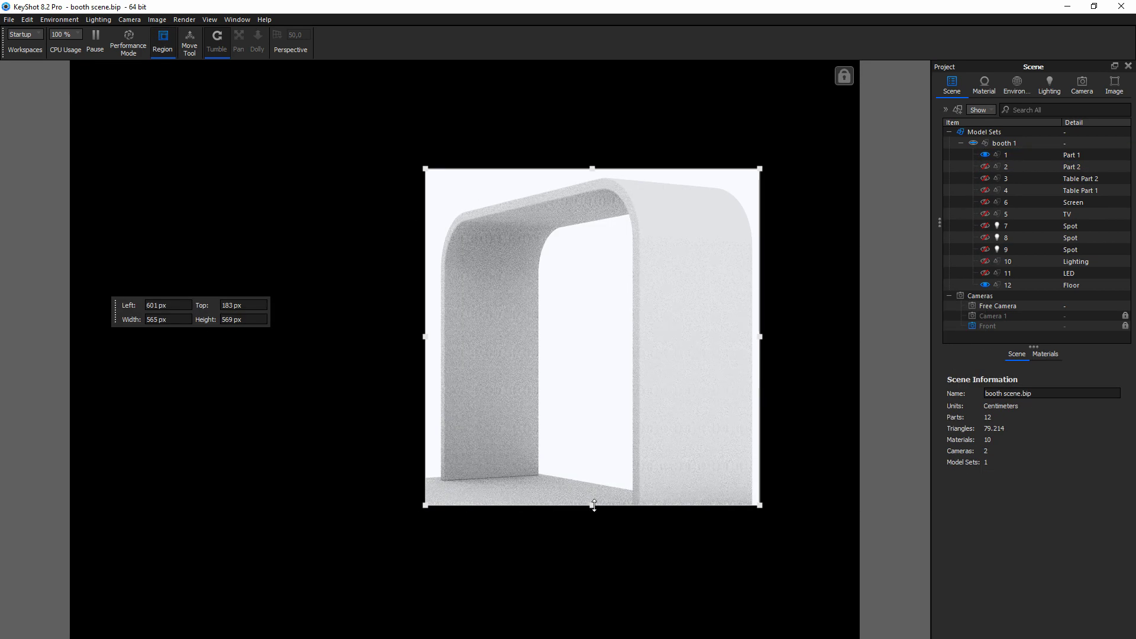
pyautogui.moveTo(600, 505); pyautogui.dragTo(601, 536)
pyautogui.moveTo(761, 355); pyautogui.dragTo(776, 349)
pyautogui.hotkey('ctrl', 'p')
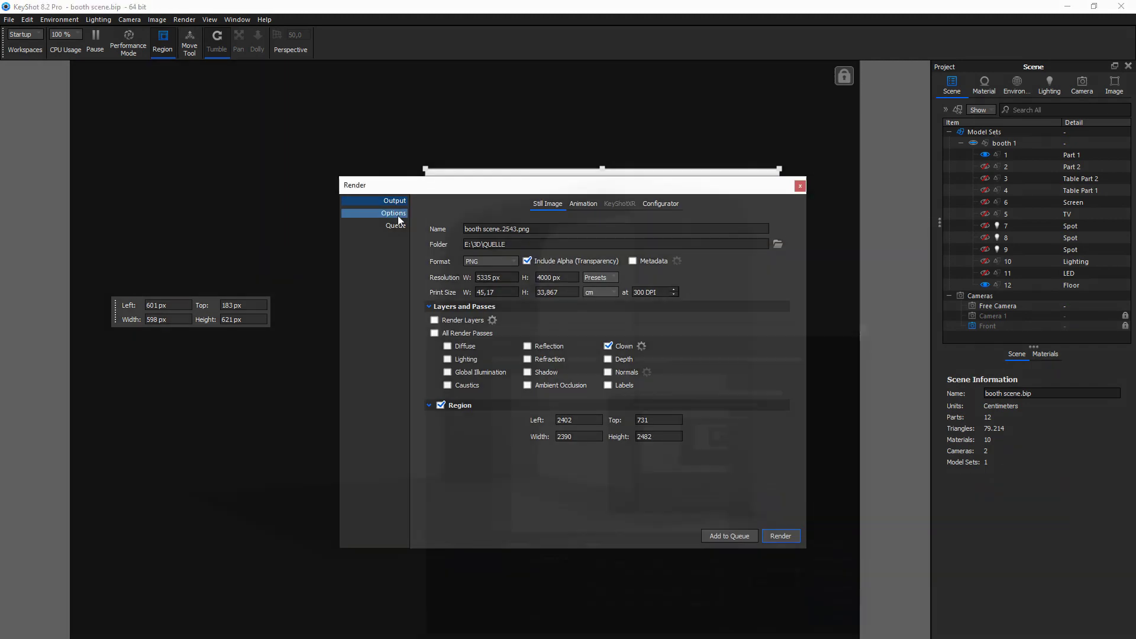
pyautogui.press('Escape')
pyautogui.click(985, 273)
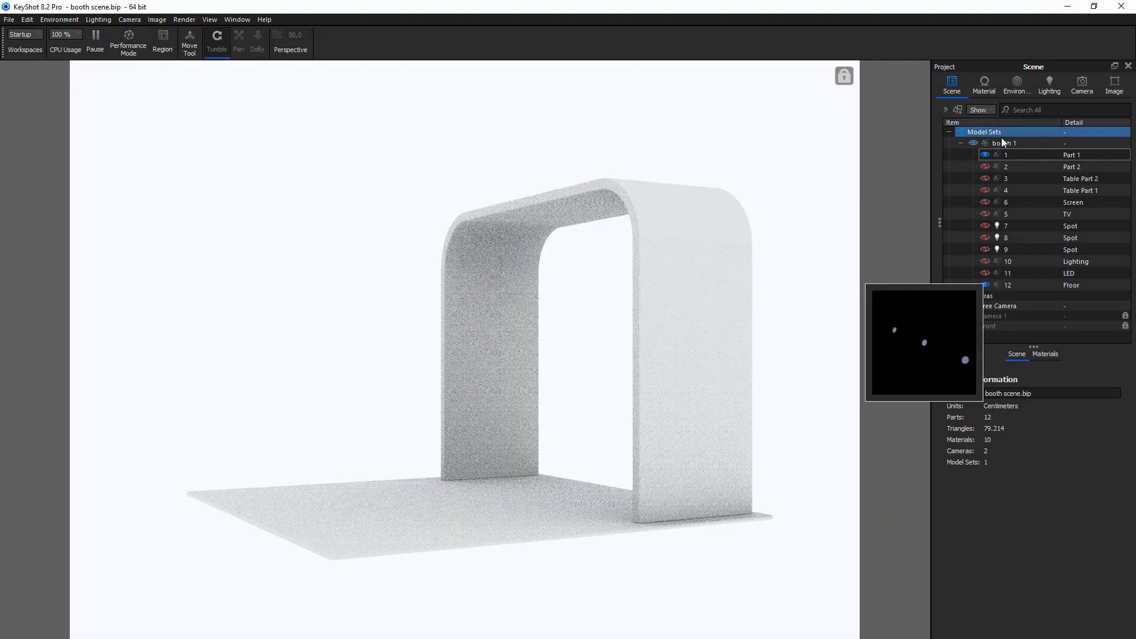
# Step: Show the TV, select its material's shadow component, and fit the render region around it
pyautogui.click(985, 213)
pyautogui.click(984, 83)
pyautogui.click(982, 173)
pyautogui.hotkey('alt', 'r')
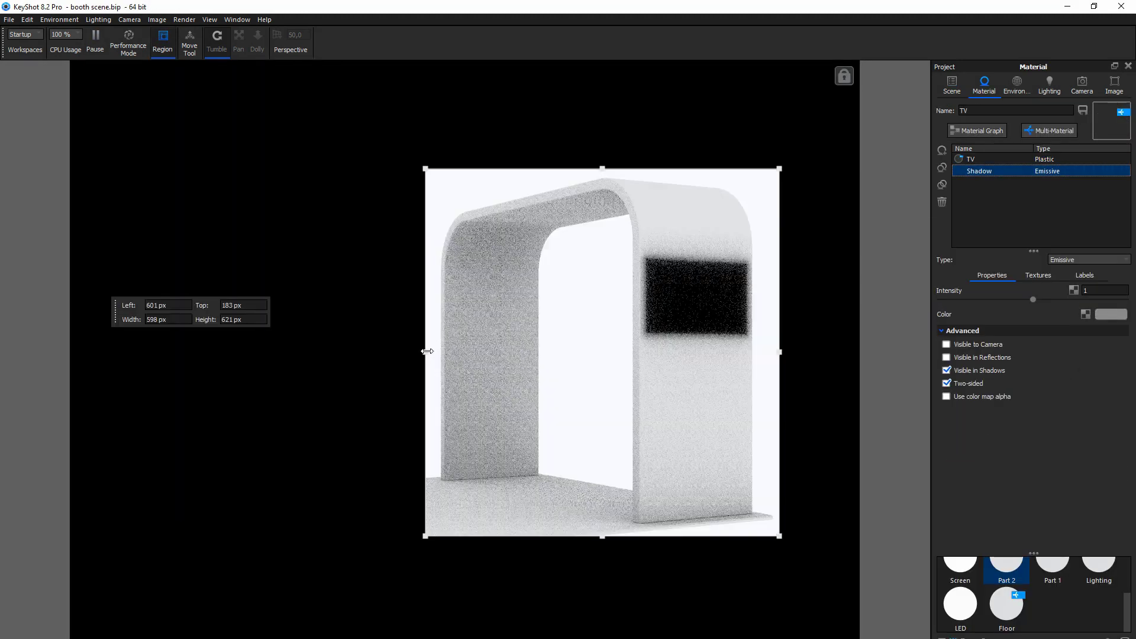
pyautogui.moveTo(423, 352); pyautogui.dragTo(633, 352)
pyautogui.moveTo(775, 352); pyautogui.dragTo(756, 352)
pyautogui.moveTo(704, 536); pyautogui.dragTo(698, 385)
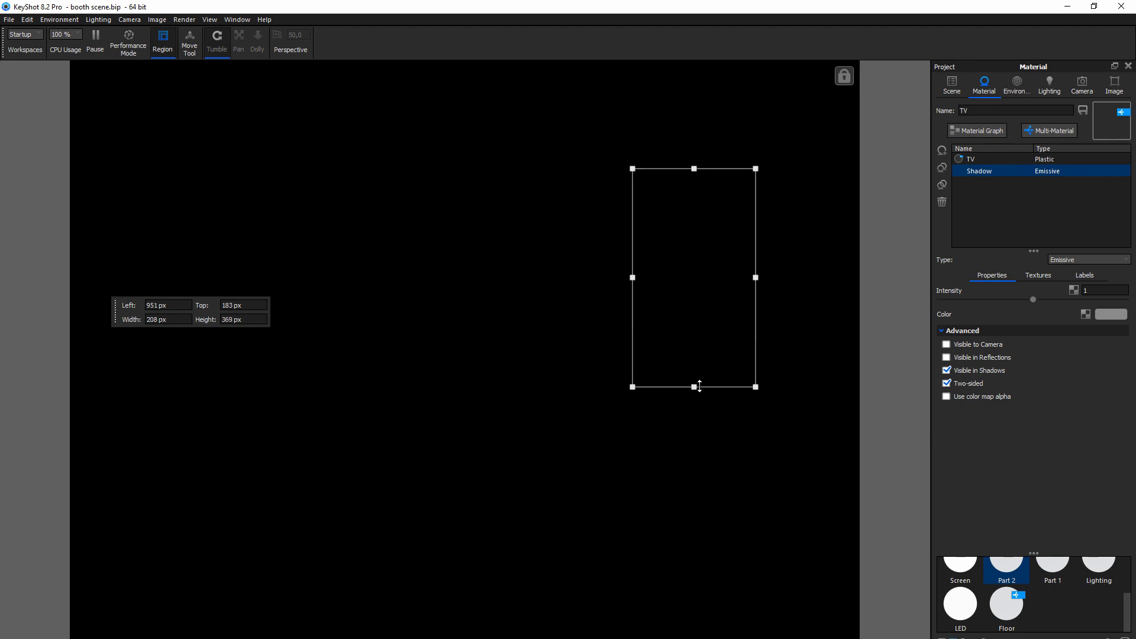
pyautogui.moveTo(704, 169); pyautogui.dragTo(694, 231)
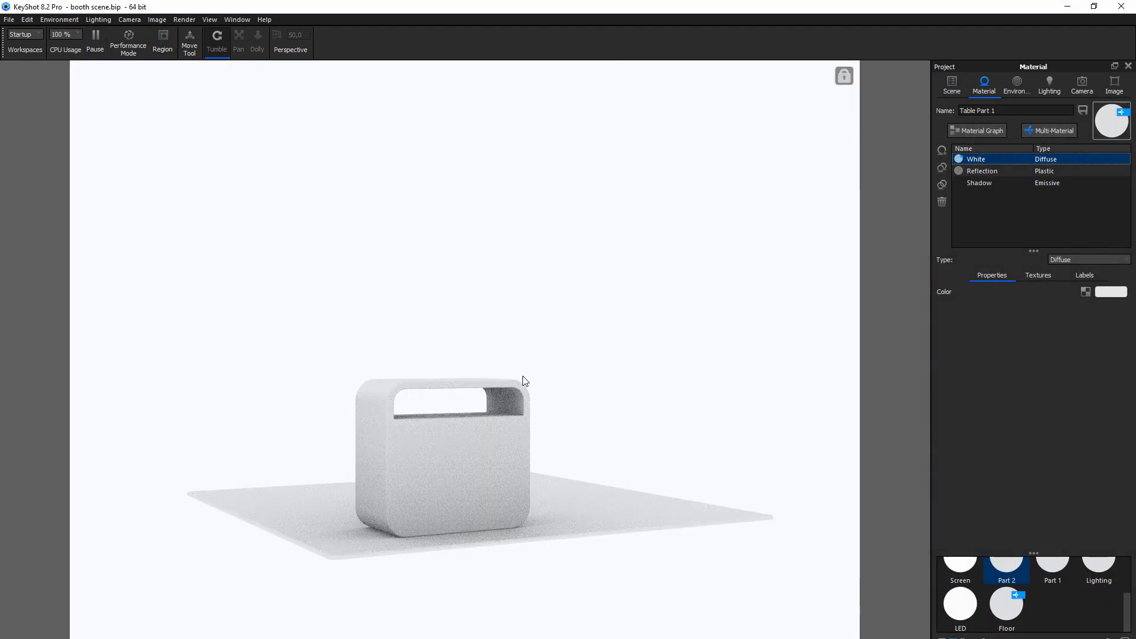
# Step: Move and resize the render region to frame the counter
pyautogui.hotkey('alt', 'r')
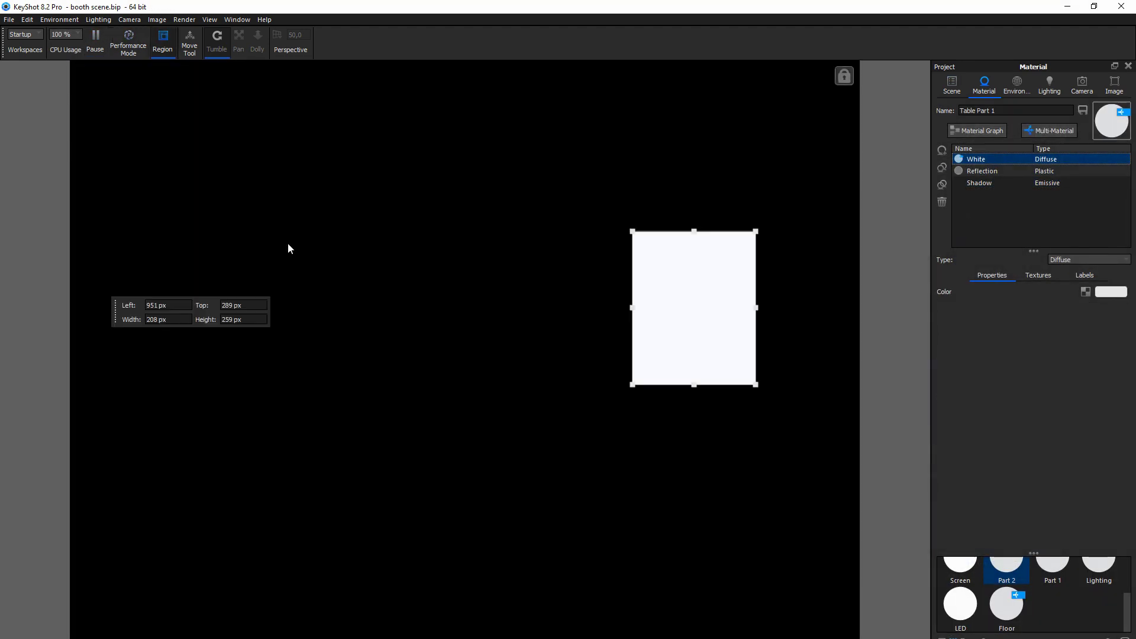
pyautogui.moveTo(671, 337)
pyautogui.mouseDown()
pyautogui.moveTo(364, 473)
pyautogui.moveTo(384, 483)
pyautogui.mouseUp()
pyautogui.moveTo(467, 454); pyautogui.dragTo(549, 455)
pyautogui.moveTo(447, 378); pyautogui.dragTo(446, 354)
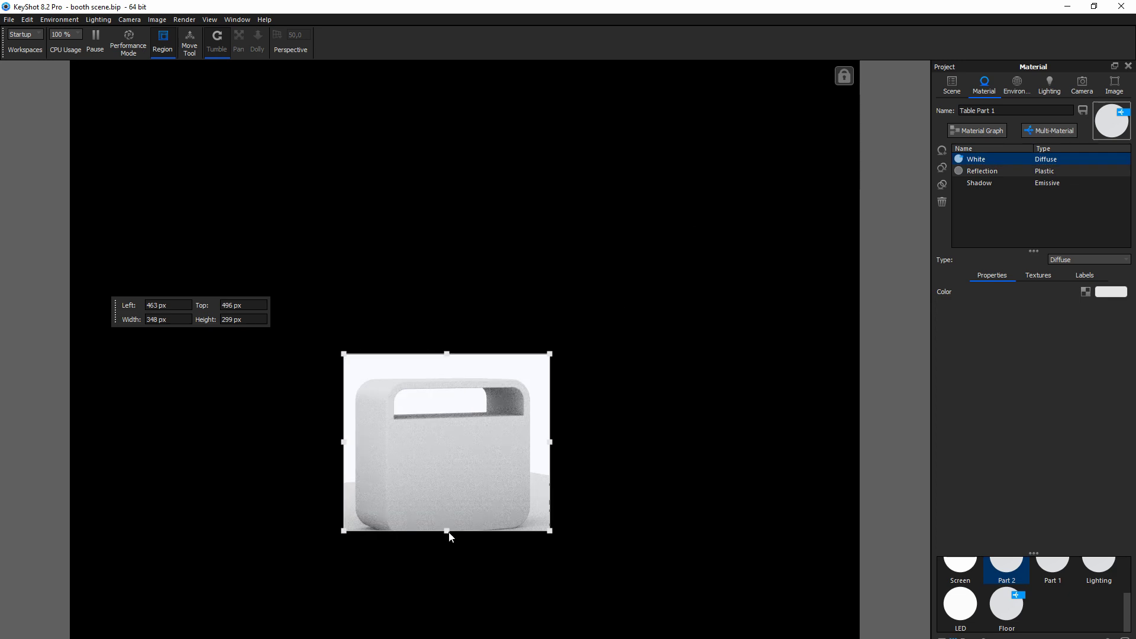
pyautogui.moveTo(448, 530); pyautogui.dragTo(448, 560)
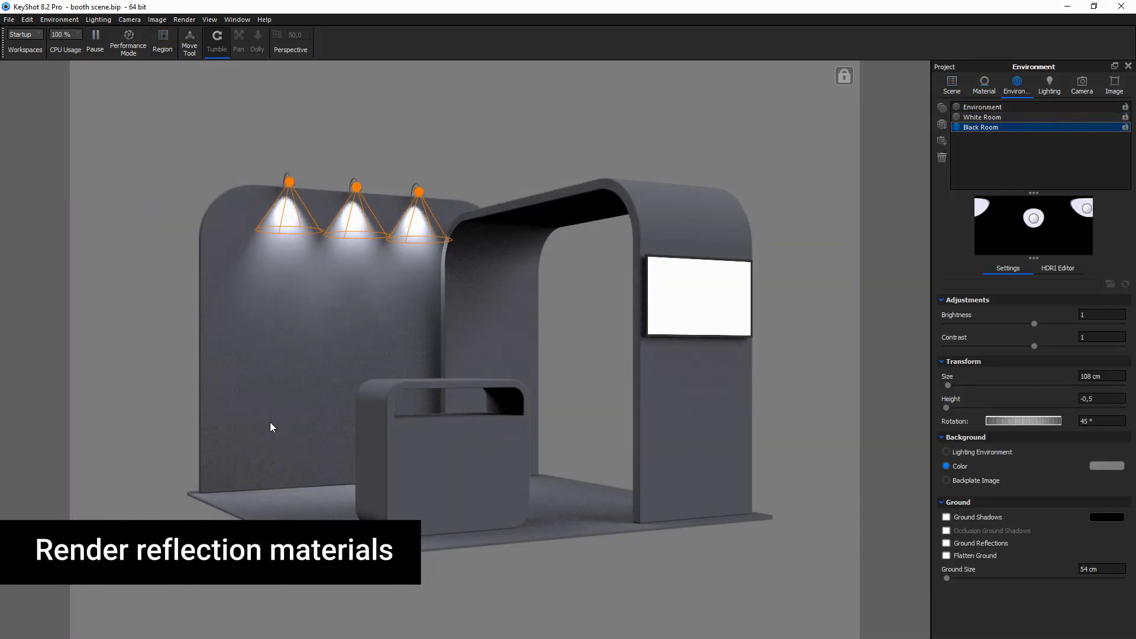
# Step: Open the counter's multi-material and frame the whole booth in a render region for rendering
pyautogui.doubleClick(271, 427)
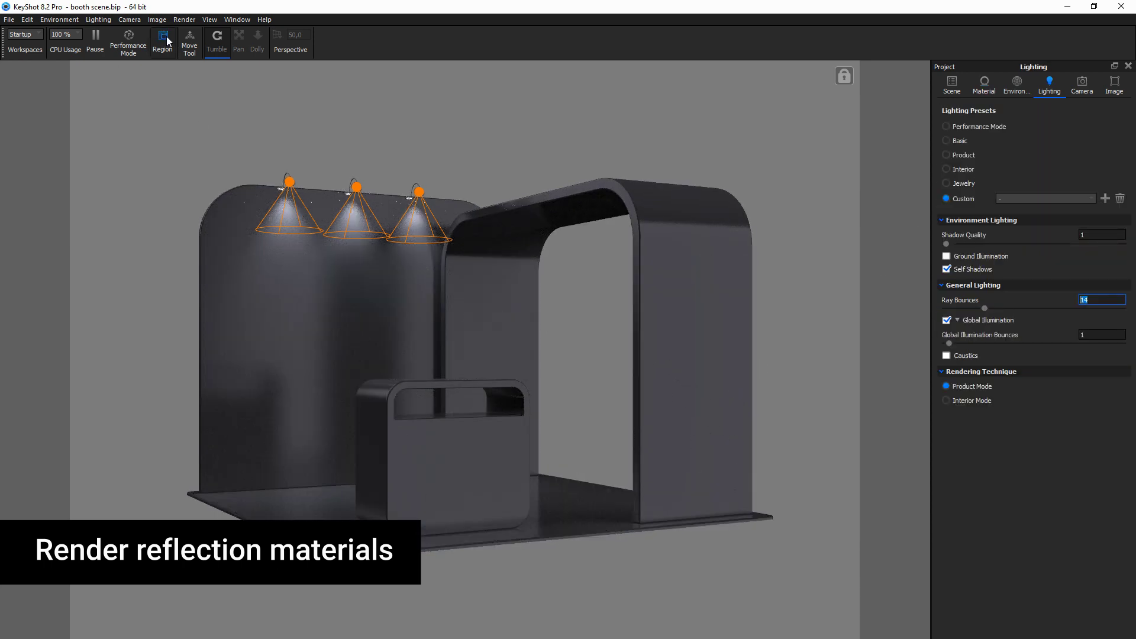
pyautogui.click(166, 41)
pyautogui.moveTo(626, 295); pyautogui.dragTo(197, 296)
pyautogui.moveTo(482, 233); pyautogui.dragTo(482, 136)
pyautogui.moveTo(507, 357); pyautogui.dragTo(506, 588)
pyautogui.moveTo(767, 362); pyautogui.dragTo(783, 363)
pyautogui.moveTo(197, 362); pyautogui.dragTo(178, 362)
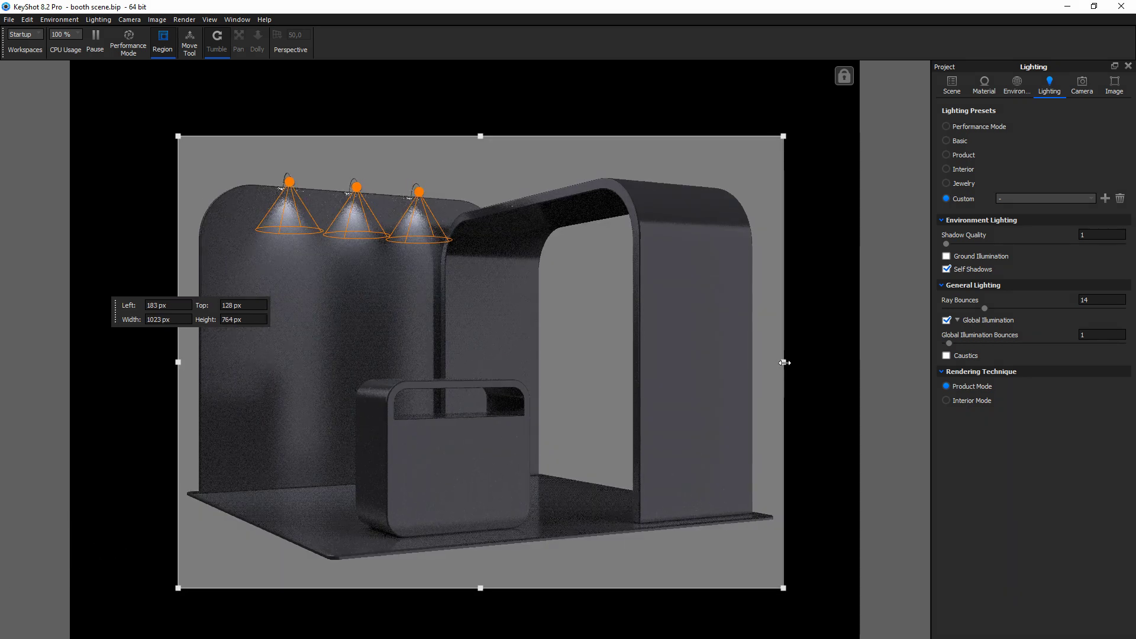
pyautogui.moveTo(784, 362); pyautogui.dragTo(779, 362)
pyautogui.hotkey('ctrl', 'p')
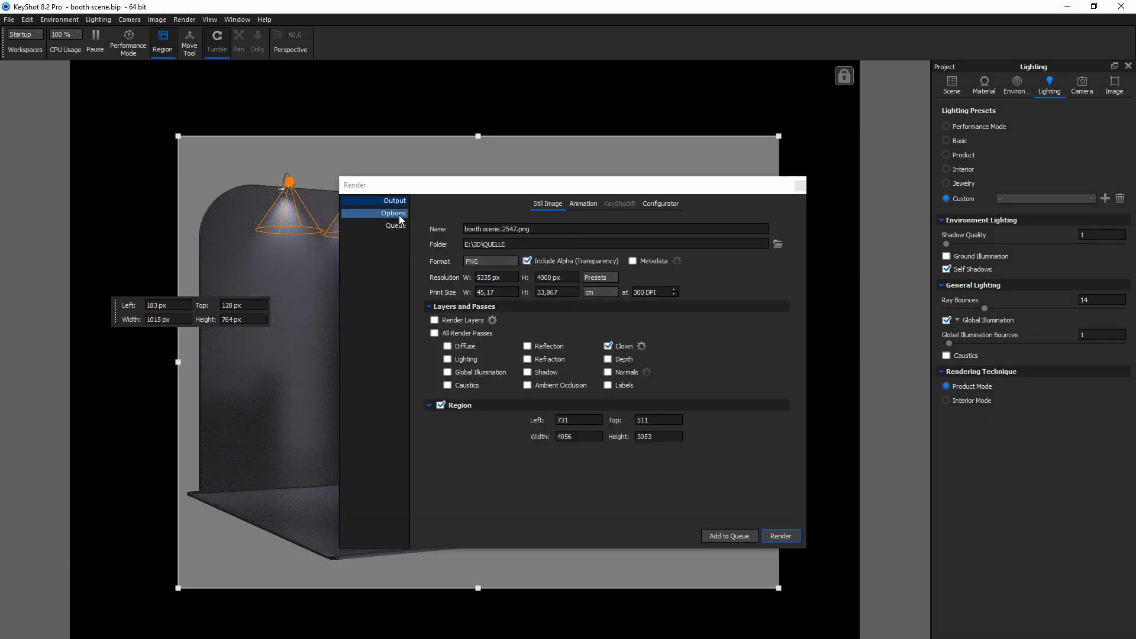
pyautogui.click(400, 217)
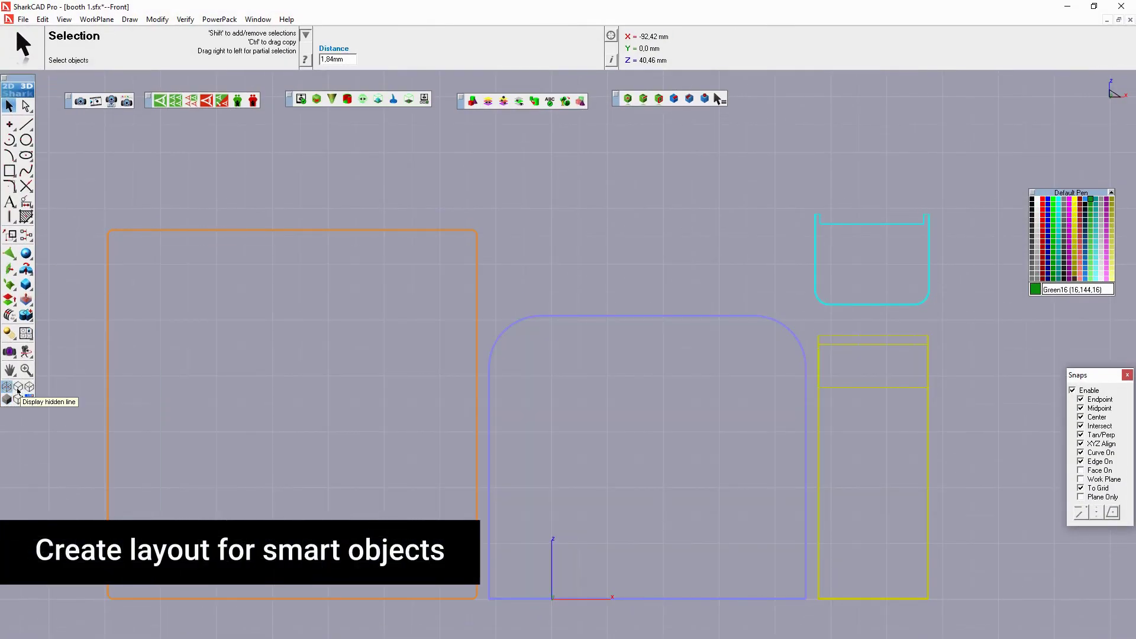
# Step: Show the parts as white filled shapes and export the drawing as Adobe Illustrator
pyautogui.click(30, 388)
pyautogui.click(19, 389)
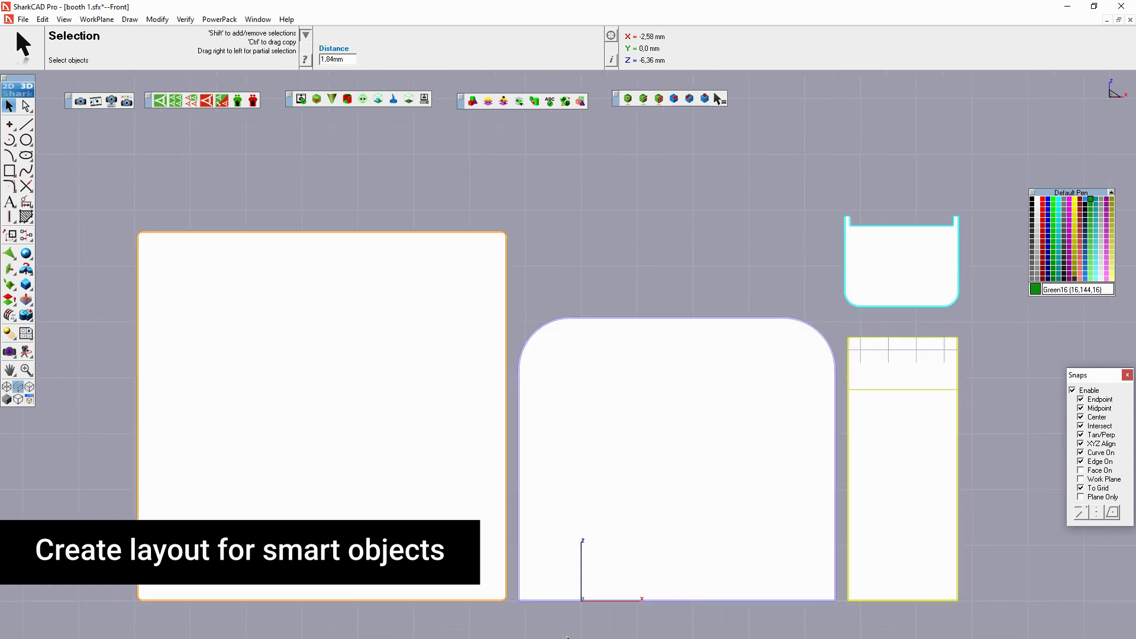
pyautogui.click(21, 20)
pyautogui.click(53, 223)
pyautogui.click(322, 390)
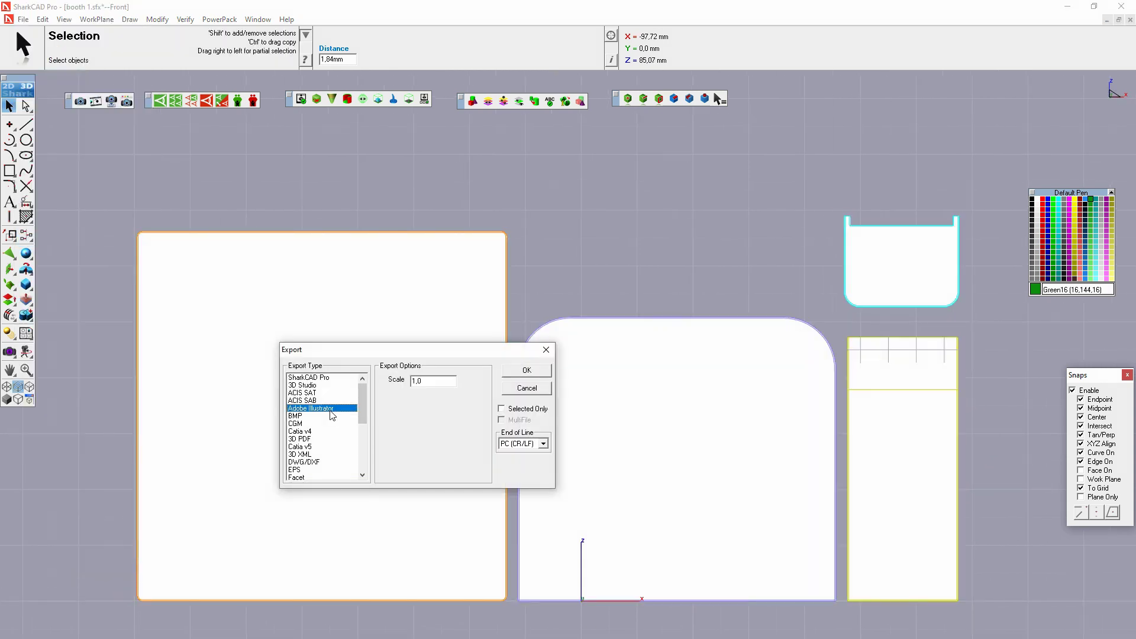
pyautogui.click(518, 369)
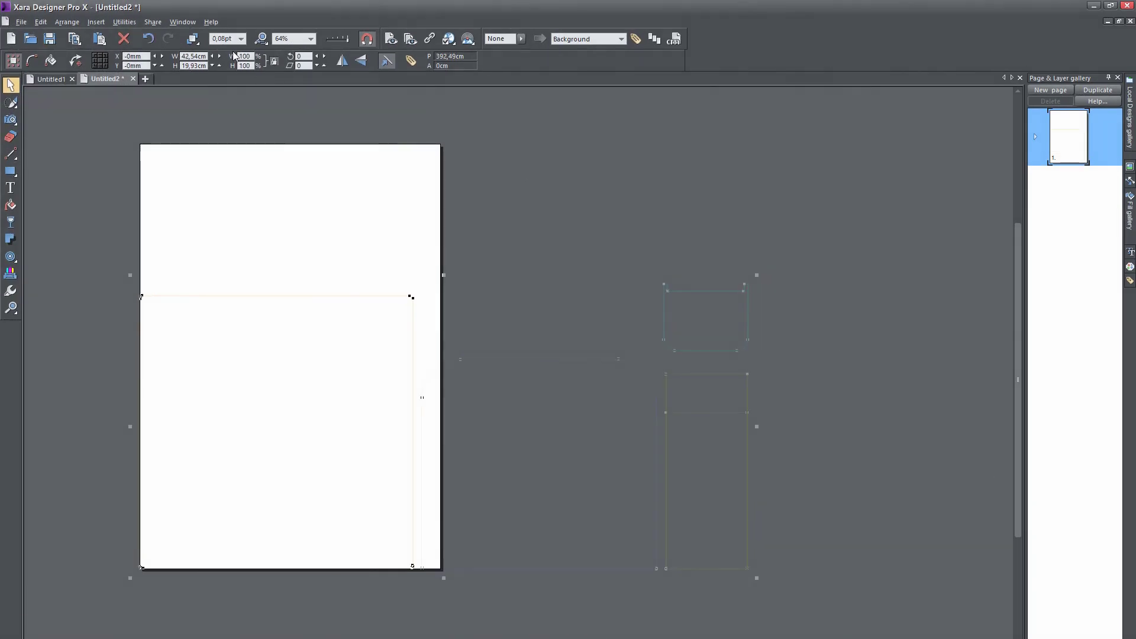
# Step: Enlarge the imported shapes proportionally and delete the stray line stub on the yellow shape
pyautogui.moveTo(757, 274); pyautogui.dragTo(876, 219)
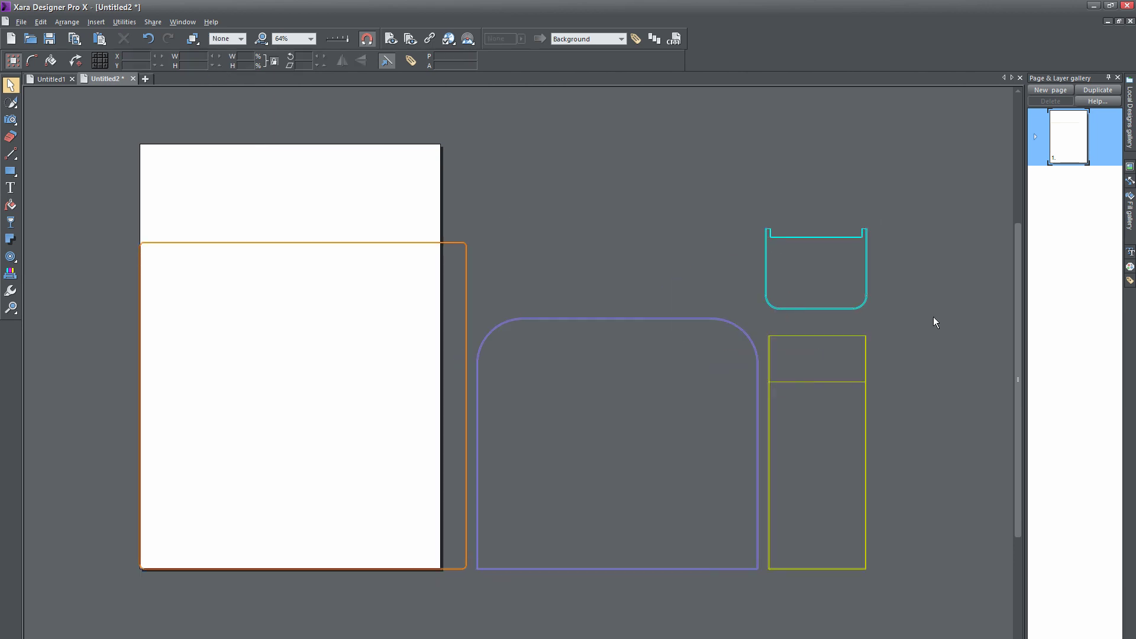
pyautogui.scroll(3, 458, 246)
pyautogui.scroll(-2, 458, 245)
pyautogui.scroll(-3, 459, 244)
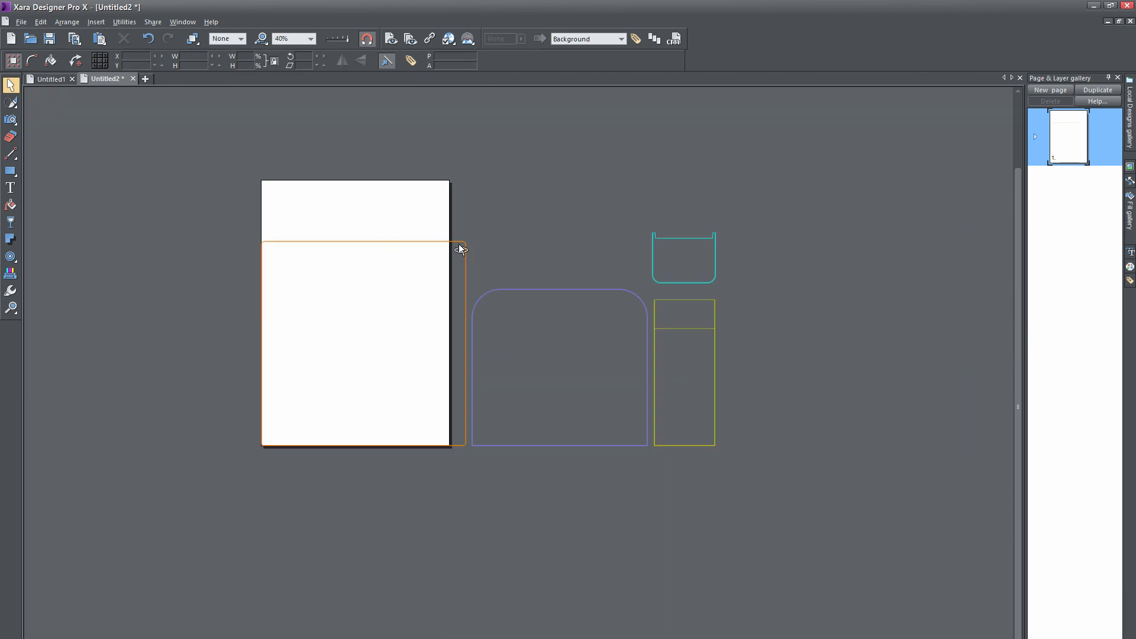
pyautogui.scroll(2, 644, 329)
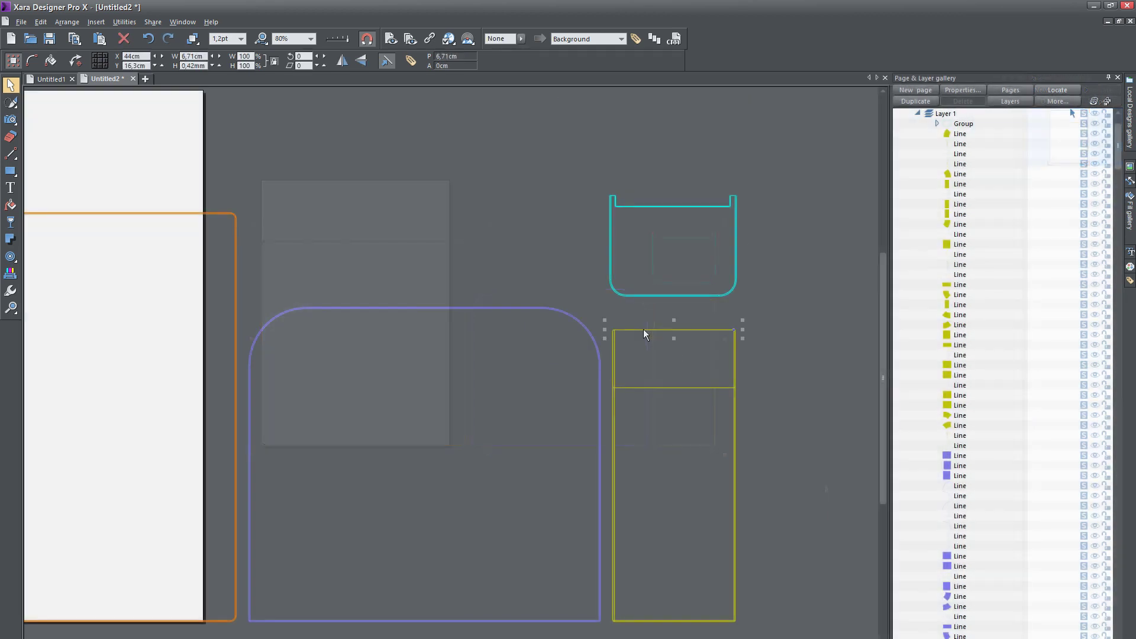
pyautogui.click(733, 362)
pyautogui.scroll(-1, 675, 355)
pyautogui.click(614, 347)
pyautogui.press('Delete')
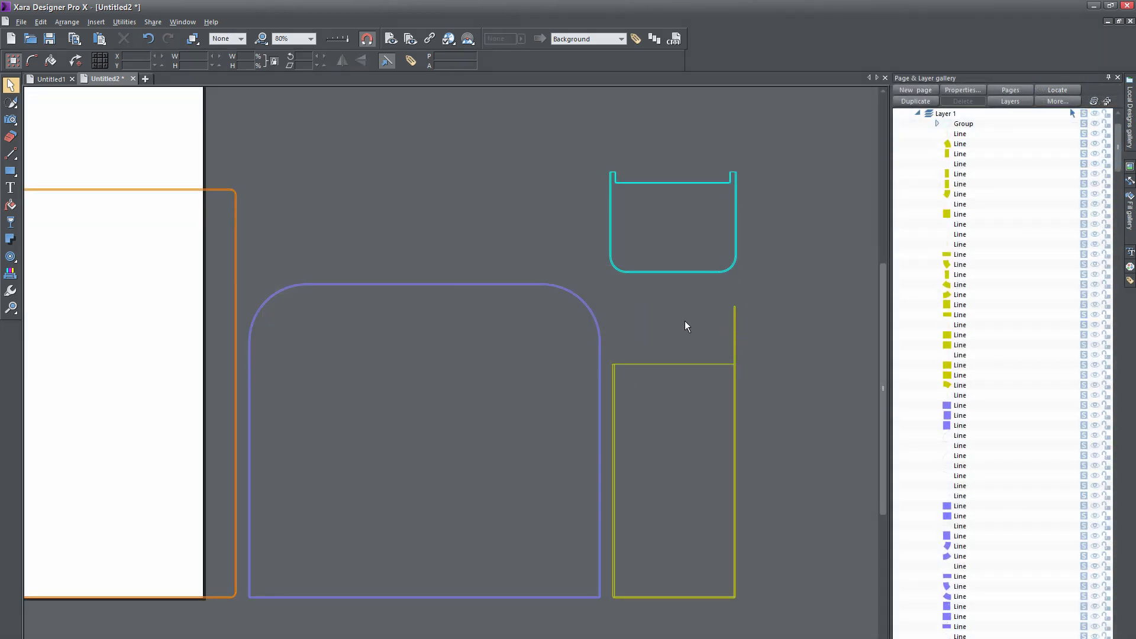
# Step: Group the lines of the yellow, purple and orange shapes into separate groups
pyautogui.moveTo(750, 342); pyautogui.dragTo(602, 627)
pyautogui.hotkey('ctrl', 'g')
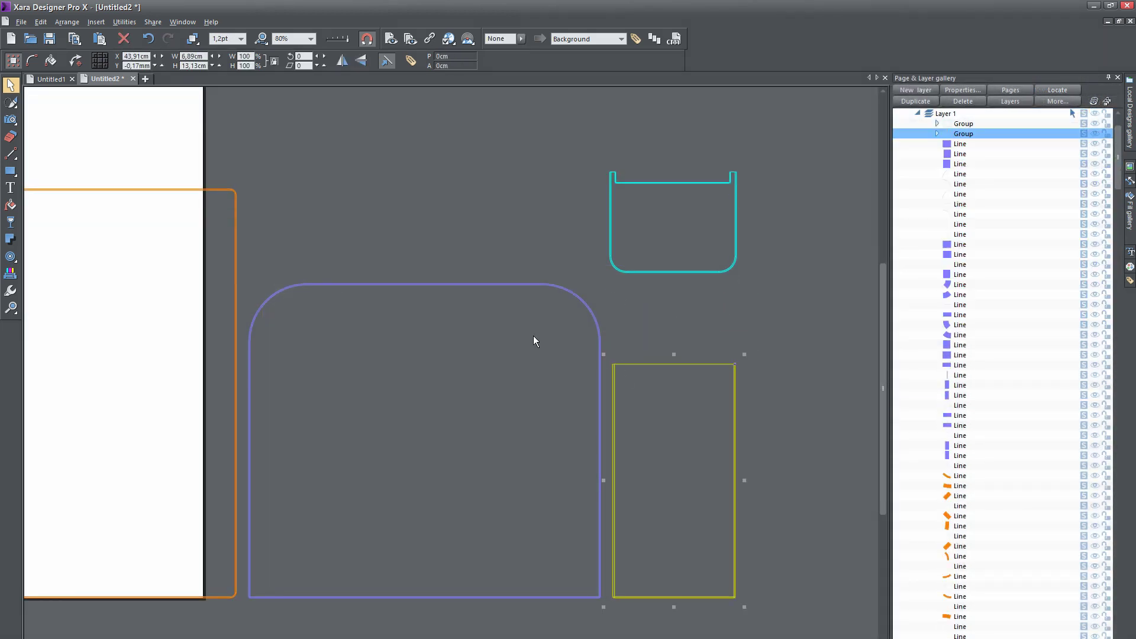
pyautogui.scroll(-2, 532, 338)
pyautogui.moveTo(581, 521); pyautogui.dragTo(580, 522)
pyautogui.hotkey('ctrl', 'g')
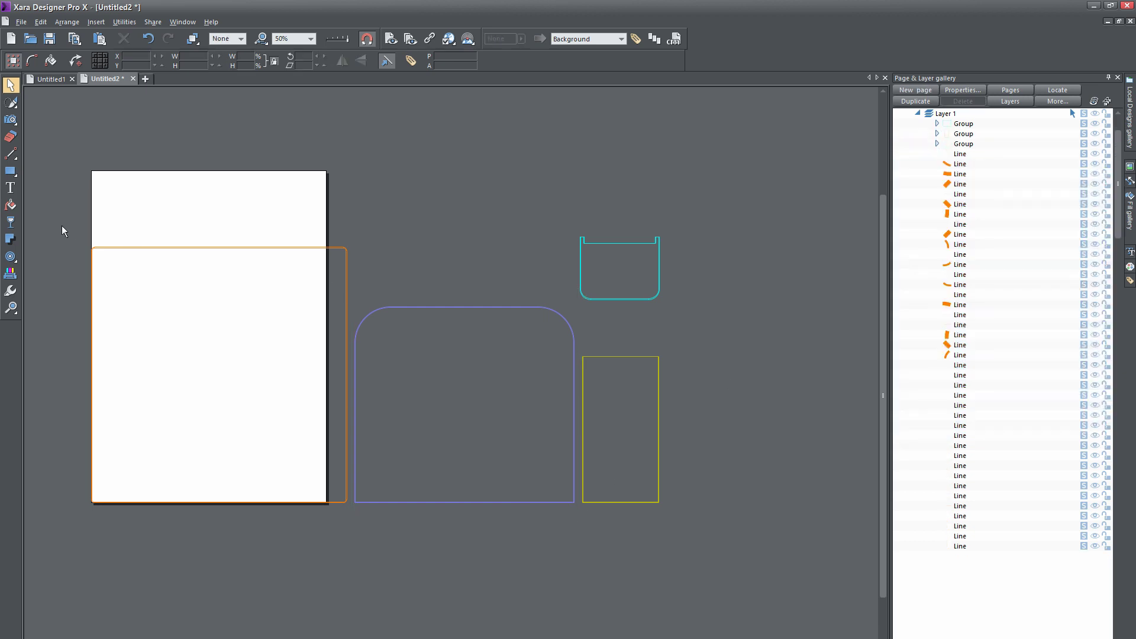
pyautogui.moveTo(63, 228); pyautogui.dragTo(353, 538)
pyautogui.hotkey('ctrl', 'g')
pyautogui.click(896, 265)
# Step: Select Layer 1 and add a new layer
pyautogui.click(945, 171)
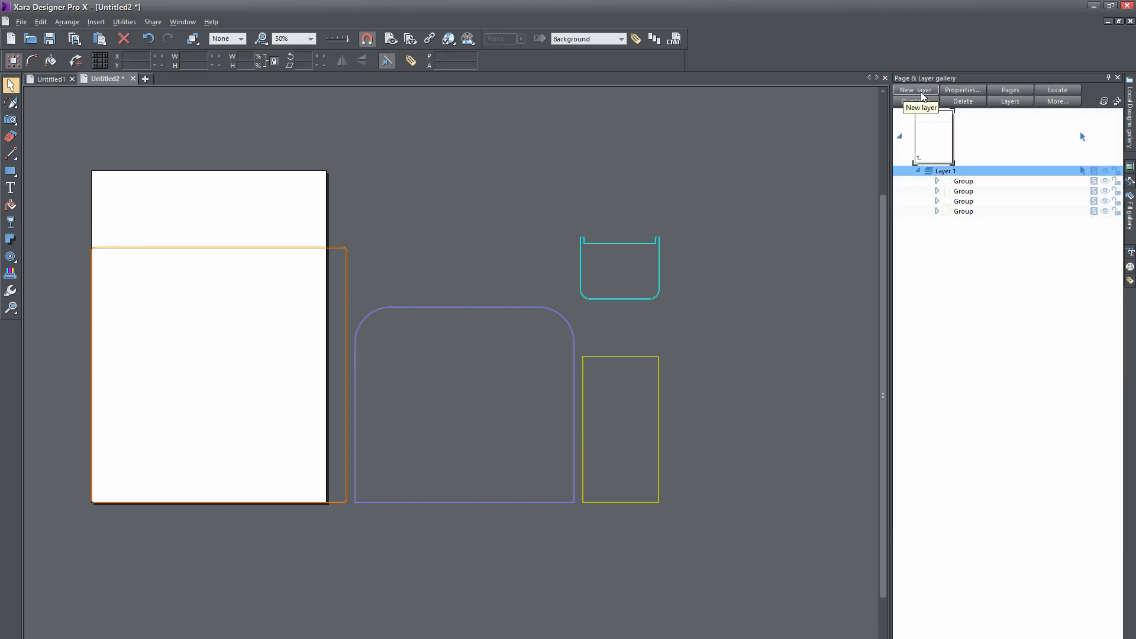
pyautogui.click(915, 90)
pyautogui.click(915, 90)
pyautogui.click(915, 90)
pyautogui.click(961, 211)
pyautogui.click(960, 211)
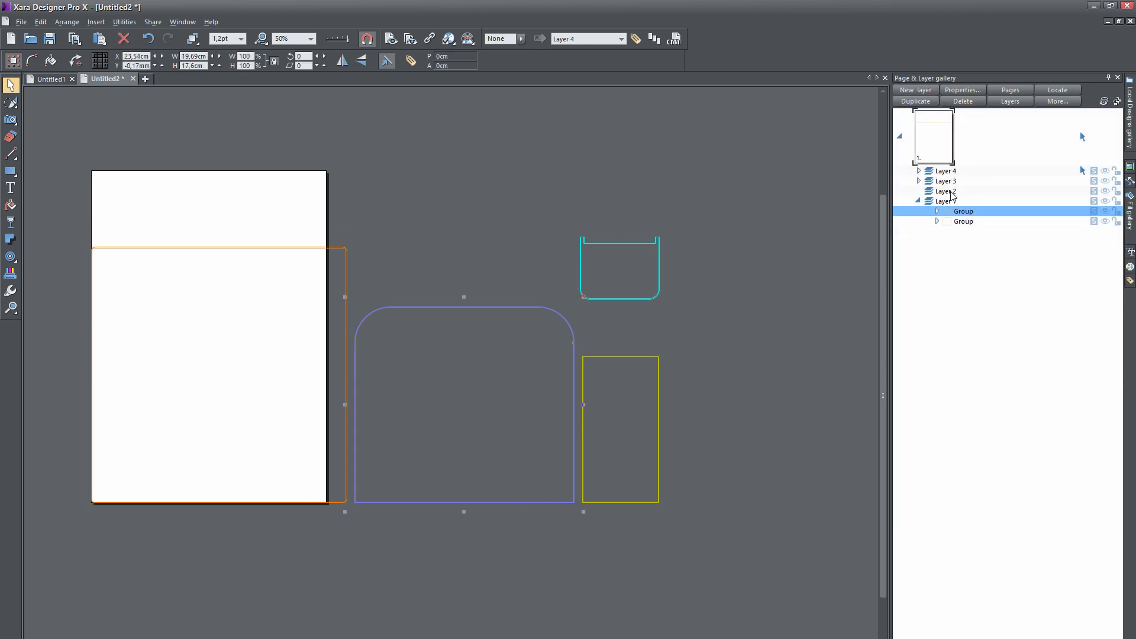
# Step: Export the page as Photoshop PSD over booth 1 shapes, each layer as a PS layer
pyautogui.click(736, 475)
pyautogui.hotkey('ctrl', 'shift', 'e')
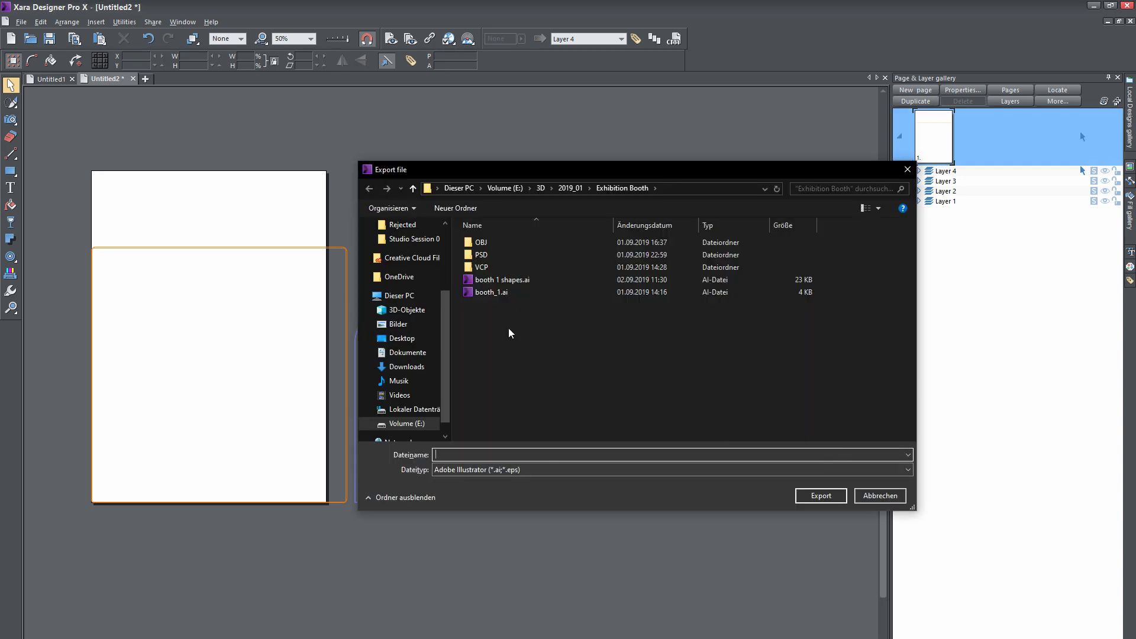
pyautogui.click(473, 469)
pyautogui.click(474, 351)
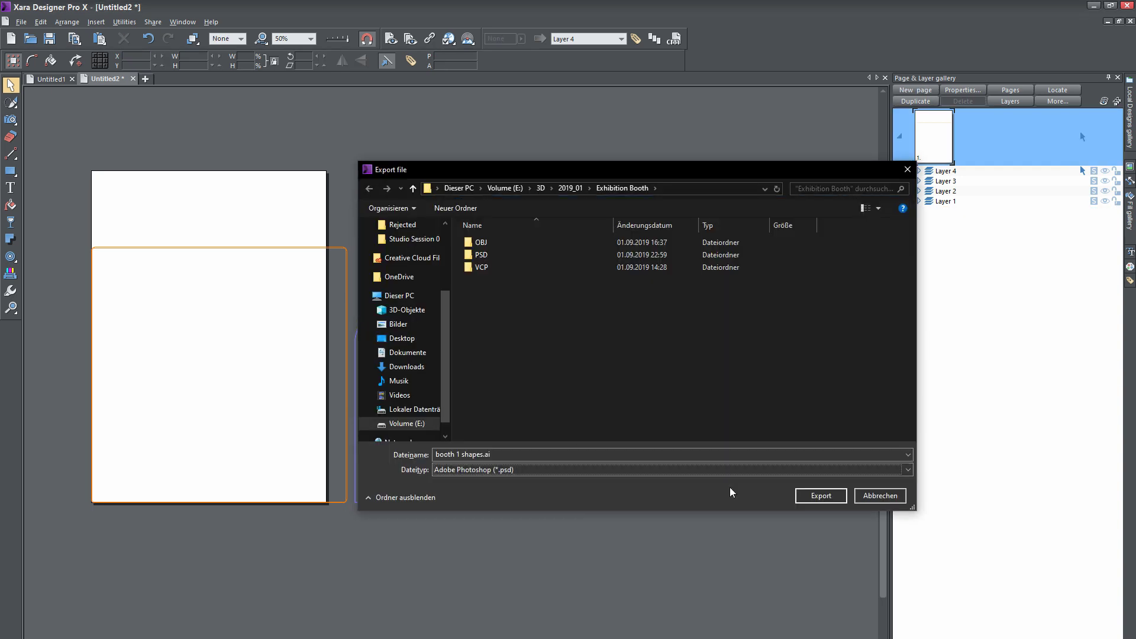
pyautogui.click(821, 495)
pyautogui.click(515, 370)
pyautogui.click(592, 308)
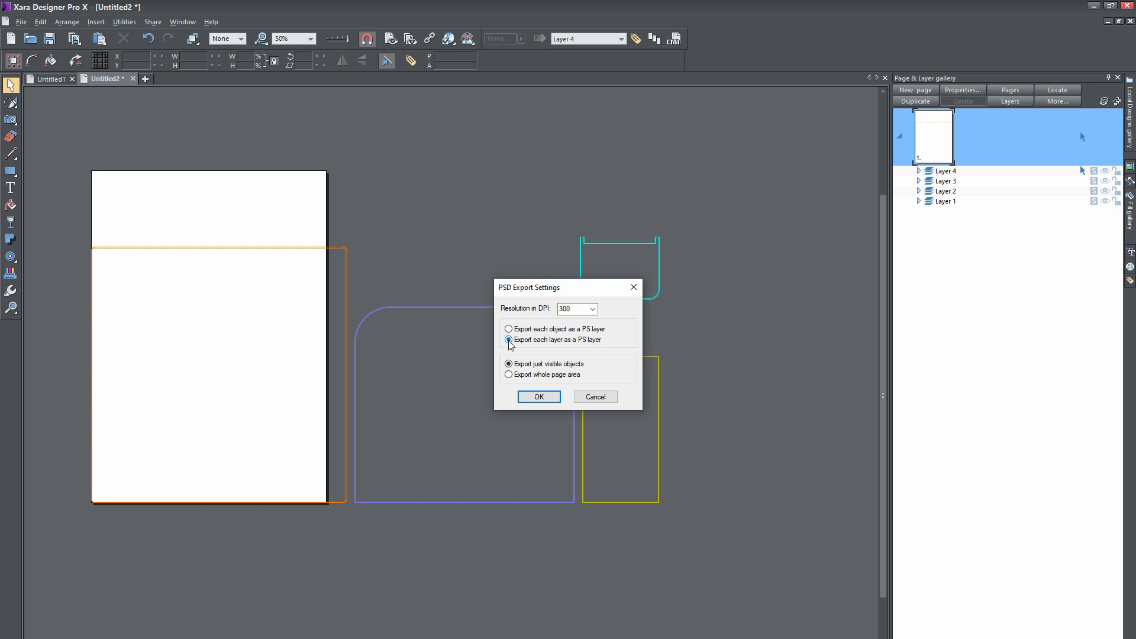
pyautogui.click(534, 396)
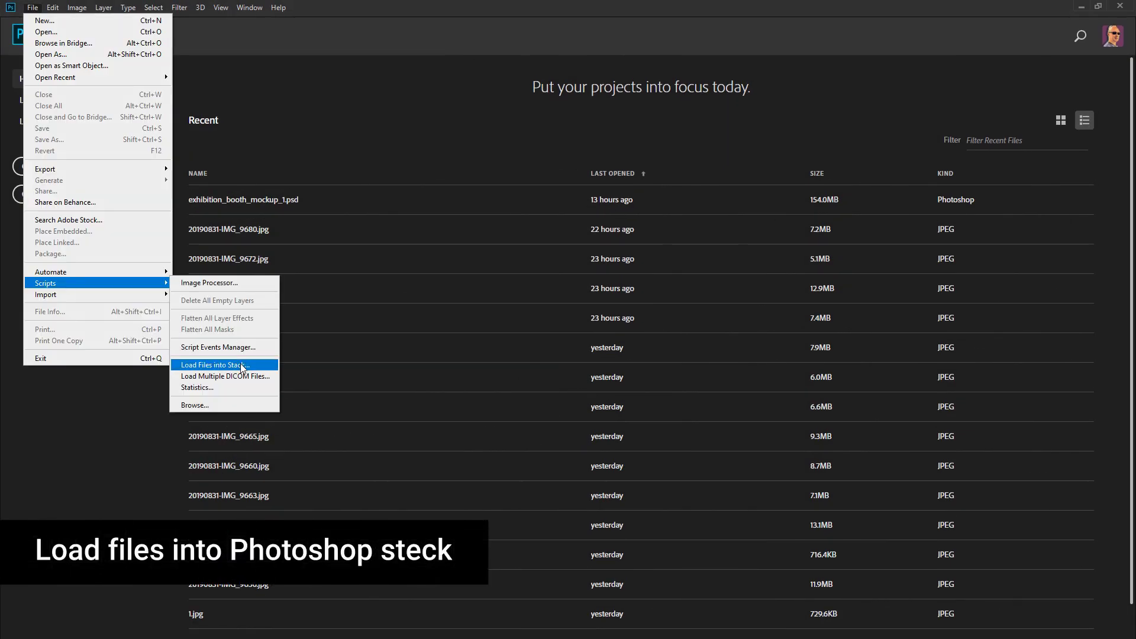
# Step: Select booth scene renders 2537 through 2547 and load them as stacked layers
pyautogui.click(242, 365)
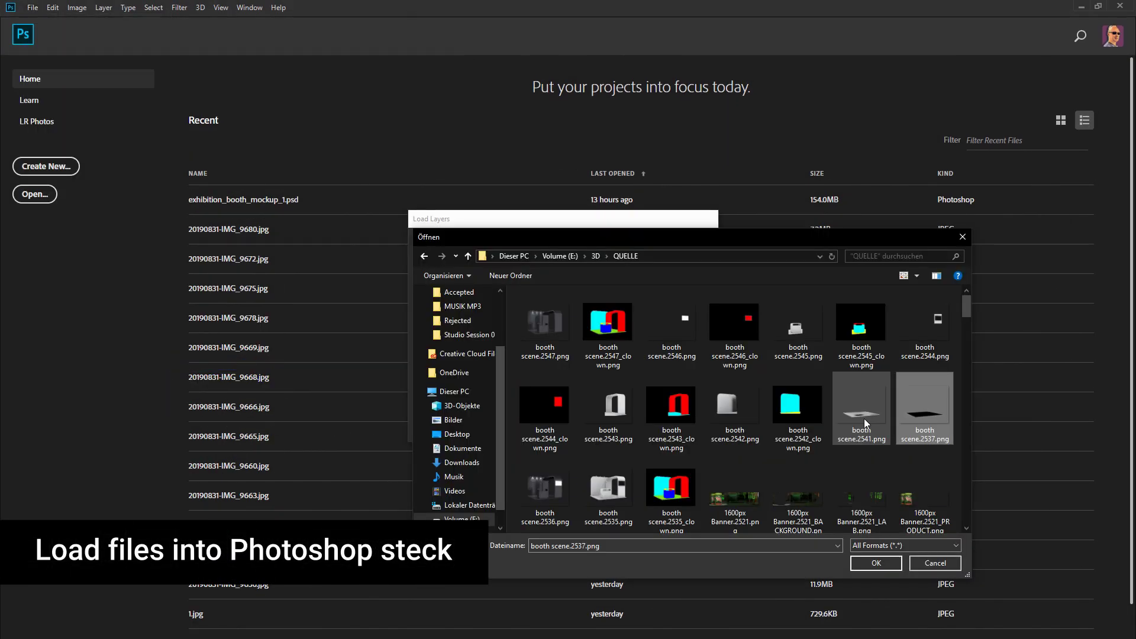
pyautogui.hotkey('shift', 'Left')
pyautogui.hotkey('shift', 'Left')
pyautogui.hotkey('shift', 'Left')
pyautogui.hotkey('shift', 'Left')
pyautogui.hotkey('shift', 'Left')
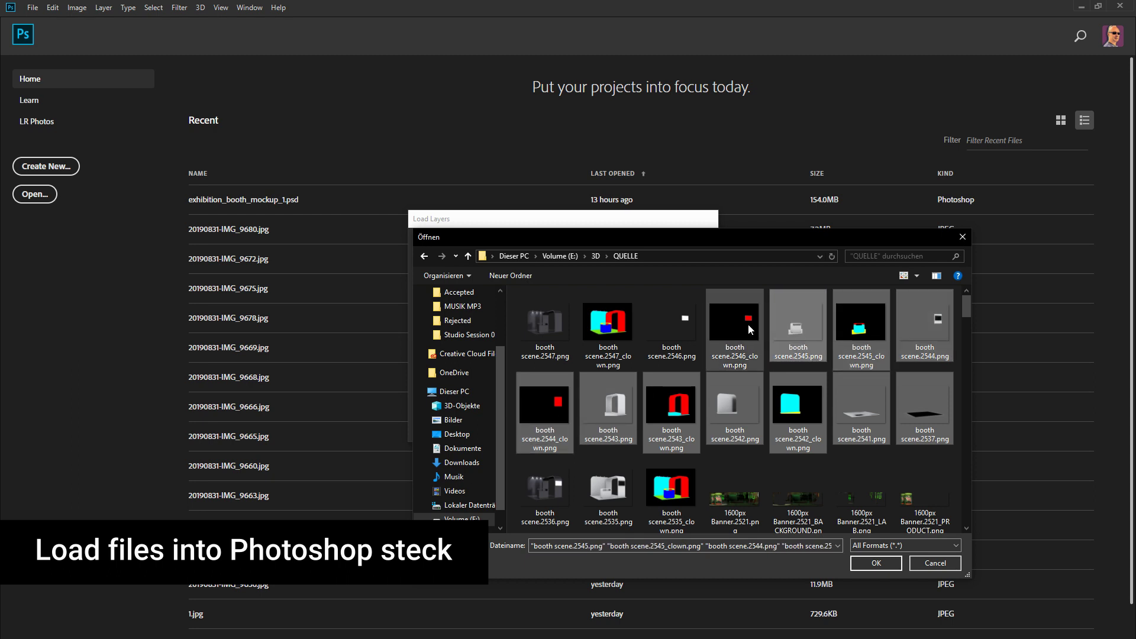
pyautogui.hotkey('shift', 'Left')
pyautogui.hotkey('shift', 'Left')
pyautogui.hotkey('shift', 'Left')
pyautogui.hotkey('shift', 'Left')
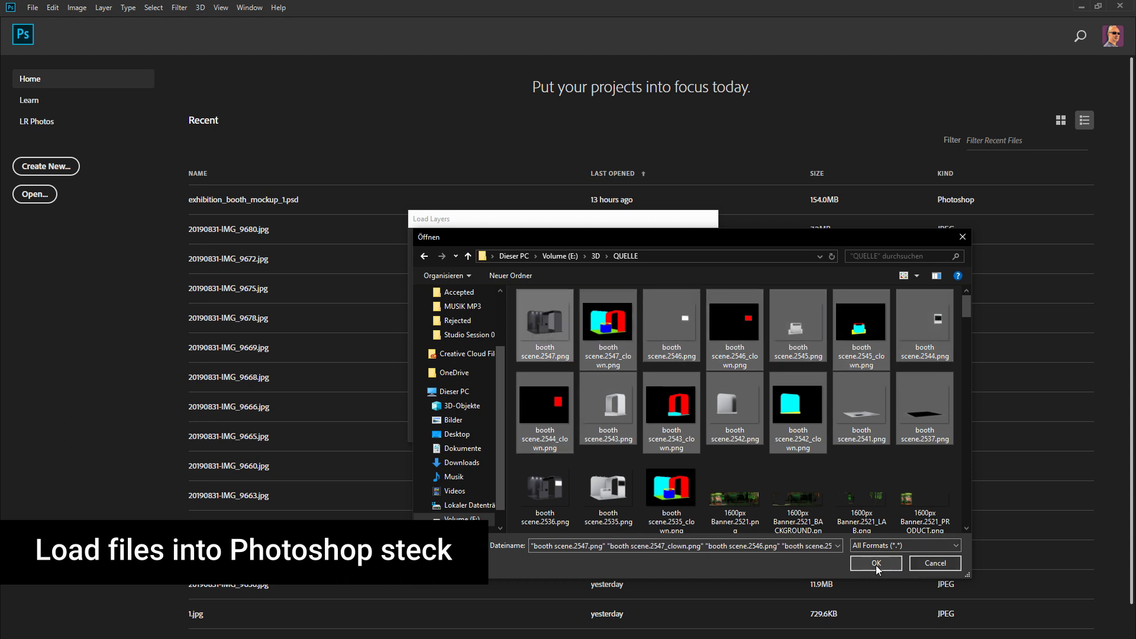
pyautogui.click(876, 563)
pyautogui.press('Return')
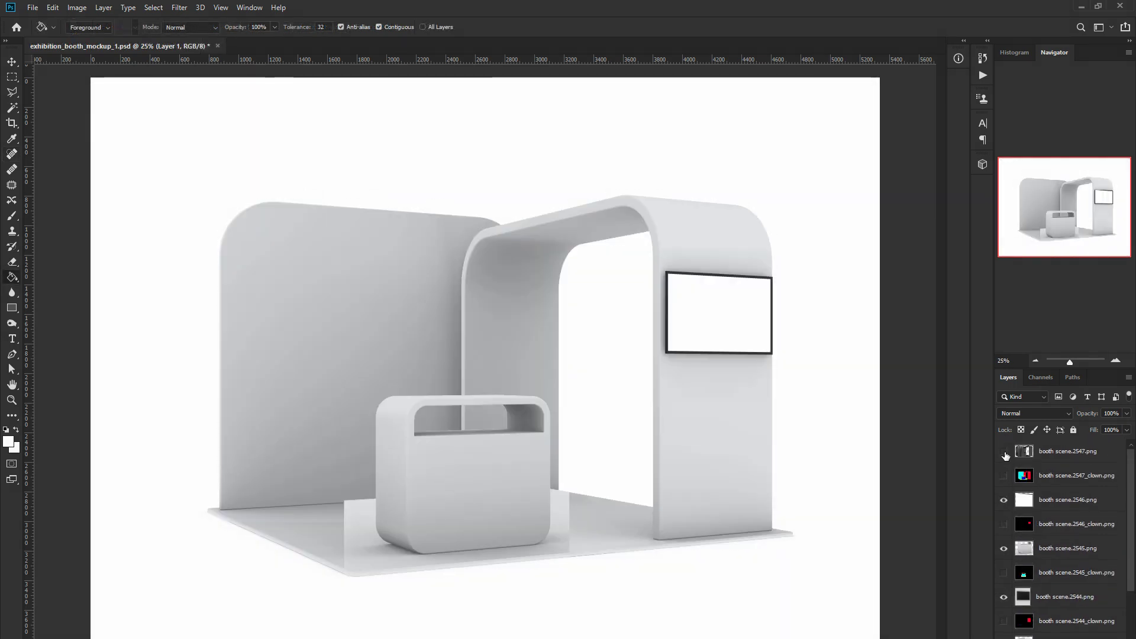
# Step: Show only the floor and group the two 2542 layers into a group named BACK
pyautogui.moveTo(1003, 500); pyautogui.dragTo(1006, 602)
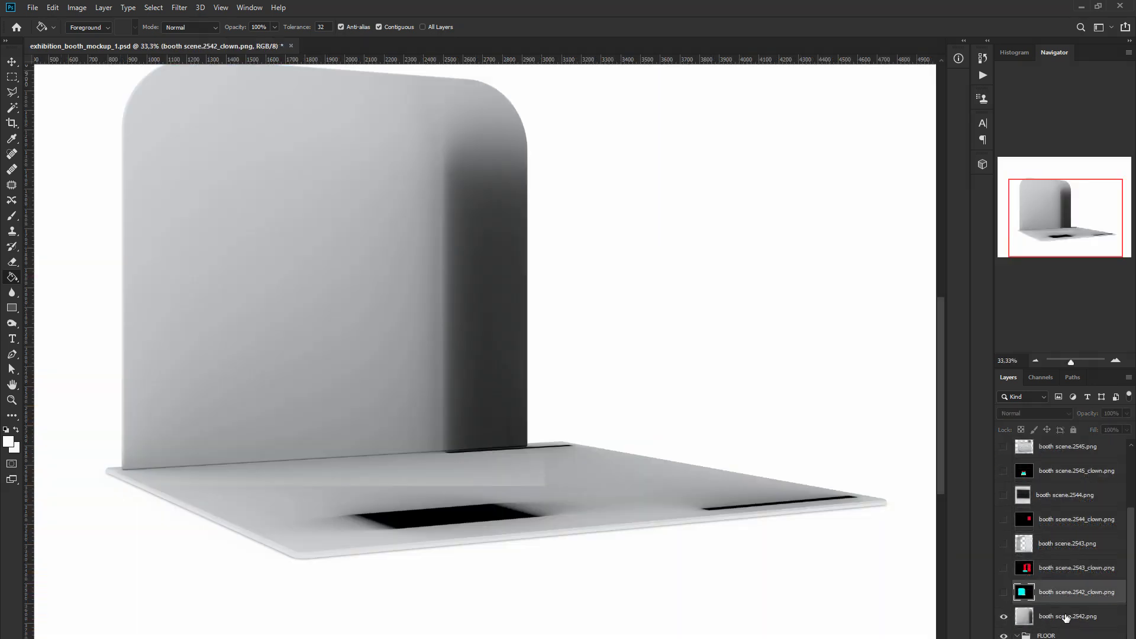
pyautogui.keyDown('shift'); pyautogui.click(1066, 616); pyautogui.keyUp('shift')
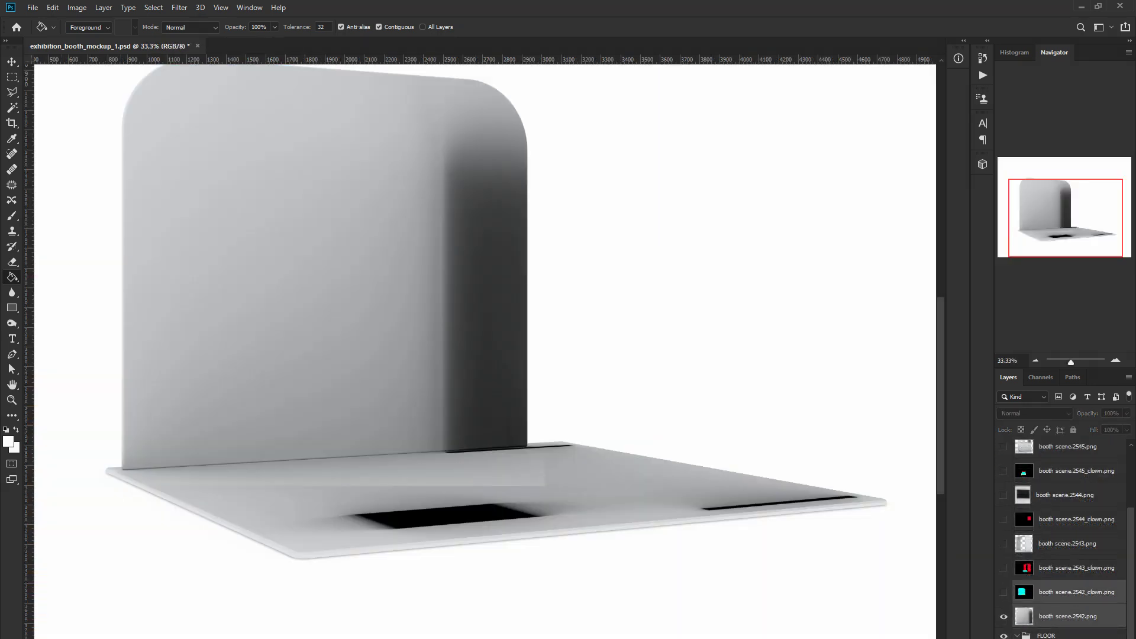
pyautogui.hotkey('ctrl', 'g')
pyautogui.doubleClick(1050, 587)
pyautogui.write('BACK')
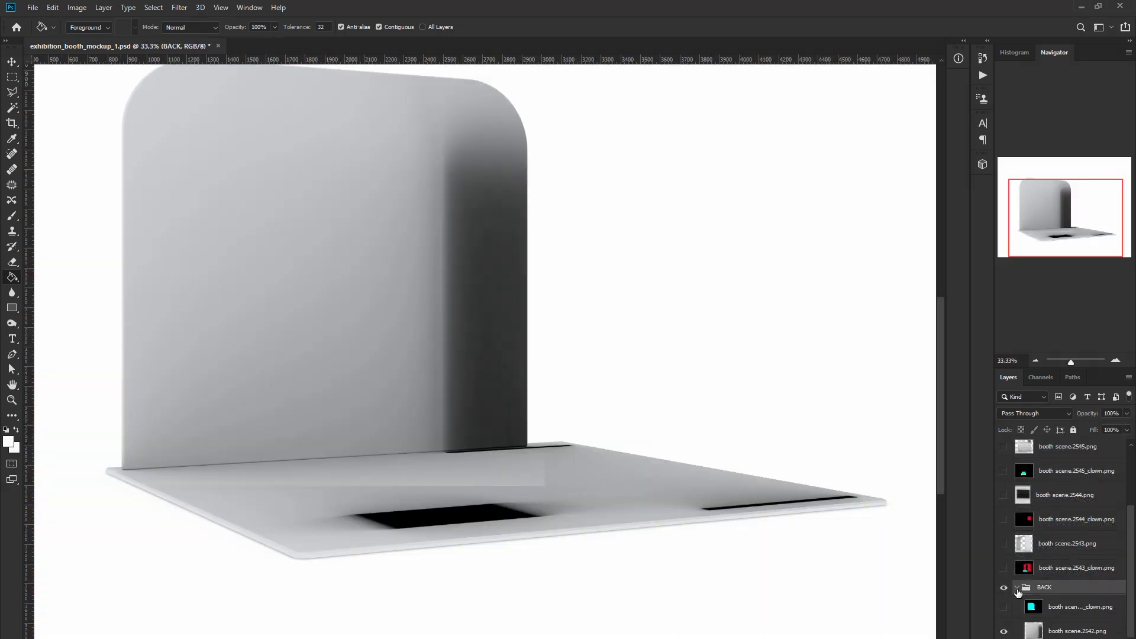
# Step: Mask the back wall render to its cyan clown-map area, slightly expanded
pyautogui.click(1004, 607)
pyautogui.click(1071, 606)
pyautogui.click(11, 108)
pyautogui.click(296, 237)
pyautogui.click(154, 7)
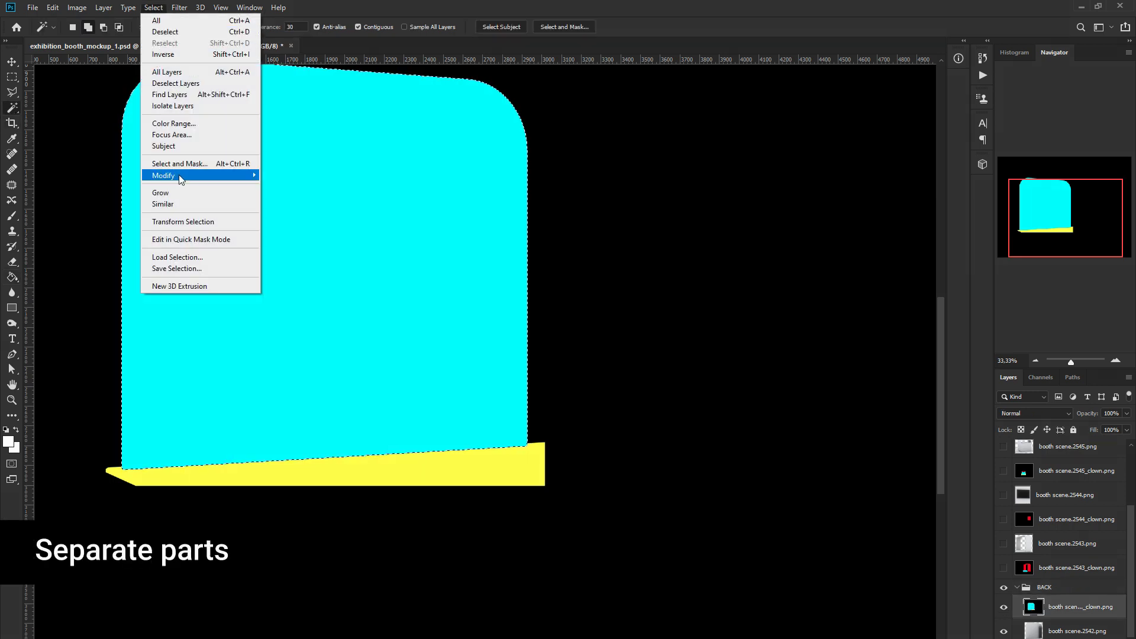
pyautogui.click(278, 195)
pyautogui.click(629, 231)
pyautogui.click(1004, 606)
pyautogui.click(1080, 636)
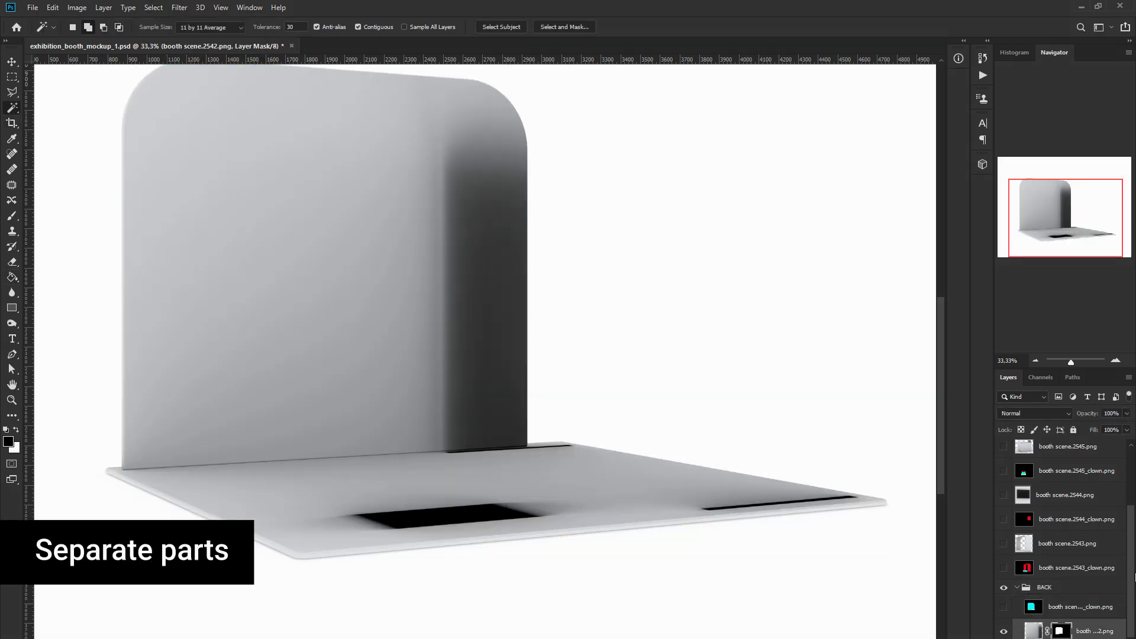
# Step: Delete the back wall clown map layer and inspect the masked wall edge up close
pyautogui.rightClick(1058, 633)
pyautogui.moveTo(1065, 607); pyautogui.dragTo(1065, 638)
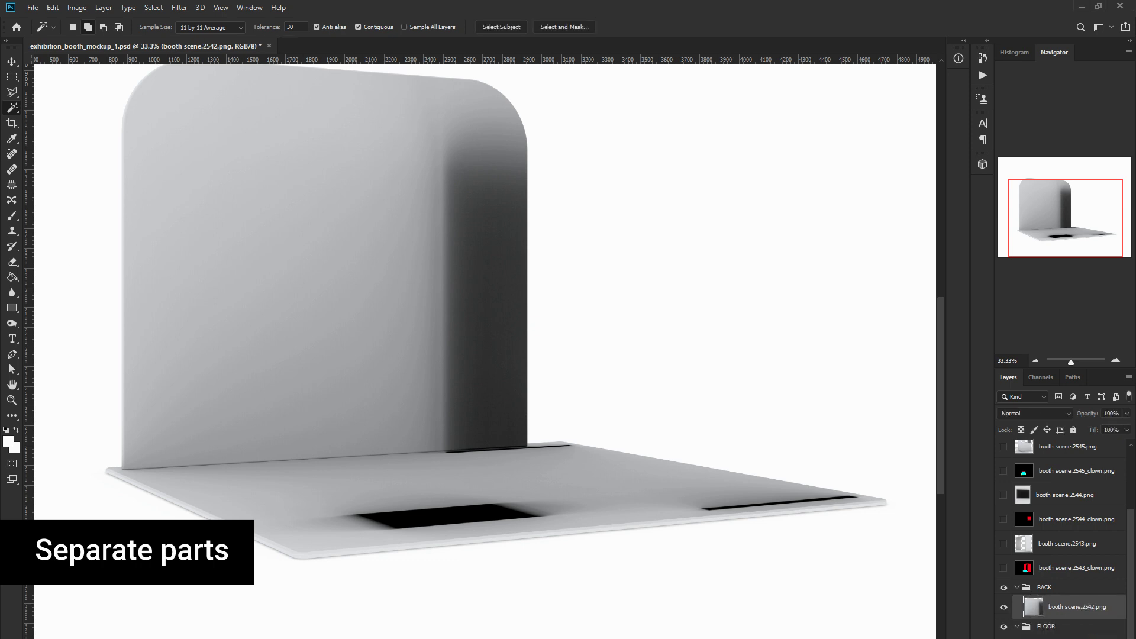
pyautogui.hotkey('ctrl', '1')
pyautogui.moveTo(1047, 216)
pyautogui.mouseDown()
pyautogui.moveTo(1034, 229)
pyautogui.moveTo(1033, 195)
pyautogui.mouseUp()
pyautogui.hotkey('ctrl', '-')
pyautogui.hotkey('ctrl', '-')
pyautogui.hotkey('ctrl', '-')
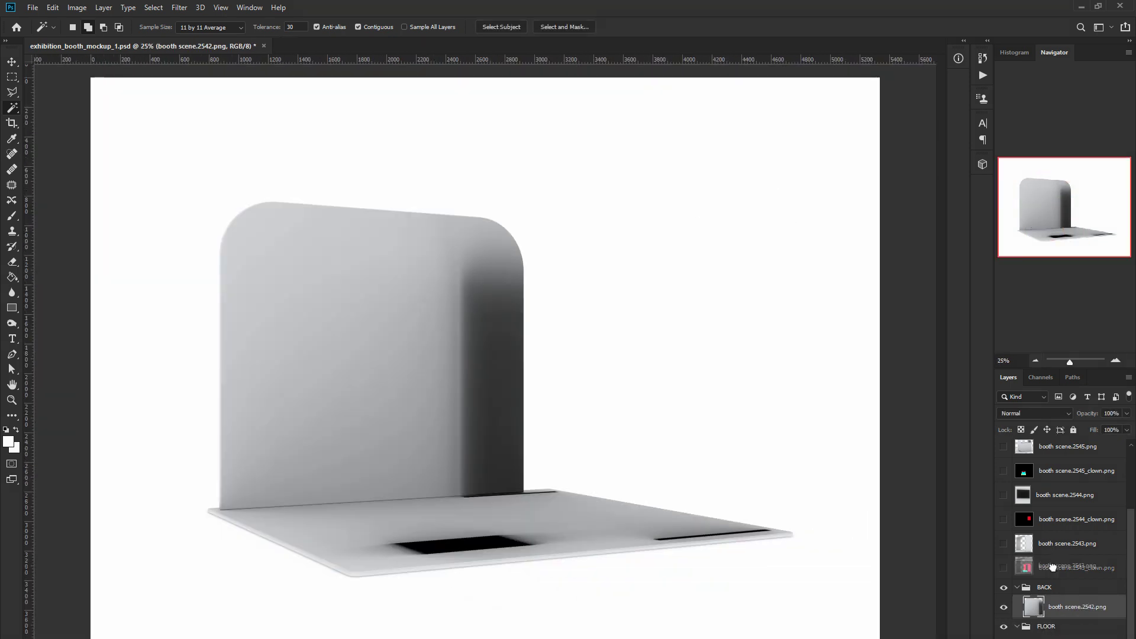
# Step: Mask the arch render to the expanded red area of the 2543 clown map
pyautogui.moveTo(1052, 567); pyautogui.dragTo(1059, 592)
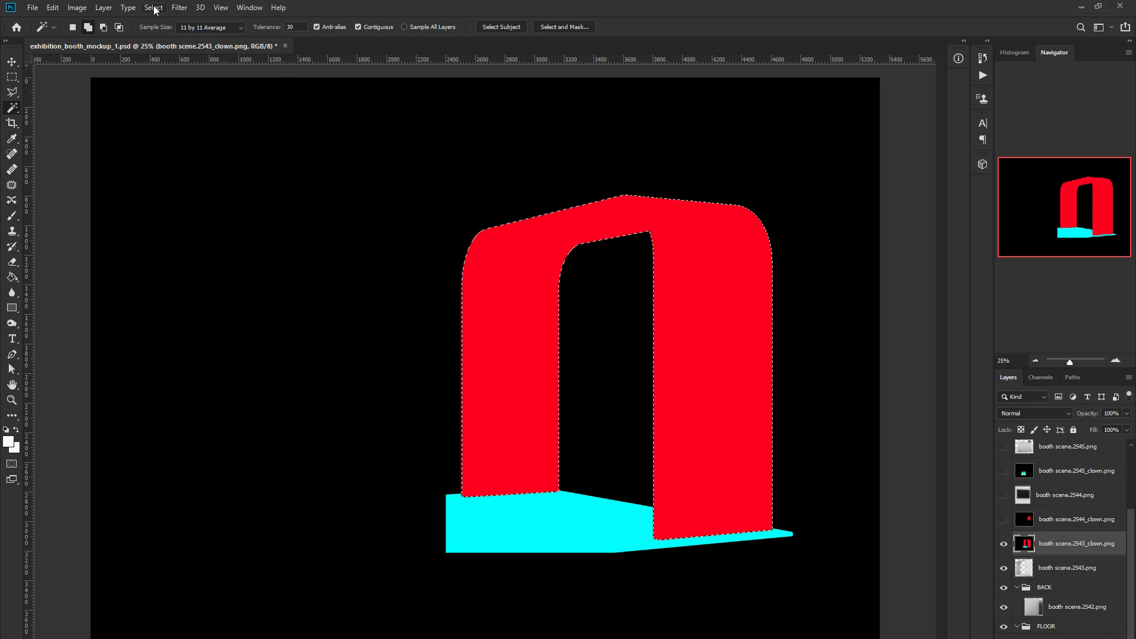
pyautogui.click(153, 8)
pyautogui.click(355, 199)
pyautogui.click(655, 233)
pyautogui.click(1003, 543)
pyautogui.click(1083, 567)
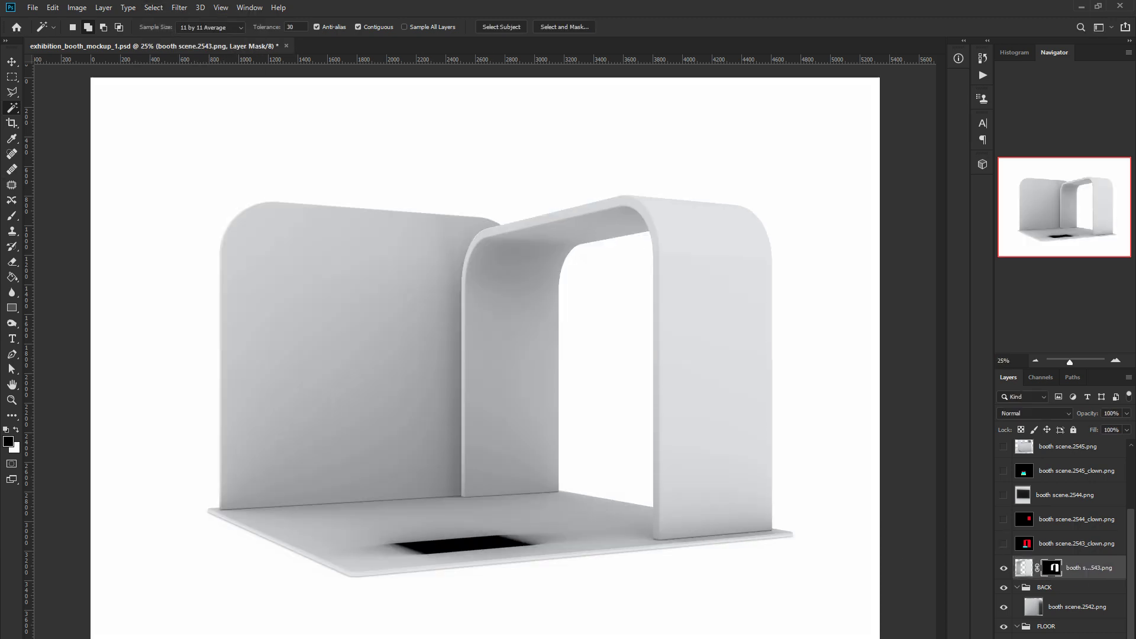
# Step: Apply the arch mask, delete the 2543 clown map, and group the arch render
pyautogui.rightClick(1052, 567)
pyautogui.click(1053, 599)
pyautogui.click(1053, 545)
pyautogui.press('Delete')
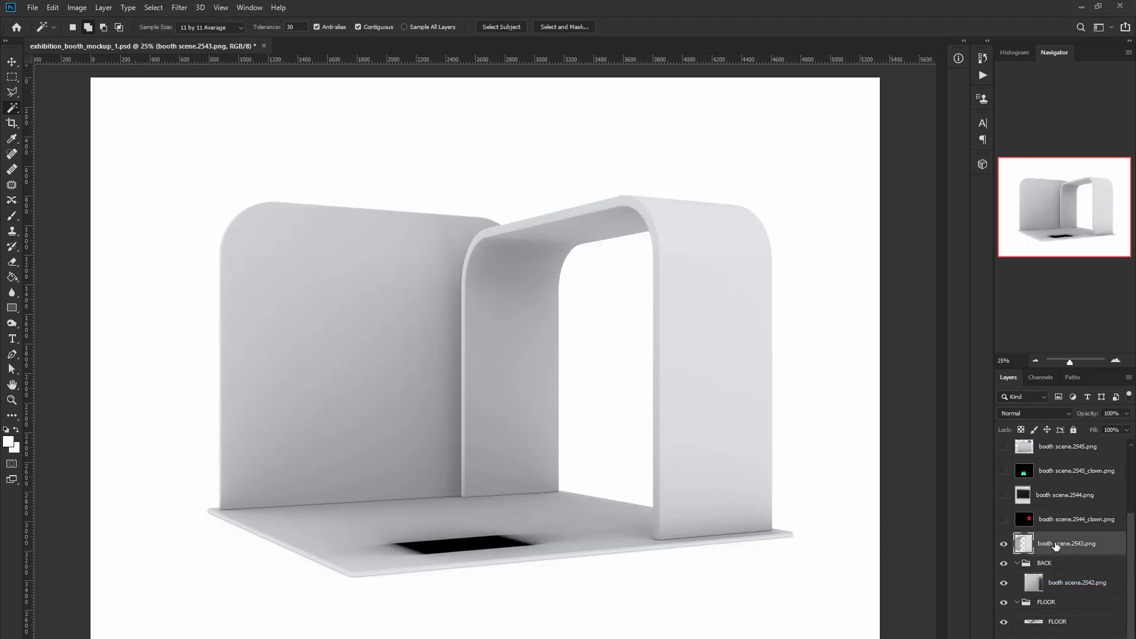
pyautogui.hotkey('ctrl', 'g')
pyautogui.write('RIGHT')
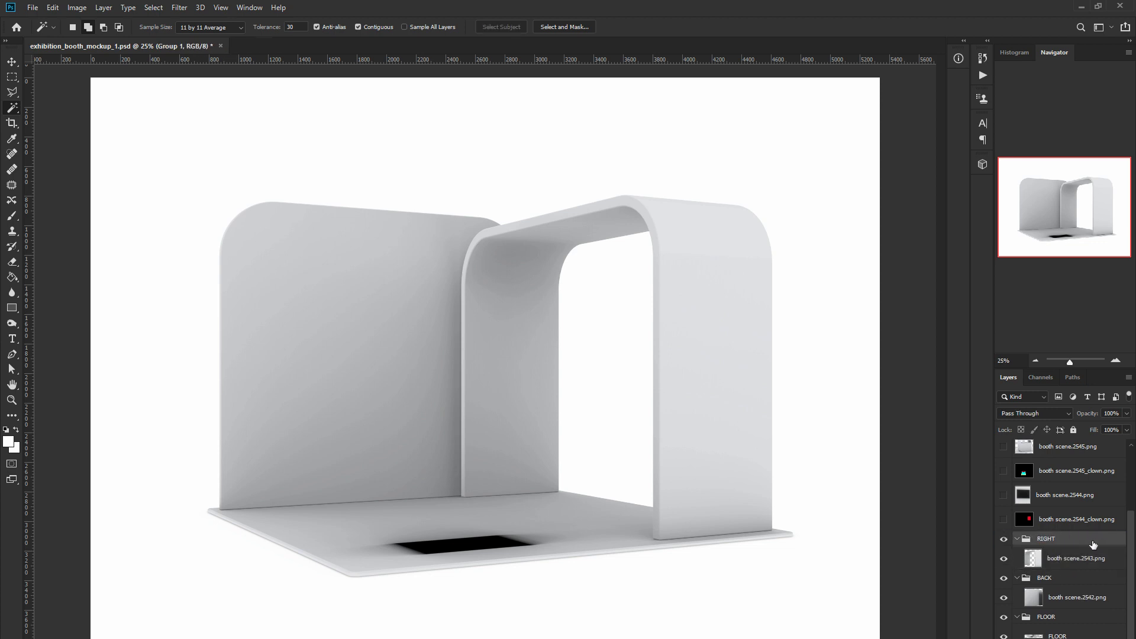
# Step: Move the screen render into RIGHT in Multiply, with a clipped Levels brightening its grey band
pyautogui.click(1002, 519)
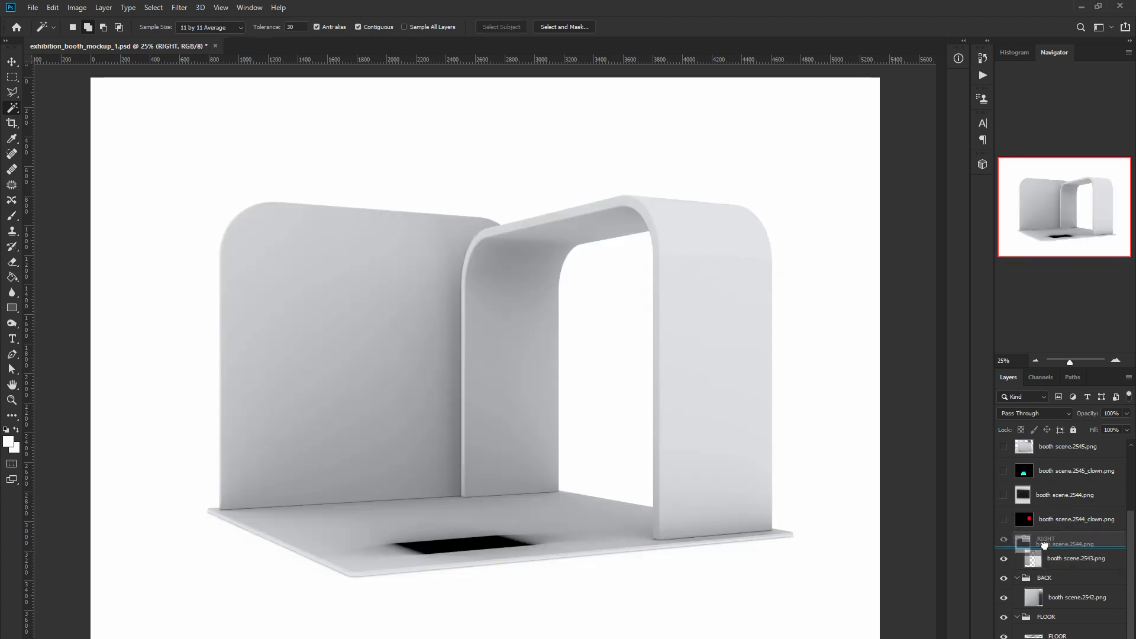
pyautogui.moveTo(1044, 544); pyautogui.dragTo(1044, 545)
pyautogui.click(1034, 413)
pyautogui.click(1023, 459)
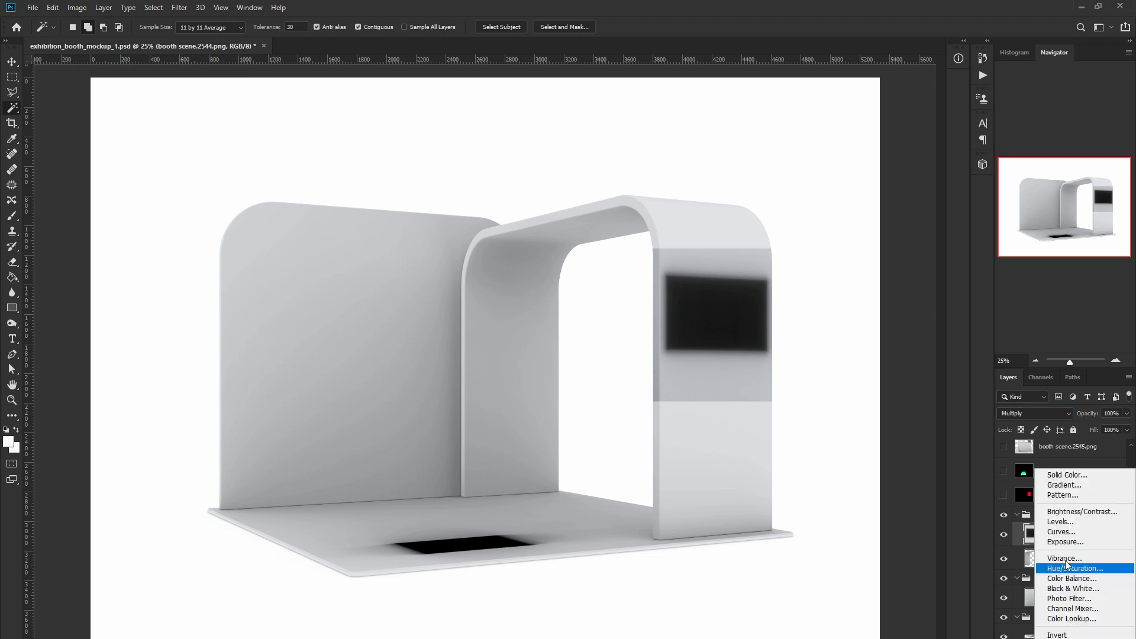
pyautogui.click(1060, 521)
pyautogui.moveTo(1005, 287); pyautogui.dragTo(932, 287)
pyautogui.click(897, 383)
pyautogui.click(949, 133)
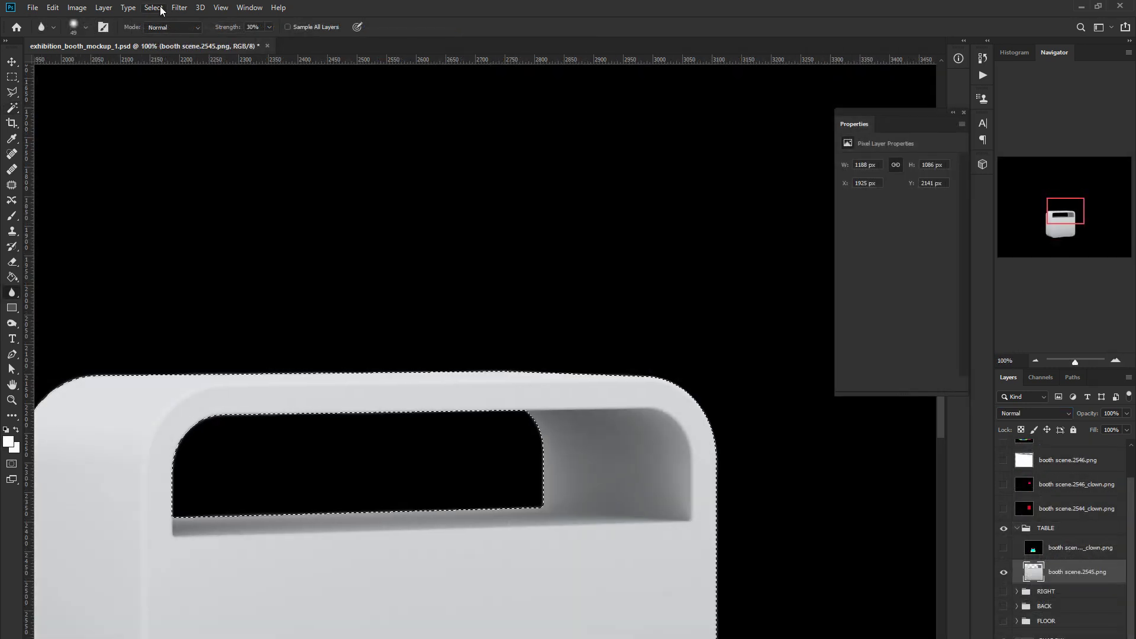
# Step: Contract the table selection and delete the table render's mask
pyautogui.click(154, 8)
pyautogui.moveTo(293, 188)
pyautogui.click(285, 209)
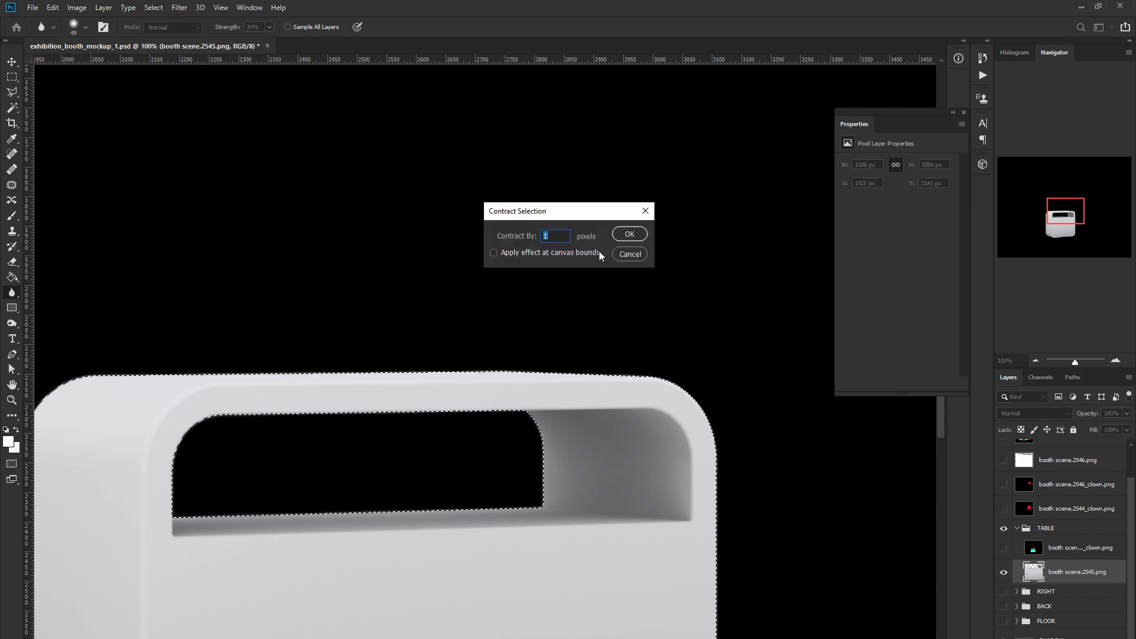
pyautogui.click(628, 229)
pyautogui.rightClick(1060, 570)
pyautogui.click(1050, 597)
pyautogui.click(1035, 360)
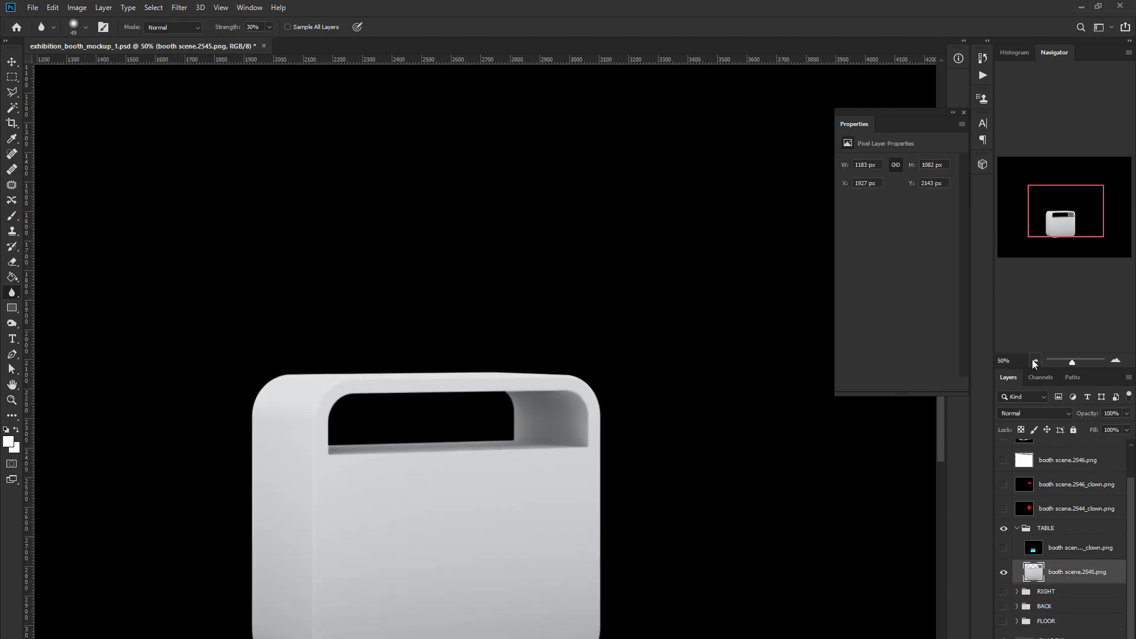
# Step: Select the red top band from the table clown map, back on the table render
pyautogui.click(1003, 547)
pyautogui.click(1079, 548)
pyautogui.click(12, 108)
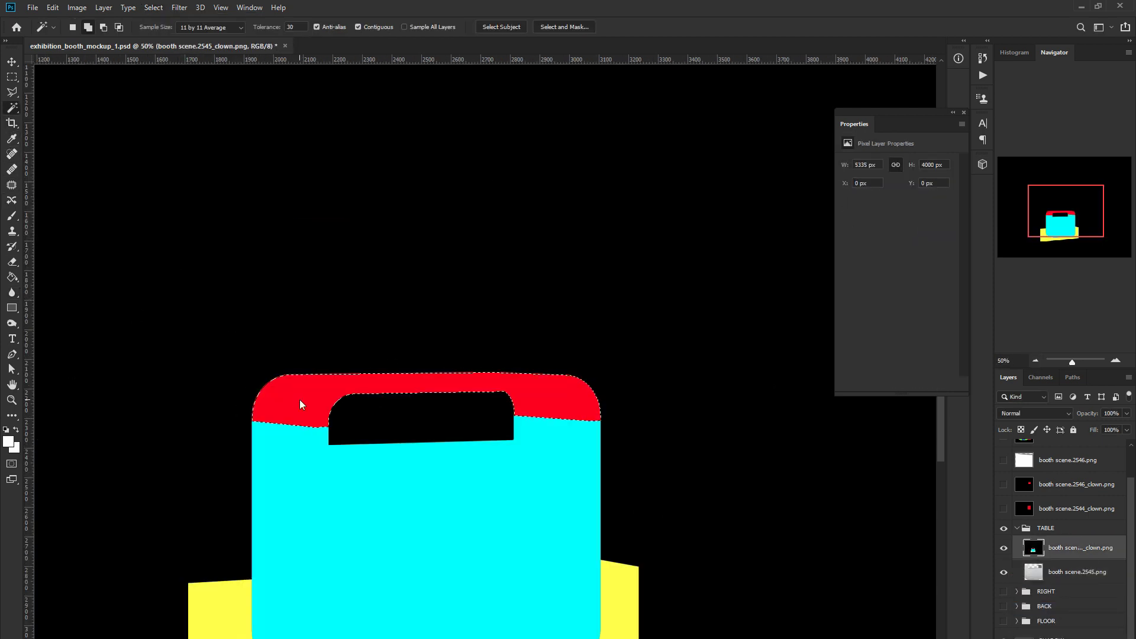
pyautogui.click(331, 417)
pyautogui.hotkey('alt', '[')
pyautogui.click(1115, 360)
# Step: Grow the top band selection and copy it to its own layer, hiding the clown map
pyautogui.press('l')
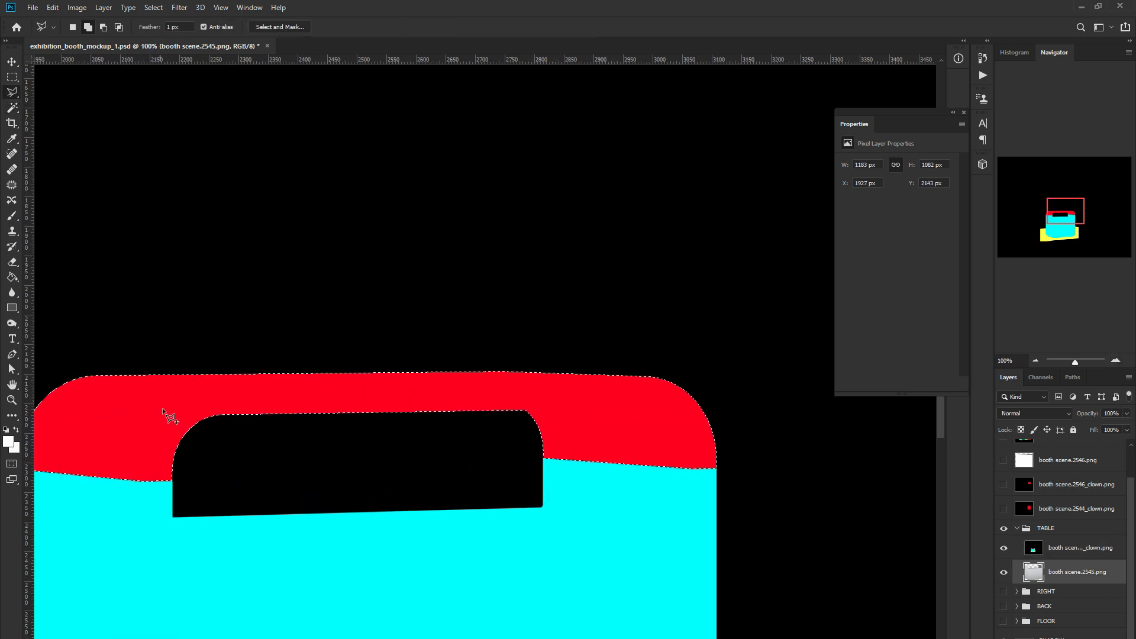
pyautogui.click(153, 7)
pyautogui.click(296, 193)
pyautogui.press('Return')
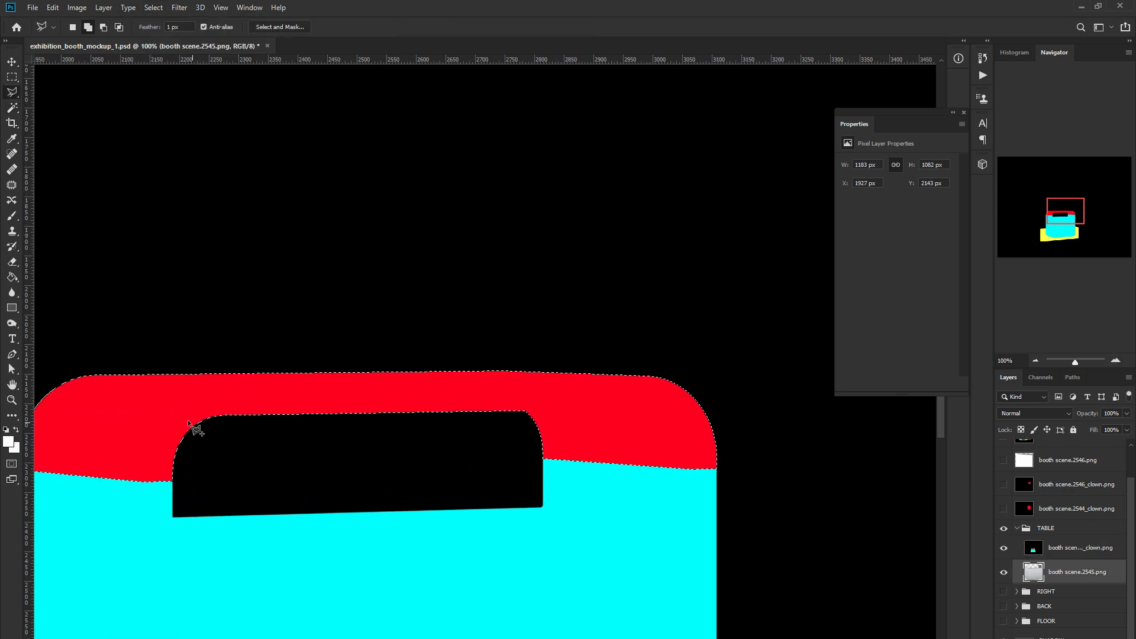
pyautogui.rightClick(187, 420)
pyautogui.click(205, 497)
pyautogui.click(1003, 547)
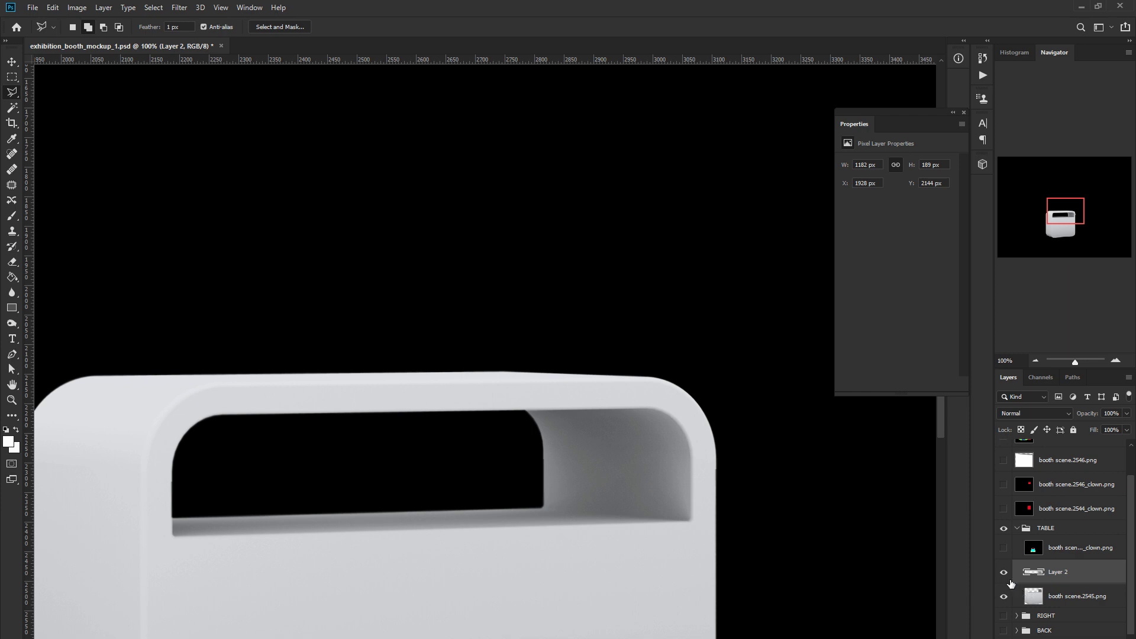
# Step: Rename the table render and cover its top band with a green-labelled red Multiply box
pyautogui.doubleClick(1095, 596)
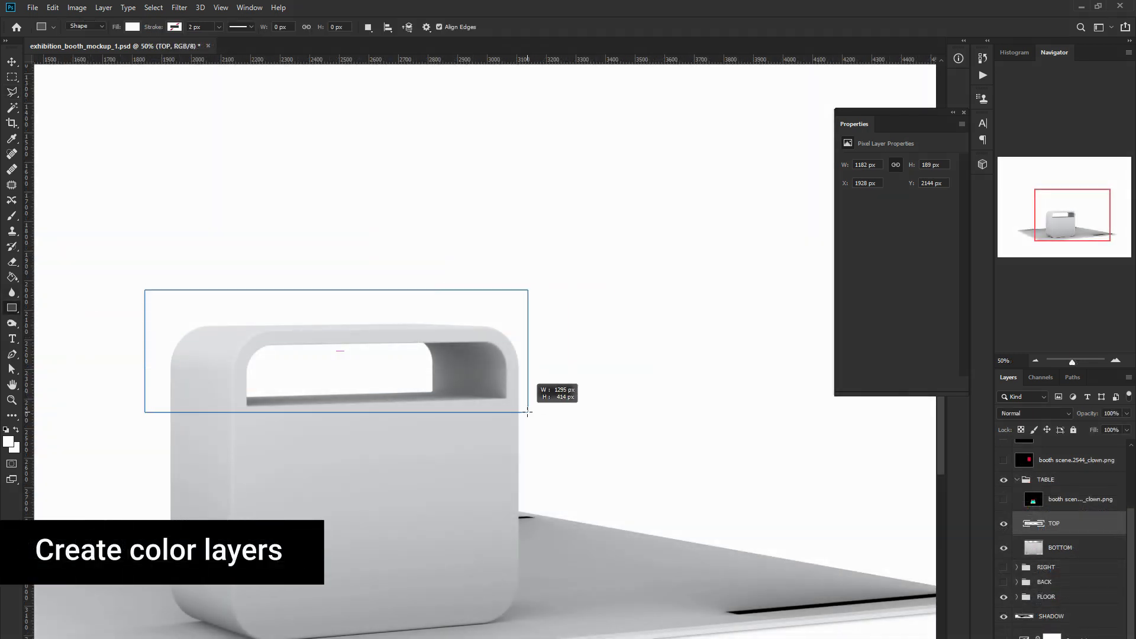
pyautogui.moveTo(528, 411); pyautogui.dragTo(532, 410)
pyautogui.doubleClick(1029, 523)
pyautogui.click(1005, 253)
pyautogui.click(1034, 413)
pyautogui.click(1039, 464)
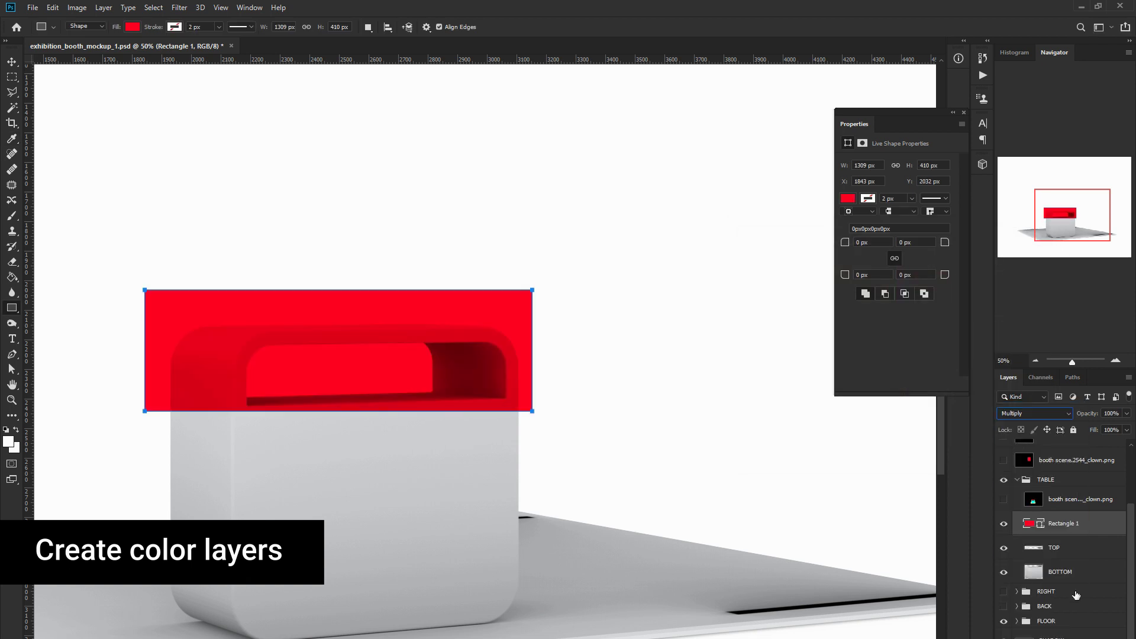
pyautogui.rightClick(1063, 528)
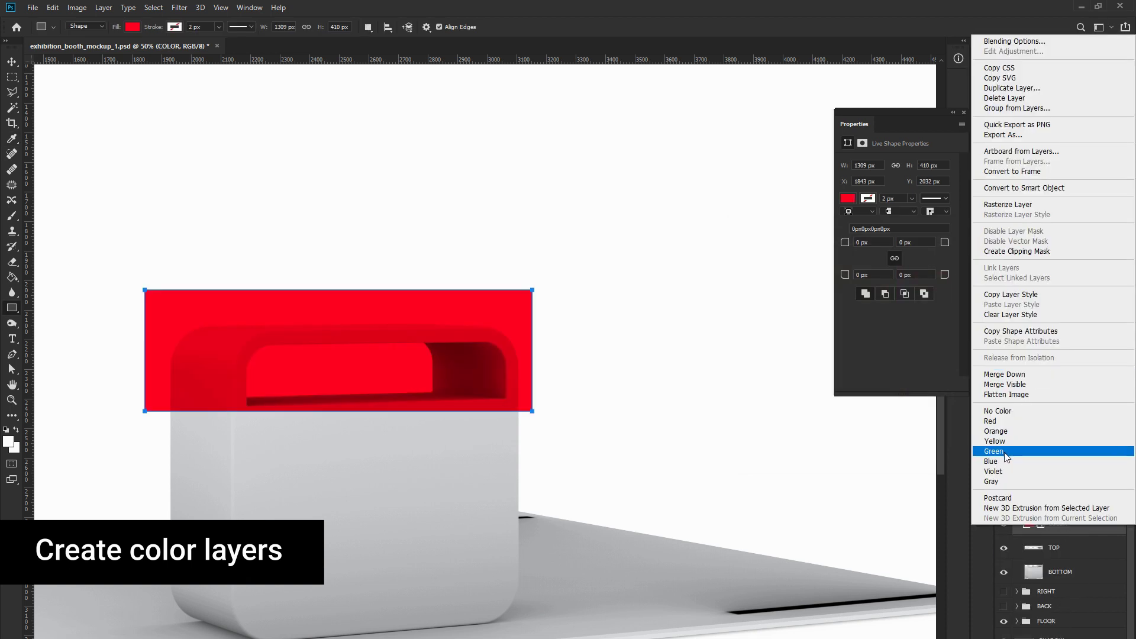
pyautogui.click(1056, 458)
pyautogui.click(1034, 413)
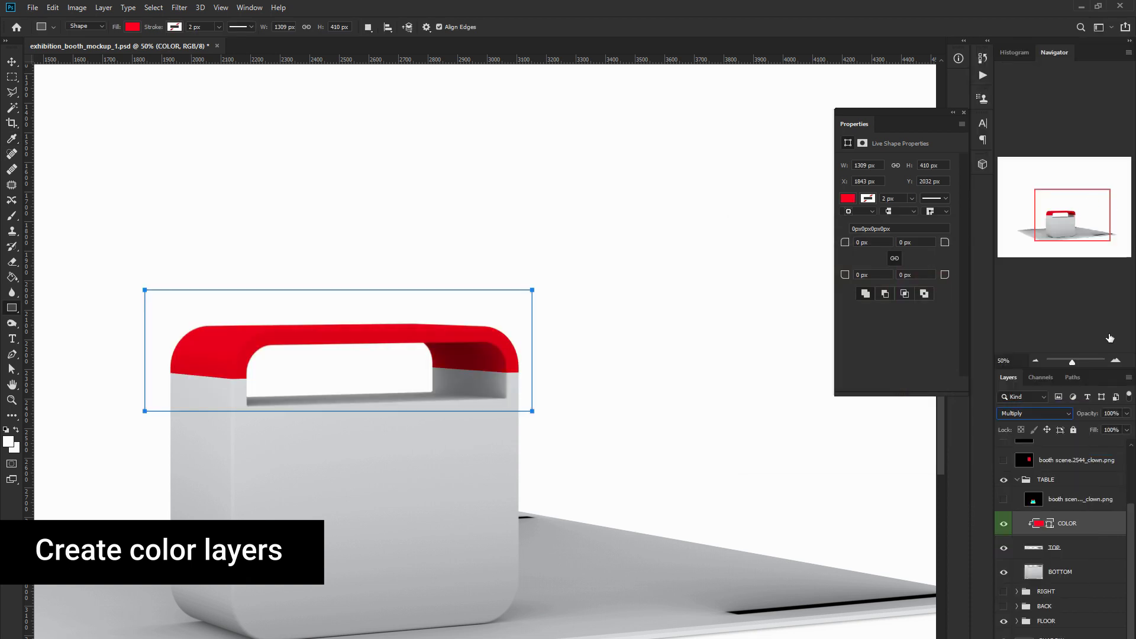
# Step: Blur the red edges on the table top, zooming in around its corners
pyautogui.hotkey('ctrl', '+')
pyautogui.hotkey('ctrl', '+')
pyautogui.hotkey('ctrl', '+')
pyautogui.click(1040, 547)
pyautogui.press('r')
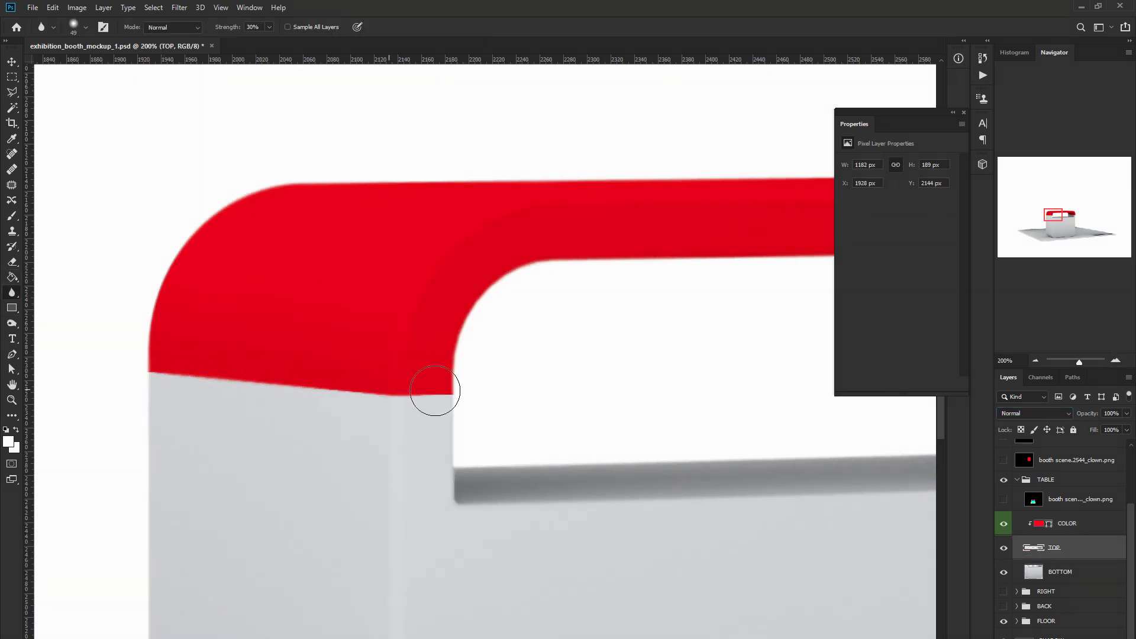
pyautogui.moveTo(945, 292); pyautogui.dragTo(464, 257)
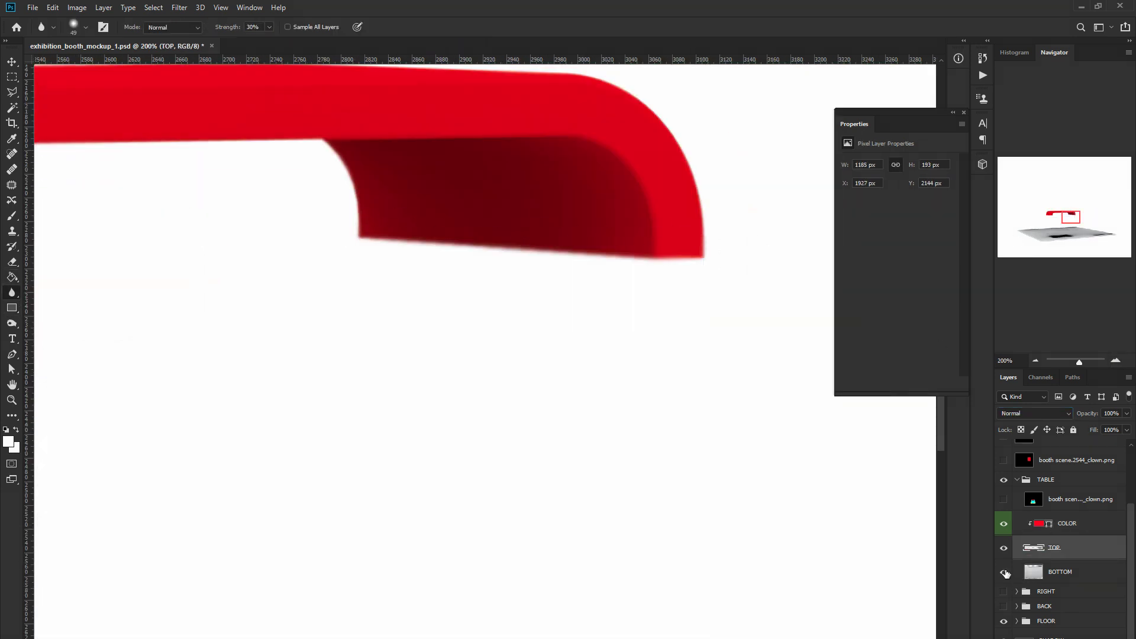
pyautogui.click(1037, 569)
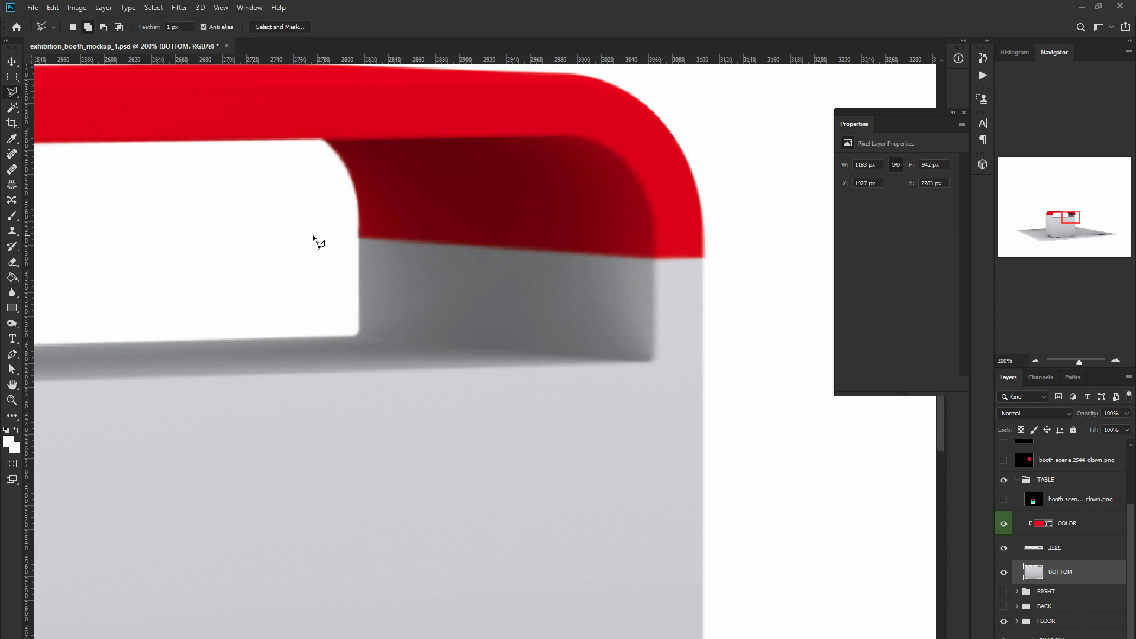
# Step: Outline the red top's right corner with the Polygonal Lasso, then view the whole booth
pyautogui.click(716, 253)
pyautogui.click(726, 177)
pyautogui.click(701, 113)
pyautogui.click(590, 52)
pyautogui.click(380, 82)
pyautogui.click(280, 148)
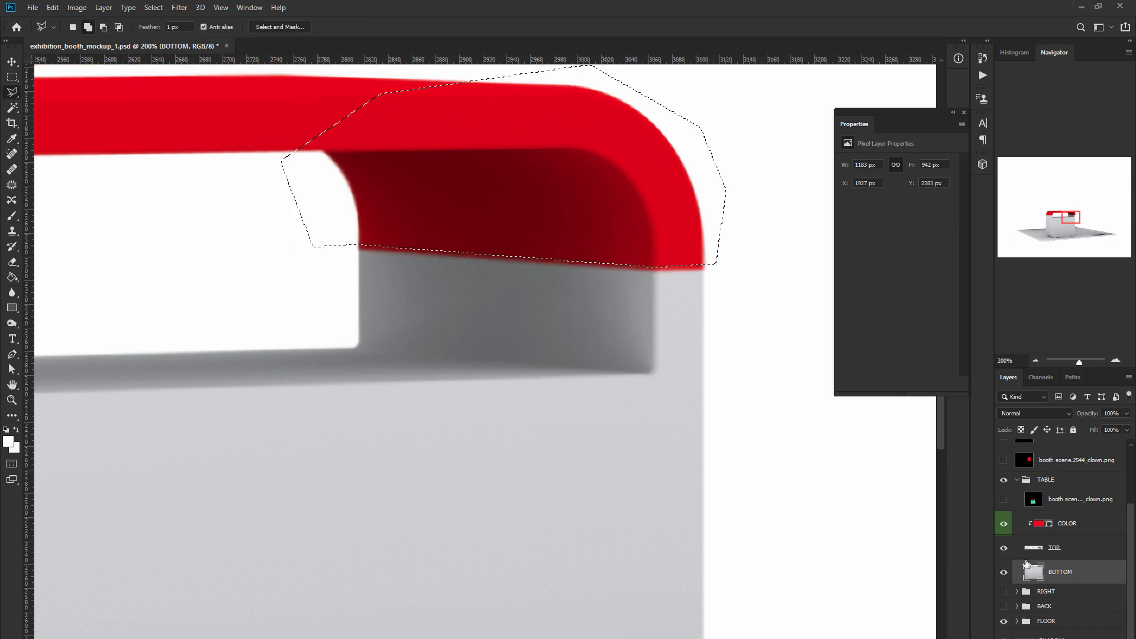
pyautogui.click(1034, 357)
pyautogui.click(1059, 488)
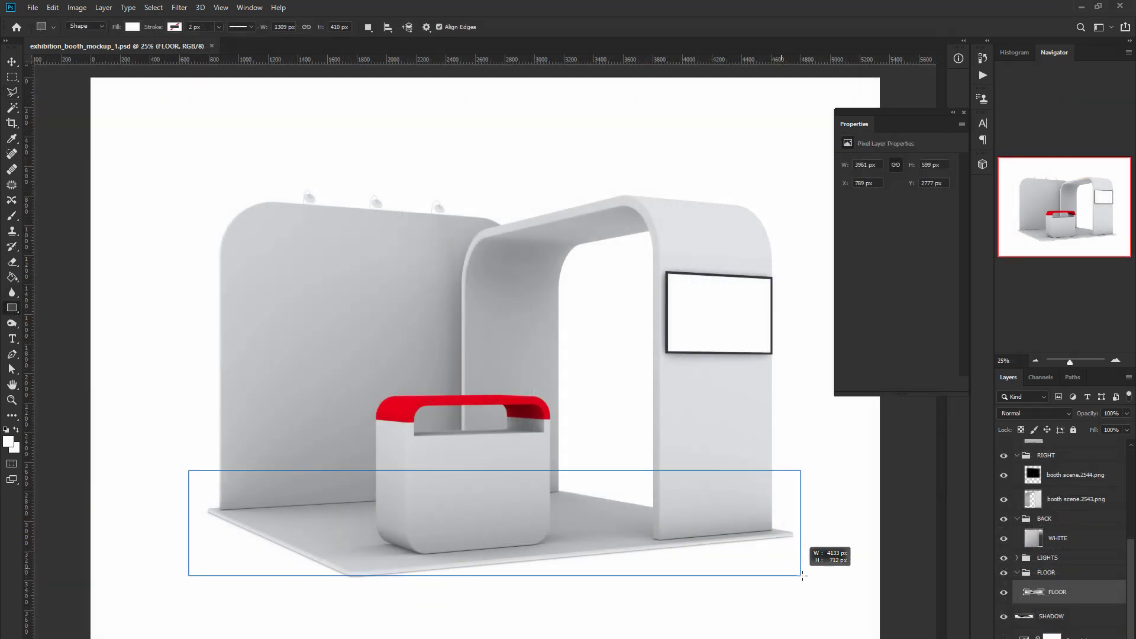
# Step: Cover the booth floor with a dark grey Multiply colour layer named COLOR
pyautogui.moveTo(803, 574); pyautogui.dragTo(807, 587)
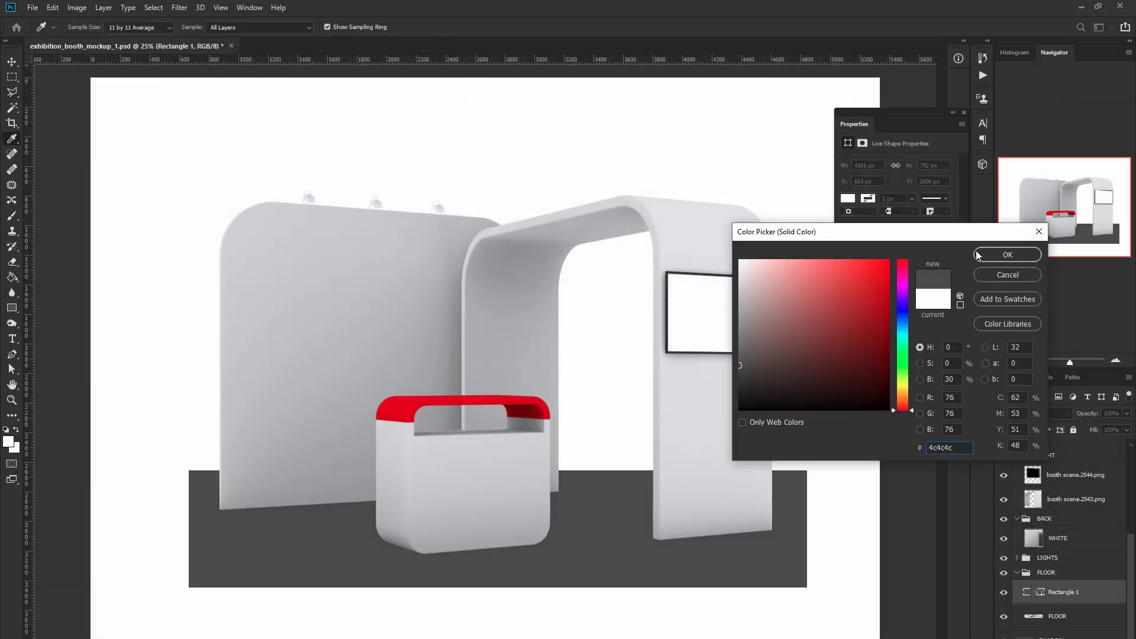
pyautogui.click(1034, 413)
pyautogui.click(1009, 441)
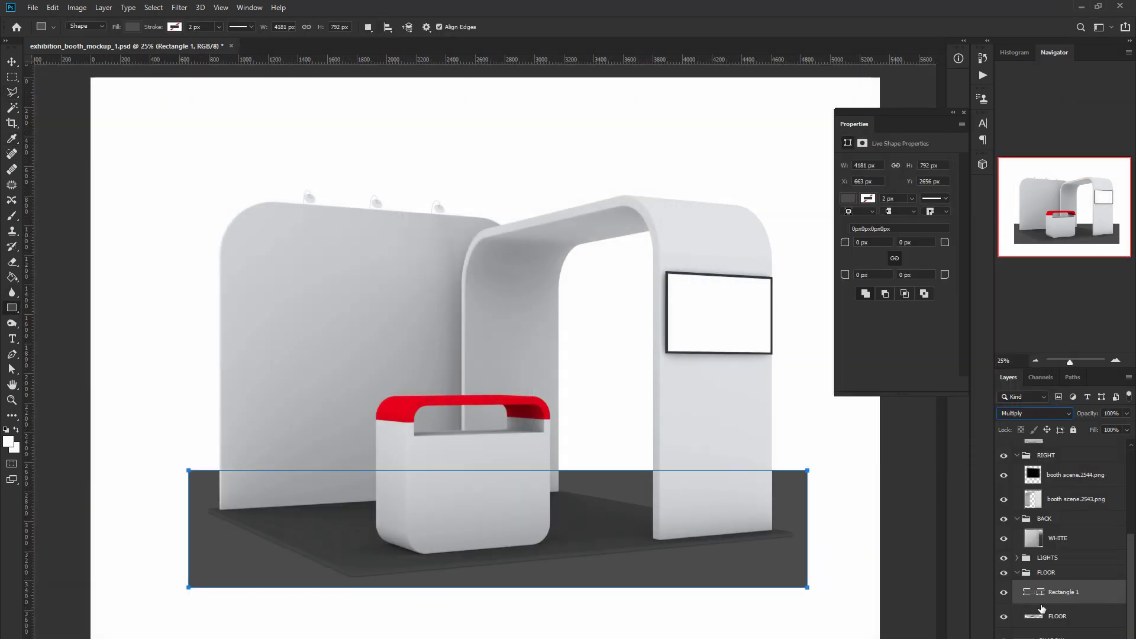
pyautogui.click(1078, 592)
pyautogui.write('COLOR')
pyautogui.rightClick(1076, 592)
pyautogui.press('Escape')
pyautogui.doubleClick(1049, 591)
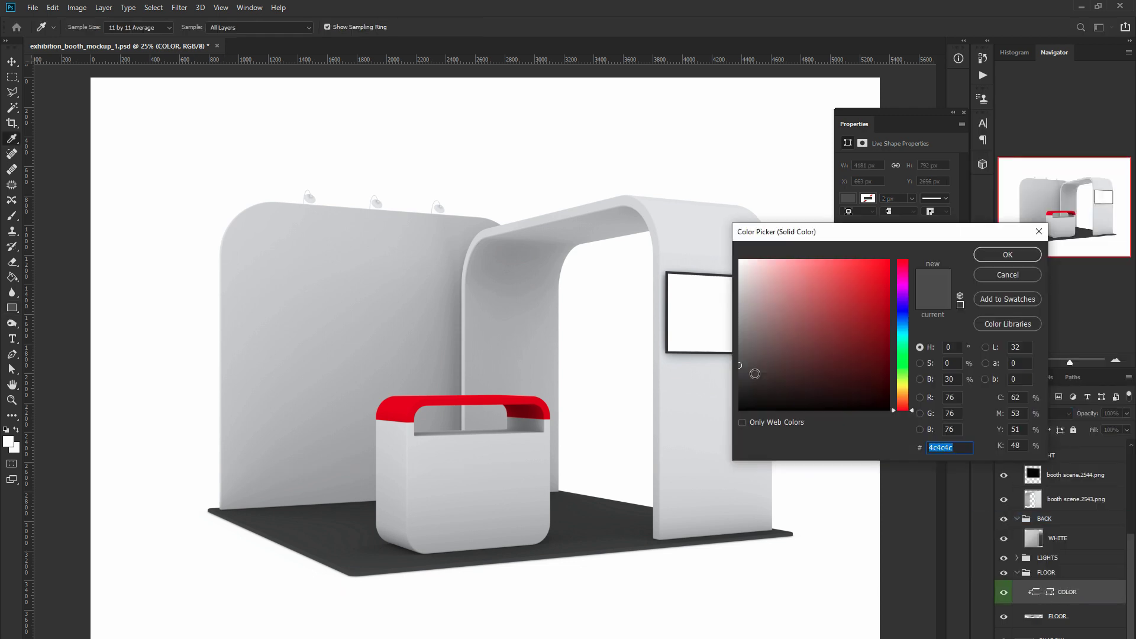
pyautogui.click(1008, 255)
# Step: Preview the booth scene.2549 render, then select the FLOOR group
pyautogui.scroll(5, 1059, 521)
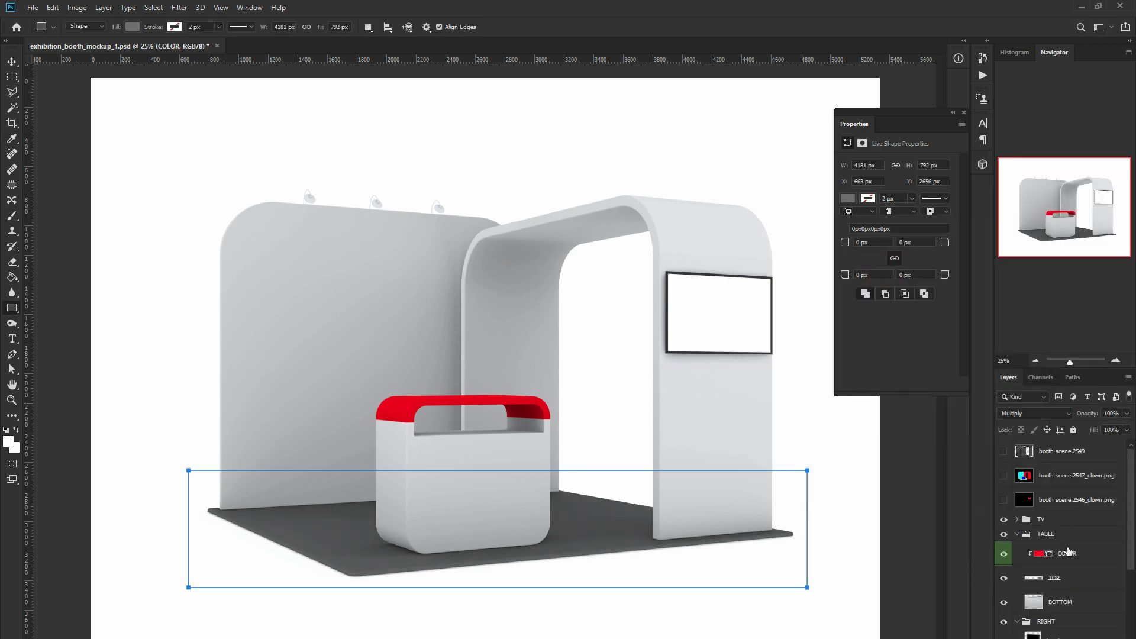
pyautogui.click(1004, 451)
pyautogui.press('v')
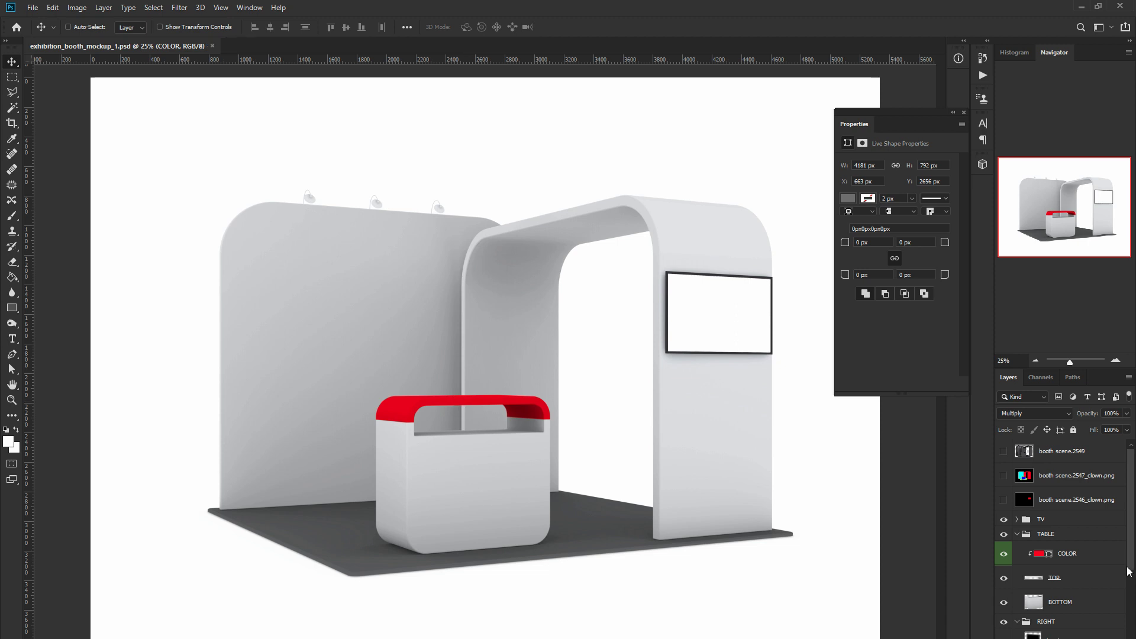
pyautogui.scroll(-3, 1128, 571)
pyautogui.scroll(-1, 1128, 571)
pyautogui.click(1025, 612)
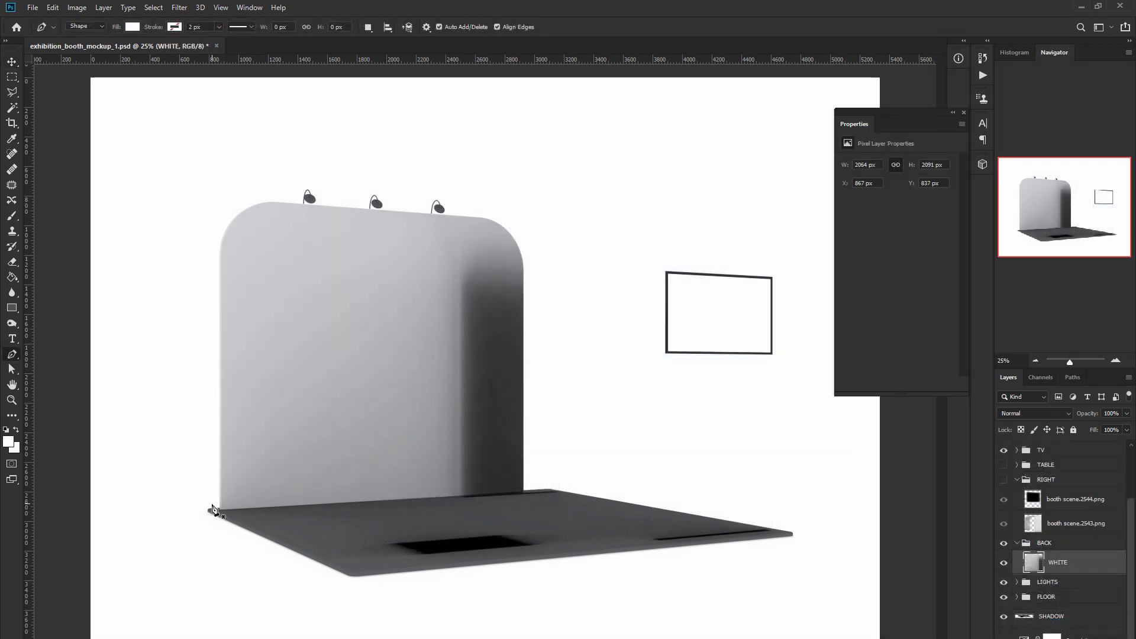
# Step: Draw a red Multiply shape over the back wall, clipped to the wall
pyautogui.click(212, 512)
pyautogui.click(530, 215)
pyautogui.click(532, 493)
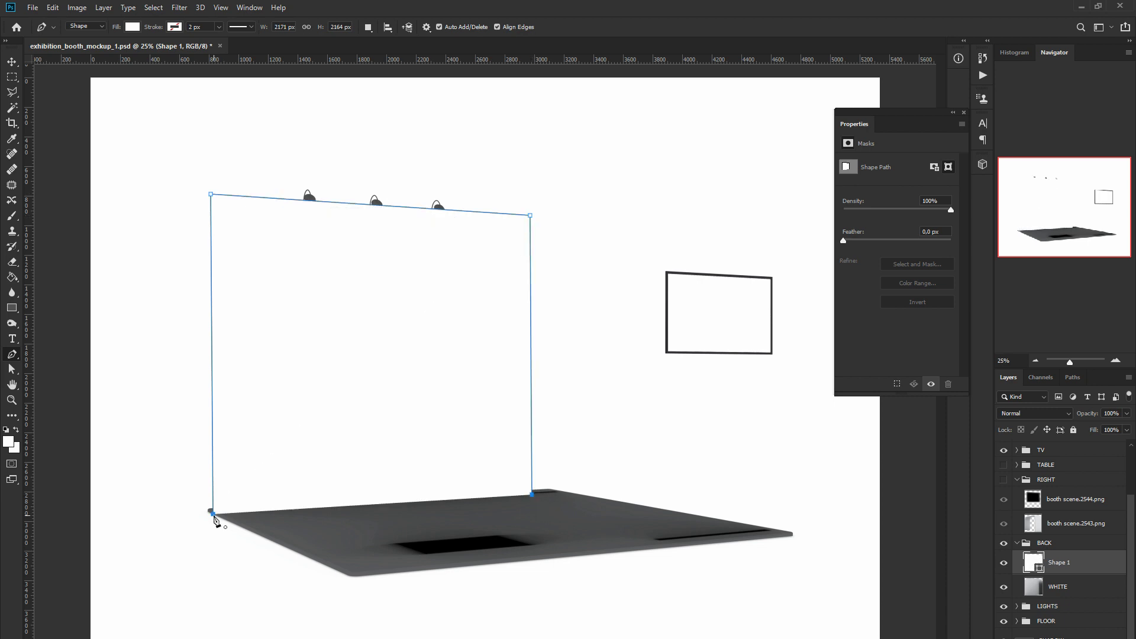
pyautogui.click(212, 512)
pyautogui.doubleClick(1032, 562)
pyautogui.click(889, 259)
pyautogui.click(976, 255)
pyautogui.click(1034, 413)
pyautogui.click(1015, 448)
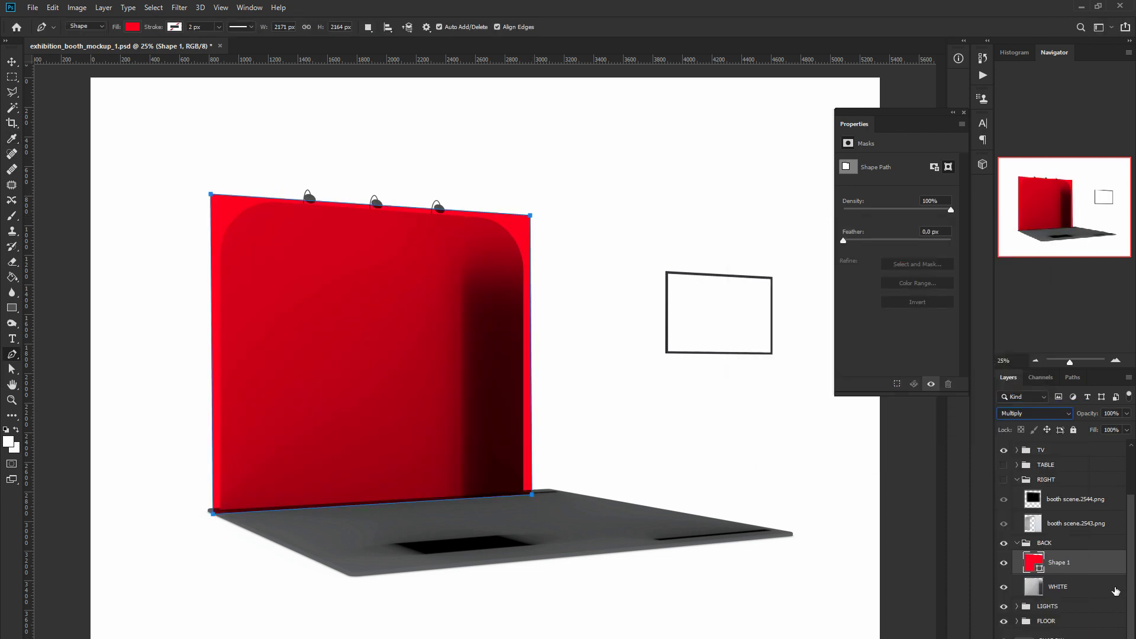
pyautogui.keyDown('alt'); pyautogui.click(1059, 572); pyautogui.keyUp('alt')
pyautogui.rightClick(1059, 562)
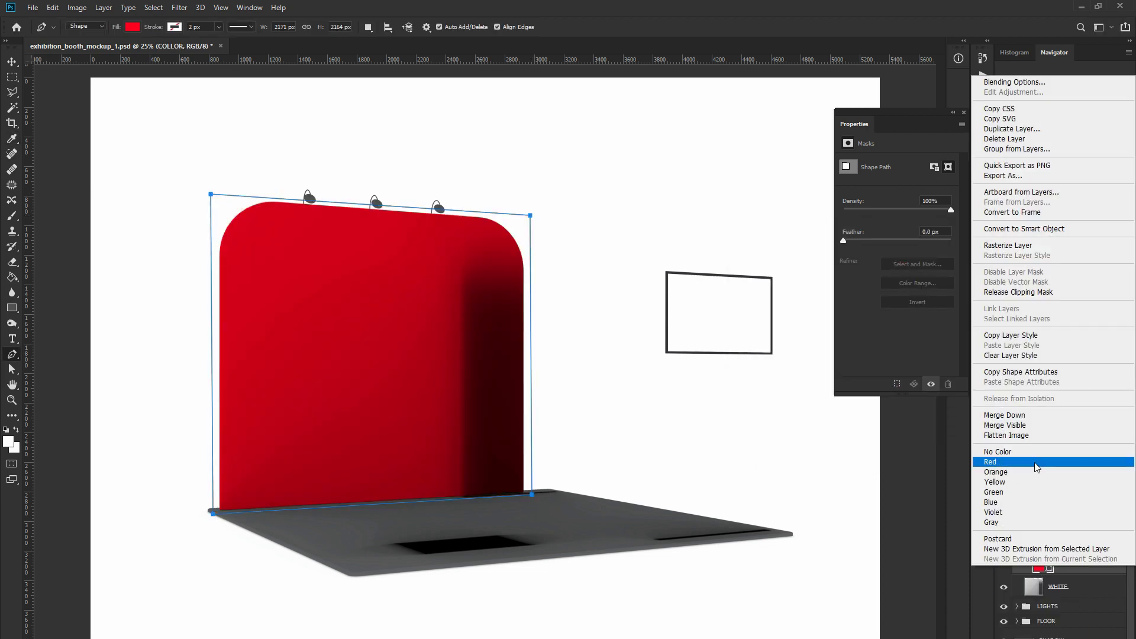
pyautogui.press('Escape')
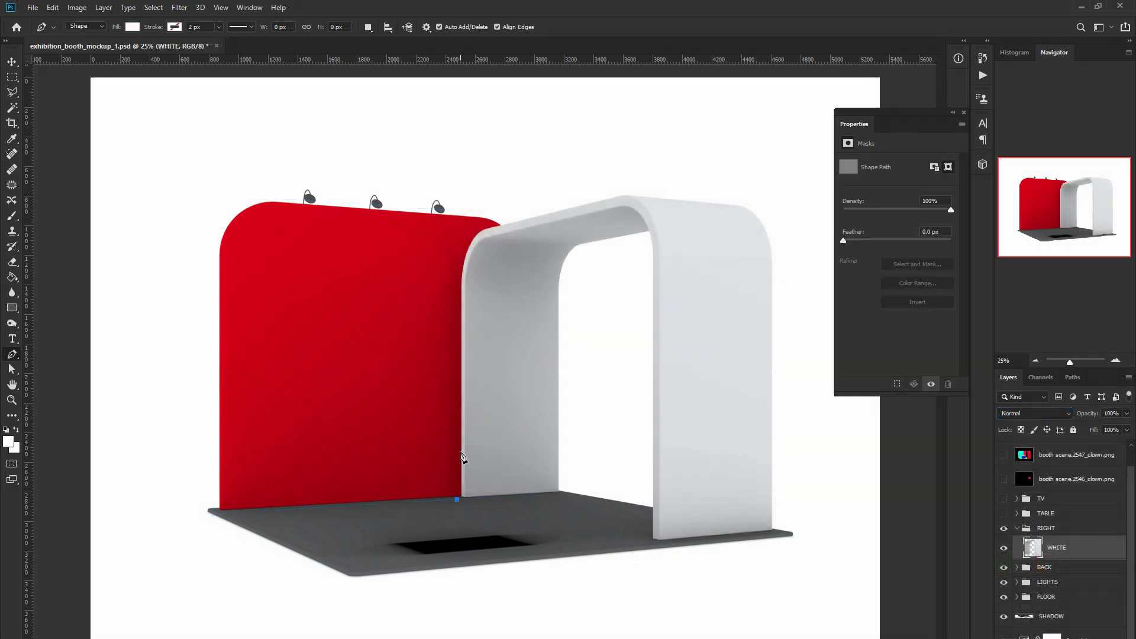
# Step: Trace the arched side wall and its doorway as a Pen shape
pyautogui.click(623, 188)
pyautogui.click(749, 199)
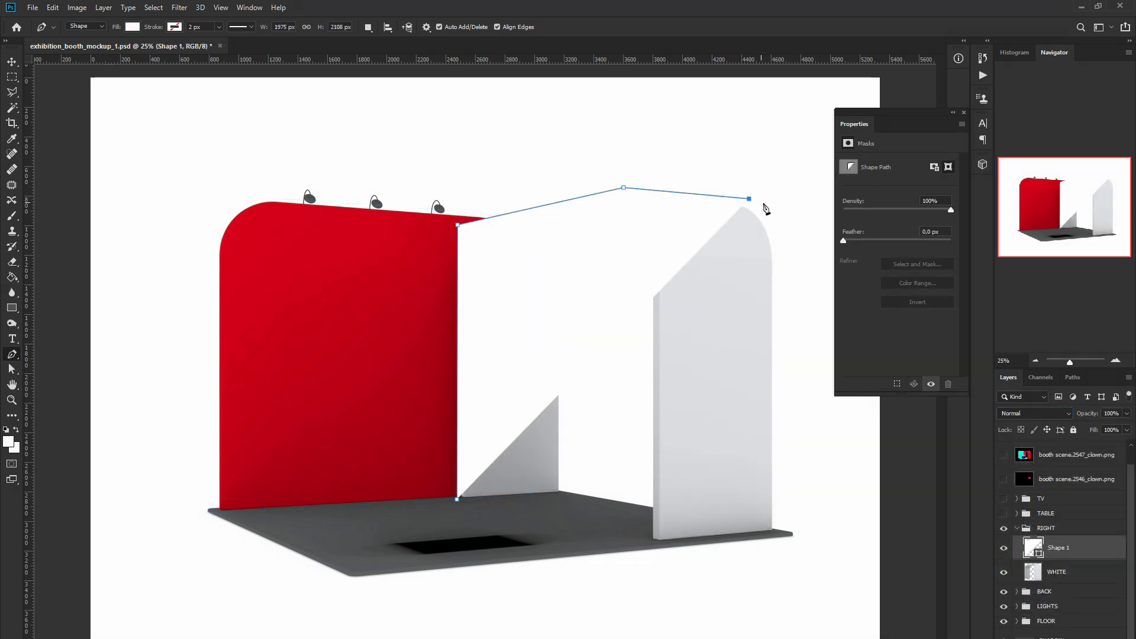
pyautogui.click(779, 243)
pyautogui.click(780, 532)
pyautogui.click(655, 545)
pyautogui.click(643, 264)
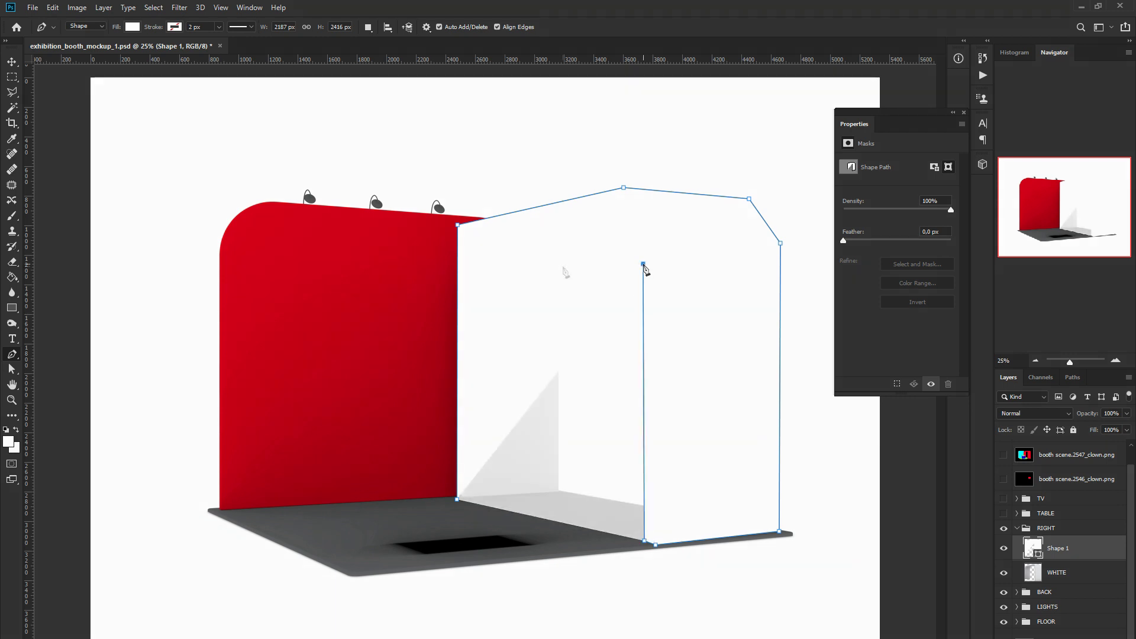
pyautogui.click(565, 266)
pyautogui.click(564, 492)
pyautogui.click(457, 498)
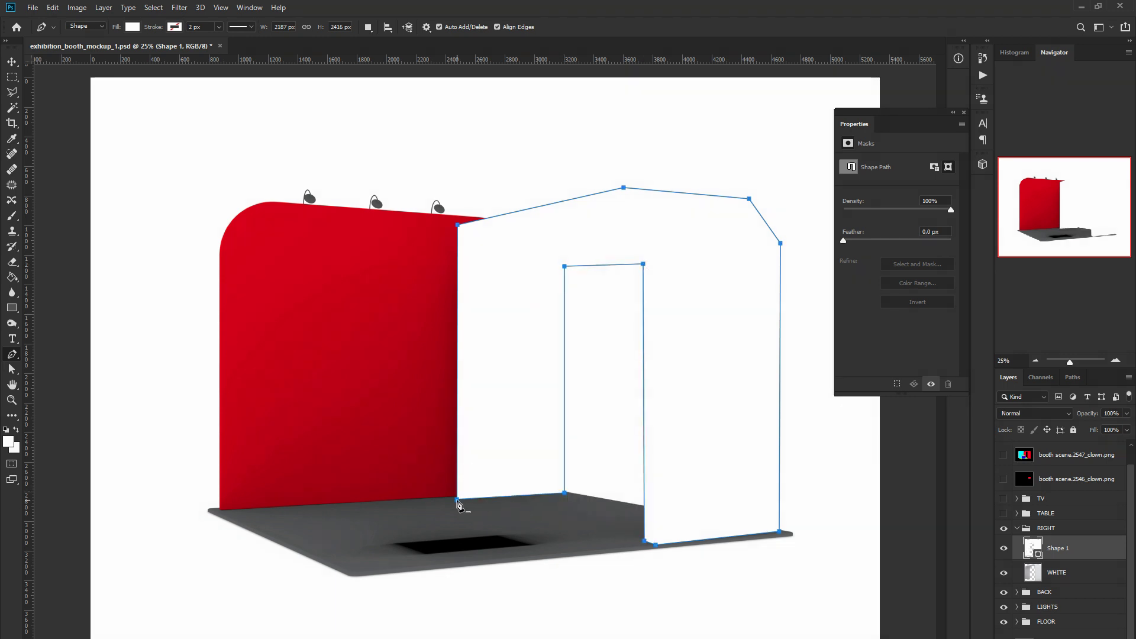
pyautogui.click(11, 62)
# Step: Fill the arch shape red in Multiply clipped to the wall, then darken the table top to grey
pyautogui.doubleClick(1032, 548)
pyautogui.click(343, 355)
pyautogui.click(943, 250)
pyautogui.click(1034, 413)
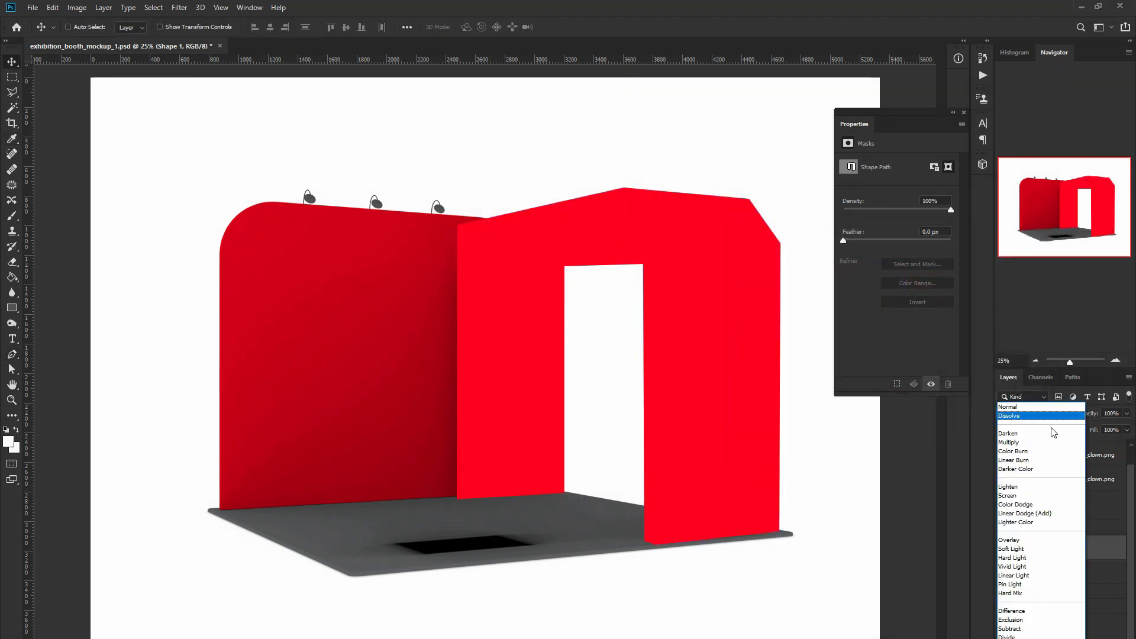
pyautogui.click(1022, 444)
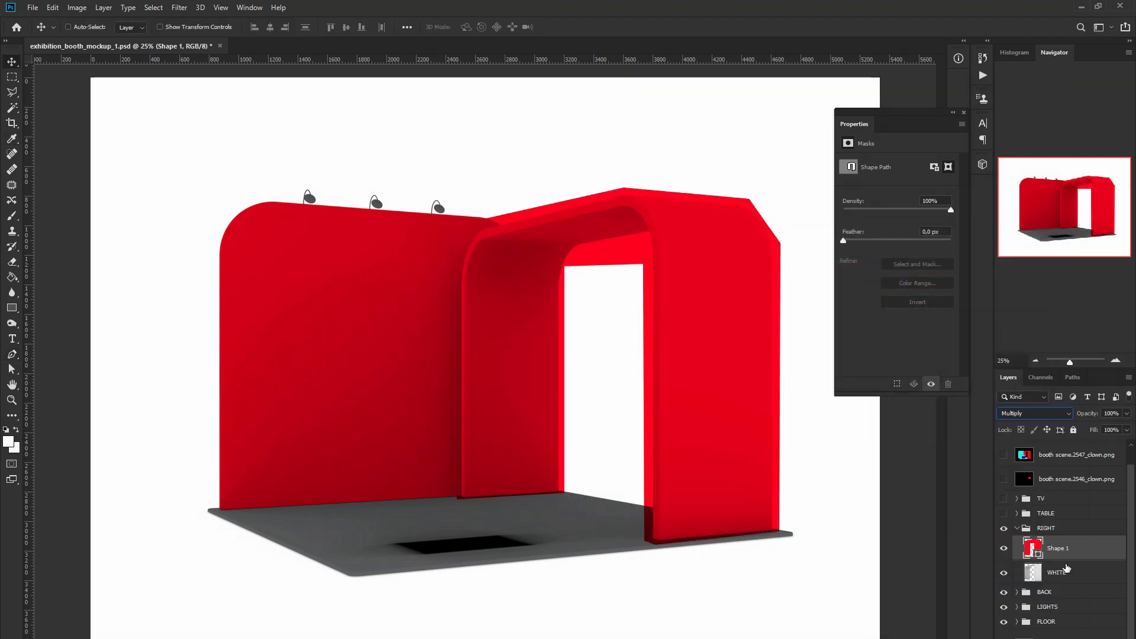
pyautogui.hotkey('ctrl', 'alt', 'g')
pyautogui.rightClick(1043, 542)
pyautogui.click(1023, 477)
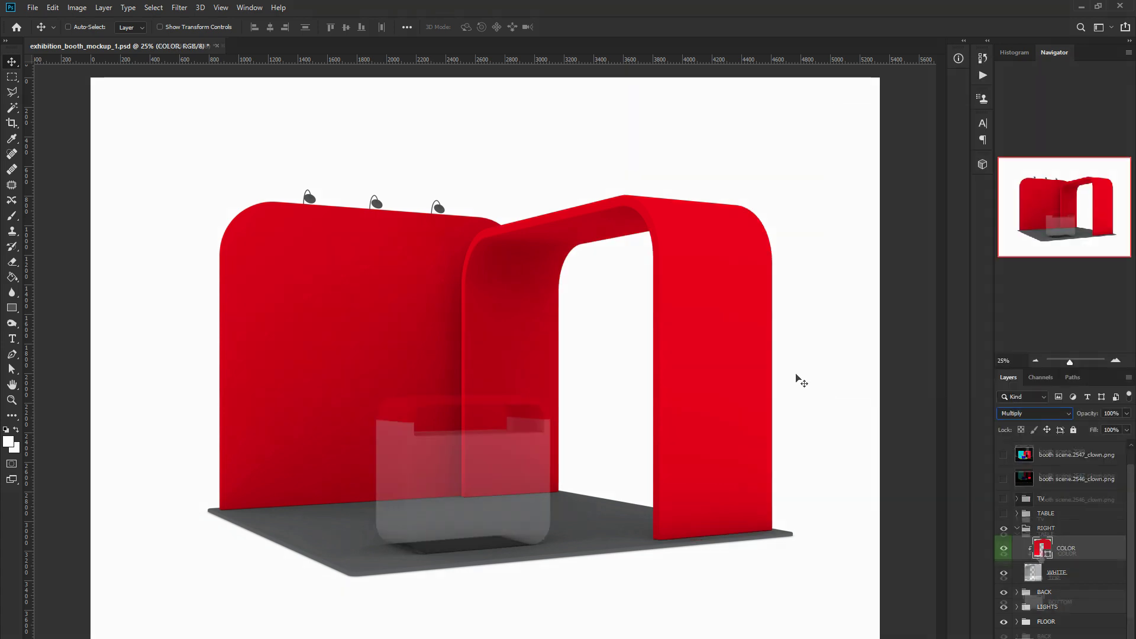
pyautogui.moveTo(865, 363)
pyautogui.mouseDown()
pyautogui.moveTo(760, 386)
pyautogui.moveTo(713, 370)
pyautogui.mouseUp()
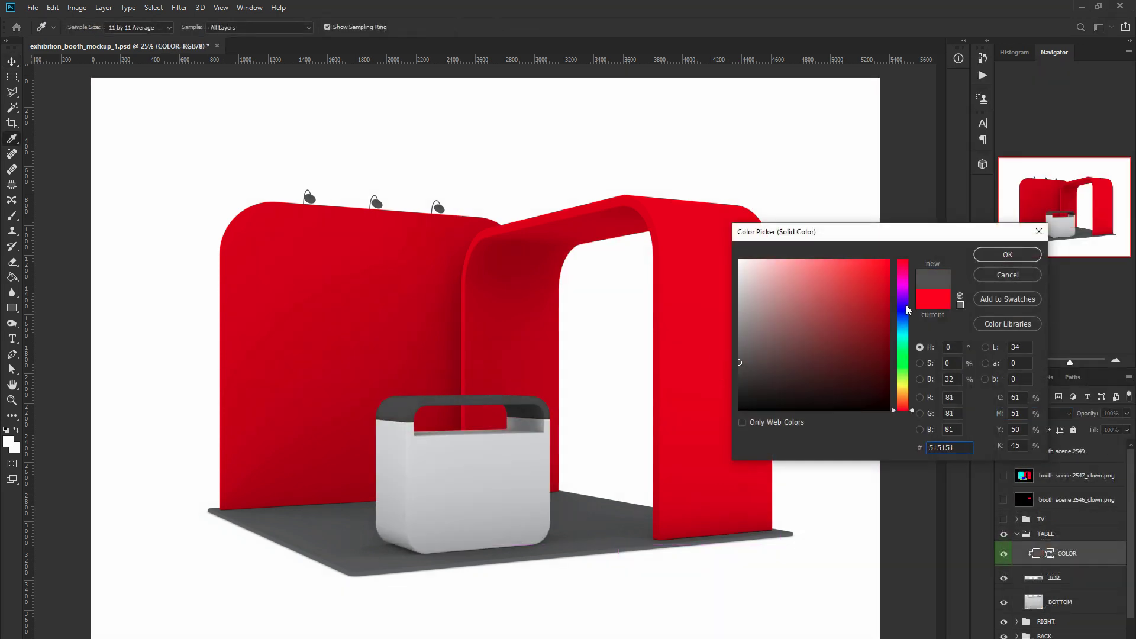
# Step: Accept dark grey #515151 for the table top and draw a red box over the BOTTOM layer
pyautogui.press('Return')
pyautogui.click(1059, 601)
pyautogui.press('u')
pyautogui.moveTo(365, 405); pyautogui.dragTo(504, 430)
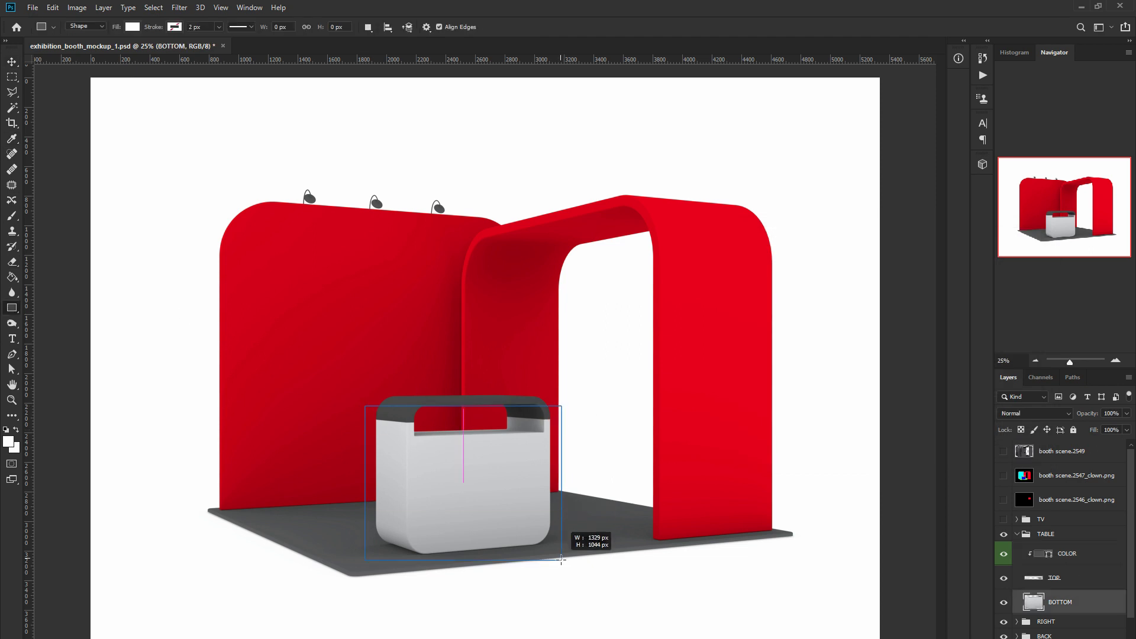
pyautogui.moveTo(561, 559); pyautogui.dragTo(561, 560)
pyautogui.doubleClick(1033, 602)
pyautogui.click(710, 355)
# Step: Name the box COLOR, set Multiply, clip it to BOTTOM, and show the booth scene.2549 lighting
pyautogui.press('Return')
pyautogui.doubleClick(1059, 601)
pyautogui.write('COLOR')
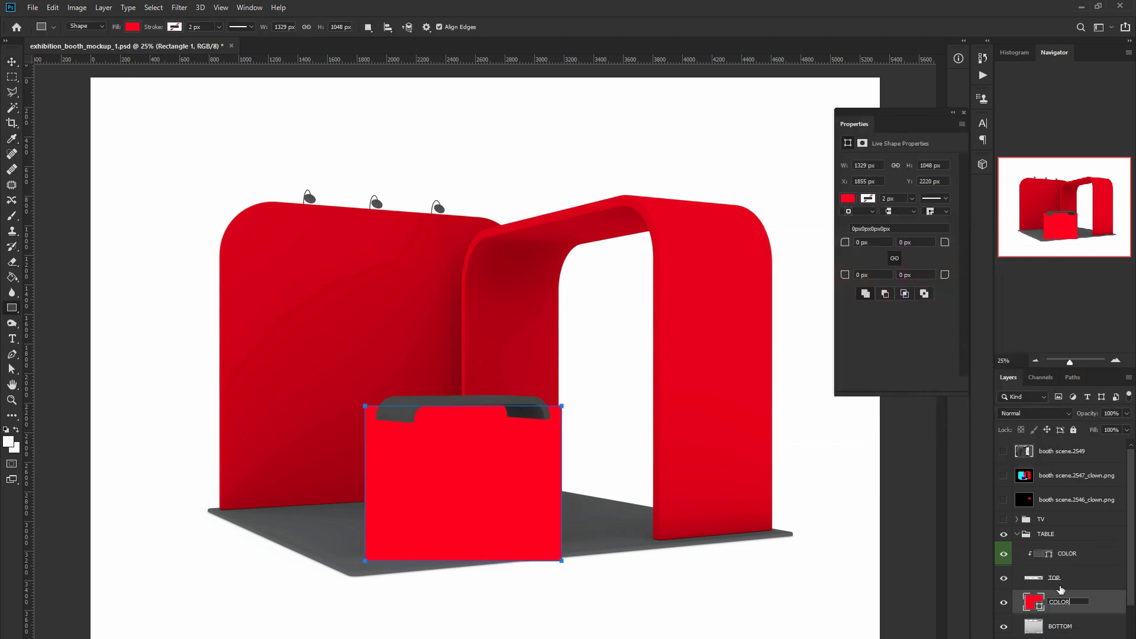
pyautogui.rightClick(1036, 610)
pyautogui.click(1041, 355)
pyautogui.click(1034, 413)
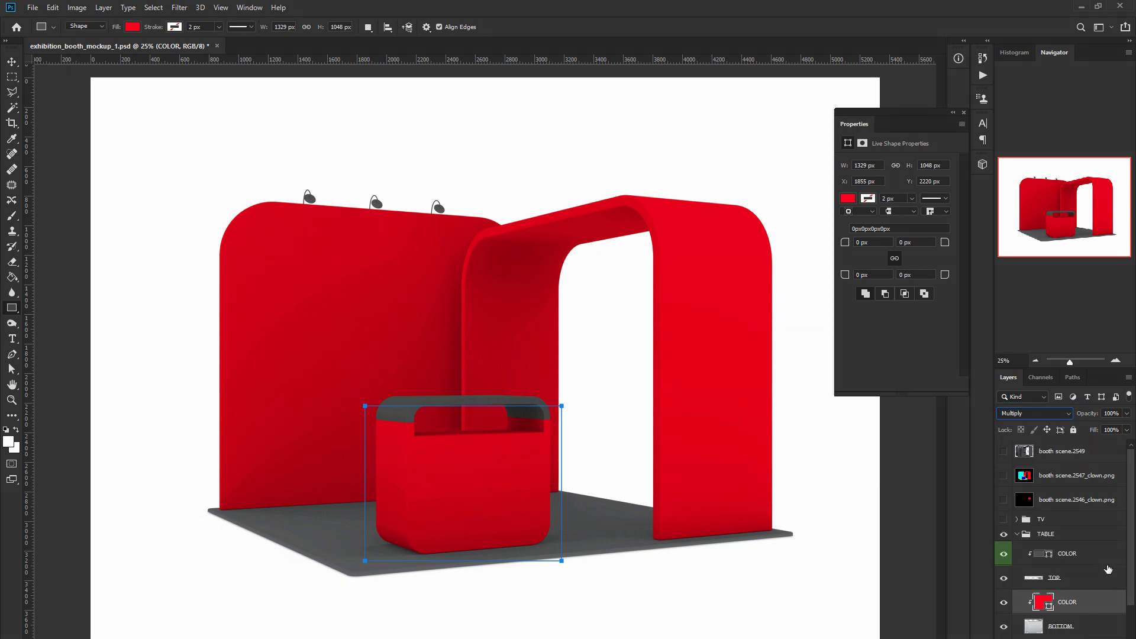
pyautogui.click(1097, 618)
pyautogui.click(1004, 451)
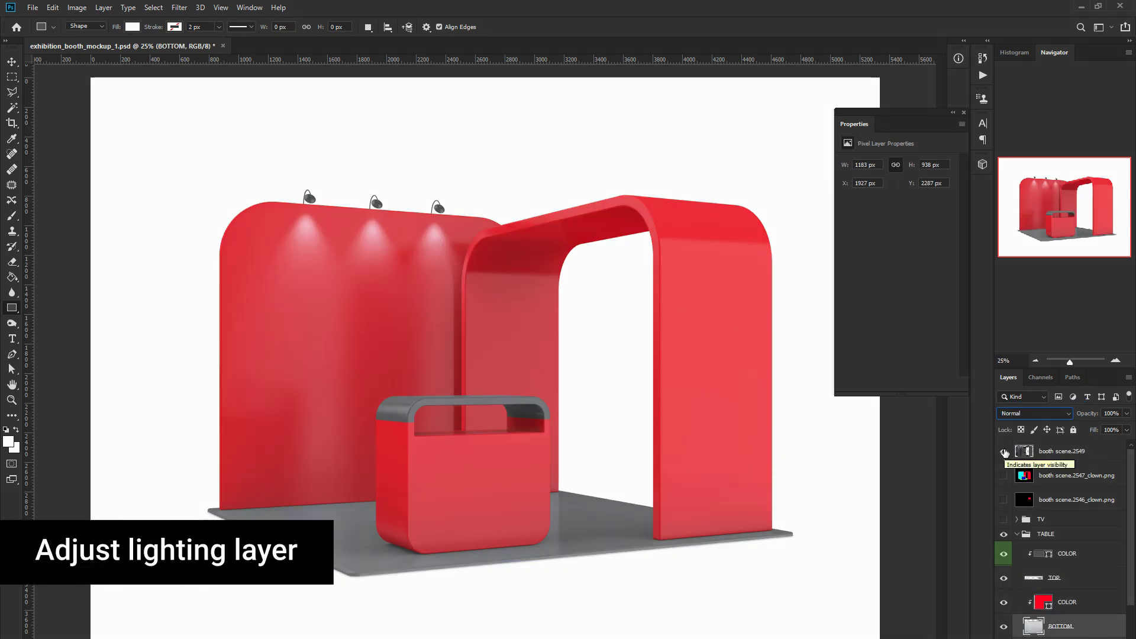
# Step: Duplicate the lighting layer, brighten it with a clipped Levels, merge down and set Screen blending
pyautogui.hotkey('ctrl', 'j')
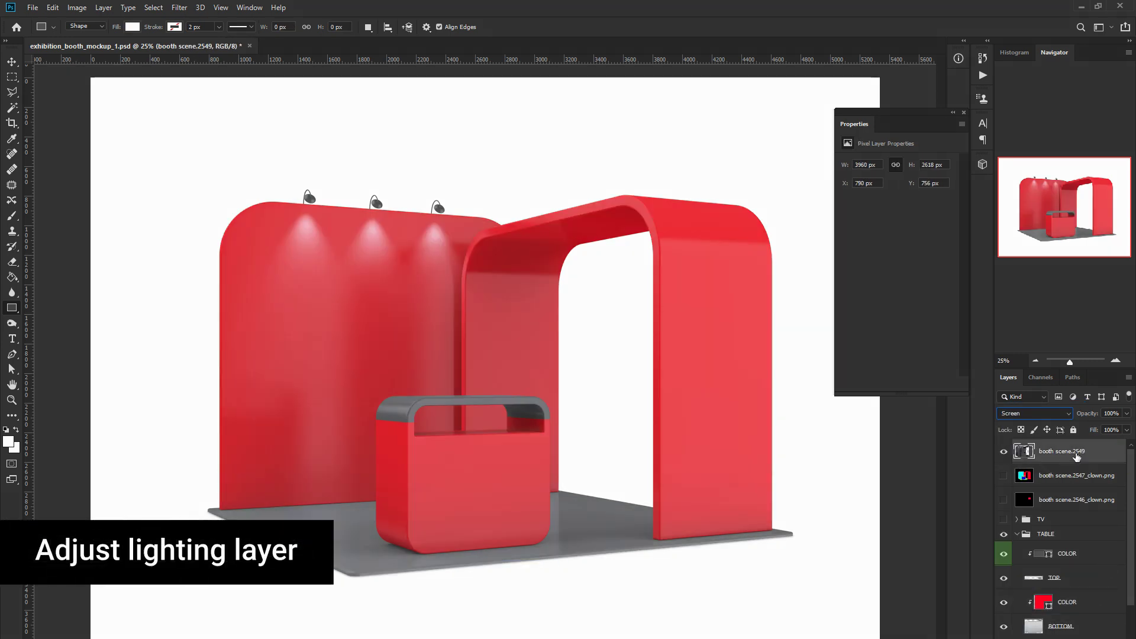
pyautogui.click(1063, 478)
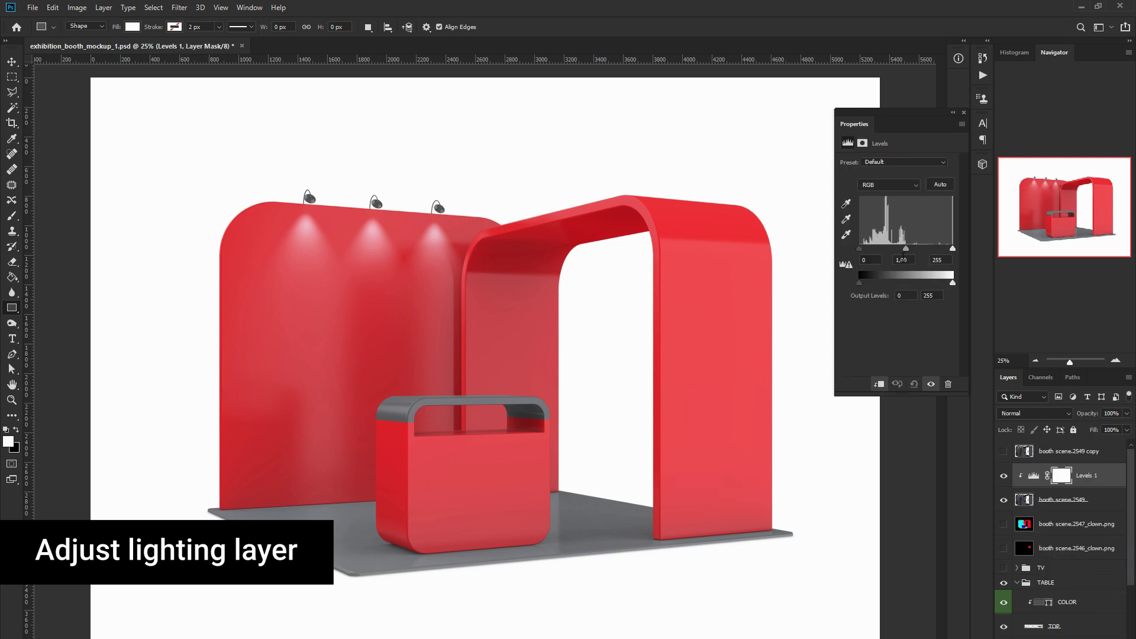
pyautogui.moveTo(953, 248)
pyautogui.mouseDown()
pyautogui.moveTo(904, 250)
pyautogui.moveTo(946, 247)
pyautogui.mouseUp()
pyautogui.rightClick(1065, 476)
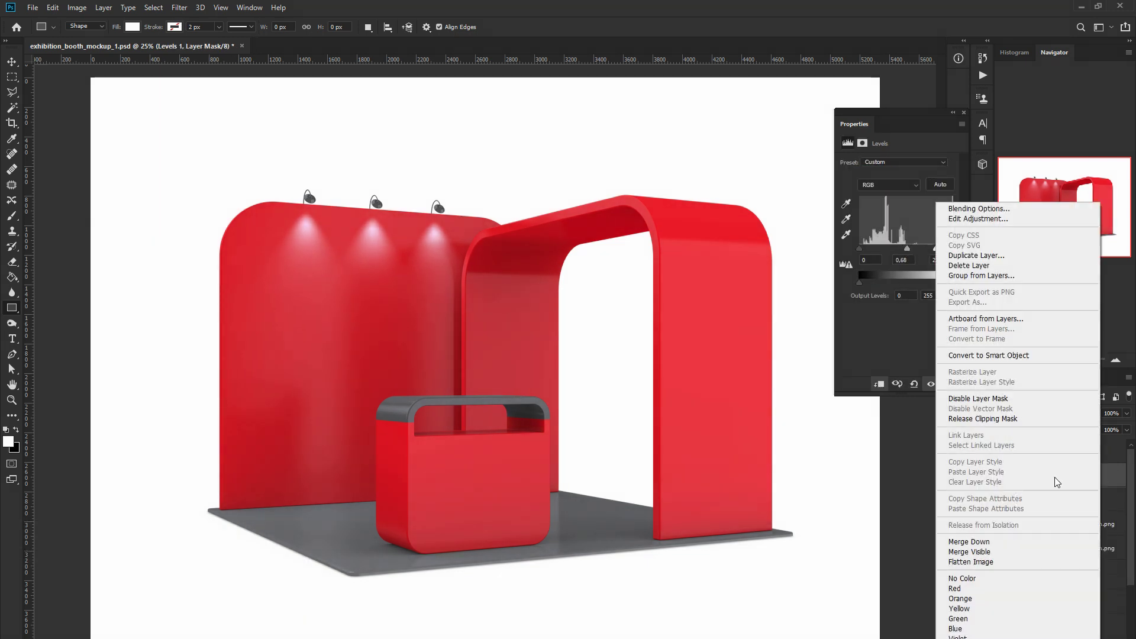
pyautogui.click(1054, 477)
pyautogui.hotkey('alt', 'shift', 's')
# Step: Delete the extra lighting layer and make the booth scene.2549 copy layer visible and active
pyautogui.click(1116, 362)
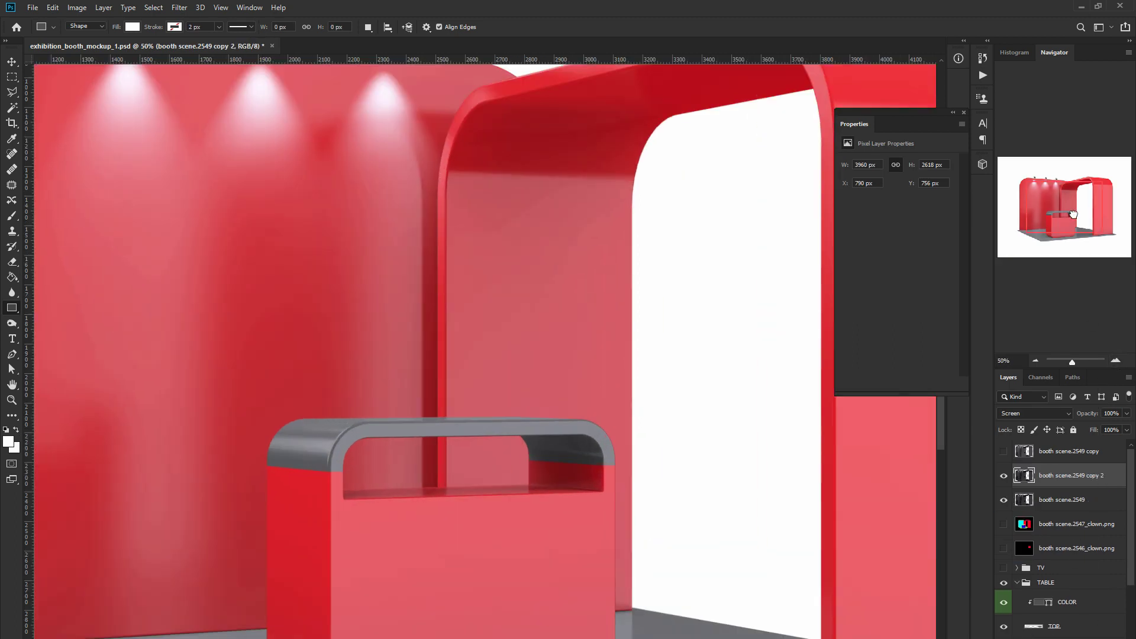
pyautogui.press('Delete')
pyautogui.press('Delete')
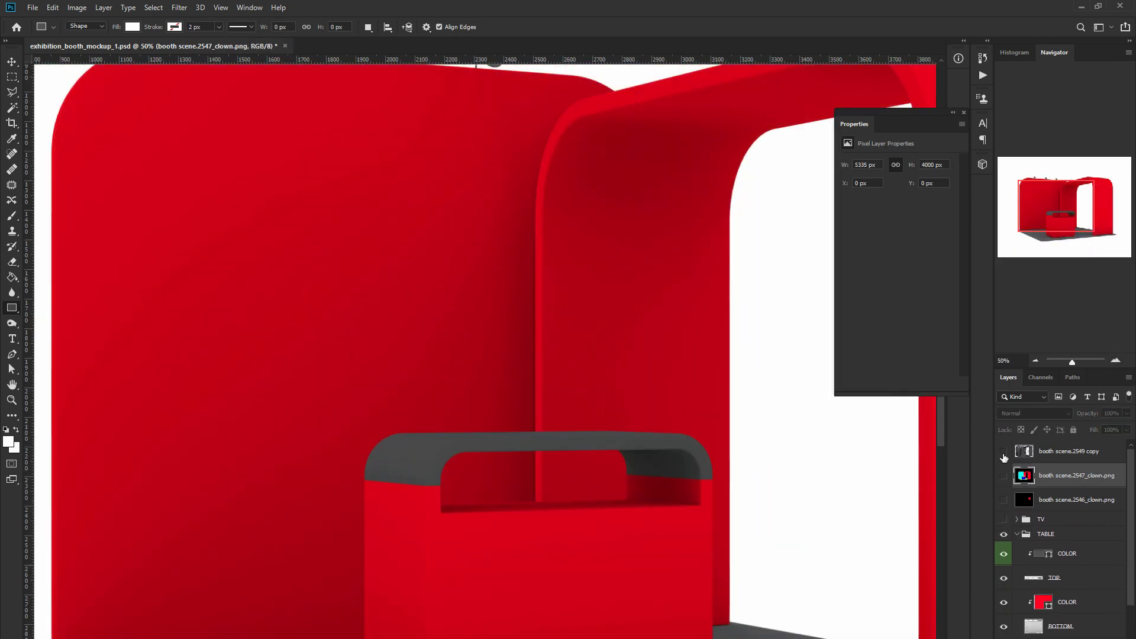
pyautogui.click(1004, 451)
pyautogui.click(1036, 360)
pyautogui.click(1116, 362)
pyautogui.hotkey('ctrl', '-')
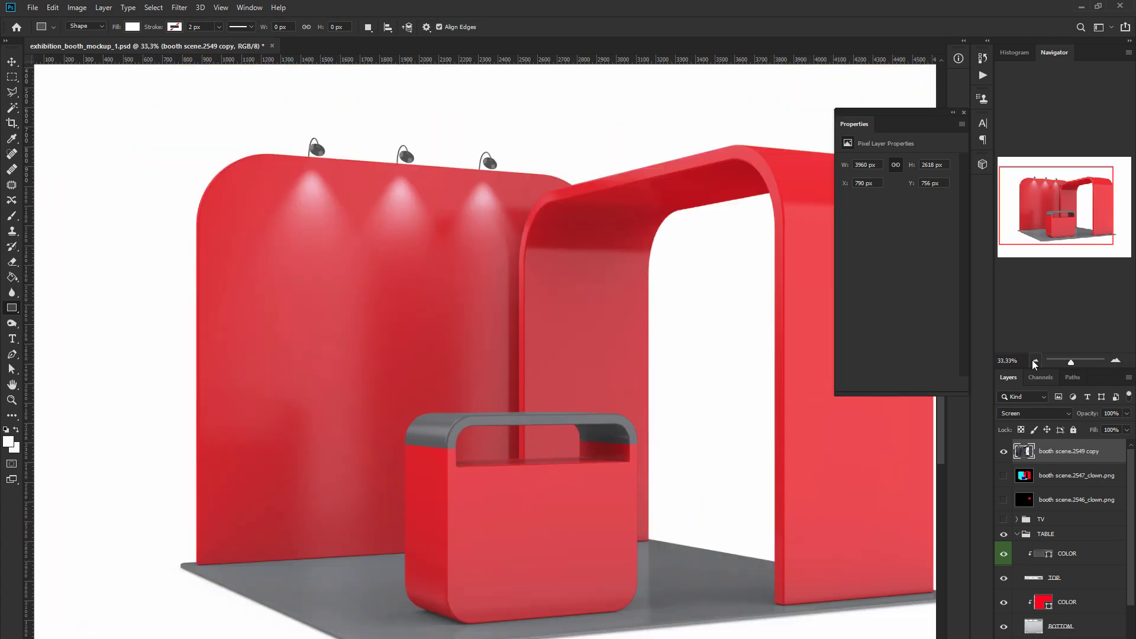
# Step: Darken the lighting copy's midtones to about 0.64 with Levels and merge it down
pyautogui.rightClick(1080, 455)
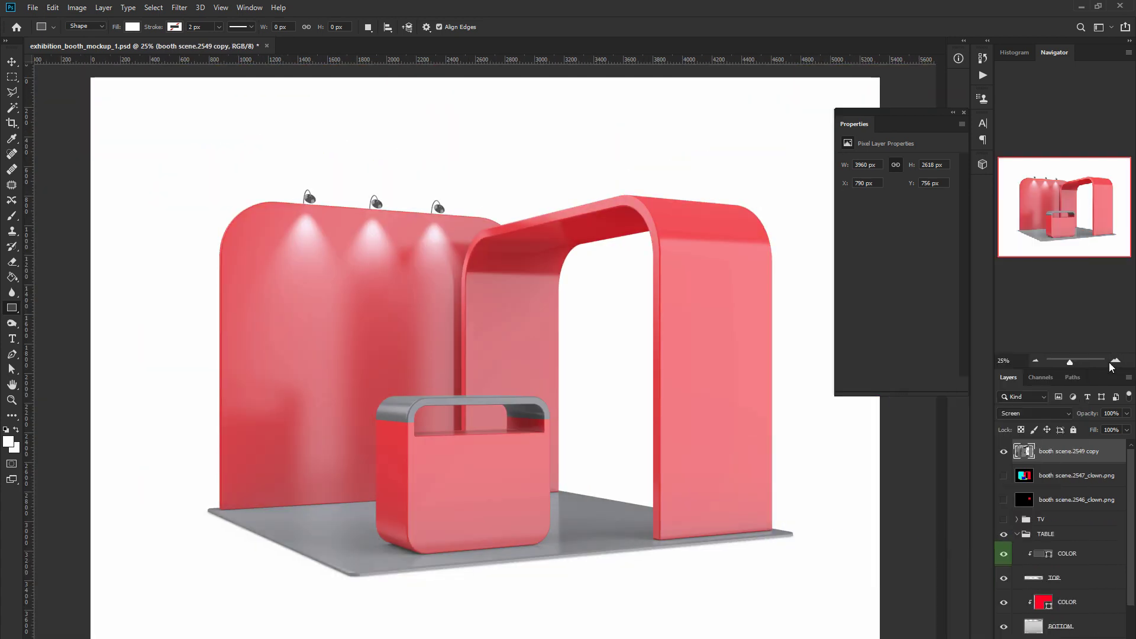
pyautogui.click(1116, 362)
pyautogui.moveTo(906, 248); pyautogui.dragTo(951, 248)
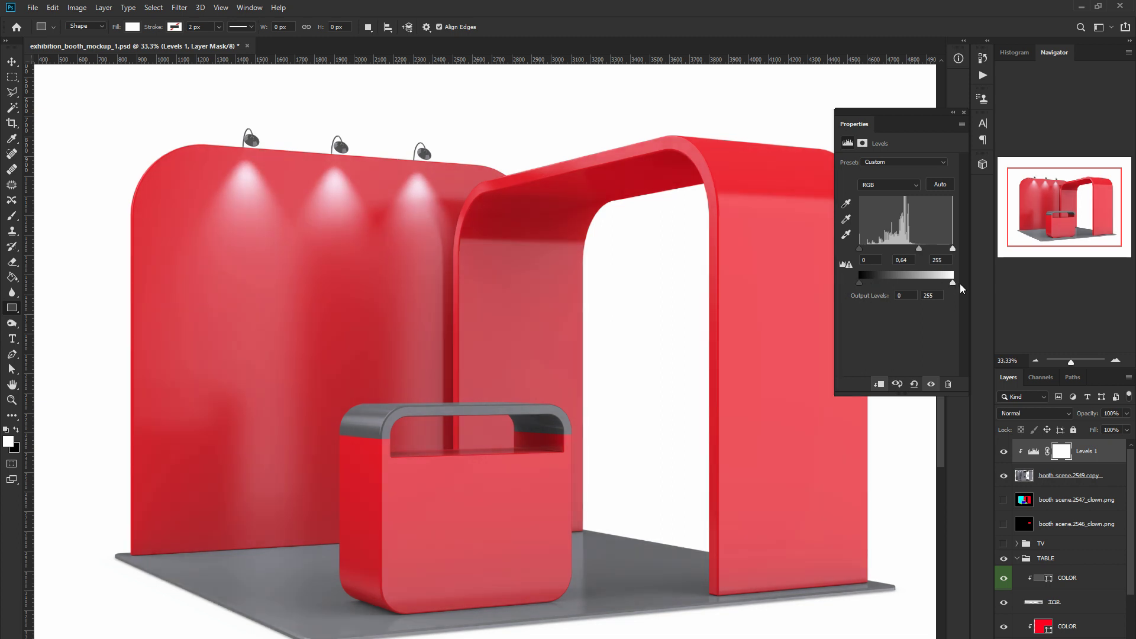
pyautogui.rightClick(1096, 456)
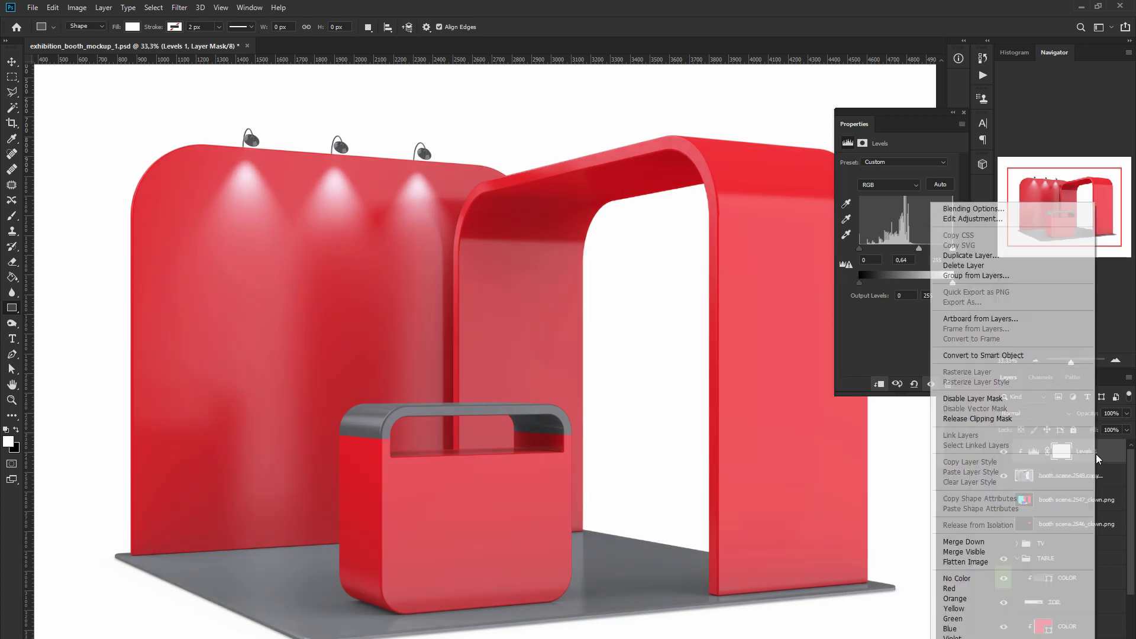
pyautogui.click(1005, 500)
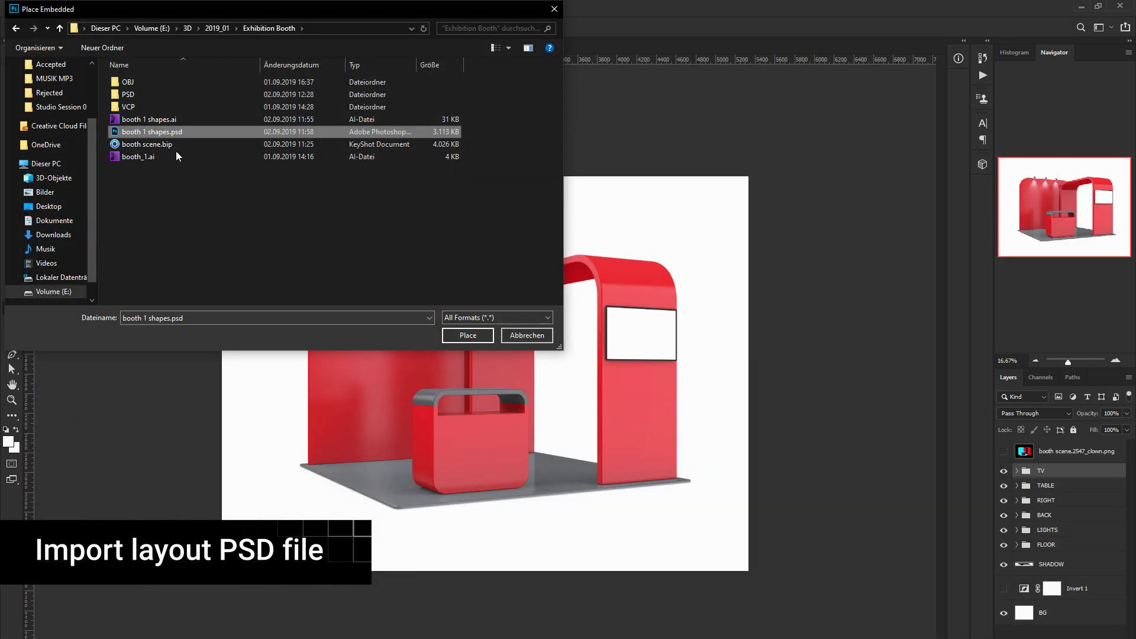
# Step: Place the booth 1 shapes layout, then enlarge and position it over the booth
pyautogui.click(467, 335)
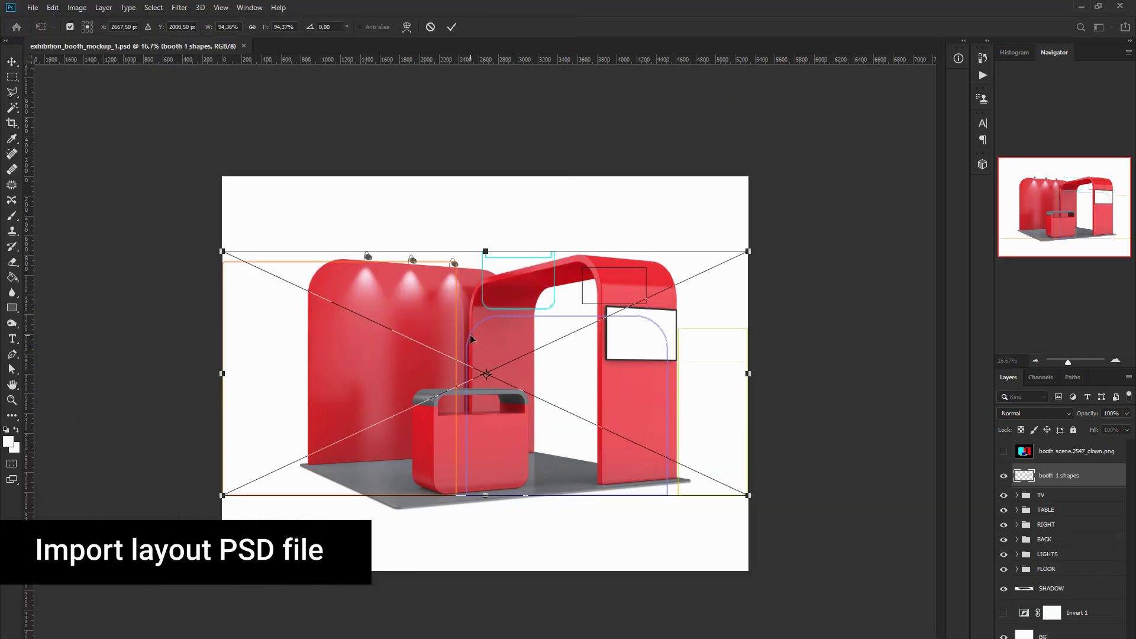
pyautogui.moveTo(294, 264); pyautogui.dragTo(136, 211)
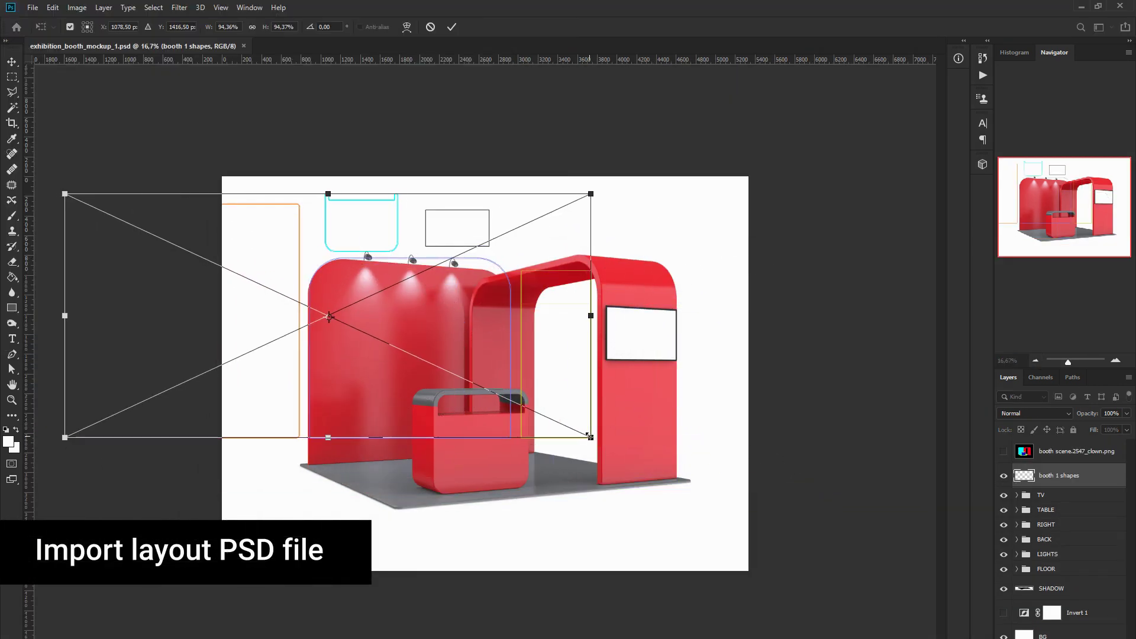
pyautogui.moveTo(590, 436); pyautogui.dragTo(686, 477)
pyautogui.moveTo(686, 193)
pyautogui.mouseDown()
pyautogui.moveTo(626, 190)
pyautogui.moveTo(636, 182)
pyautogui.mouseUp()
pyautogui.moveTo(535, 325); pyautogui.dragTo(540, 326)
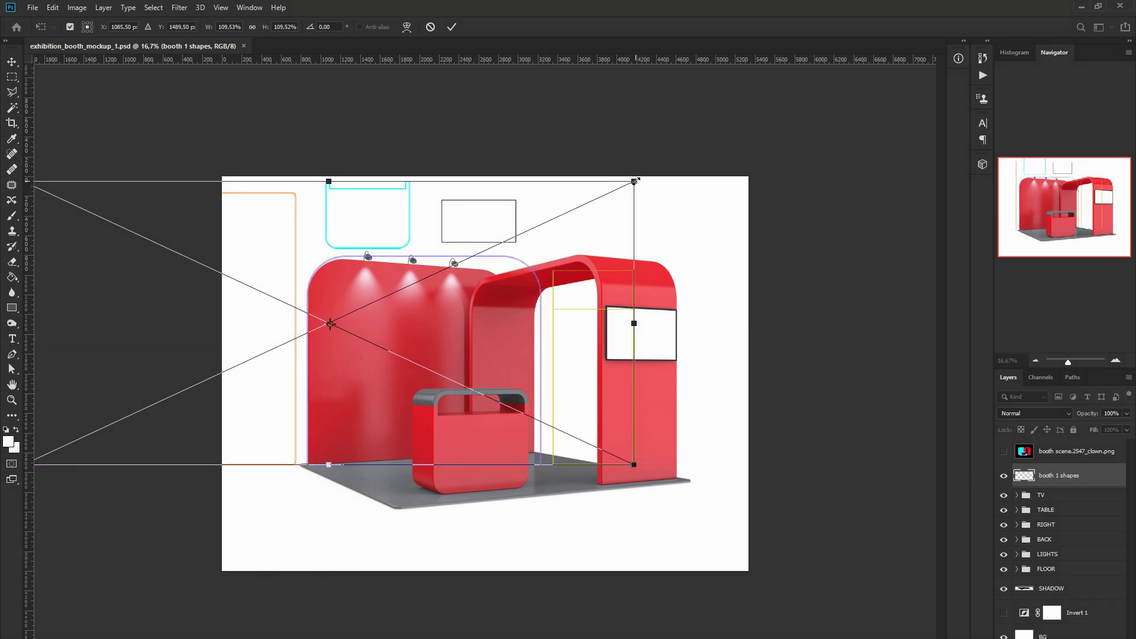
pyautogui.moveTo(635, 182); pyautogui.dragTo(638, 178)
pyautogui.click(451, 27)
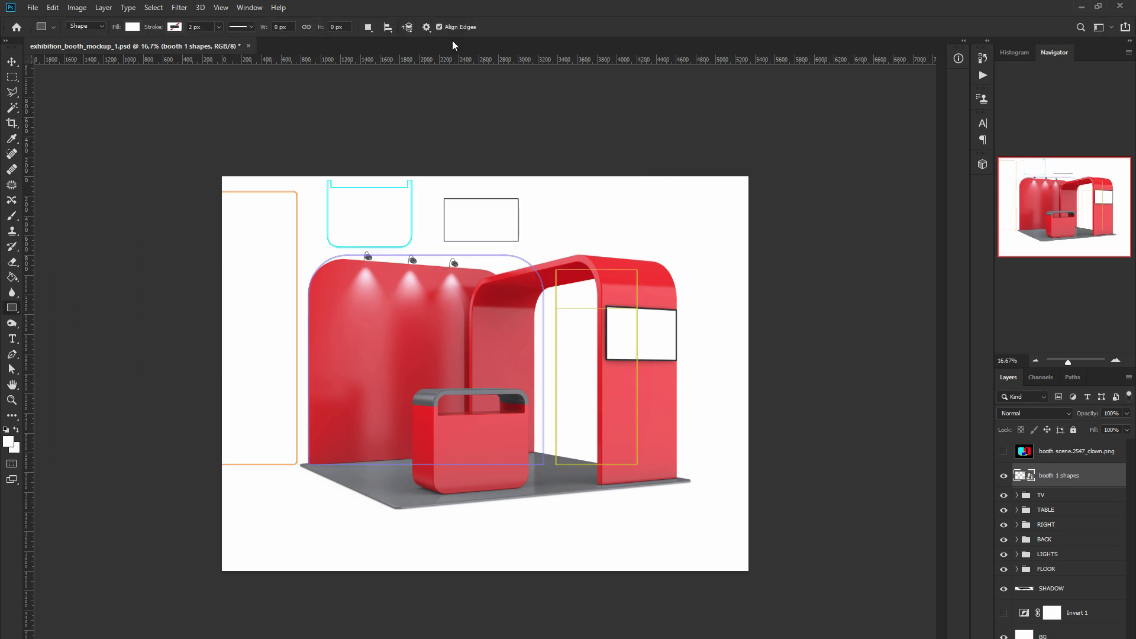
# Step: Shift the layout right and down, then Alt-drag a booth 1 shapes copy to the left
pyautogui.moveTo(387, 294); pyautogui.dragTo(664, 321)
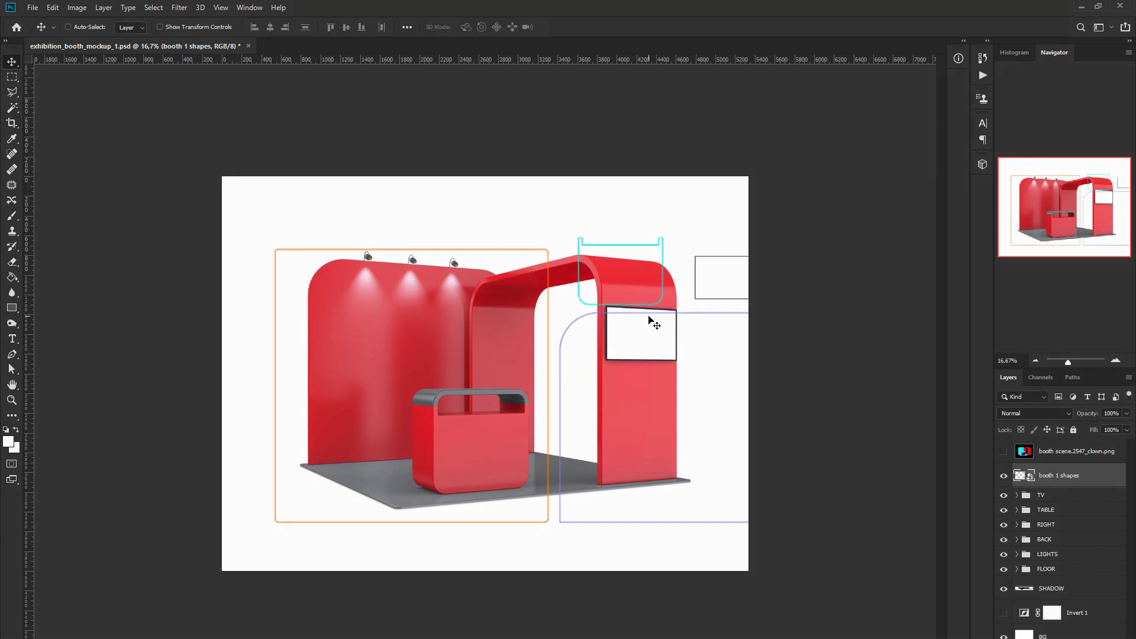
pyautogui.moveTo(650, 322)
pyautogui.mouseDown()
pyautogui.moveTo(446, 318)
pyautogui.moveTo(487, 322)
pyautogui.mouseUp()
pyautogui.rightClick(1114, 524)
# Step: Duplicate the layout and edit booth 1 shapes contents to keep only the Layer 3 outline
pyautogui.press('Escape')
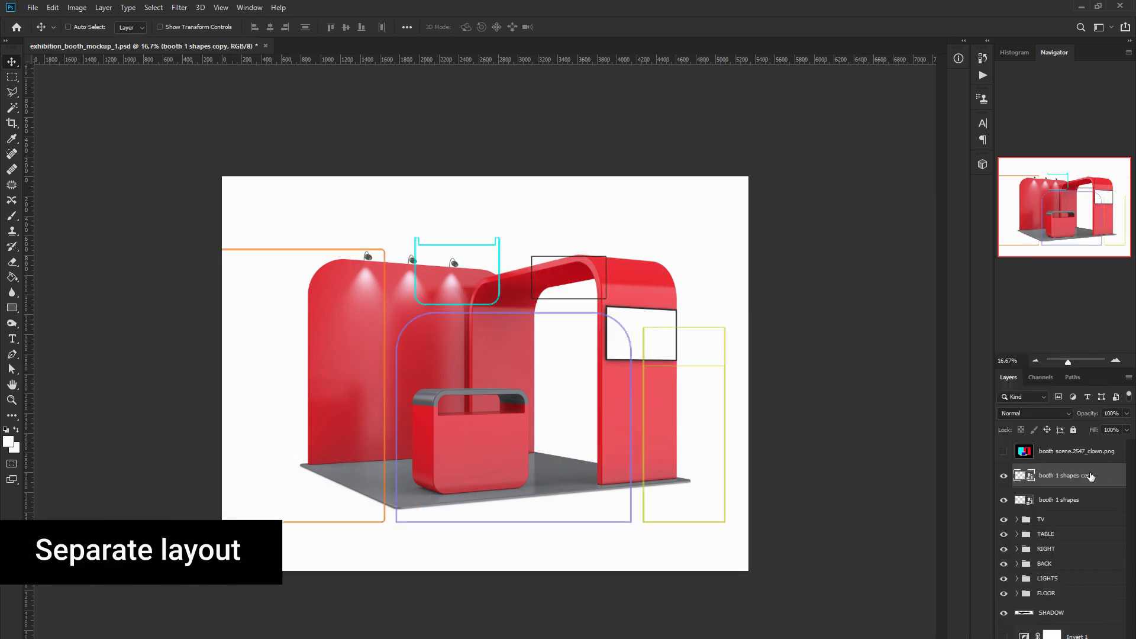
pyautogui.rightClick(1091, 476)
pyautogui.click(953, 273)
pyautogui.doubleClick(1020, 573)
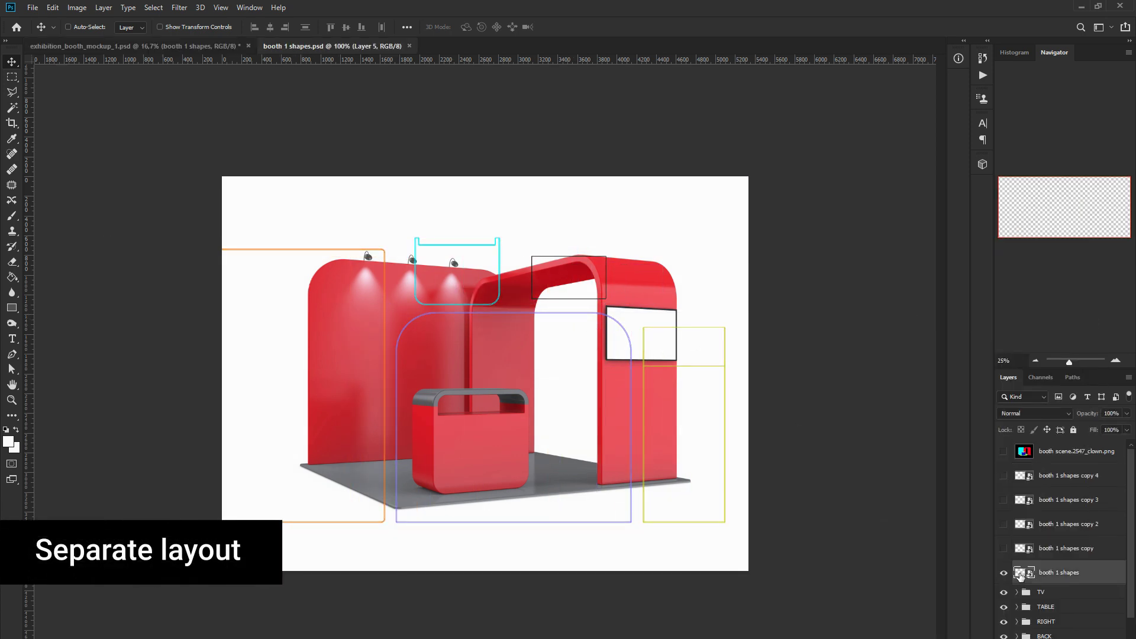
pyautogui.click(1003, 476)
pyautogui.click(1004, 500)
pyautogui.click(1004, 549)
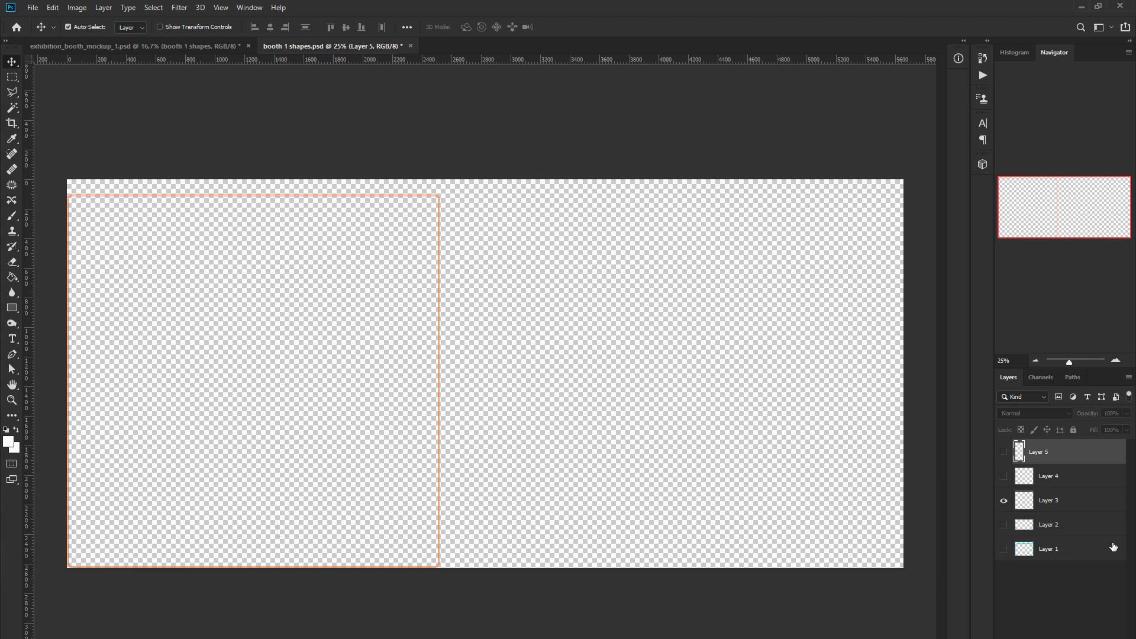
pyautogui.moveTo(485, 386); pyautogui.dragTo(448, 398)
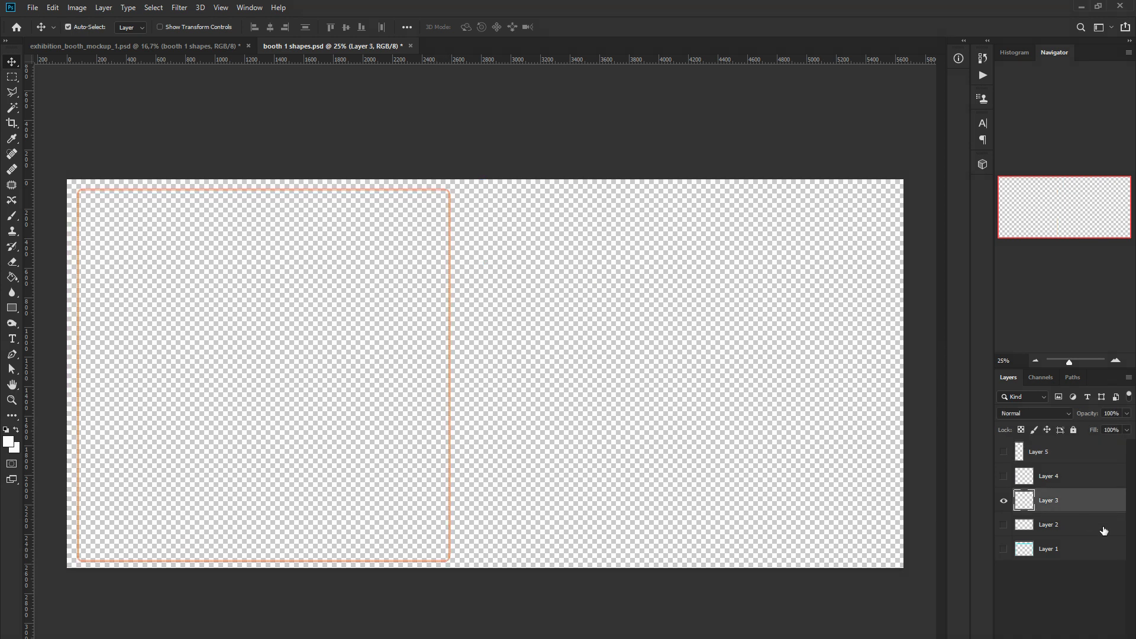
pyautogui.hotkey('ctrl', 's')
pyautogui.hotkey('ctrl', 'w')
# Step: Rasterize the booth 1 shapes layer, hide it, and show booth 1 shapes copy
pyautogui.rightClick(1032, 573)
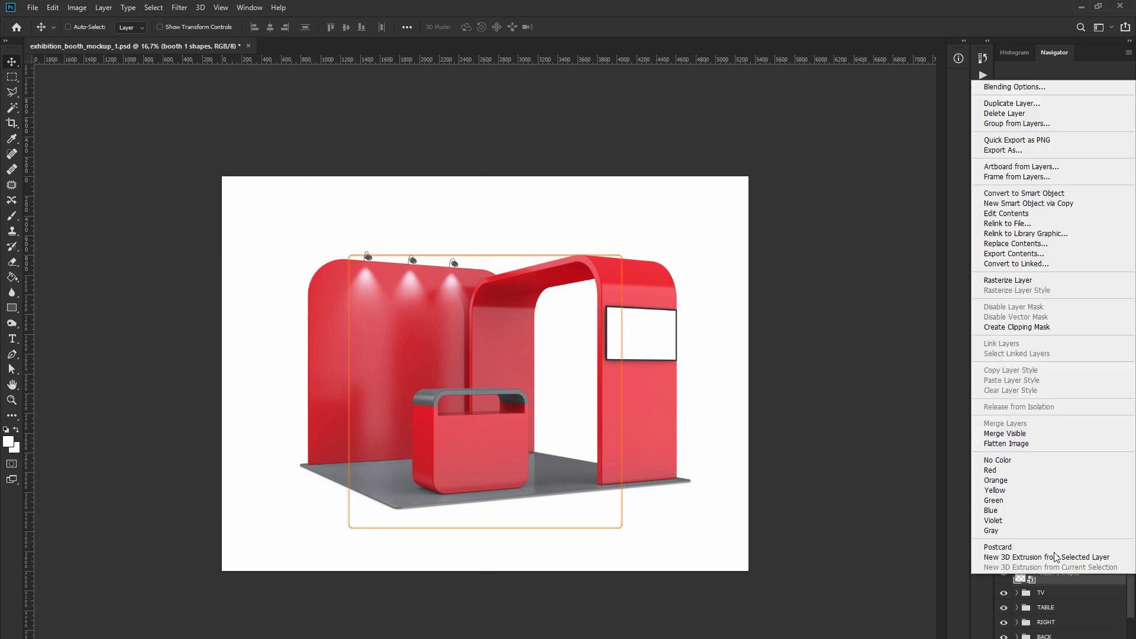
pyautogui.click(1004, 294)
pyautogui.click(1003, 572)
pyautogui.click(1003, 548)
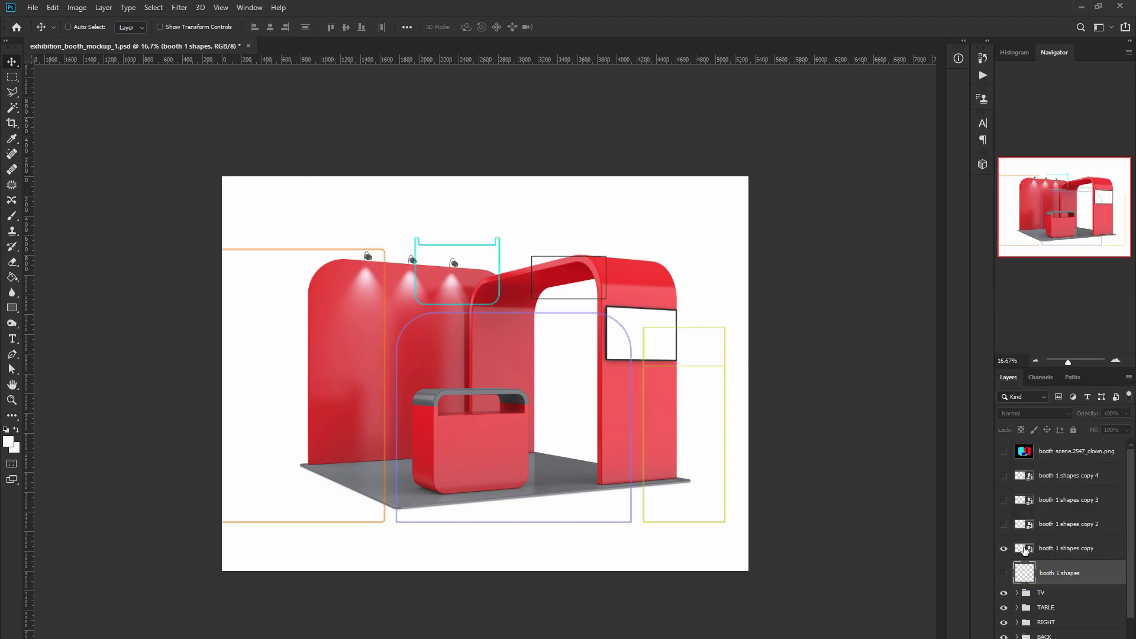
# Step: In booth 1 shapes copy, hide Layers 1–3 and move the Layer 4 outline toward the centre
pyautogui.doubleClick(1019, 550)
pyautogui.moveTo(1004, 501); pyautogui.dragTo(1004, 549)
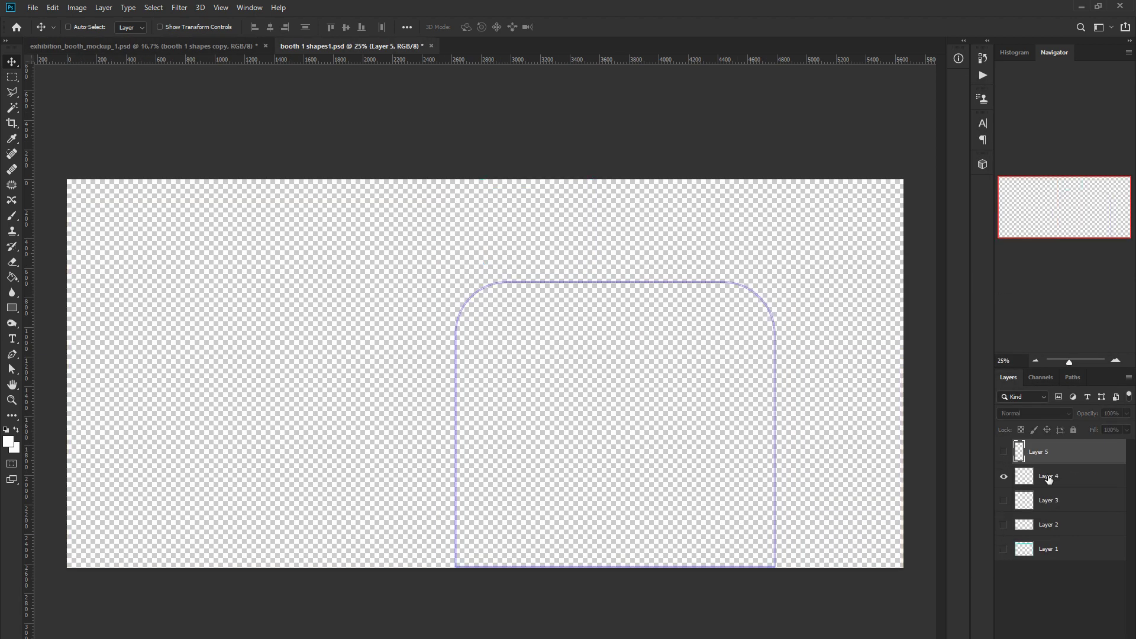
pyautogui.click(1047, 476)
pyautogui.moveTo(775, 446); pyautogui.dragTo(685, 402)
pyautogui.hotkey('ctrl', 's')
pyautogui.click(430, 46)
# Step: Rasterize booth 1 shapes copy and select the booth 1 shapes layer in FLOOR
pyautogui.rightClick(1079, 549)
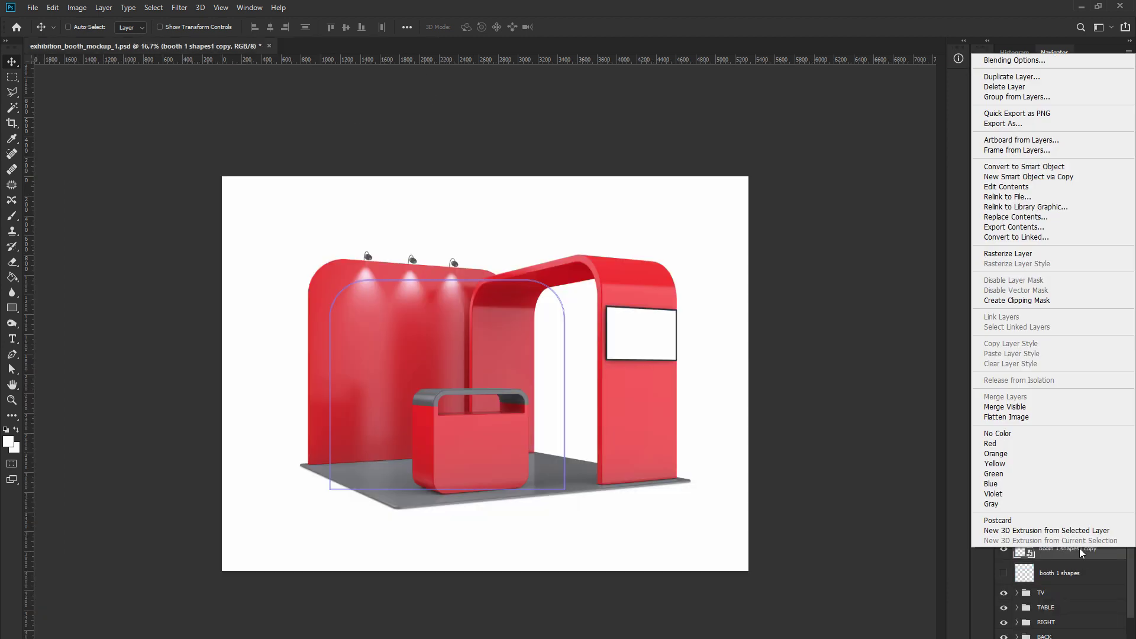
pyautogui.click(1015, 253)
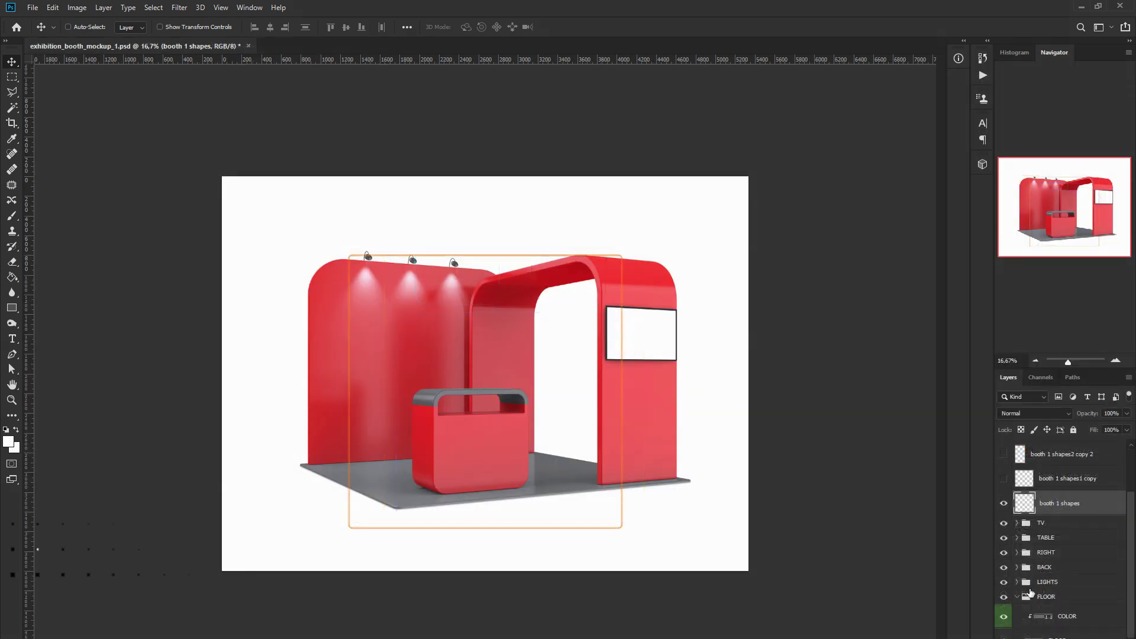
pyautogui.click(1067, 595)
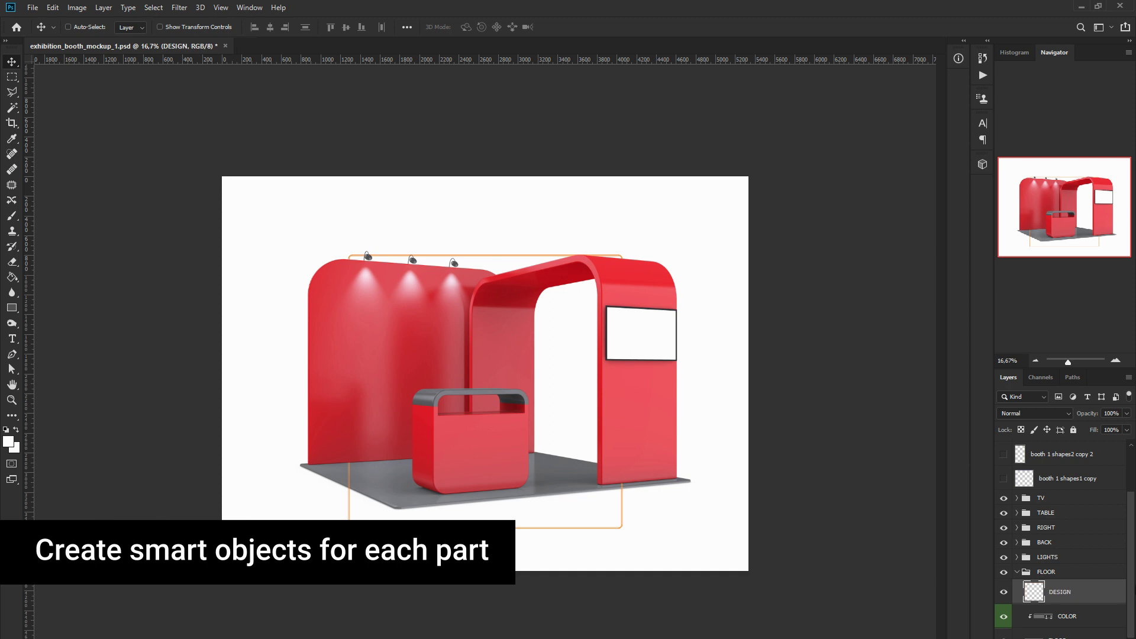
# Step: Convert the floor's DESIGN layer to a smart object and open its contents
pyautogui.rightClick(1081, 597)
pyautogui.click(1015, 253)
pyautogui.rightClick(1034, 598)
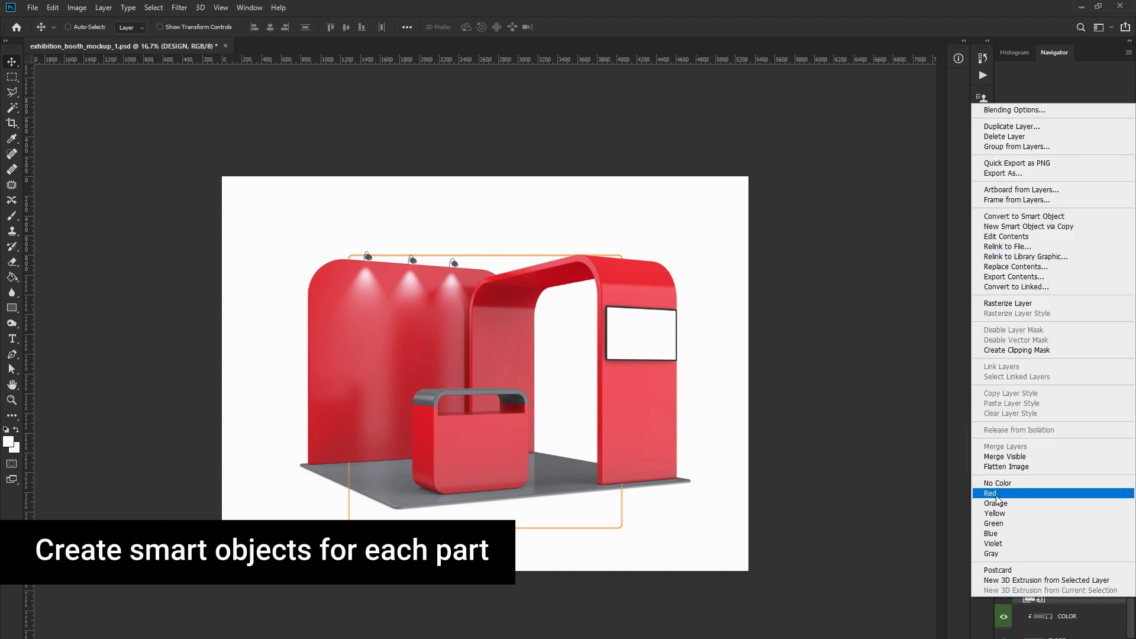
pyautogui.doubleClick(1034, 600)
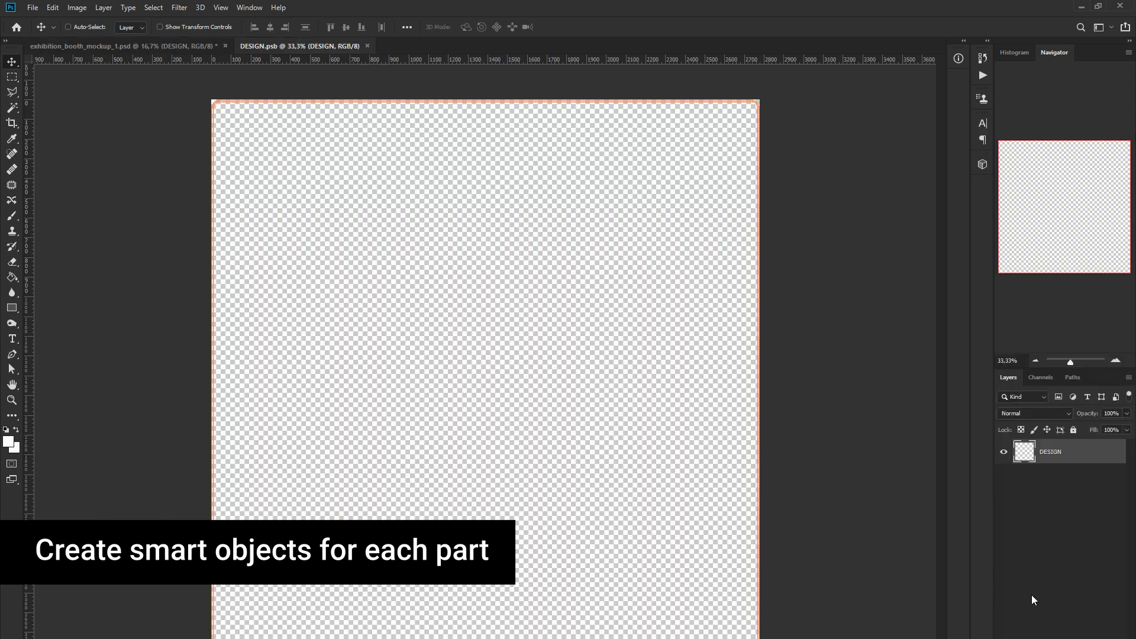
# Step: Add a grid Pattern Fill layer inside DESIGN and return to the mockup
pyautogui.click(109, 9)
pyautogui.click(251, 175)
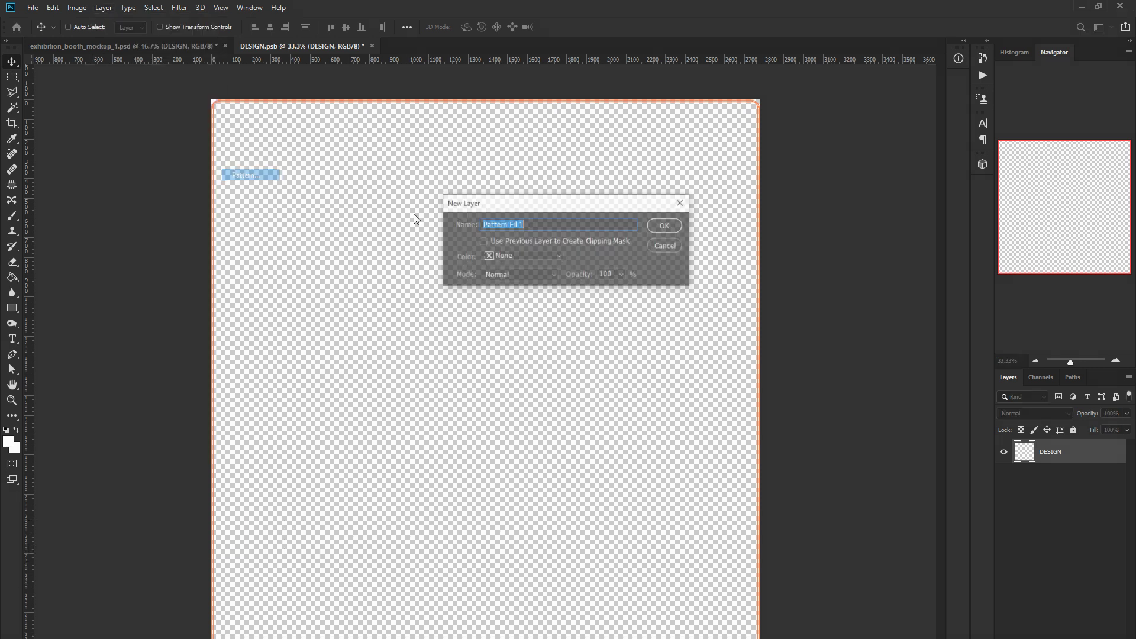
pyautogui.press('Return')
pyautogui.click(790, 403)
pyautogui.click(684, 434)
pyautogui.click(928, 375)
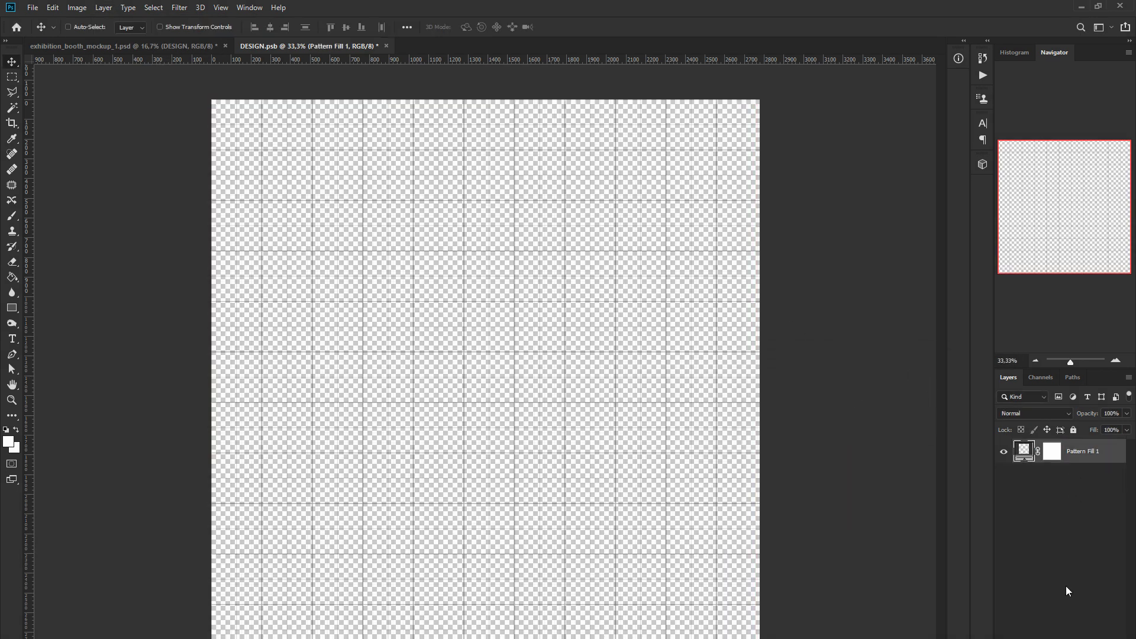
pyautogui.click(381, 46)
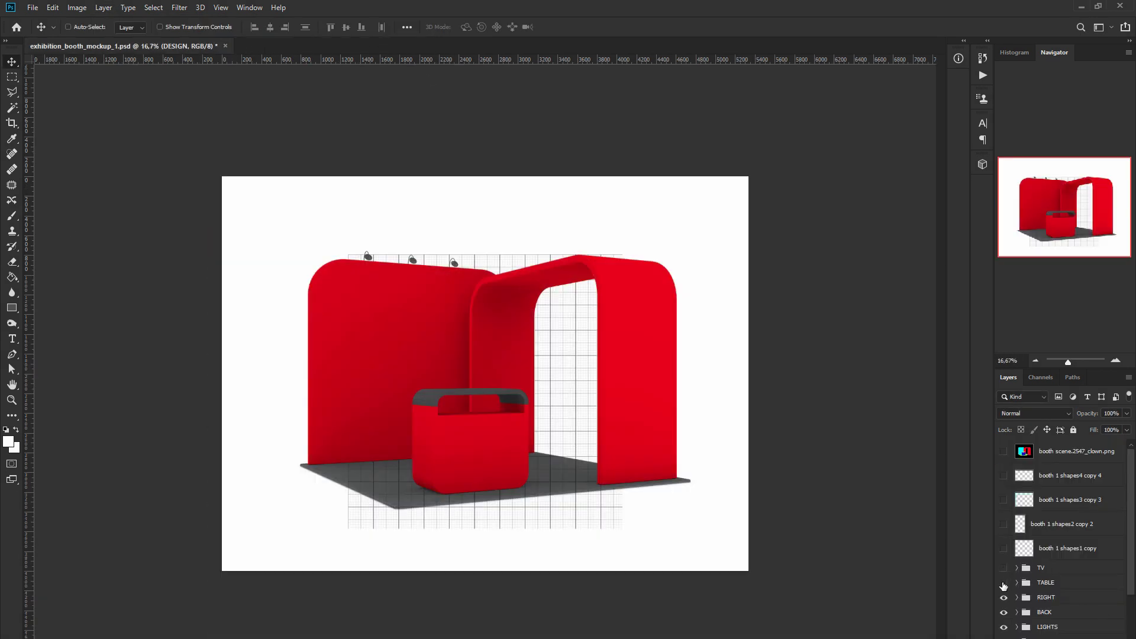
# Step: Hide the floor's COLOR layer
pyautogui.moveTo(1004, 567); pyautogui.dragTo(1003, 626)
pyautogui.scroll(-3, 1058, 592)
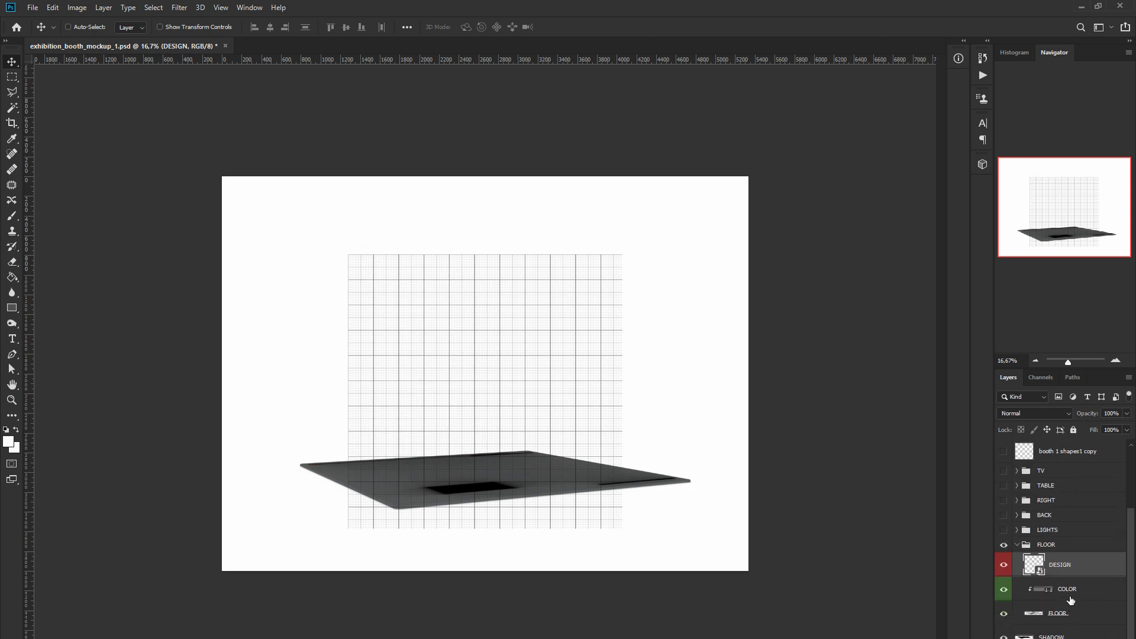
pyautogui.click(1004, 589)
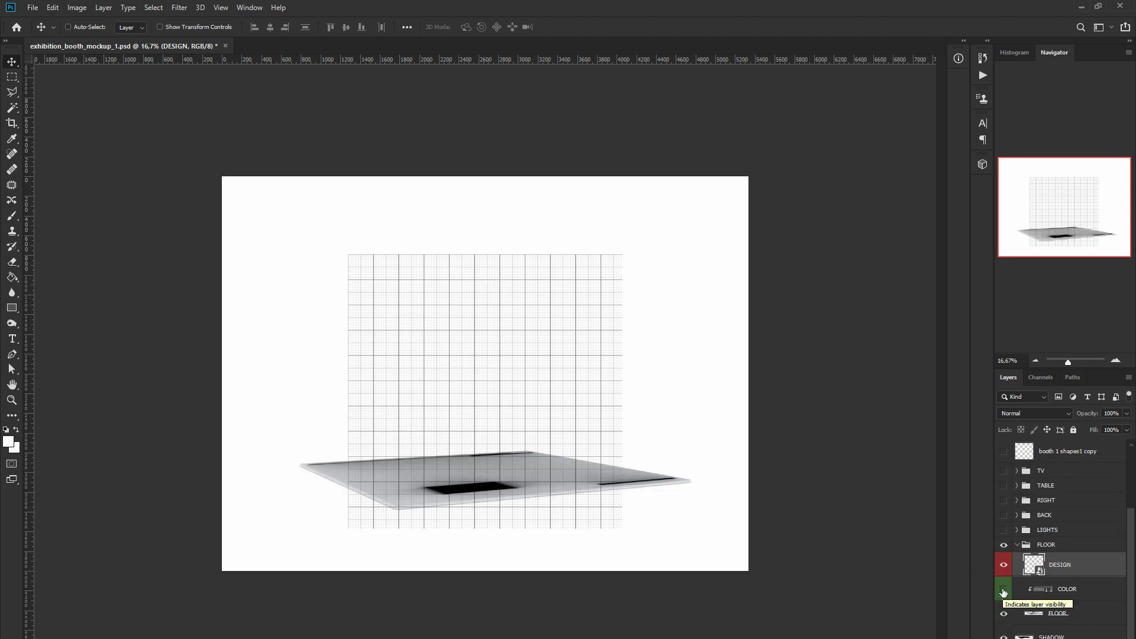
# Step: Skew the DESIGN grid so its corners match the floor's perspective
pyautogui.click(53, 7)
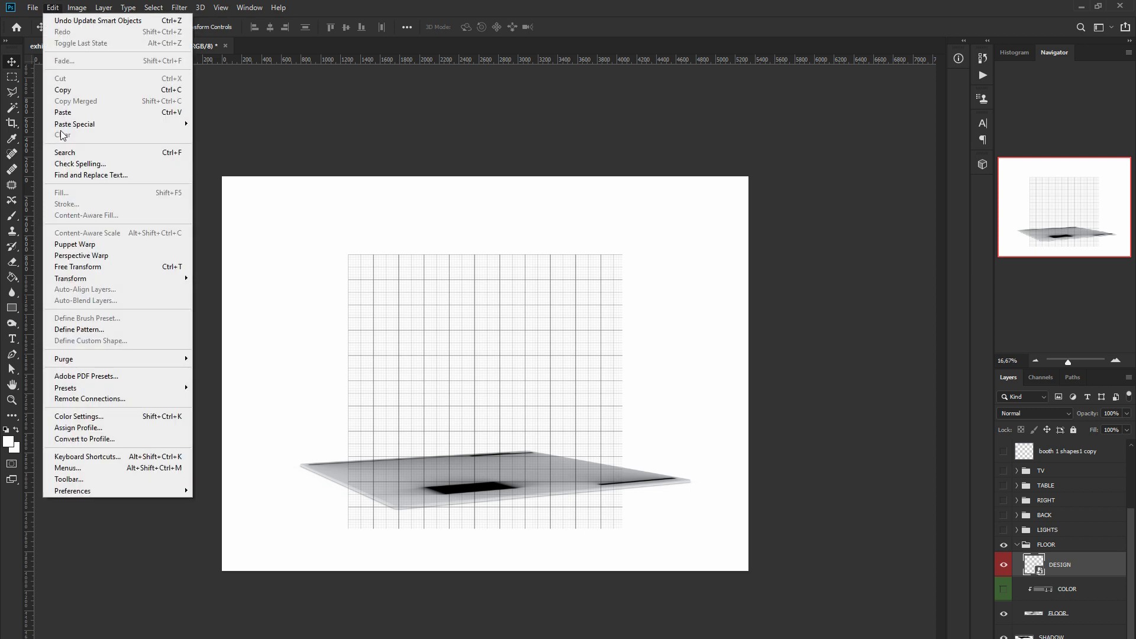
pyautogui.click(223, 328)
pyautogui.moveTo(348, 255); pyautogui.dragTo(301, 463)
pyautogui.moveTo(622, 255)
pyautogui.mouseDown()
pyautogui.moveTo(557, 370)
pyautogui.moveTo(690, 472)
pyautogui.mouseUp()
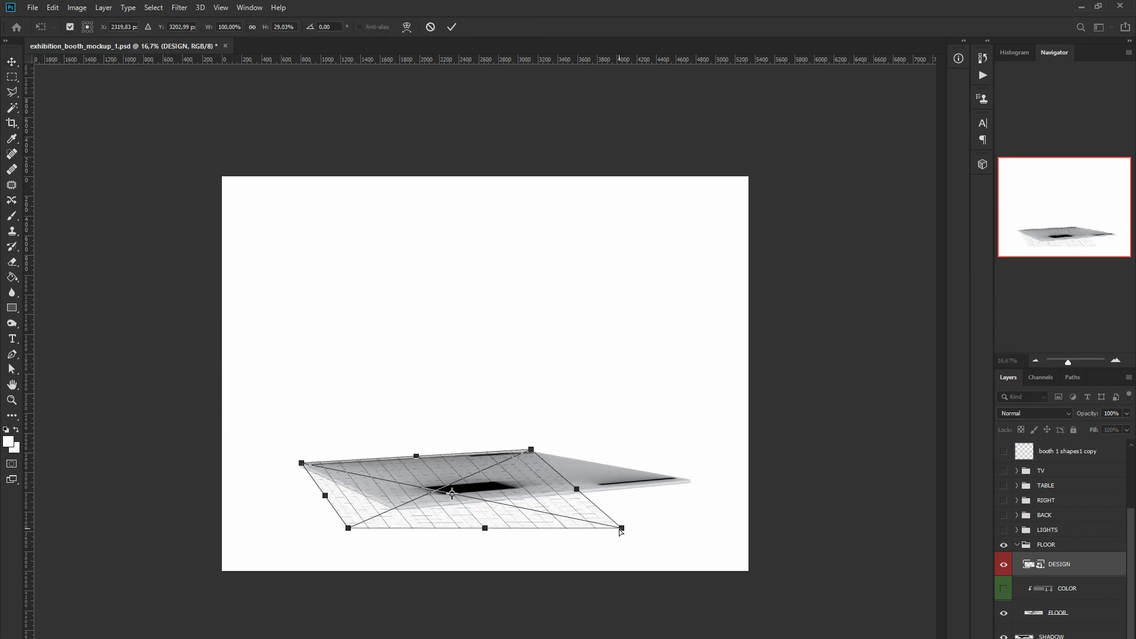
pyautogui.moveTo(347, 527); pyautogui.dragTo(396, 507)
pyautogui.click(1115, 362)
pyautogui.hotkey('ctrl', '1')
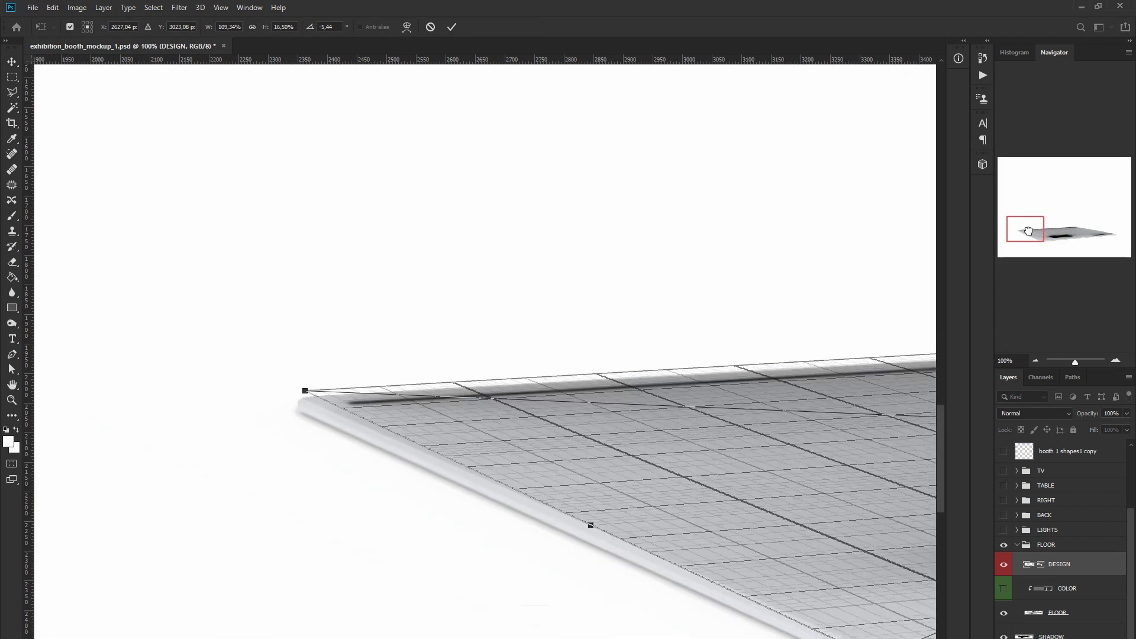
pyautogui.moveTo(304, 393); pyautogui.dragTo(461, 294)
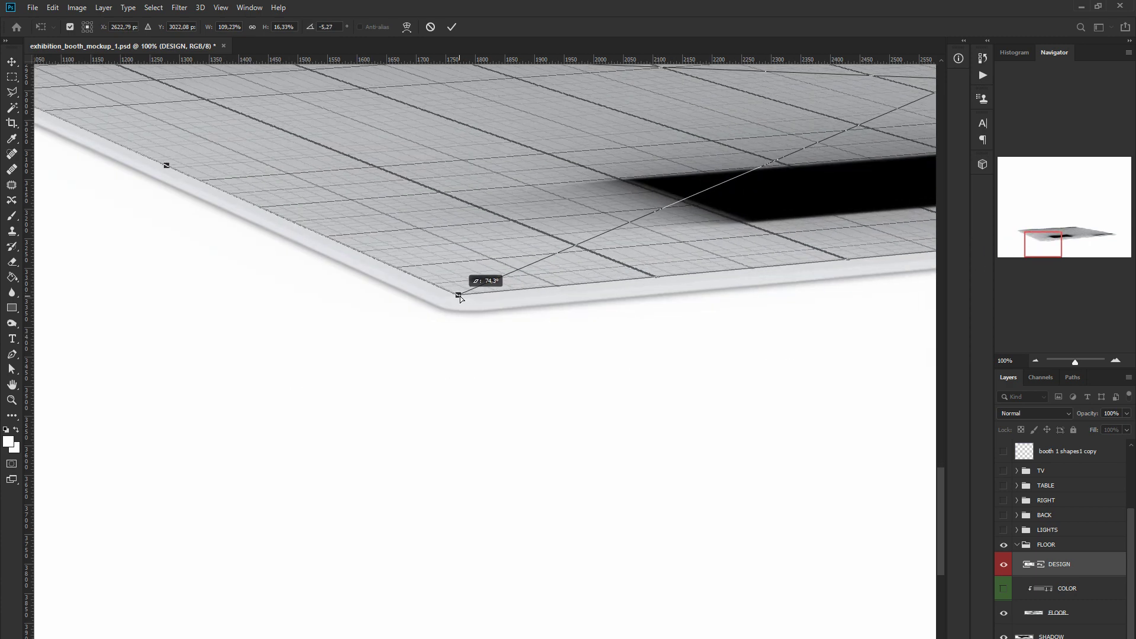
pyautogui.hscroll(10, 834, 312)
pyautogui.moveTo(834, 311)
pyautogui.mouseDown()
pyautogui.moveTo(799, 318)
pyautogui.moveTo(807, 313)
pyautogui.mouseUp()
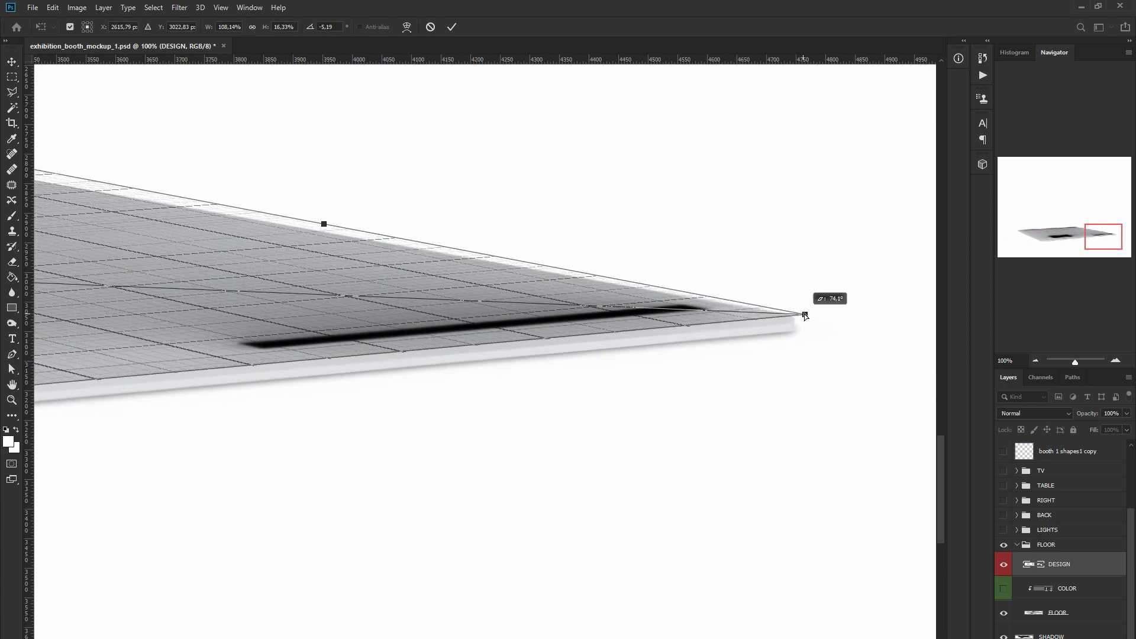
pyautogui.hscroll(-10, 807, 312)
pyautogui.moveTo(427, 340); pyautogui.dragTo(408, 352)
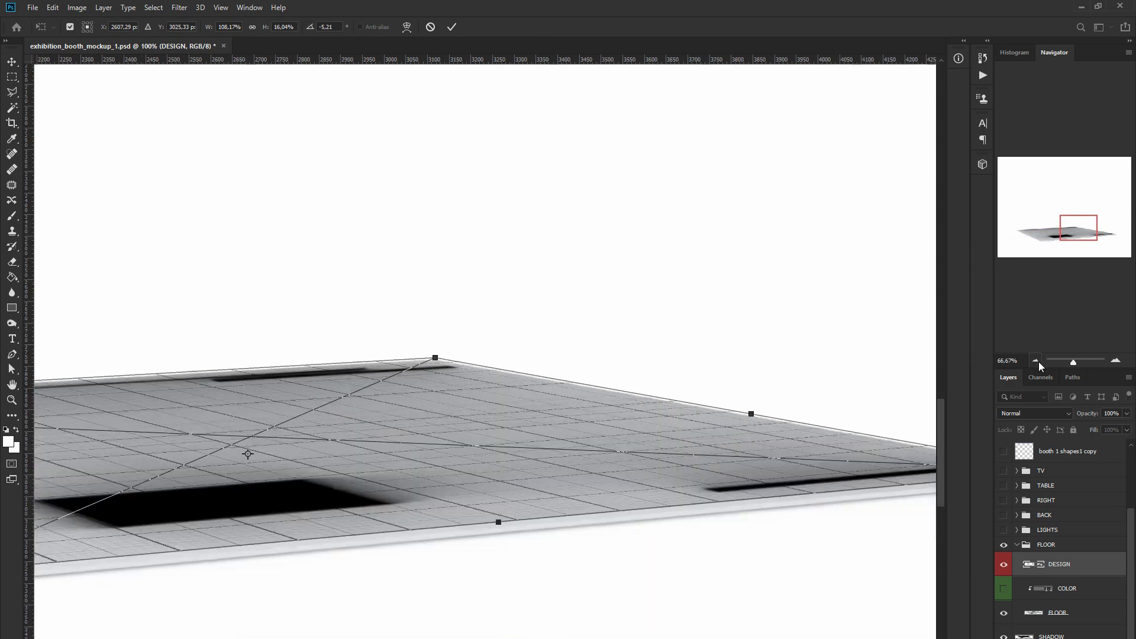
pyautogui.hotkey('ctrl', '-')
pyautogui.hotkey('ctrl', '-')
pyautogui.hotkey('ctrl', '-')
# Step: Mask the grid to the FLOOR shape and inspect the masked edges
pyautogui.click(1034, 615)
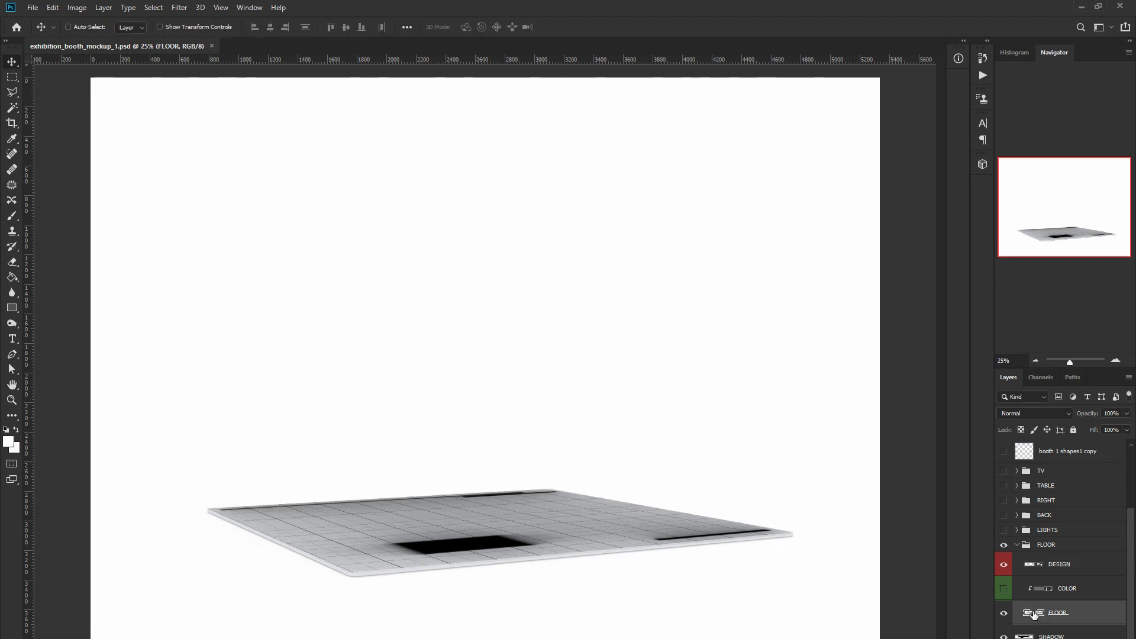
pyautogui.click(1059, 565)
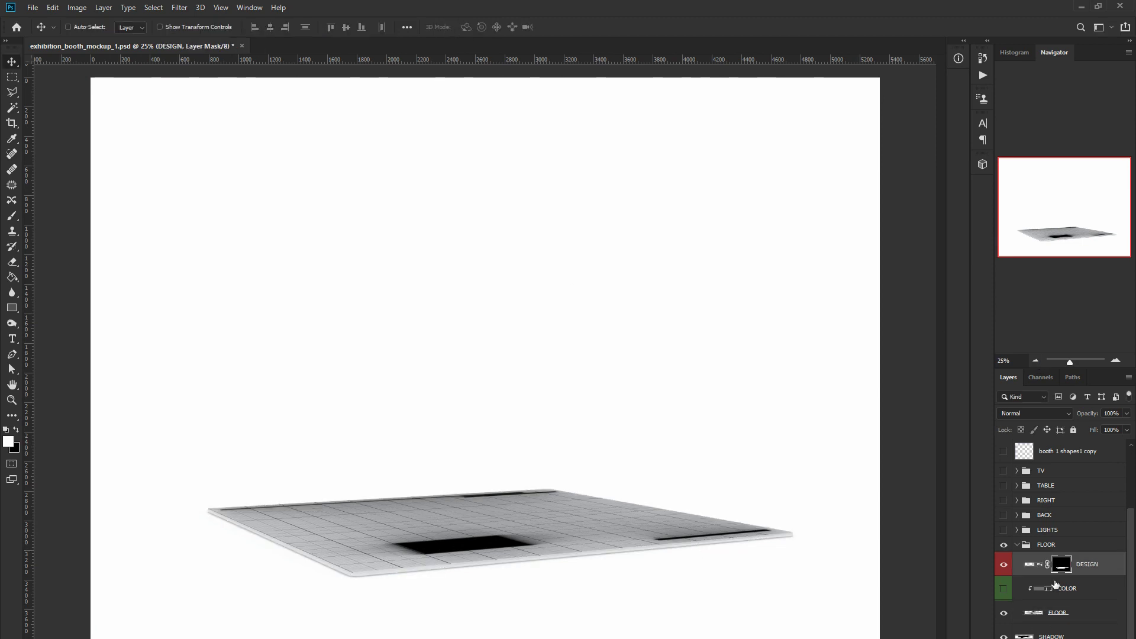
pyautogui.hotkey('ctrl', '+')
pyautogui.hotkey('ctrl', '+')
pyautogui.hotkey('ctrl', '+')
pyautogui.moveTo(1065, 208); pyautogui.dragTo(1107, 226)
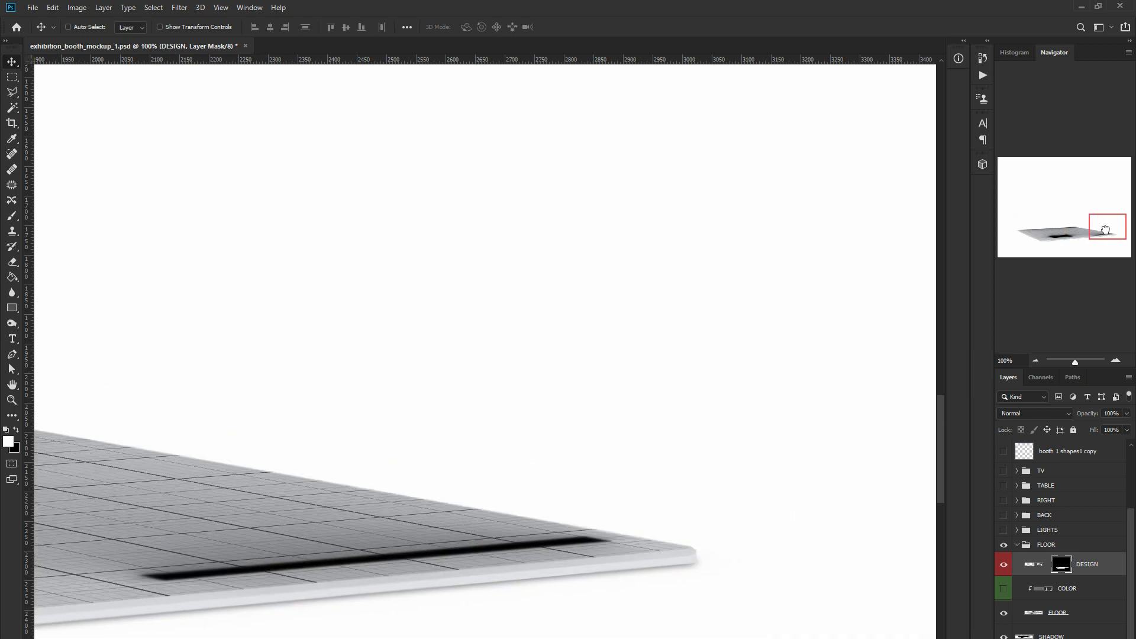
pyautogui.hotkey('ctrl', '-')
pyautogui.hotkey('ctrl', '-')
pyautogui.hotkey('ctrl', '-')
# Step: Change the DESIGN pattern fill to light vertical wood at 50% scale and save
pyautogui.doubleClick(1032, 569)
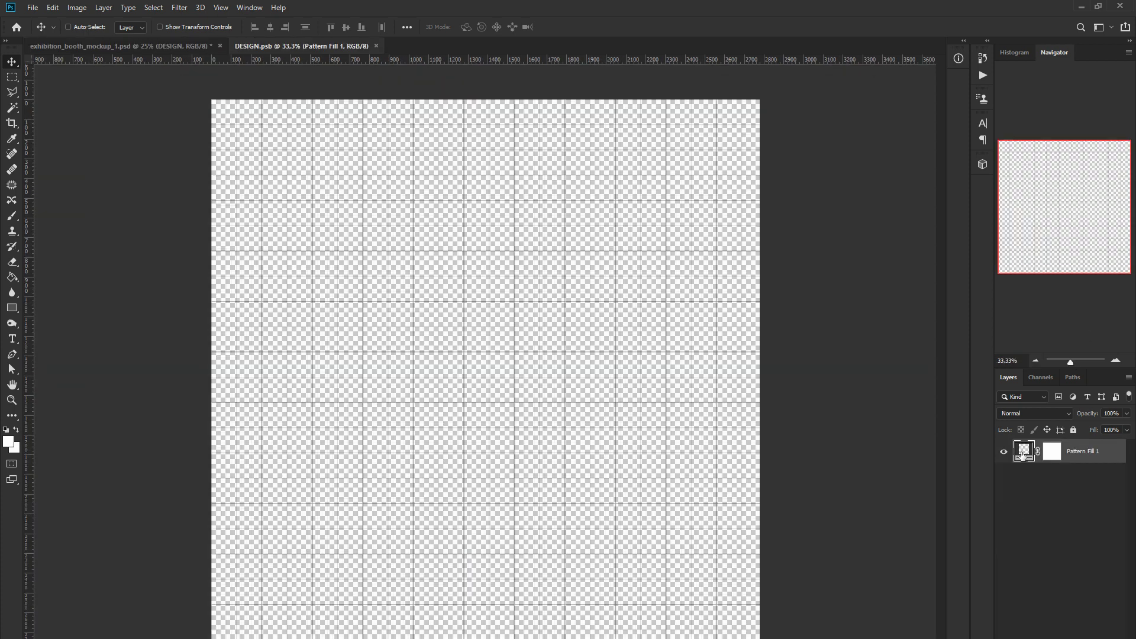
pyautogui.doubleClick(1023, 451)
pyautogui.click(769, 399)
pyautogui.click(743, 493)
pyautogui.click(743, 492)
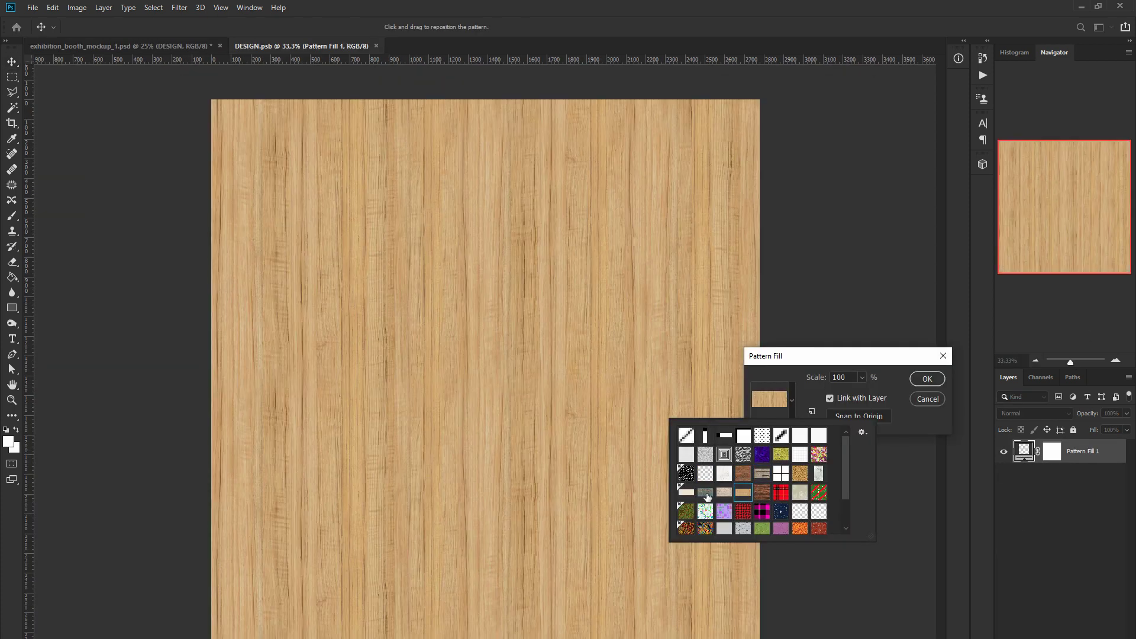
pyautogui.click(743, 492)
pyautogui.doubleClick(843, 378)
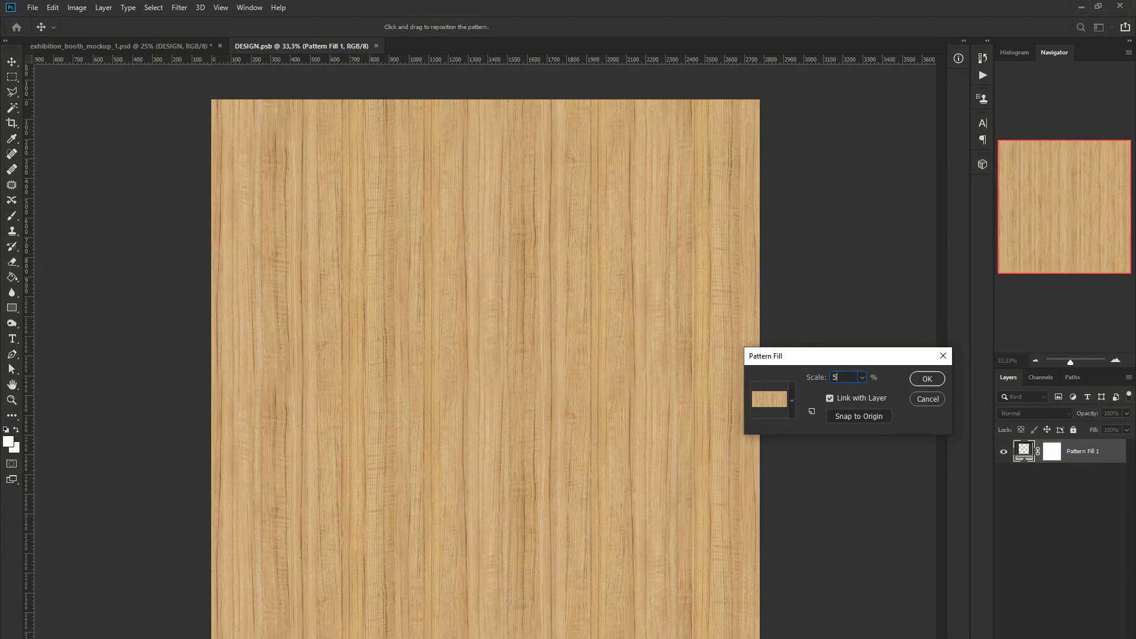
pyautogui.write('50')
pyautogui.click(927, 378)
pyautogui.hotkey('ctrl', 's')
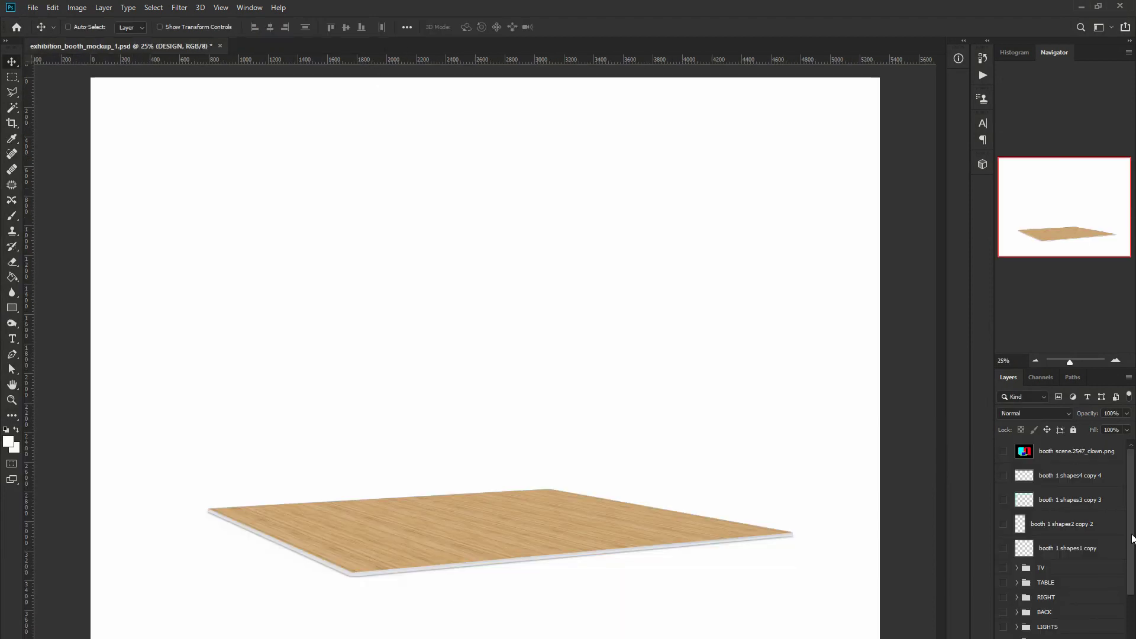
# Step: Duplicate FLOOR as a SHADOW layer set to Multiply and clipped to DESIGN
pyautogui.moveTo(1132, 538)
pyautogui.mouseDown()
pyautogui.moveTo(1132, 603)
pyautogui.moveTo(1046, 549)
pyautogui.mouseUp()
pyautogui.click(1095, 608)
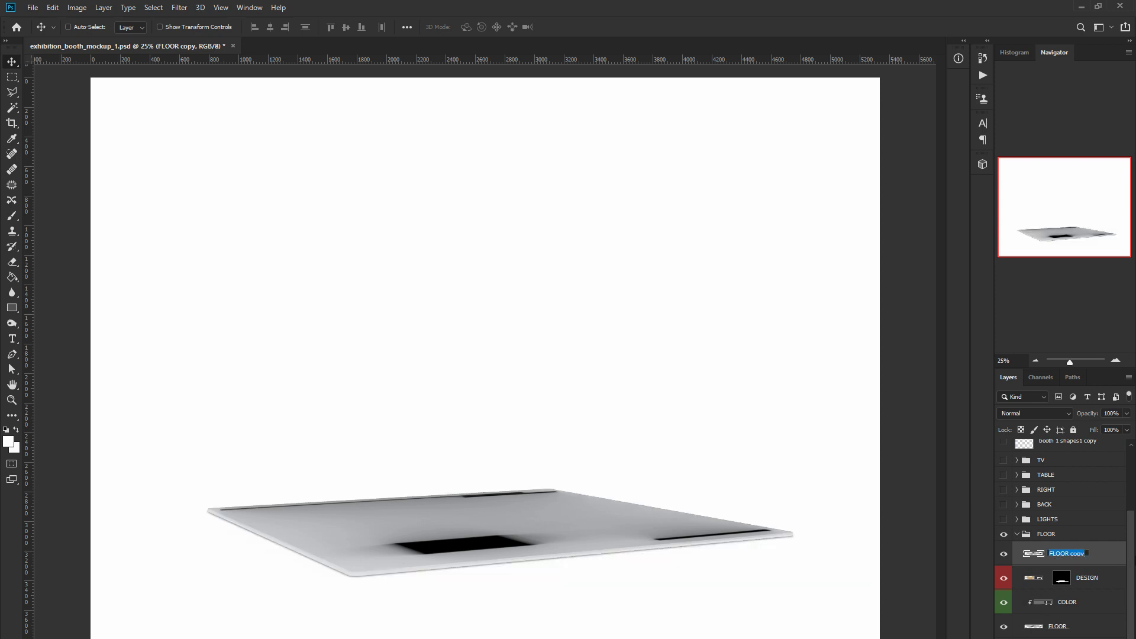
pyautogui.click(1034, 413)
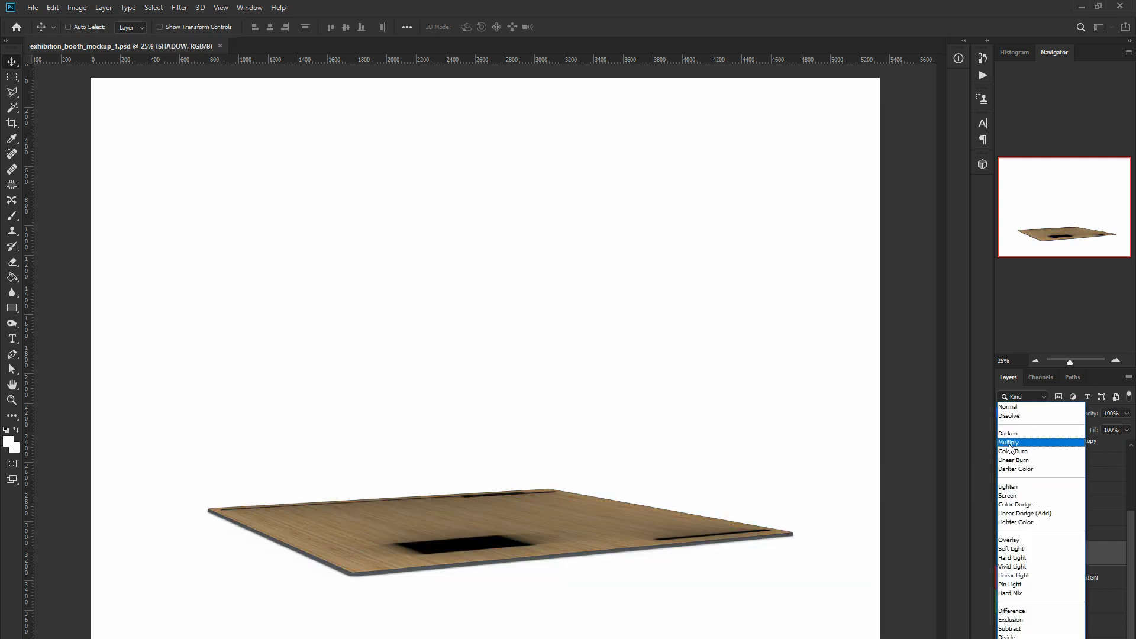
pyautogui.click(1018, 464)
pyautogui.click(1116, 360)
pyautogui.moveTo(1068, 228); pyautogui.dragTo(1058, 239)
pyautogui.keyDown('alt'); pyautogui.click(1030, 562); pyautogui.keyUp('alt')
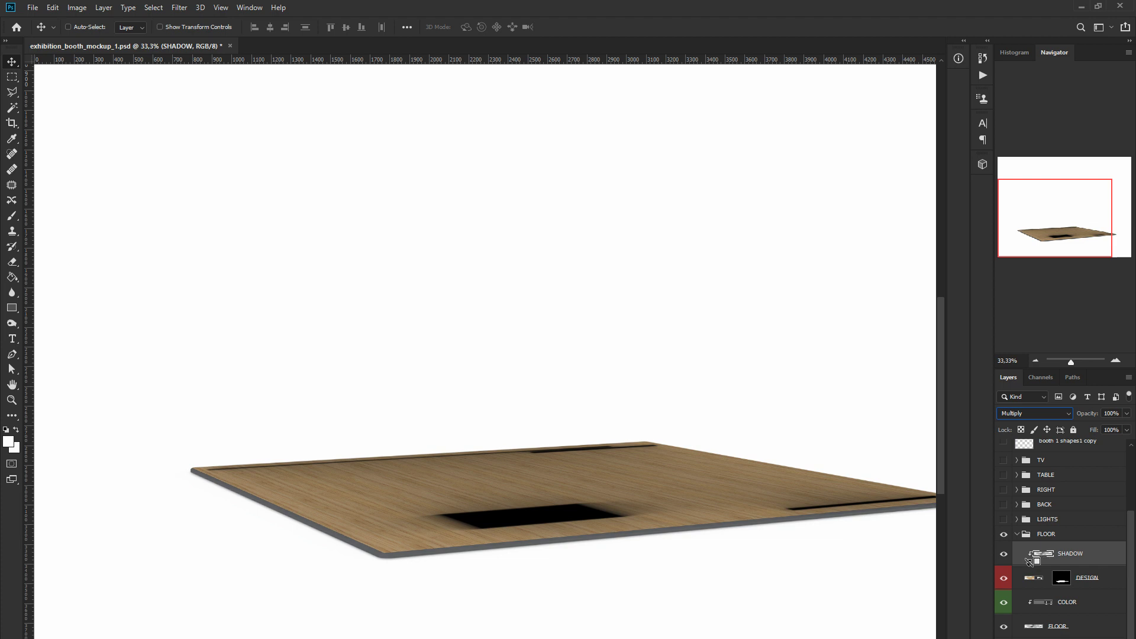
# Step: Brighten SHADOW with a merged-down Levels adjustment, then open the next DESIGN smart object
pyautogui.click(1041, 636)
pyautogui.click(1056, 522)
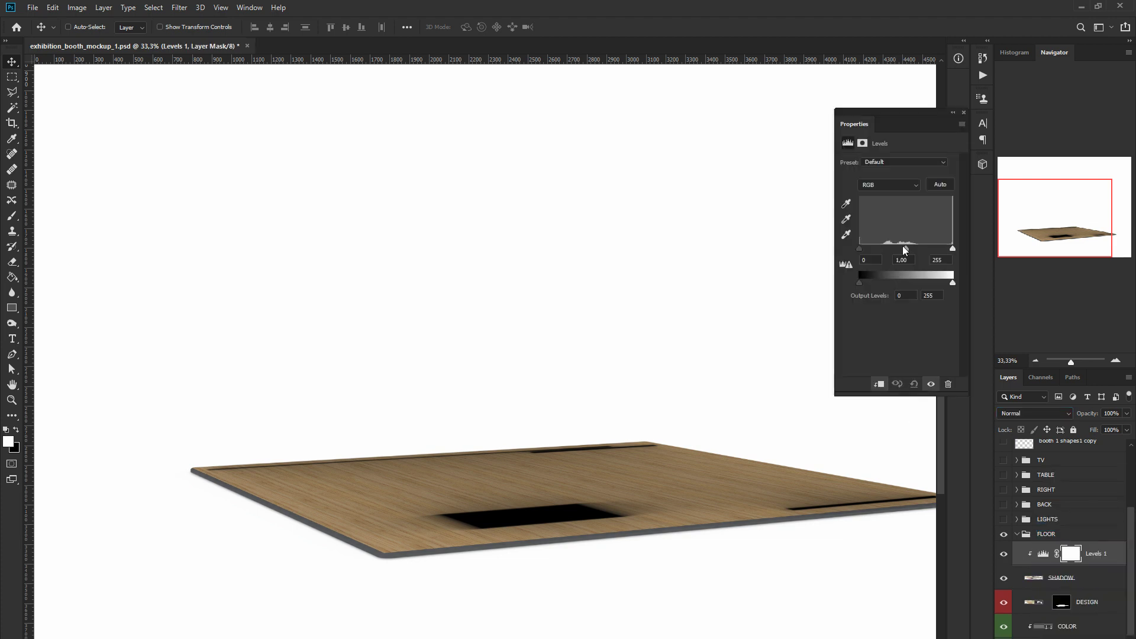
pyautogui.moveTo(898, 249); pyautogui.dragTo(926, 249)
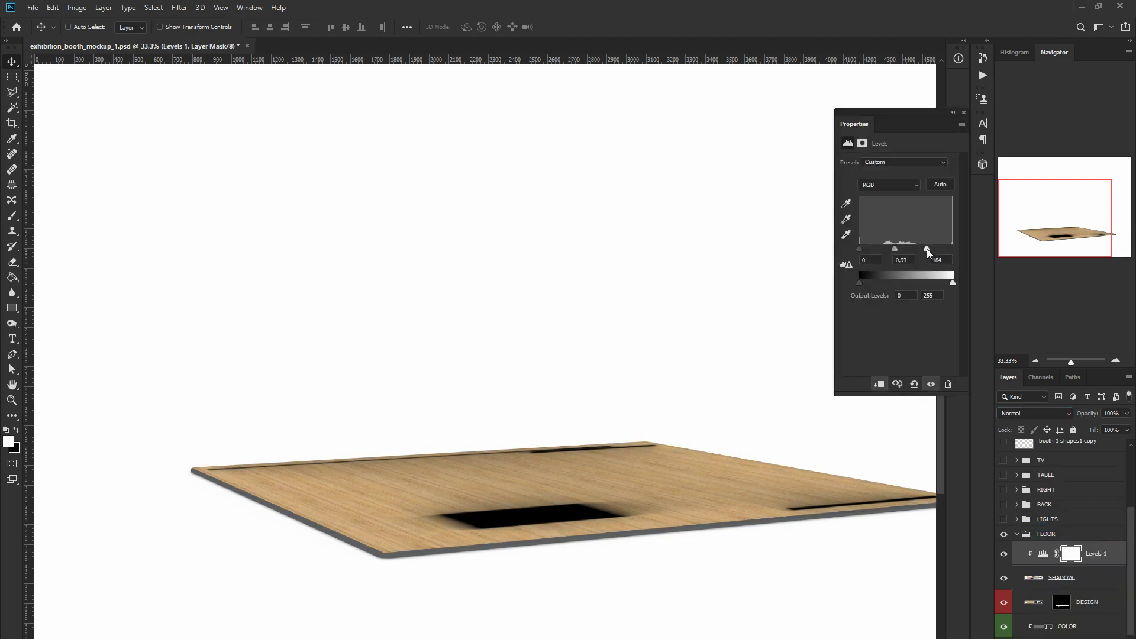
pyautogui.rightClick(1093, 557)
pyautogui.click(1005, 373)
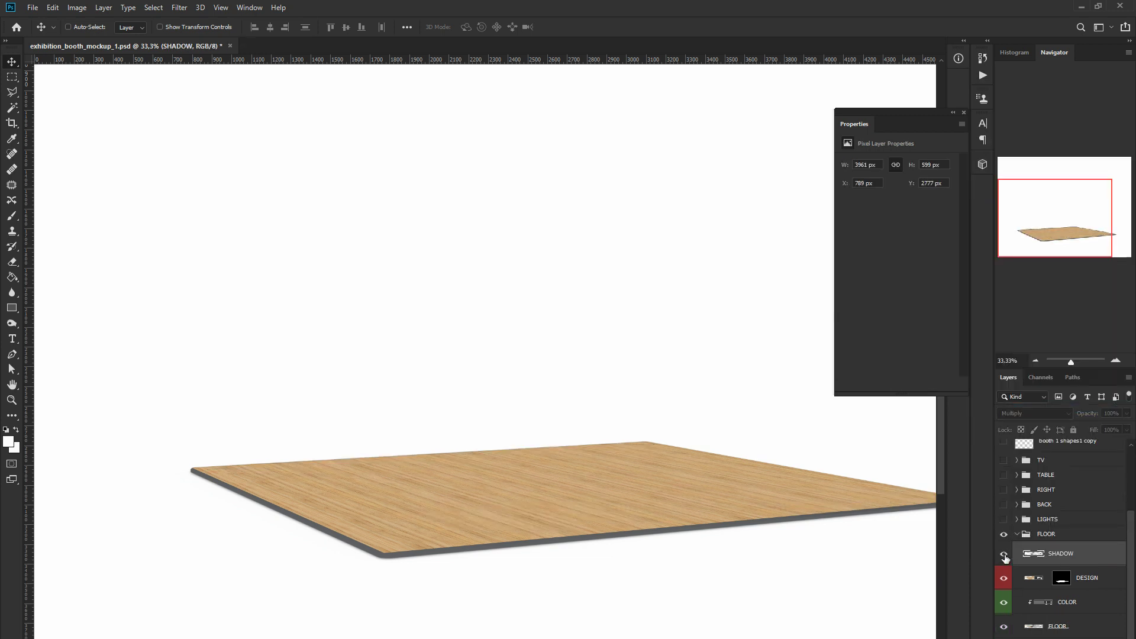
pyautogui.doubleClick(1062, 578)
pyautogui.click(77, 7)
pyautogui.moveTo(126, 153)
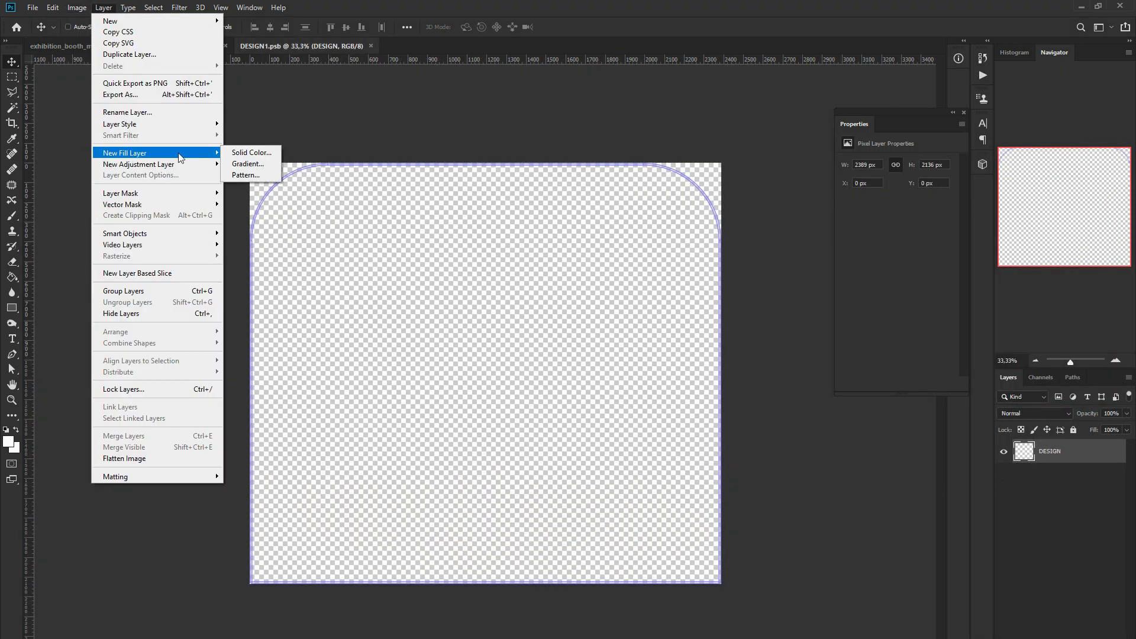
# Step: Add a grid Pattern Fill in DESIGN1.psb, then save and close it to update the back wall
pyautogui.click(284, 178)
pyautogui.click(665, 225)
pyautogui.click(809, 393)
pyautogui.click(716, 435)
pyautogui.click(928, 376)
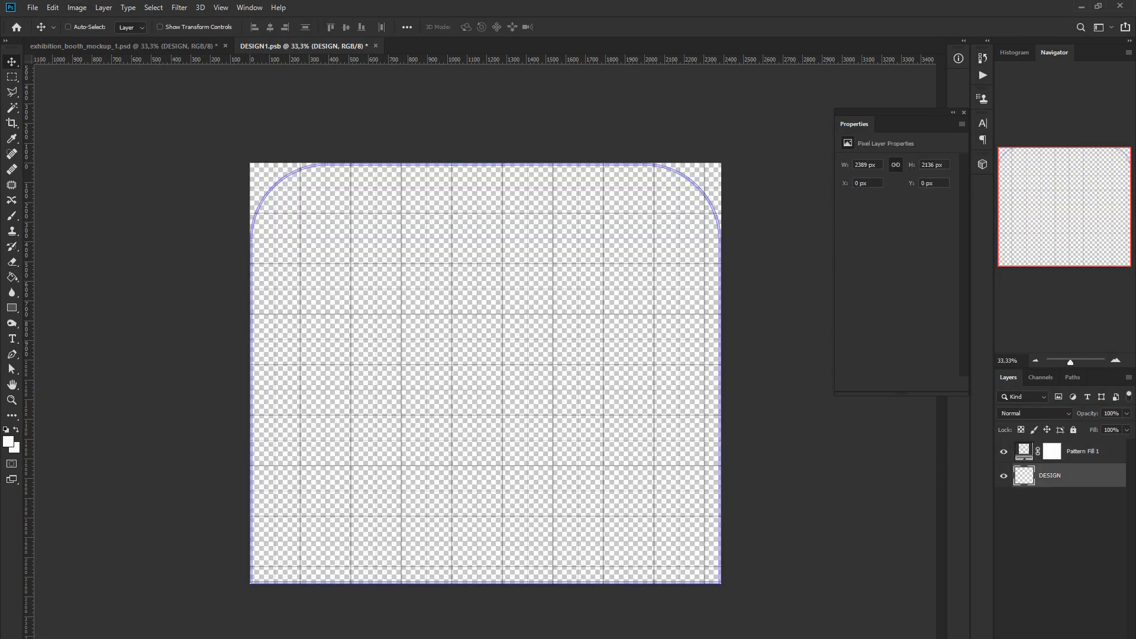
pyautogui.hotkey('ctrl', 's')
pyautogui.hotkey('ctrl', 'w')
pyautogui.moveTo(692, 372)
pyautogui.mouseDown()
pyautogui.moveTo(620, 322)
pyautogui.moveTo(631, 322)
pyautogui.mouseUp()
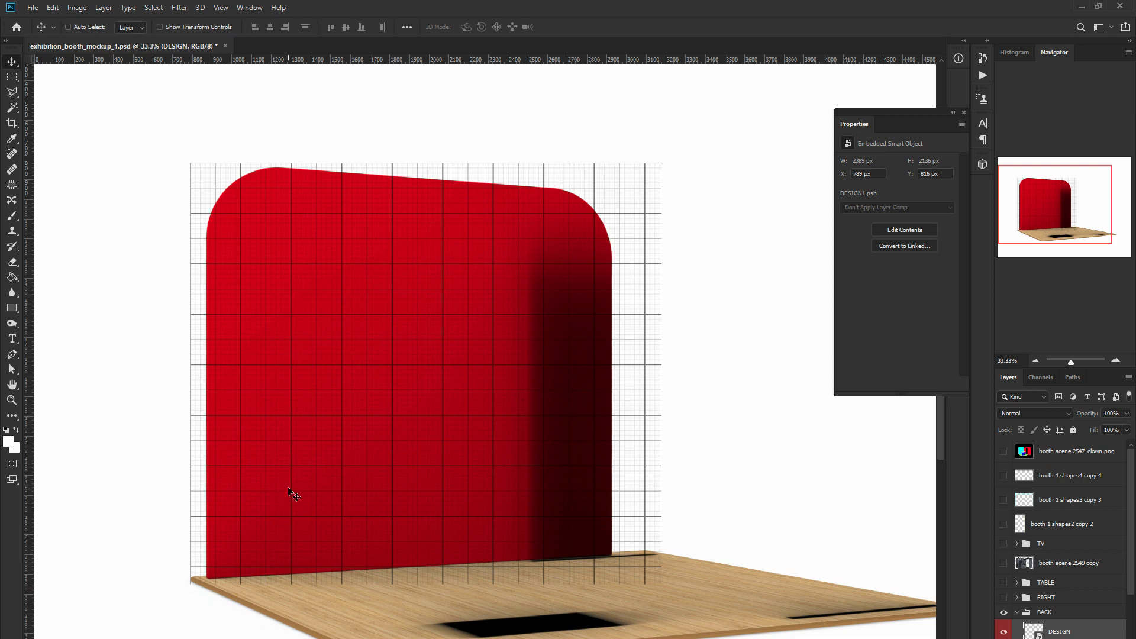
# Step: Perspective-transform the grid design so its top corners meet the red back wall
pyautogui.hotkey('ctrl', 't')
pyautogui.click(52, 7)
pyautogui.moveTo(199, 293)
pyautogui.click(211, 341)
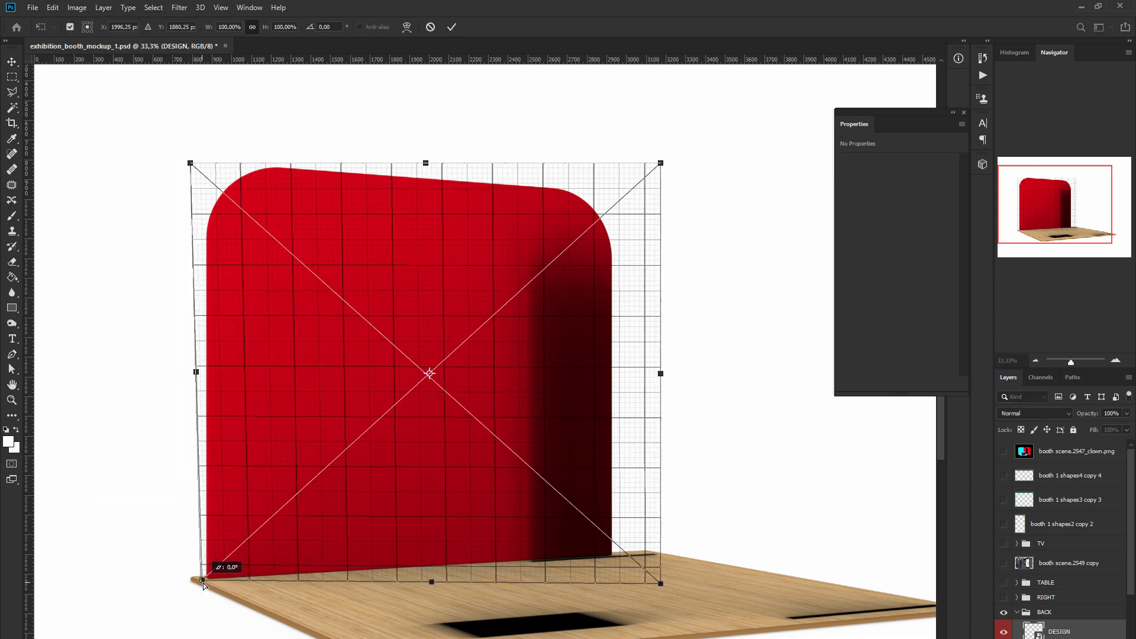
pyautogui.moveTo(659, 583); pyautogui.dragTo(616, 560)
pyautogui.moveTo(661, 163); pyautogui.dragTo(615, 159)
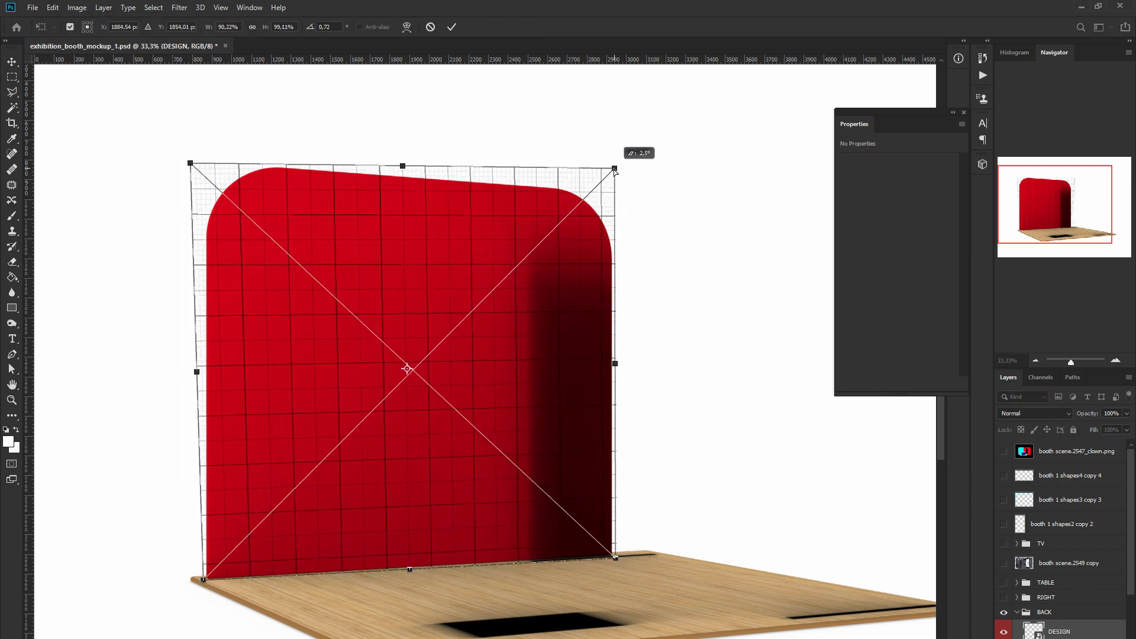
pyautogui.moveTo(193, 161); pyautogui.dragTo(204, 165)
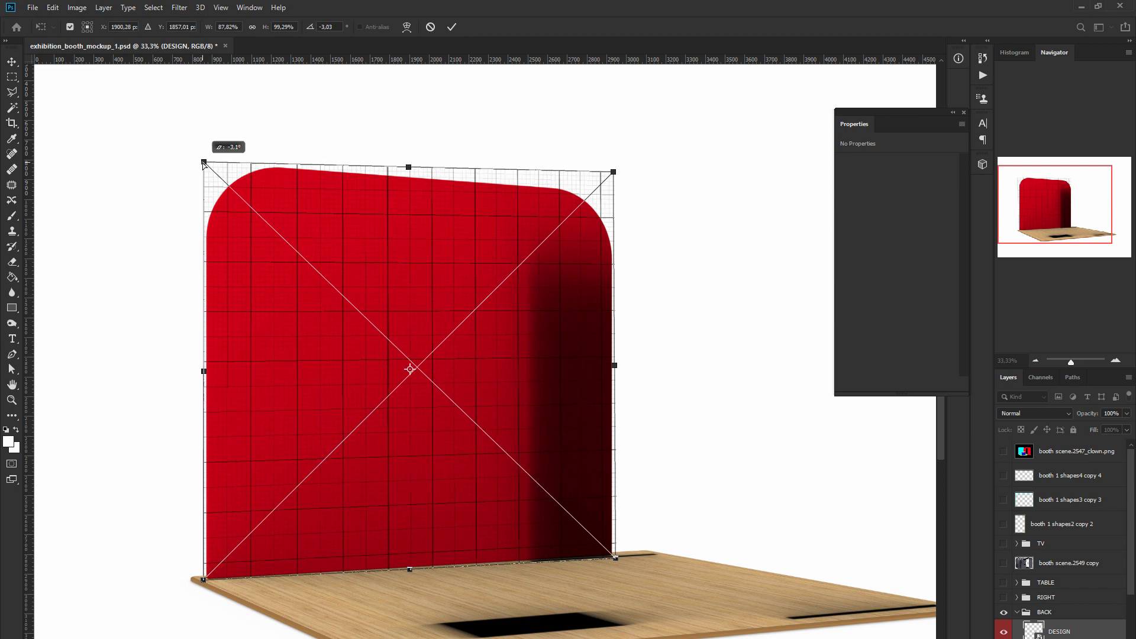
pyautogui.moveTo(613, 171); pyautogui.dragTo(613, 190)
pyautogui.moveTo(204, 161); pyautogui.dragTo(206, 155)
pyautogui.moveTo(614, 191); pyautogui.dragTo(614, 189)
pyautogui.moveTo(205, 152); pyautogui.dragTo(206, 157)
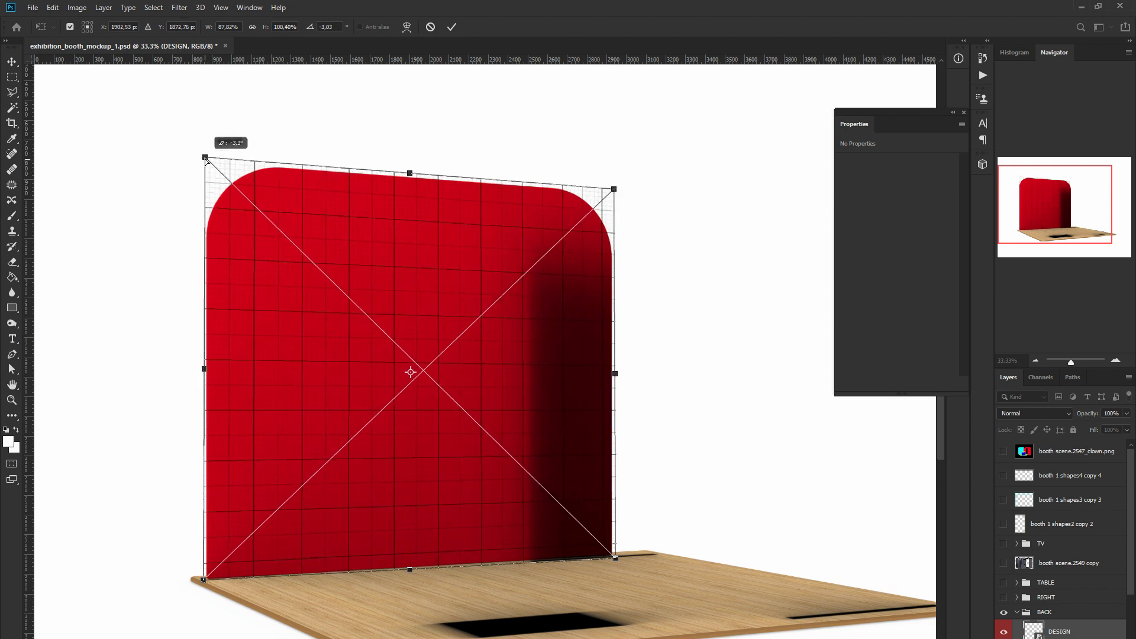
pyautogui.moveTo(614, 189); pyautogui.dragTo(614, 191)
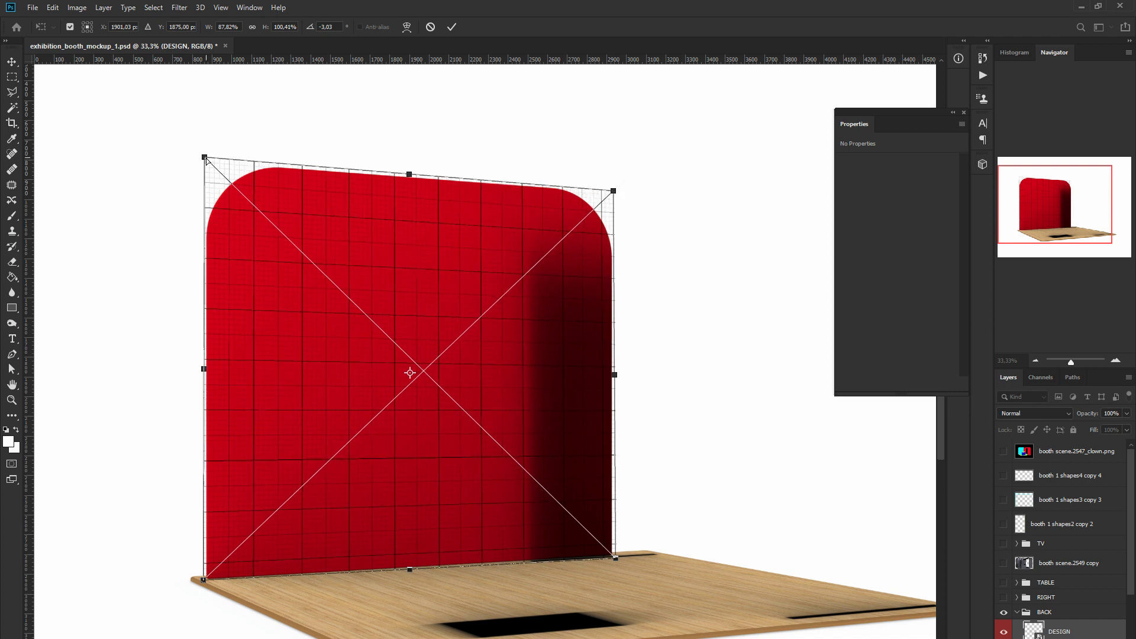
pyautogui.moveTo(205, 158); pyautogui.dragTo(204, 160)
# Step: Align the design's bottom corners with the floor and apply the perspective transform
pyautogui.doubleClick(1115, 362)
pyautogui.moveTo(510, 404); pyautogui.dragTo(508, 406)
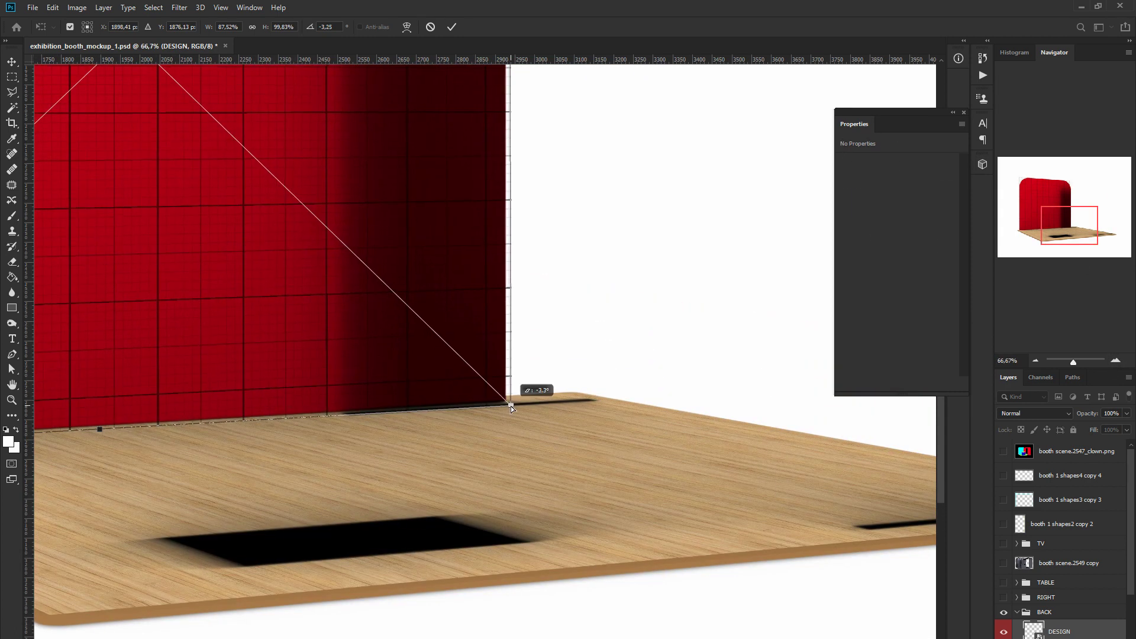
pyautogui.moveTo(1082, 229); pyautogui.dragTo(1044, 229)
pyautogui.moveTo(313, 507); pyautogui.dragTo(314, 509)
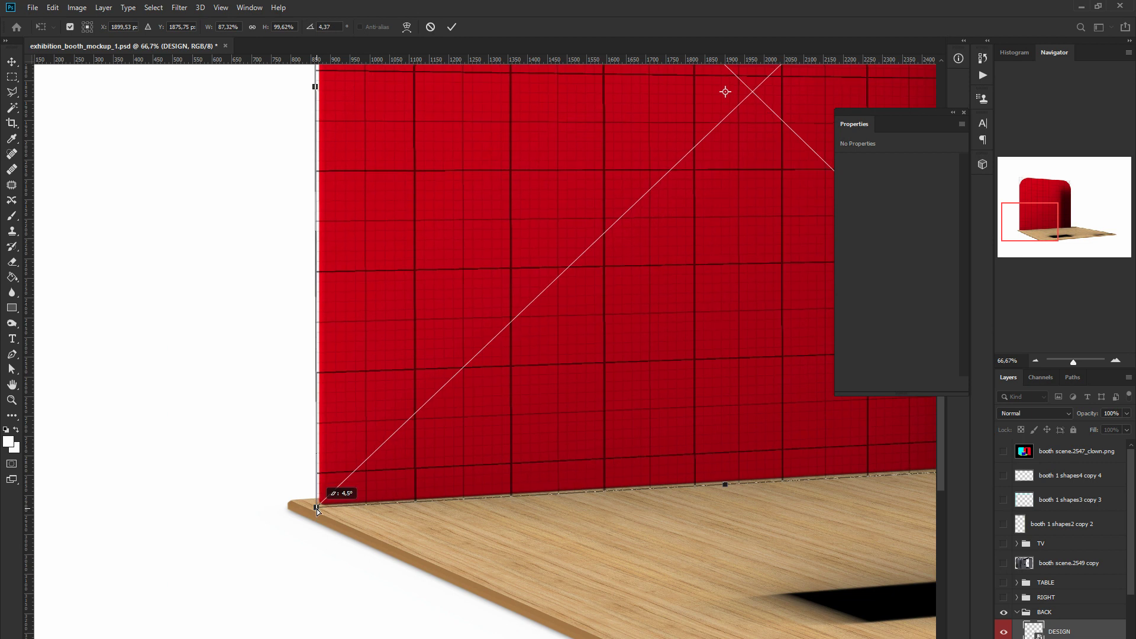
pyautogui.scroll(5, 343, 355)
pyautogui.moveTo(344, 187); pyautogui.dragTo(345, 189)
pyautogui.moveTo(1027, 189); pyautogui.dragTo(1071, 185)
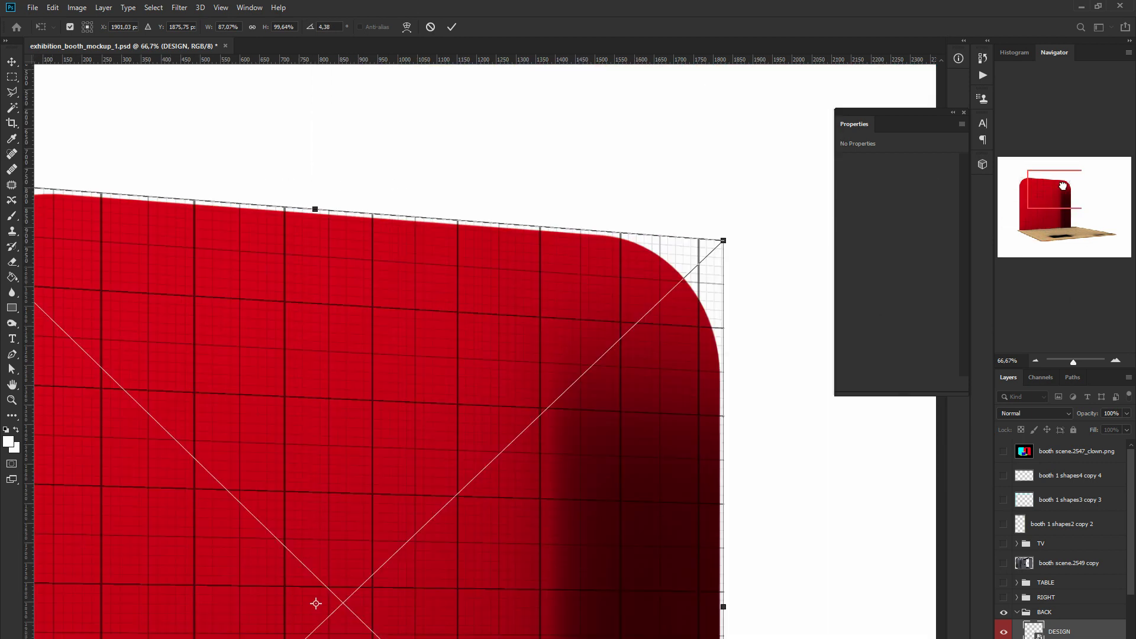
pyautogui.click(1035, 360)
pyautogui.click(1036, 360)
pyautogui.click(1035, 360)
pyautogui.click(1035, 361)
pyautogui.press('Return')
# Step: Mask the grid design to the back wall's rounded outline
pyautogui.scroll(-3, 1072, 627)
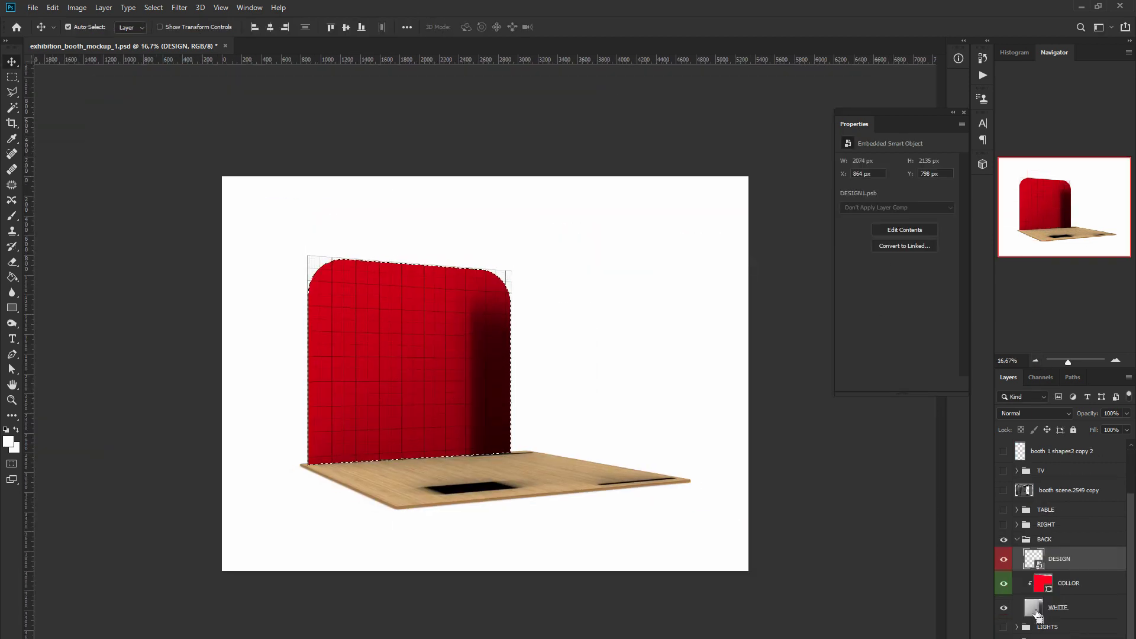
pyautogui.click(1073, 633)
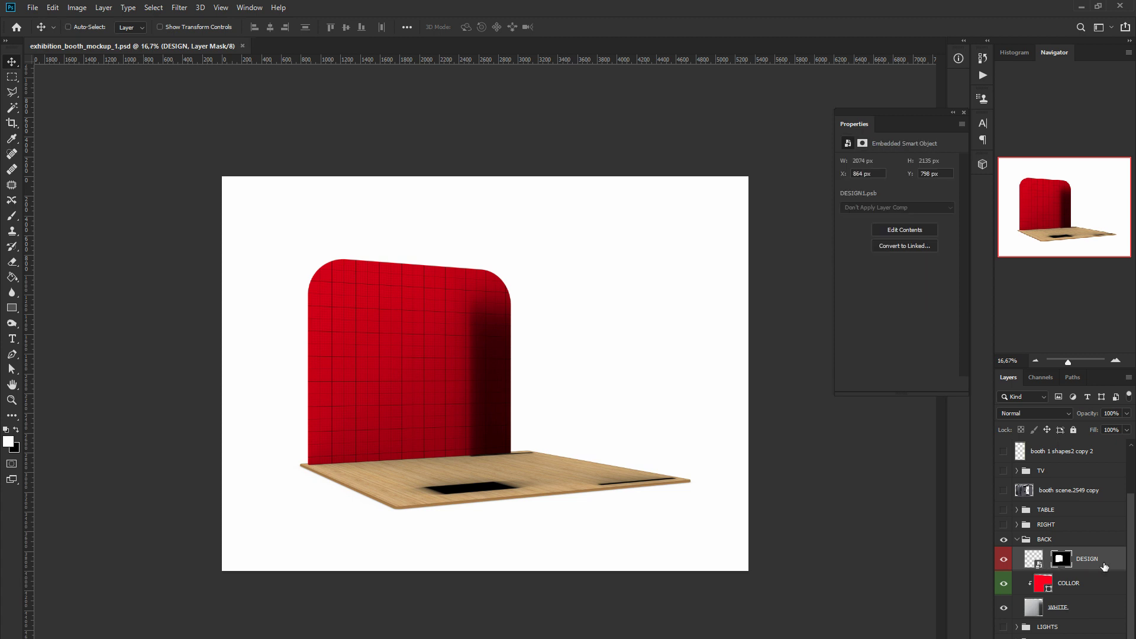
pyautogui.click(1116, 361)
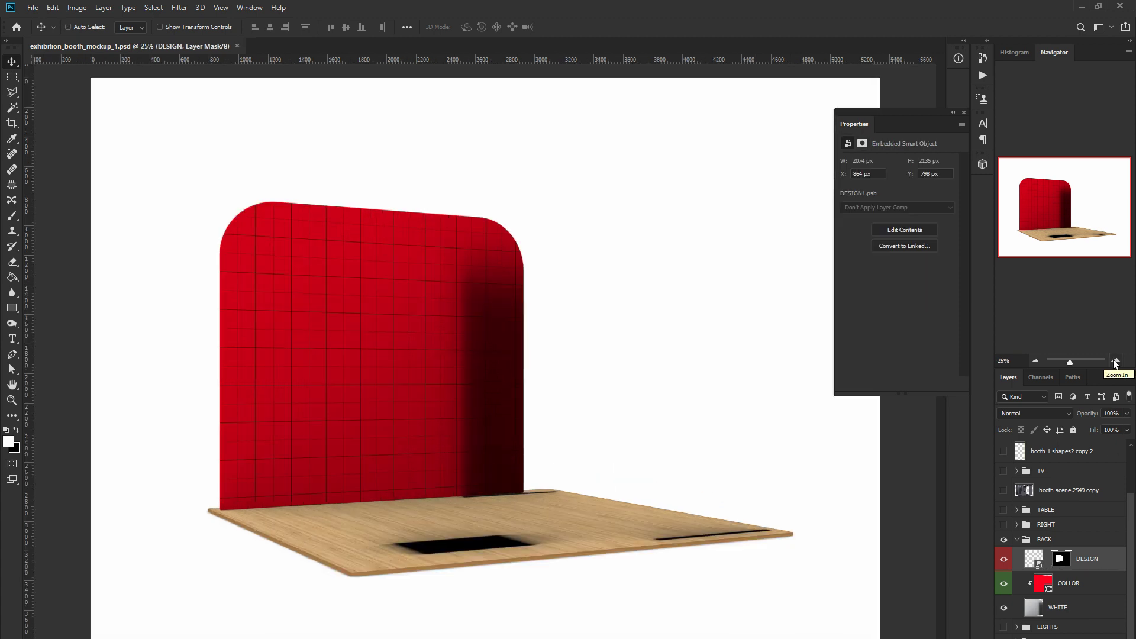
# Step: Inside the wall design smart object, add the text MOCKUP in Akzelerat Bold
pyautogui.doubleClick(1039, 564)
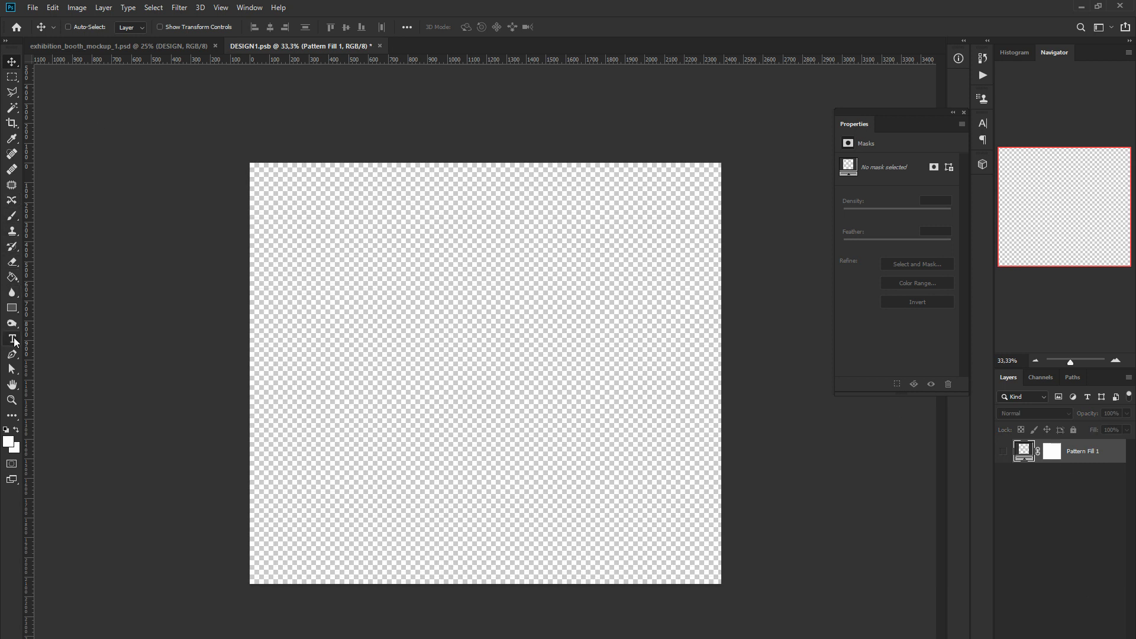
pyautogui.click(12, 339)
pyautogui.click(351, 288)
pyautogui.write('MO')
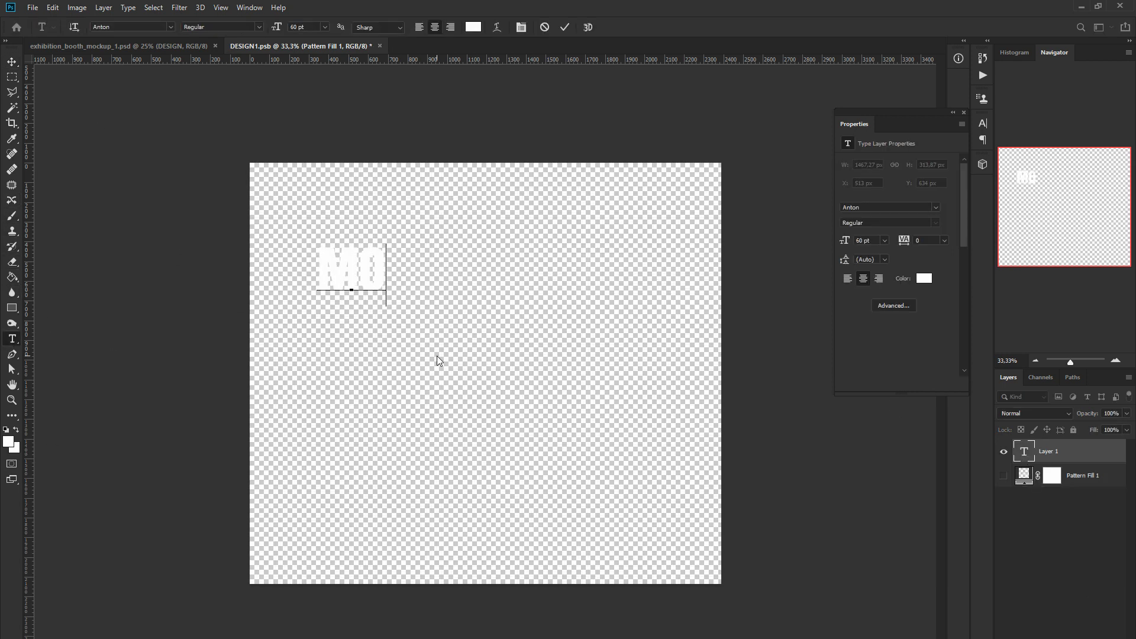
pyautogui.write('CKUP')
pyautogui.doubleClick(318, 265)
pyautogui.click(171, 27)
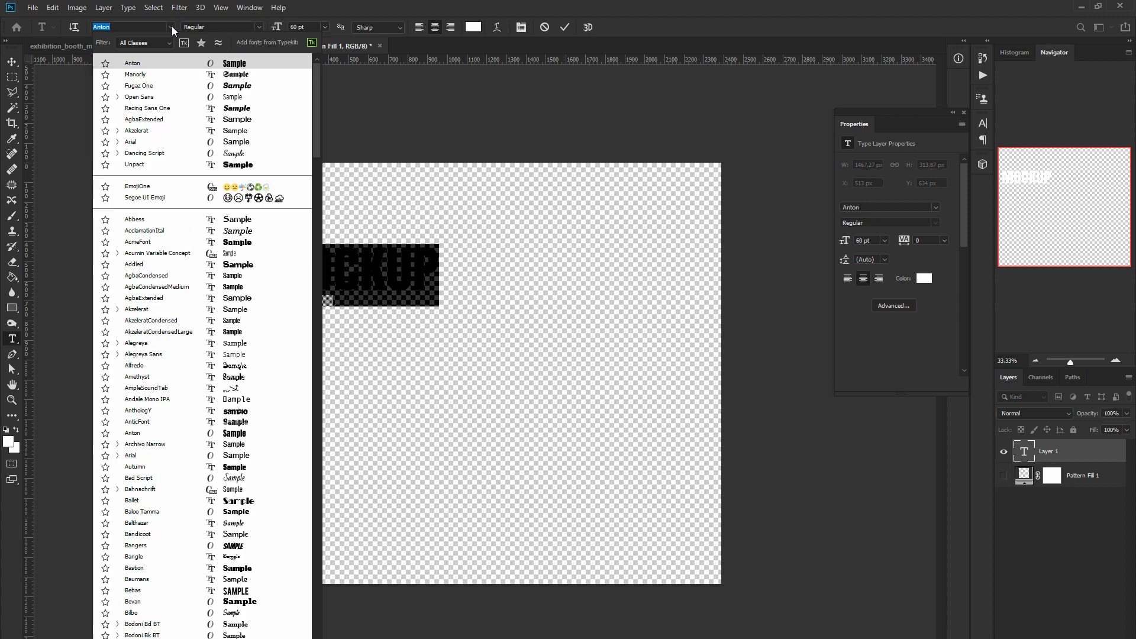
pyautogui.click(147, 313)
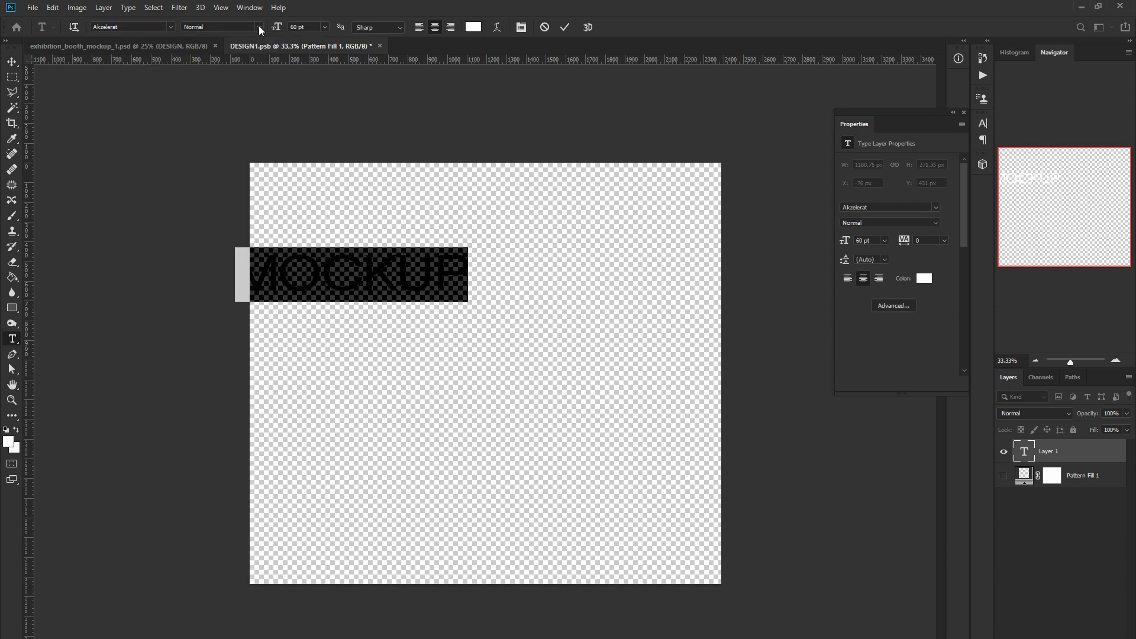
pyautogui.hotkey('ctrl', 'Return')
# Step: Position and enlarge the MOCKUP text on the design, then save the smart object
pyautogui.press('v')
pyautogui.moveTo(355, 225); pyautogui.dragTo(444, 260)
pyautogui.moveTo(430, 320); pyautogui.dragTo(432, 304)
pyautogui.hotkey('ctrl', 't')
pyautogui.moveTo(551, 313); pyautogui.dragTo(584, 313)
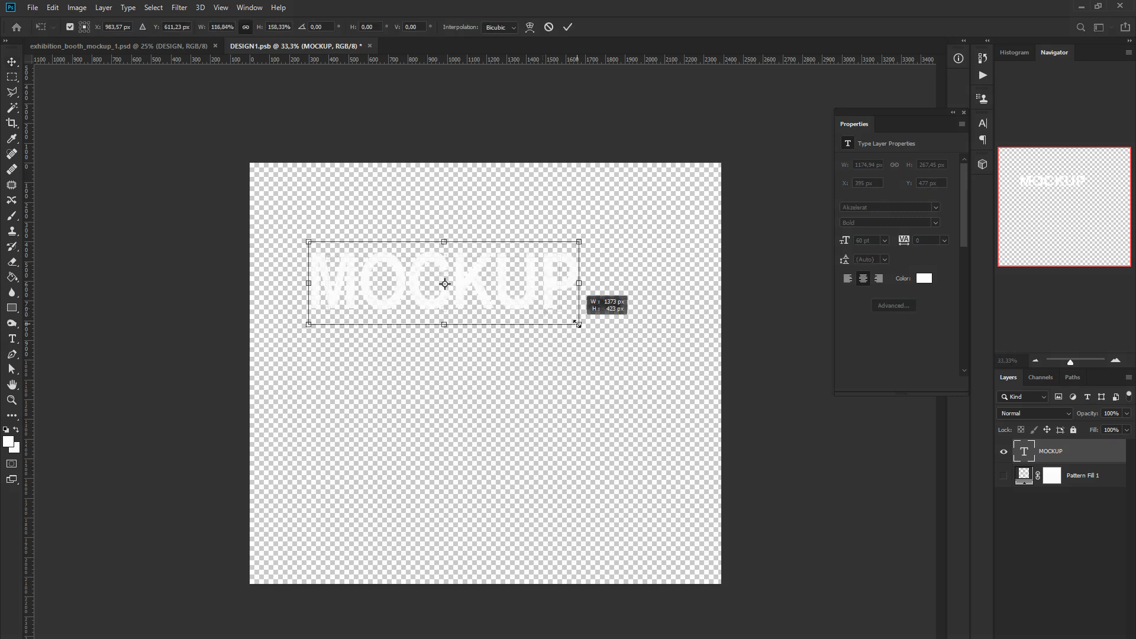
pyautogui.click(568, 27)
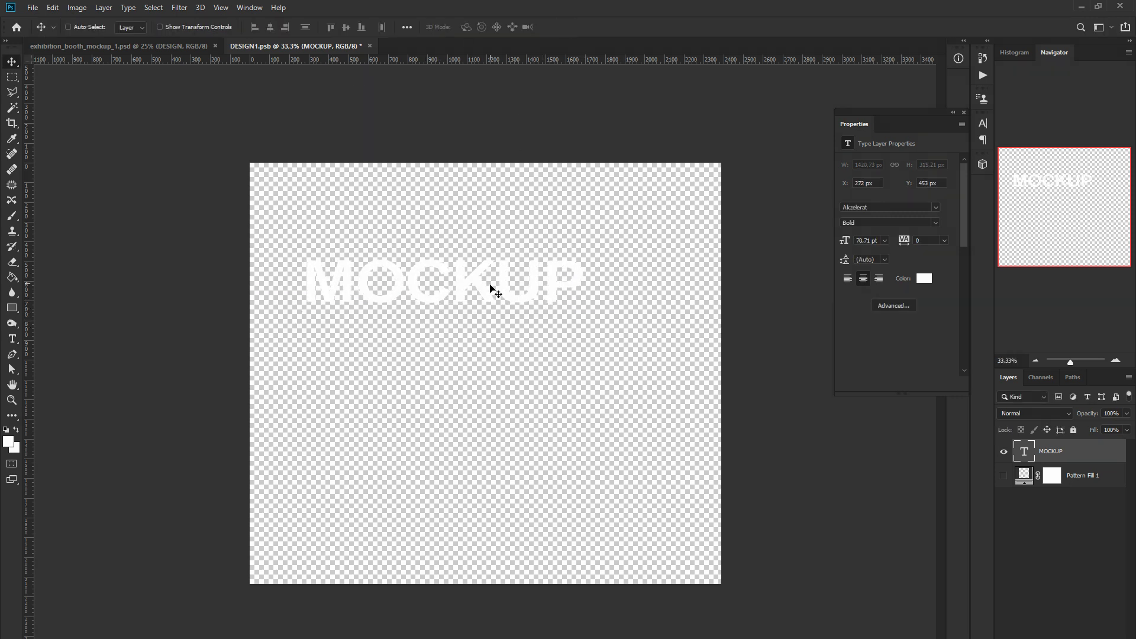
pyautogui.moveTo(489, 287); pyautogui.dragTo(477, 310)
pyautogui.hotkey('ctrl', 's')
# Step: Check MOCKUP on the booth mockup, then duplicate the MOCKUP text layer
pyautogui.click(161, 47)
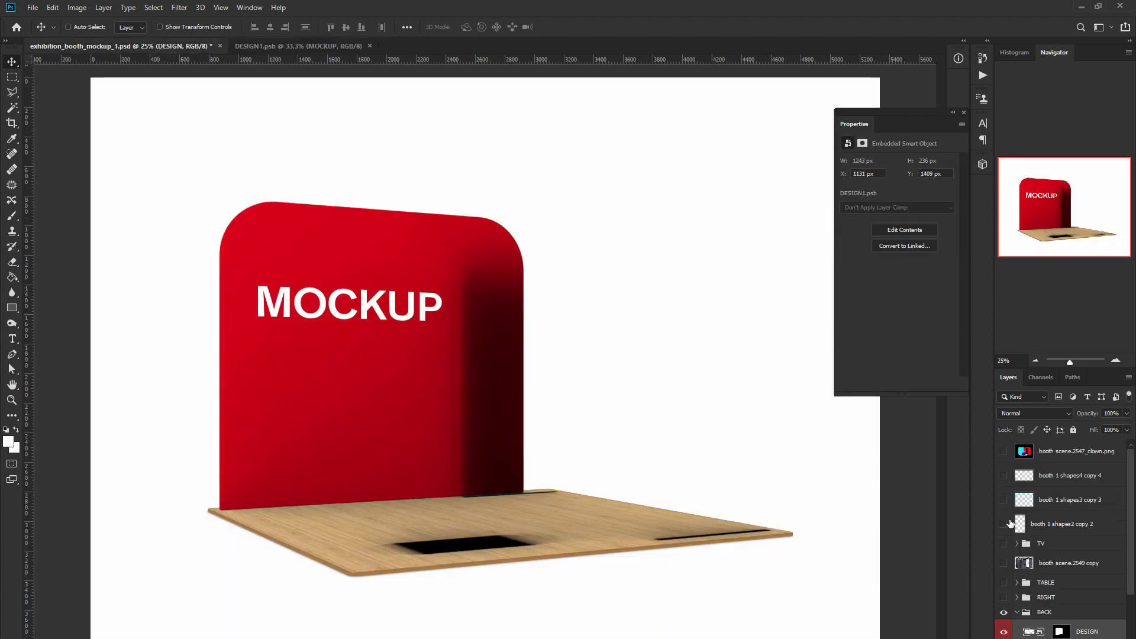
pyautogui.click(1004, 563)
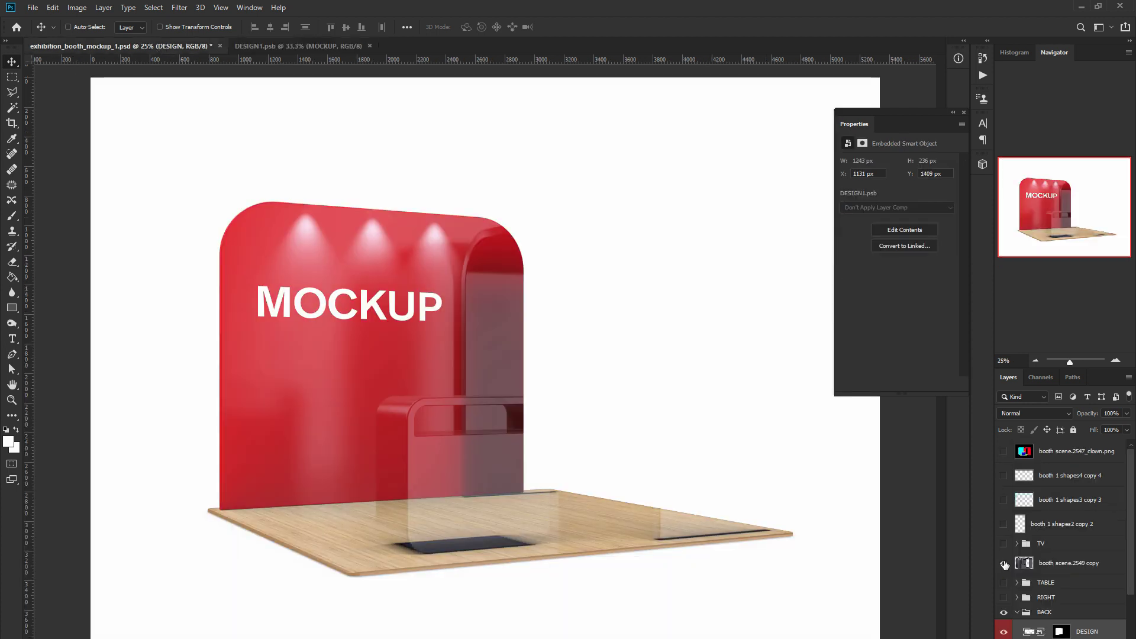
pyautogui.click(1004, 562)
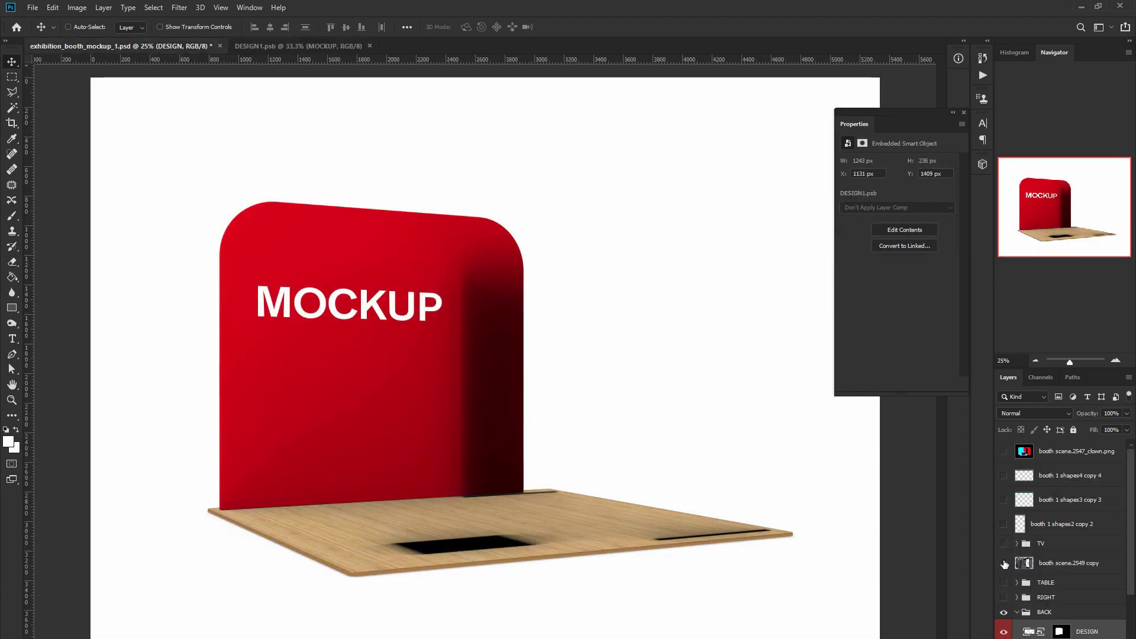
pyautogui.click(324, 44)
pyautogui.hotkey('ctrl', 'j')
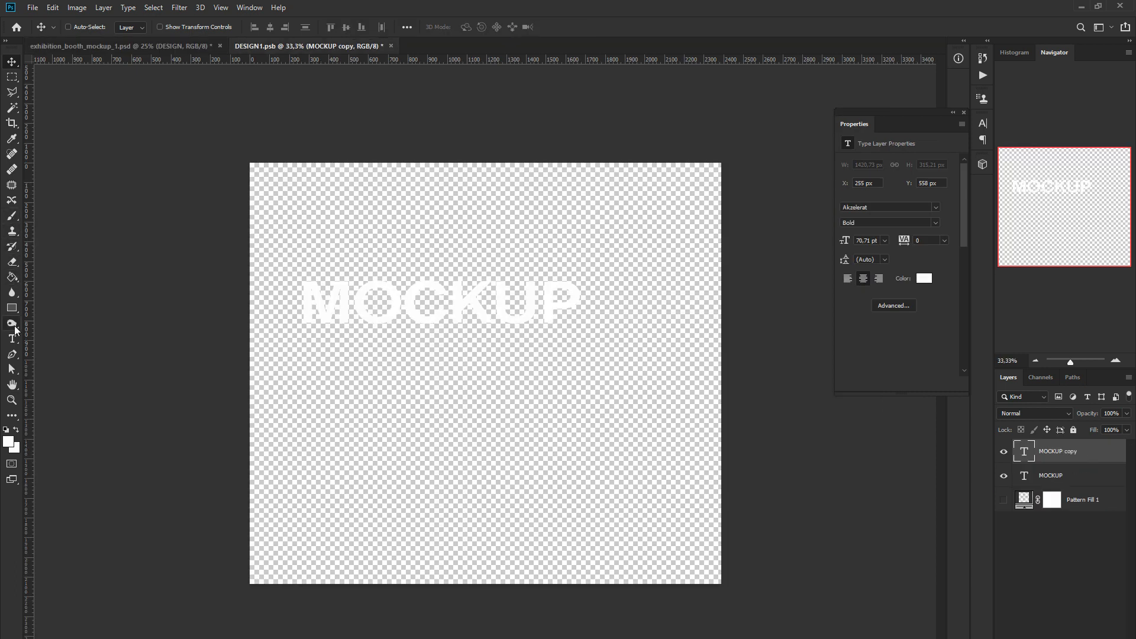
# Step: Rewrite the copied text as Exhibition above MOCKUP and duplicate that line lower down
pyautogui.click(12, 339)
pyautogui.doubleClick(385, 309)
pyautogui.click(386, 309)
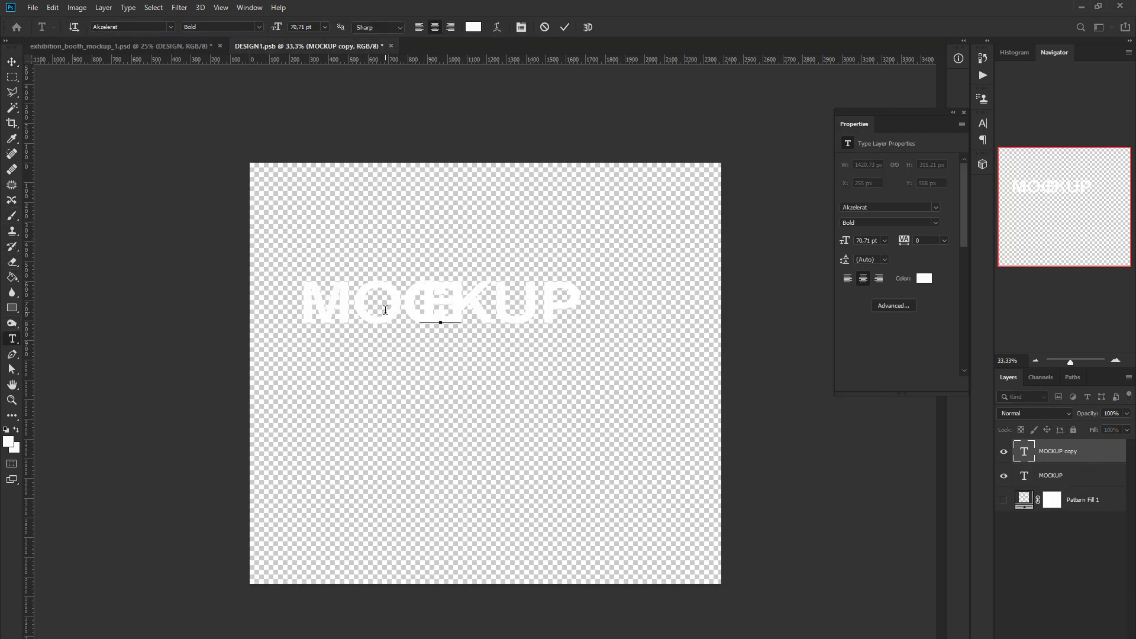
pyautogui.write('KUP')
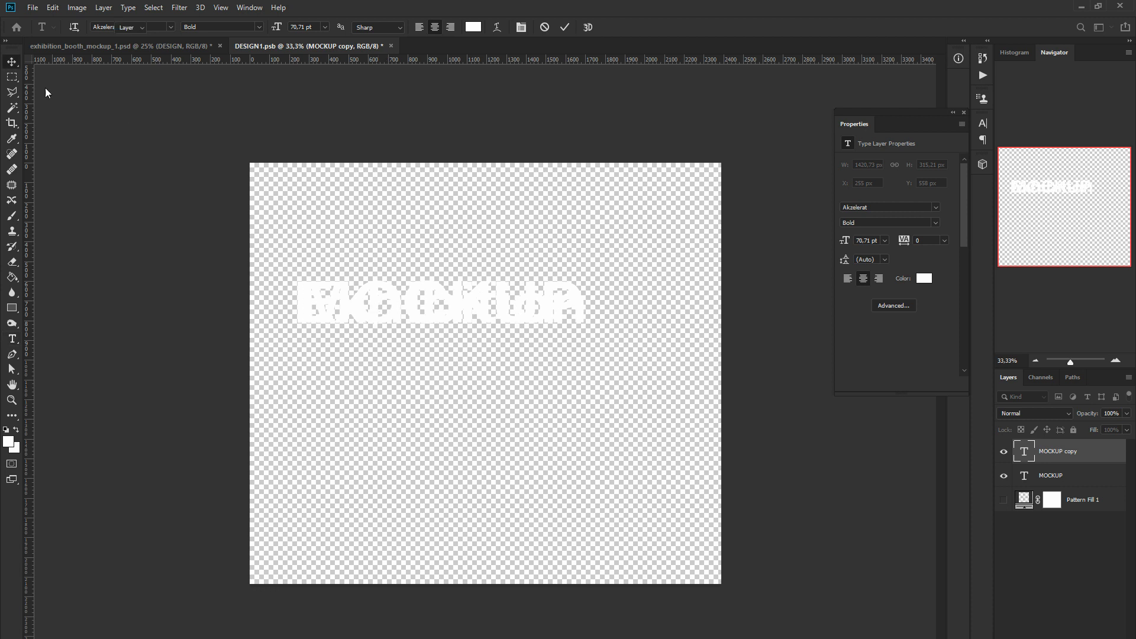
pyautogui.click(12, 61)
pyautogui.moveTo(471, 317)
pyautogui.mouseDown()
pyautogui.moveTo(467, 258)
pyautogui.moveTo(465, 338)
pyautogui.mouseUp()
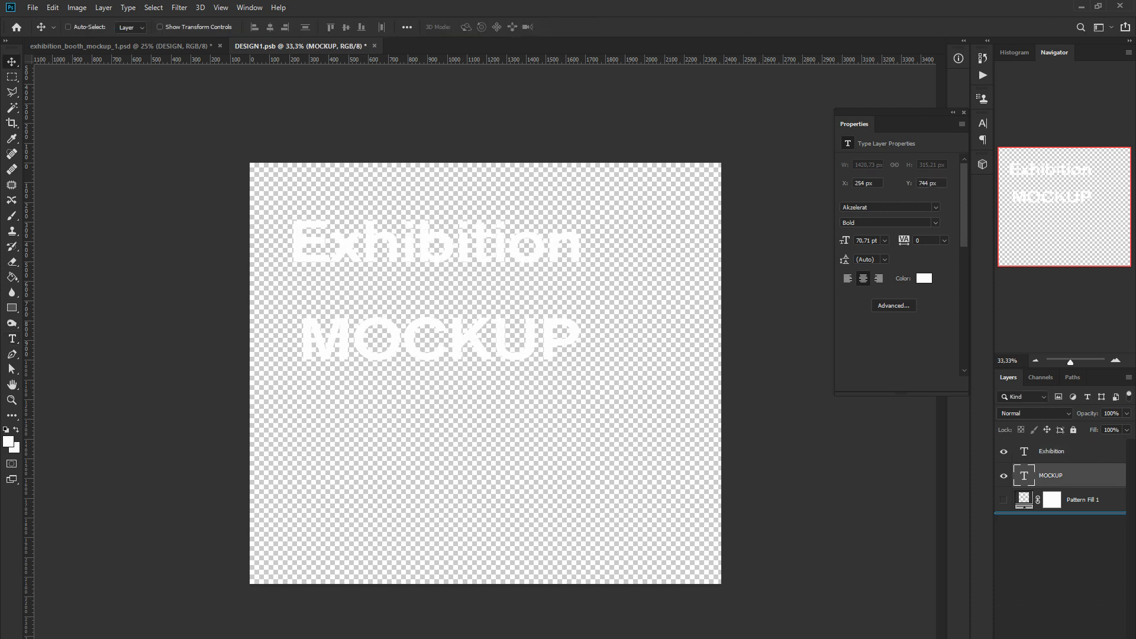
pyautogui.keyDown('ctrl'); pyautogui.keyDown('alt'); pyautogui.moveTo(423, 239); pyautogui.dragTo(425, 290); pyautogui.keyUp('alt'); pyautogui.keyUp('ctrl')
# Step: Change the second Exhibition line to read Booth
pyautogui.click(12, 338)
pyautogui.doubleClick(372, 301)
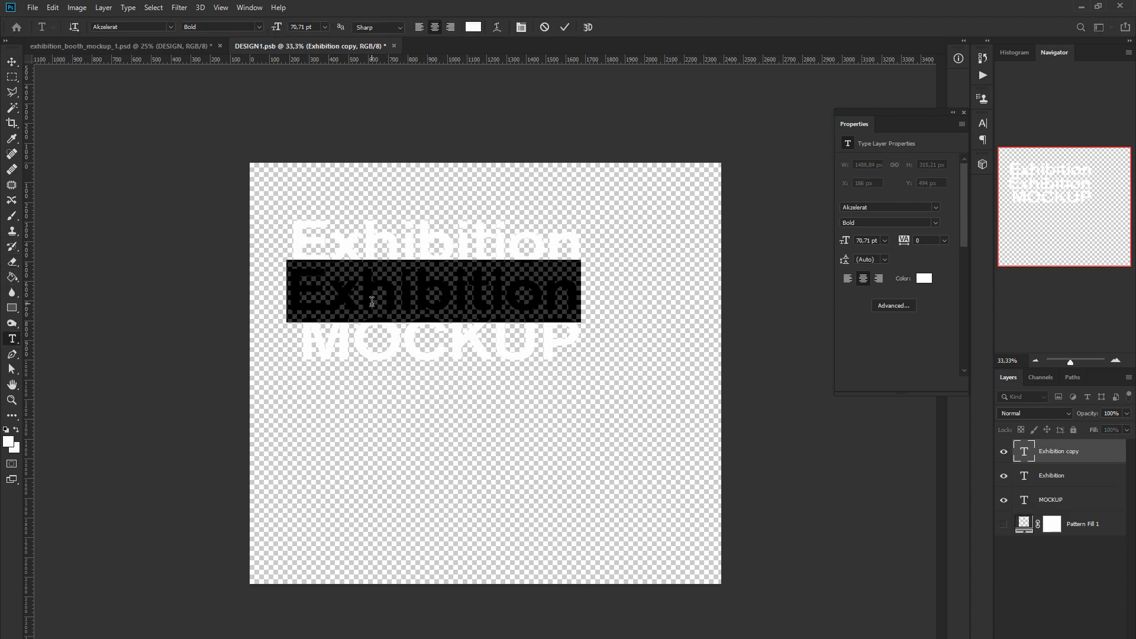
pyautogui.write('Booth')
pyautogui.click(11, 61)
# Step: Lower MOCKUP slightly and distribute the three text lines' vertical centers evenly
pyautogui.hotkey('alt', '[')
pyautogui.hotkey('alt', '[')
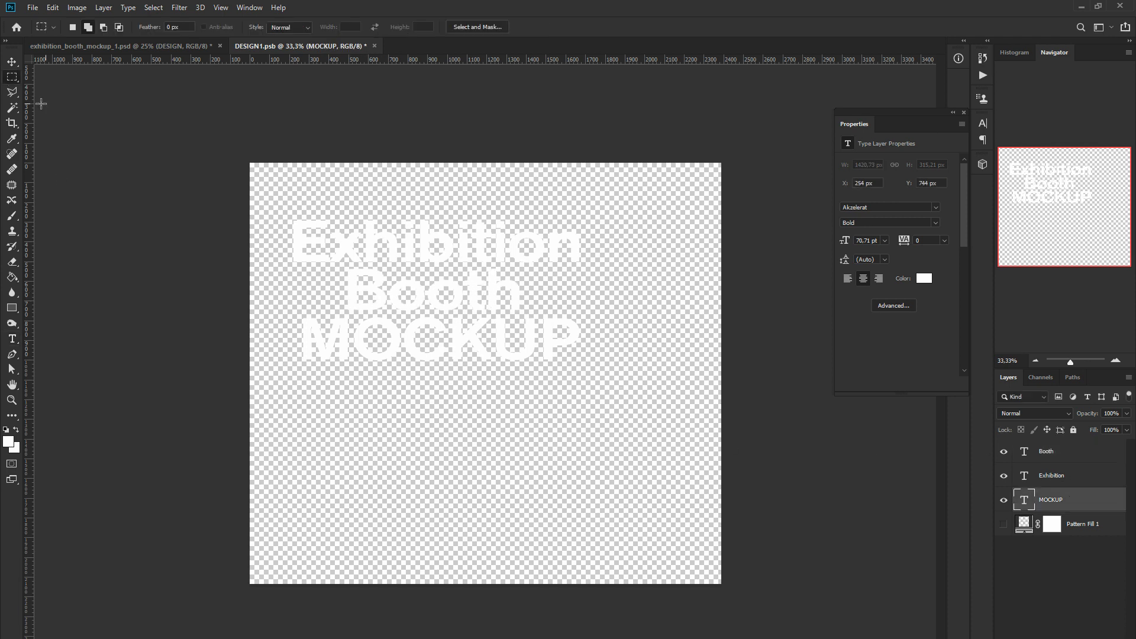
pyautogui.moveTo(405, 343); pyautogui.dragTo(402, 358)
pyautogui.hotkey('ctrl', 'alt', 'a')
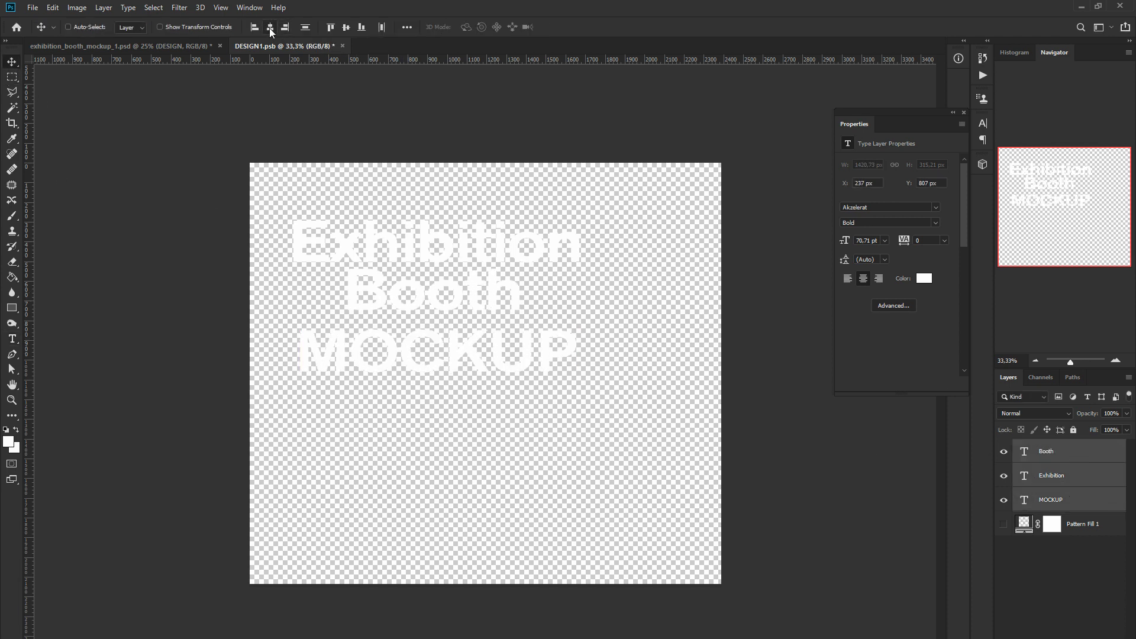
pyautogui.click(308, 34)
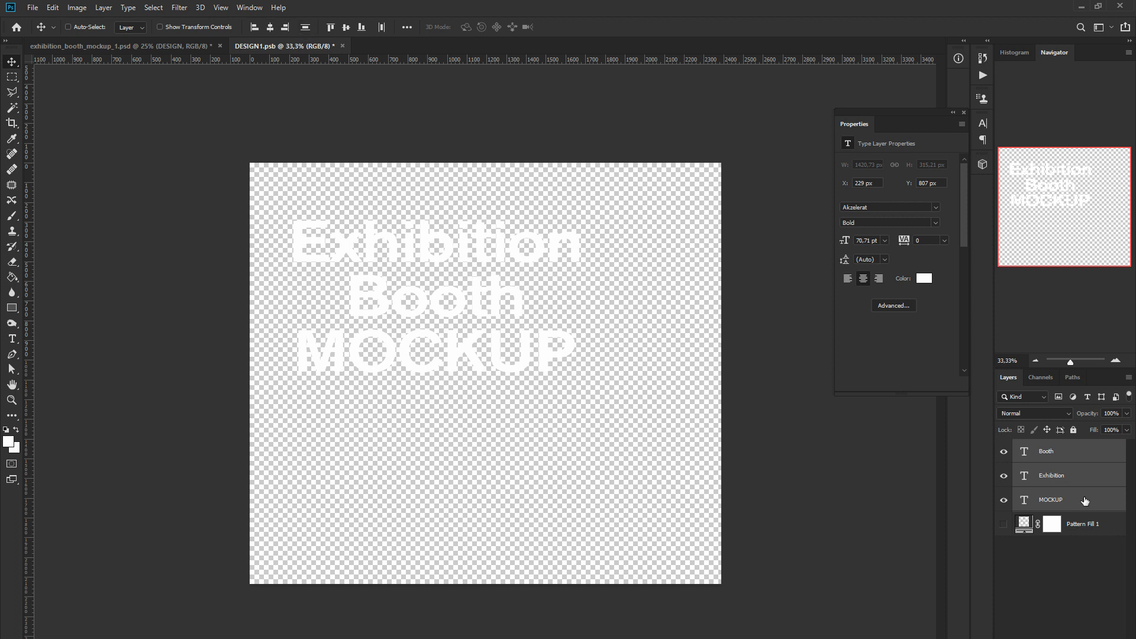
pyautogui.click(161, 53)
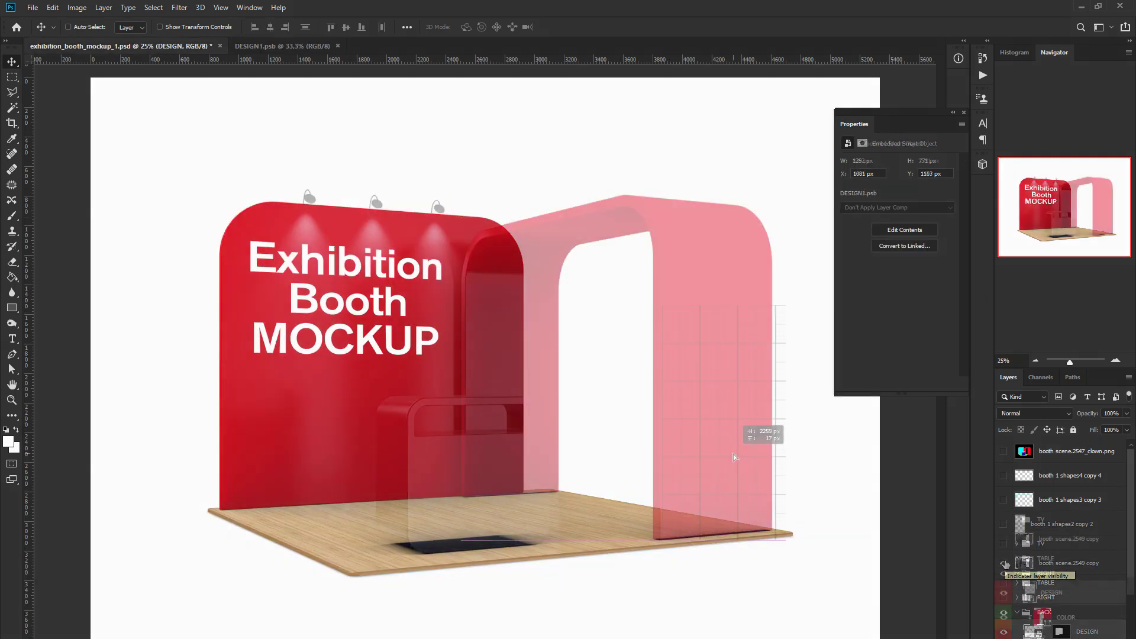
# Step: Scale the grid design over the right arch panel, aligning its corner to the panel edge
pyautogui.click(1115, 361)
pyautogui.hotkey('ctrl', 't')
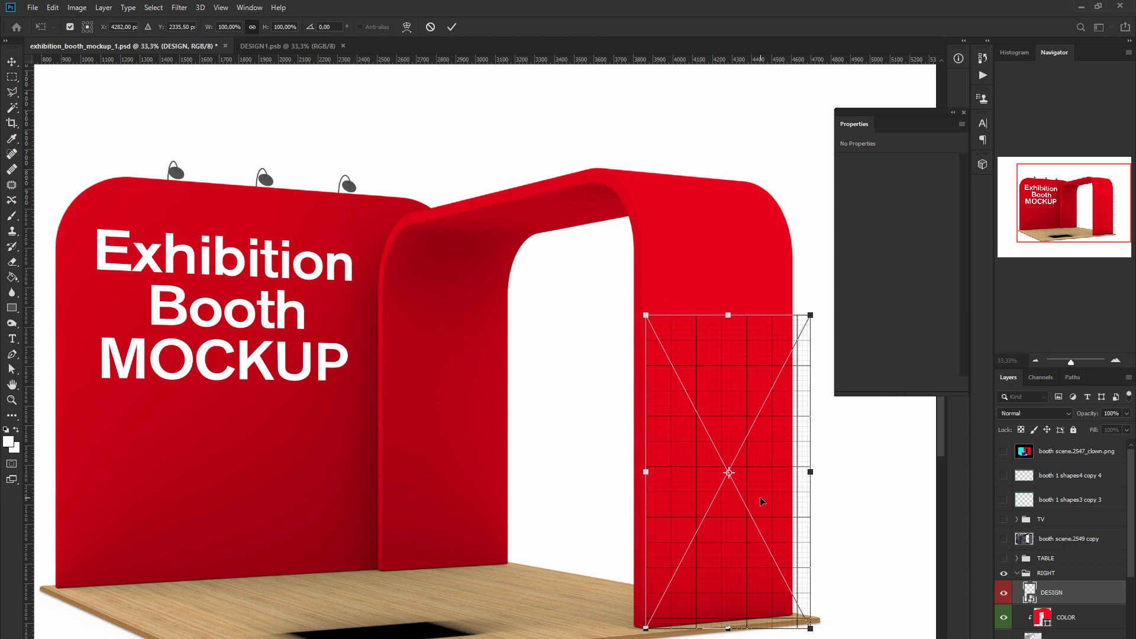
pyautogui.moveTo(809, 316); pyautogui.dragTo(856, 256)
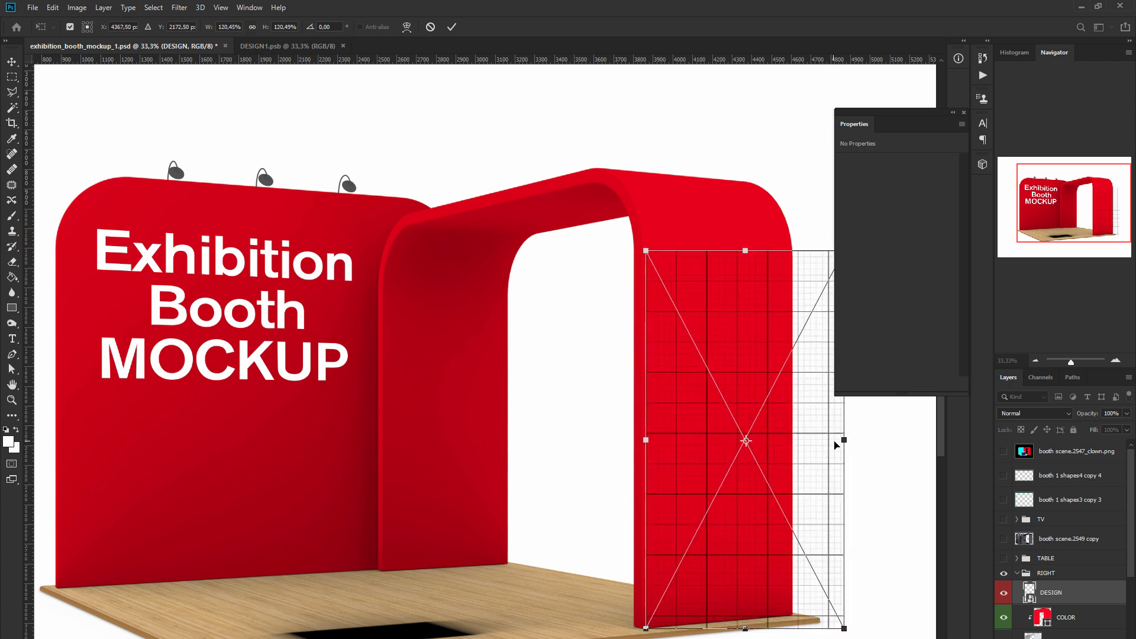
pyautogui.moveTo(843, 439); pyautogui.dragTo(798, 439)
pyautogui.hotkey('ctrl', '1')
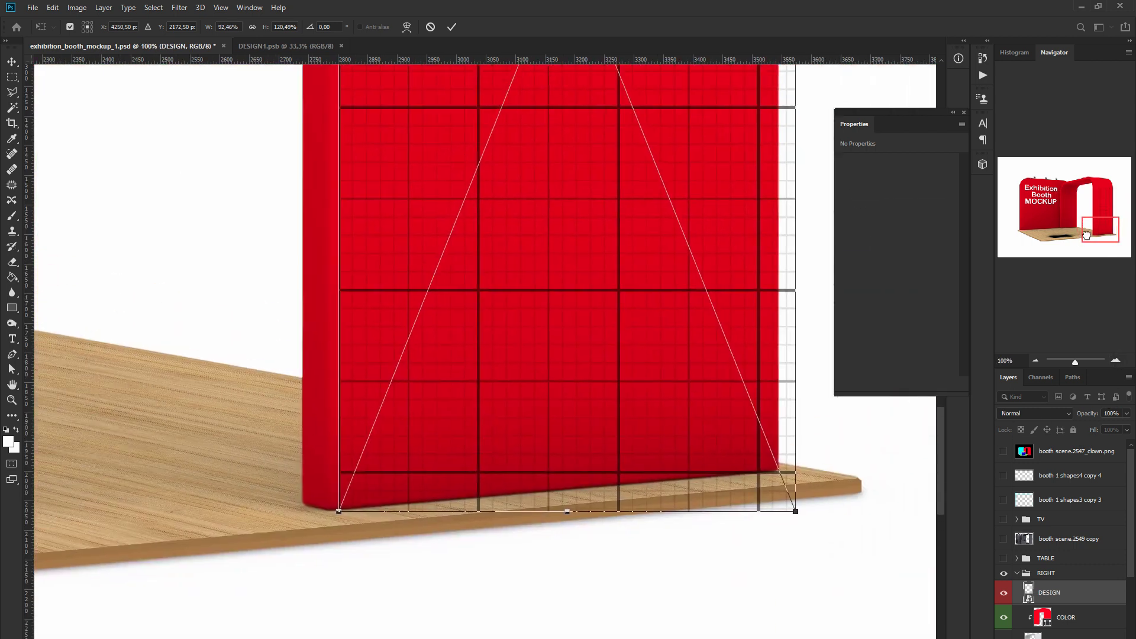
pyautogui.click(52, 7)
pyautogui.click(228, 332)
pyautogui.moveTo(795, 525)
pyautogui.mouseDown()
pyautogui.moveTo(783, 488)
pyautogui.moveTo(771, 494)
pyautogui.mouseUp()
pyautogui.scroll(10, 783, 488)
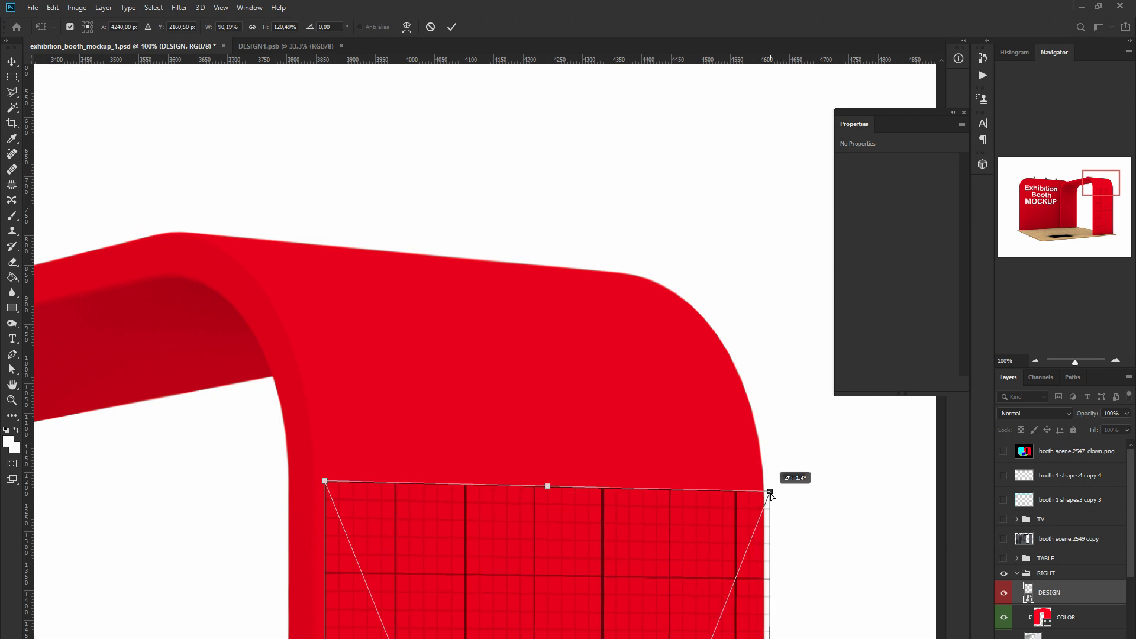
pyautogui.scroll(-5, 548, 533)
pyautogui.press('Return')
# Step: Duplicate the grid design and shrink the copy onto the inner left panel
pyautogui.hotkey('ctrl', 'j')
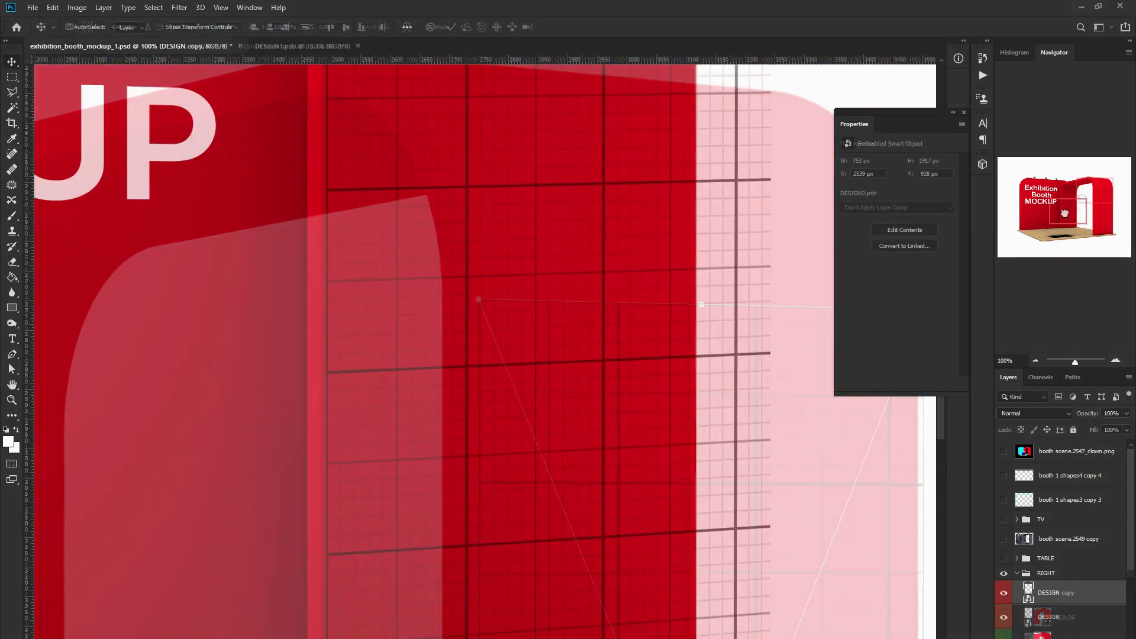
pyautogui.click(1038, 357)
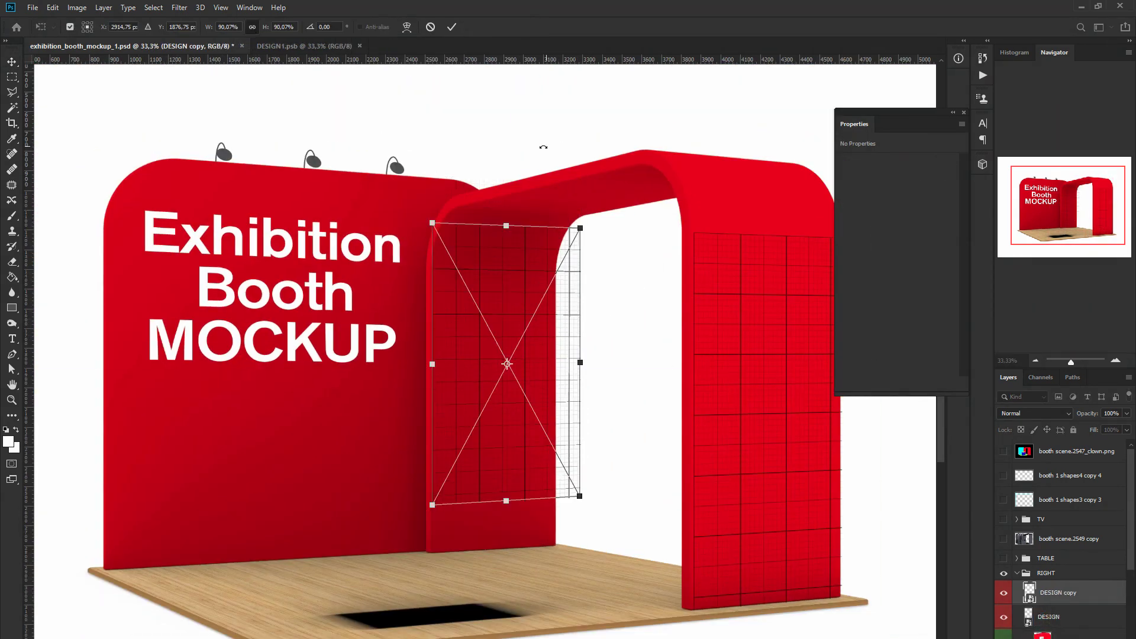
pyautogui.hotkey('ctrl', 't')
pyautogui.moveTo(634, 161)
pyautogui.mouseDown()
pyautogui.moveTo(578, 216)
pyautogui.moveTo(557, 259)
pyautogui.mouseUp()
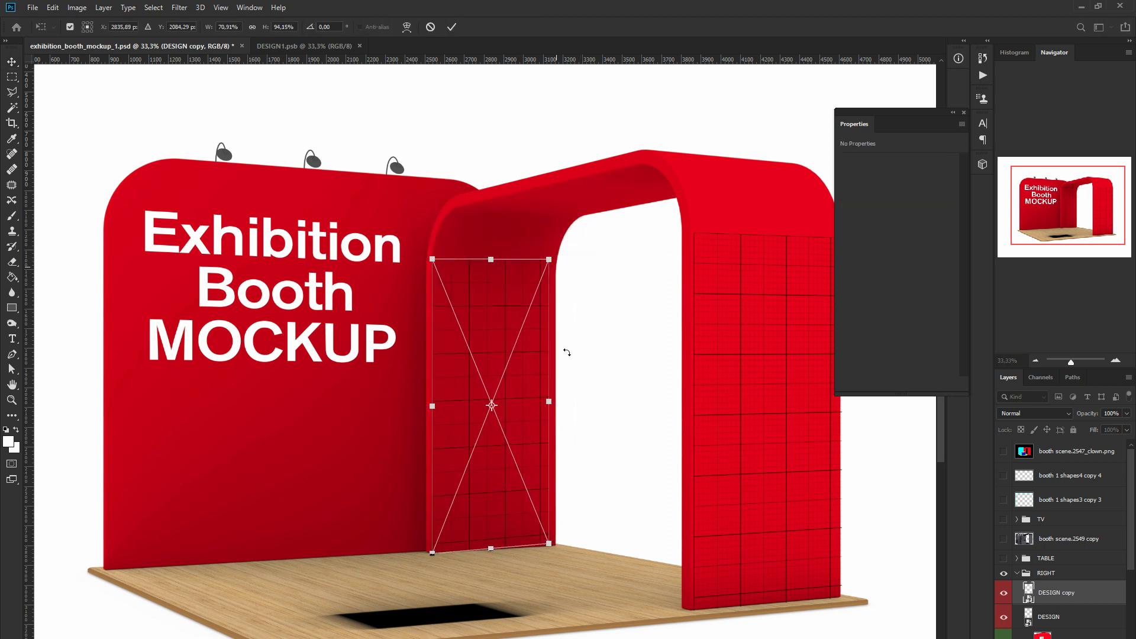
pyautogui.moveTo(555, 400); pyautogui.dragTo(565, 400)
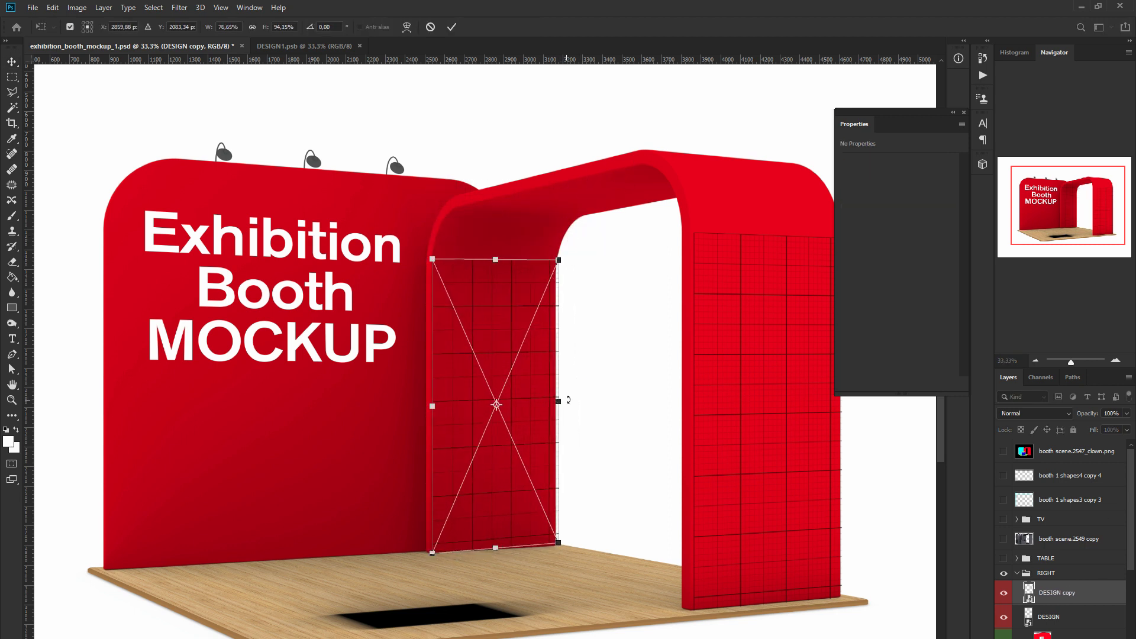
# Step: Skew the copy's bottom corner to match the inner panel and apply the transform
pyautogui.click(1115, 361)
pyautogui.click(1077, 230)
pyautogui.click(53, 7)
pyautogui.moveTo(70, 278)
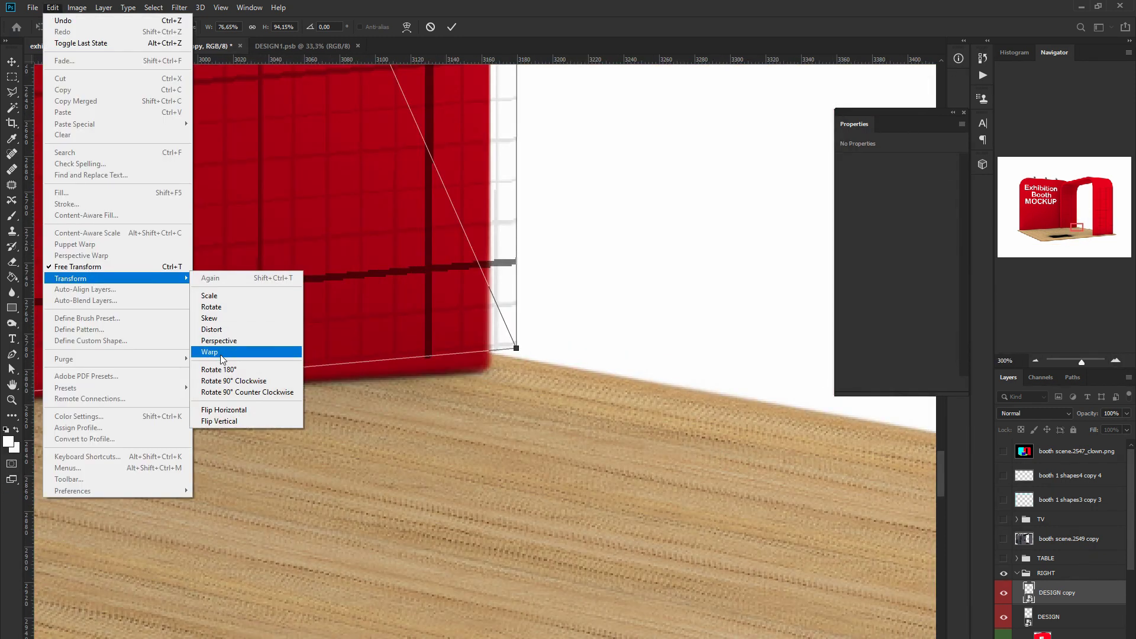
pyautogui.click(237, 355)
pyautogui.moveTo(499, 363); pyautogui.dragTo(499, 382)
pyautogui.click(1035, 360)
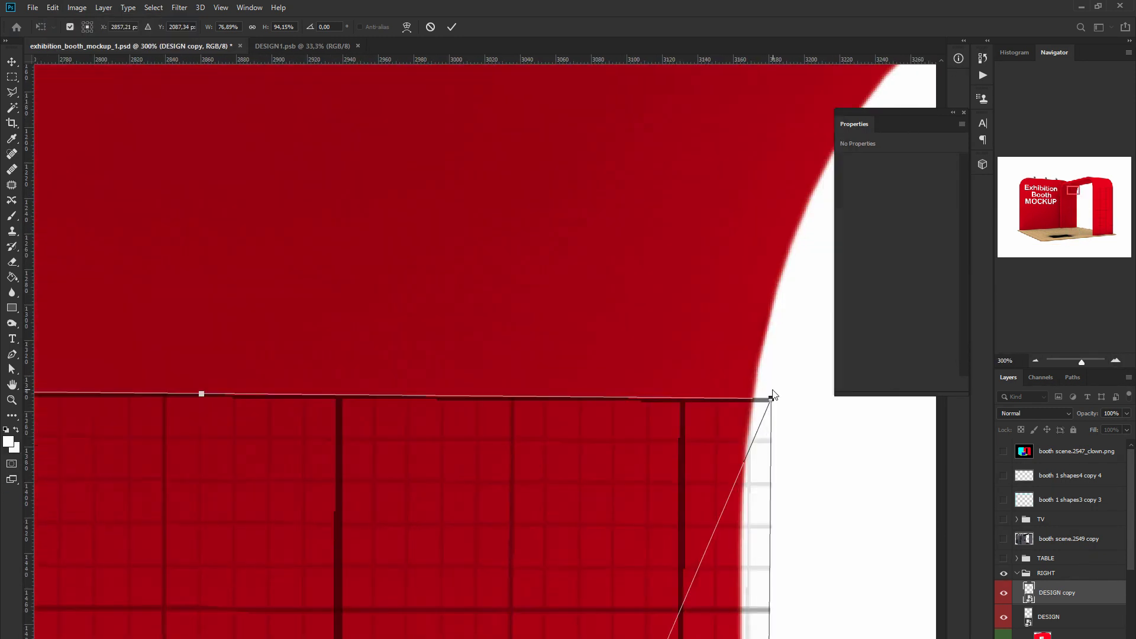
pyautogui.click(1035, 361)
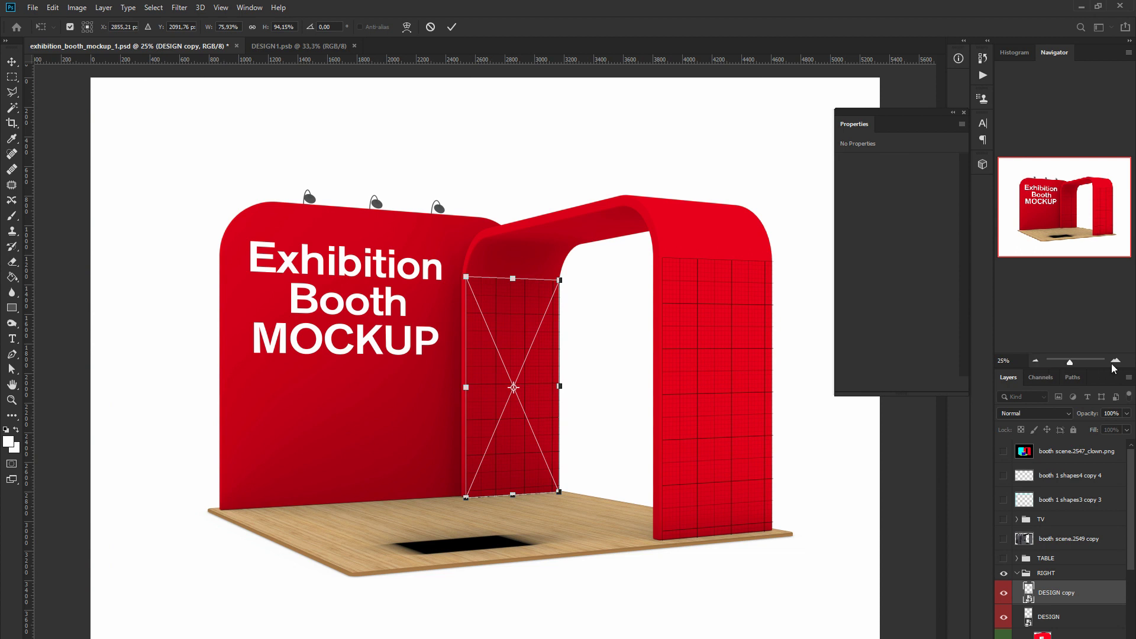
pyautogui.click(1116, 361)
pyautogui.moveTo(1082, 202); pyautogui.dragTo(1089, 218)
pyautogui.press('Return')
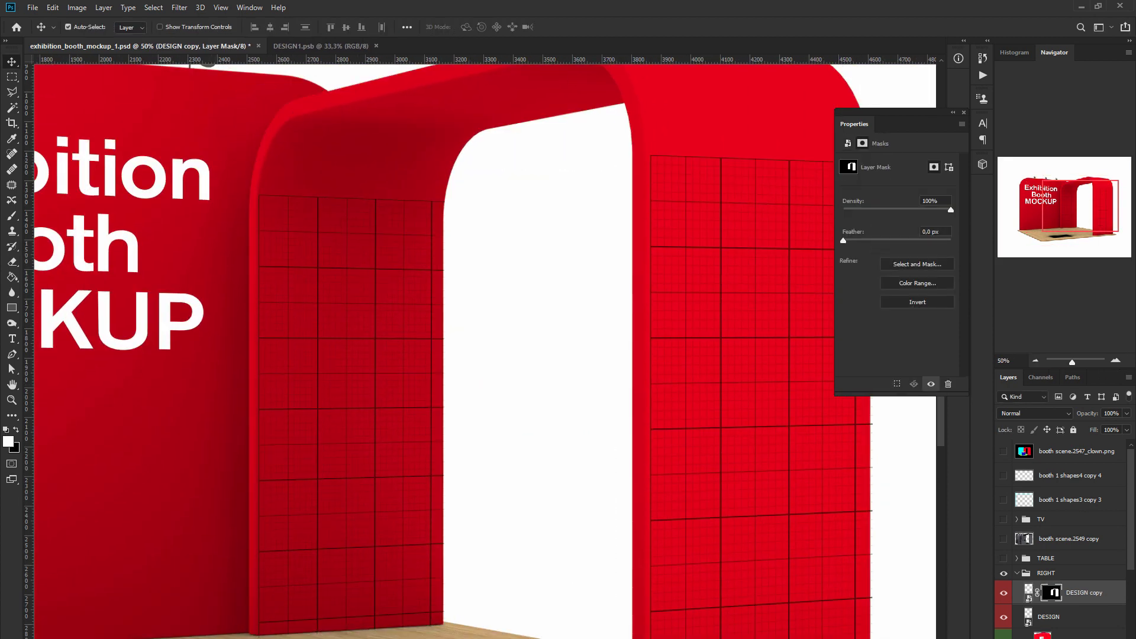
# Step: Mask both grid designs to their panels and embed the triangle pattern in DESIGN2, saving it
pyautogui.moveTo(1051, 592); pyautogui.dragTo(1092, 613)
pyautogui.click(1035, 360)
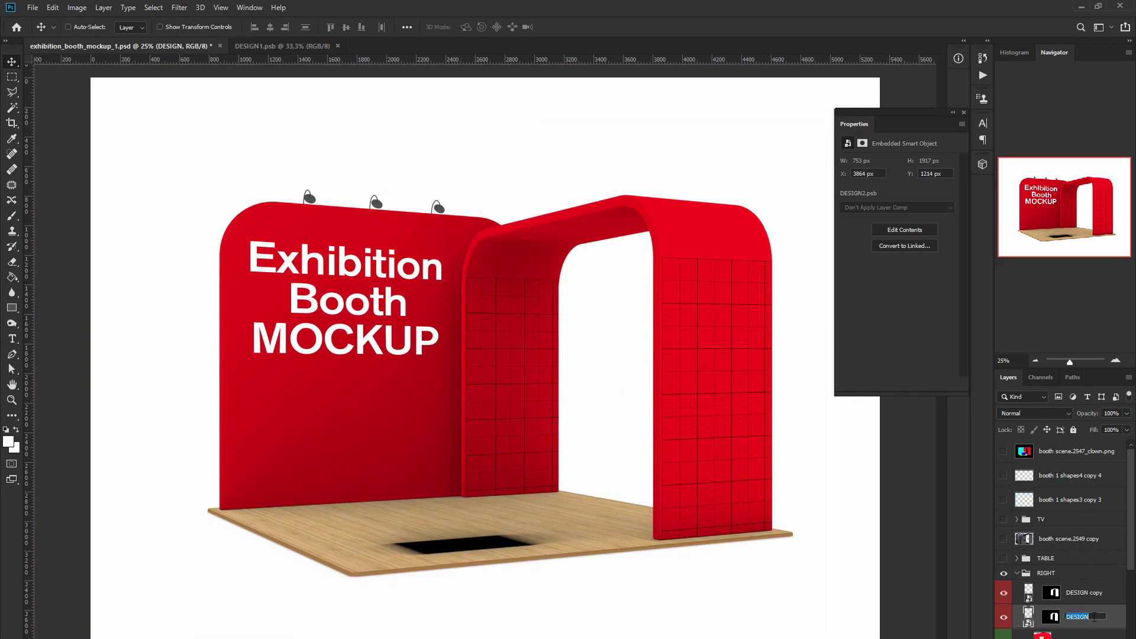
pyautogui.doubleClick(1029, 616)
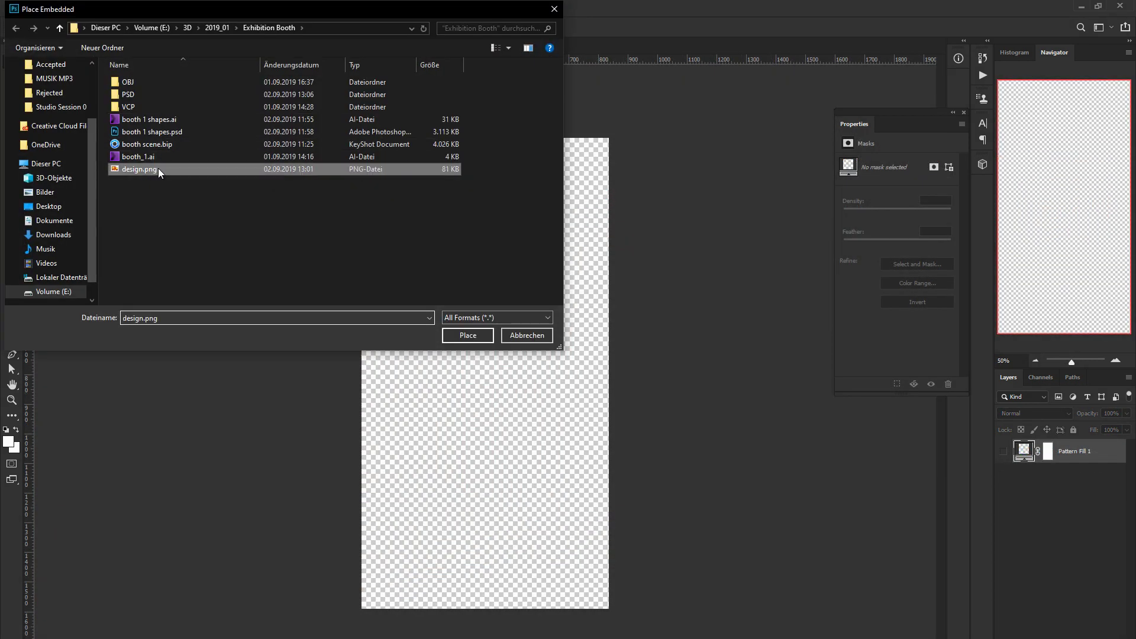
pyautogui.doubleClick(158, 168)
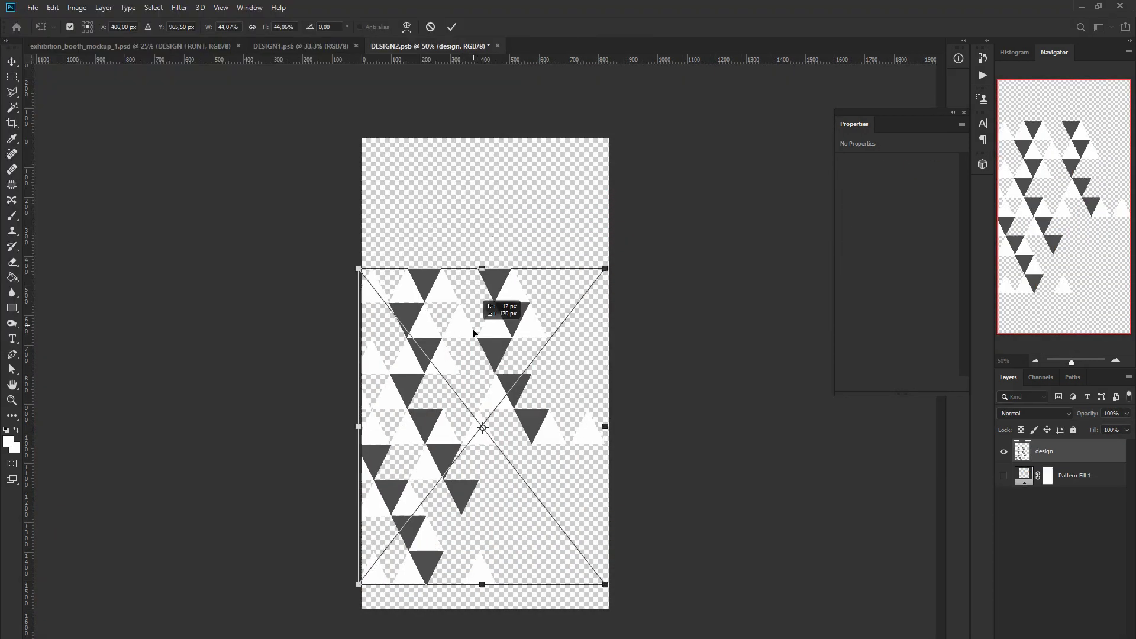
pyautogui.moveTo(491, 278); pyautogui.dragTo(491, 327)
pyautogui.press('Return')
pyautogui.hotkey('ctrl', 's')
# Step: Nudge the DESIGN2 triangle pattern two steps left to fit the right panel
pyautogui.click(150, 46)
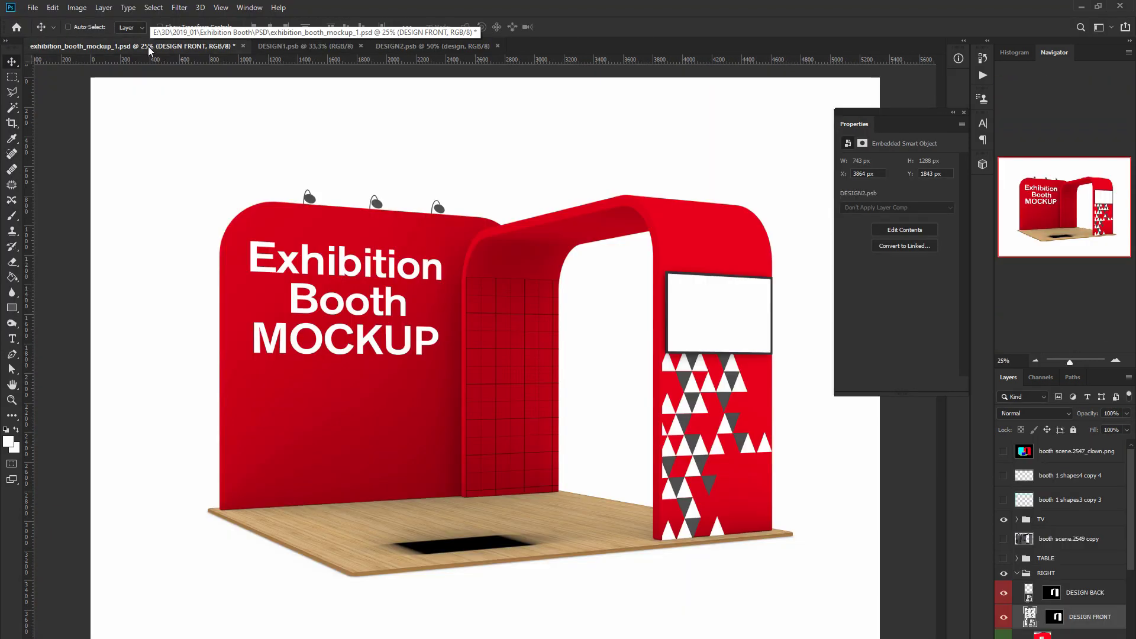
pyautogui.click(1116, 360)
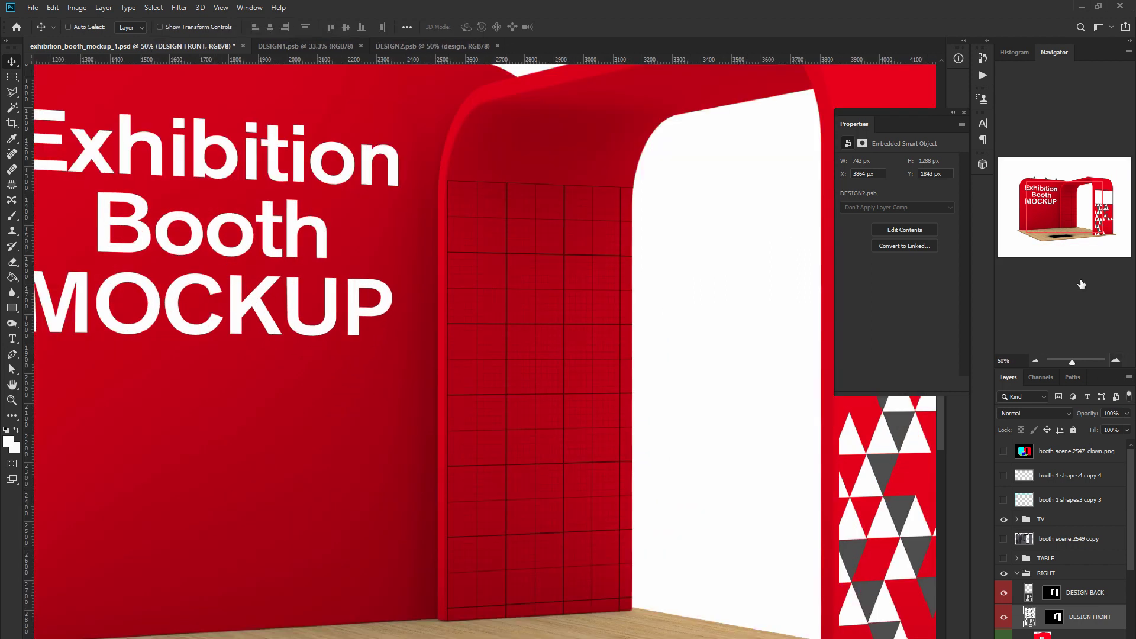
pyautogui.click(399, 47)
pyautogui.press('Left')
pyautogui.press('Left')
pyautogui.press('Left')
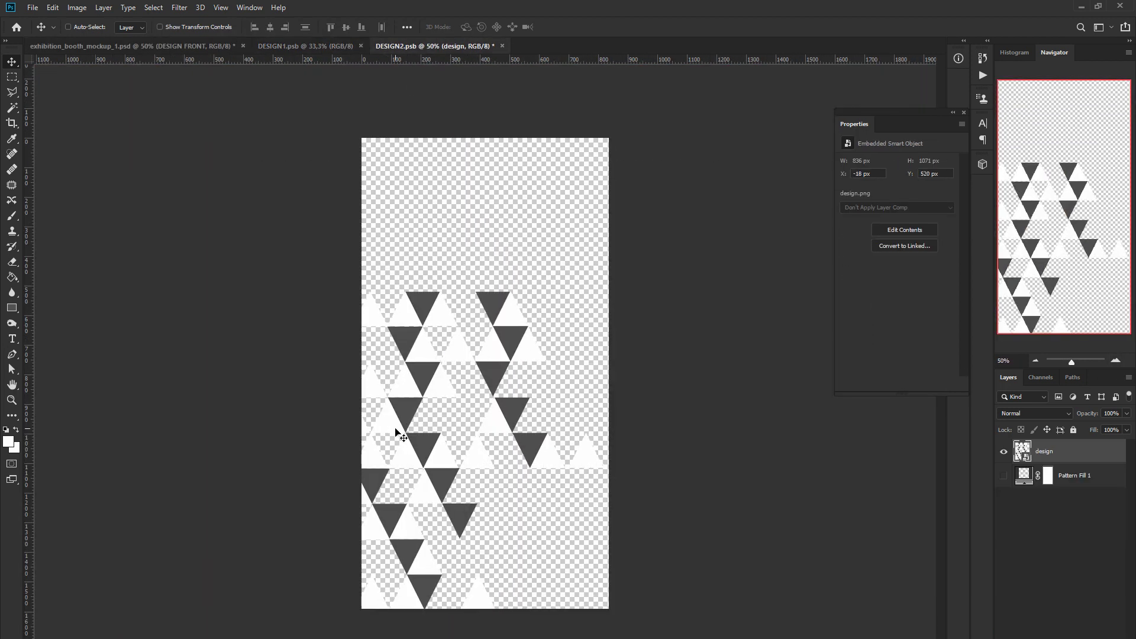
pyautogui.press('Left')
pyautogui.press('Left')
pyautogui.press('Left')
pyautogui.click(160, 46)
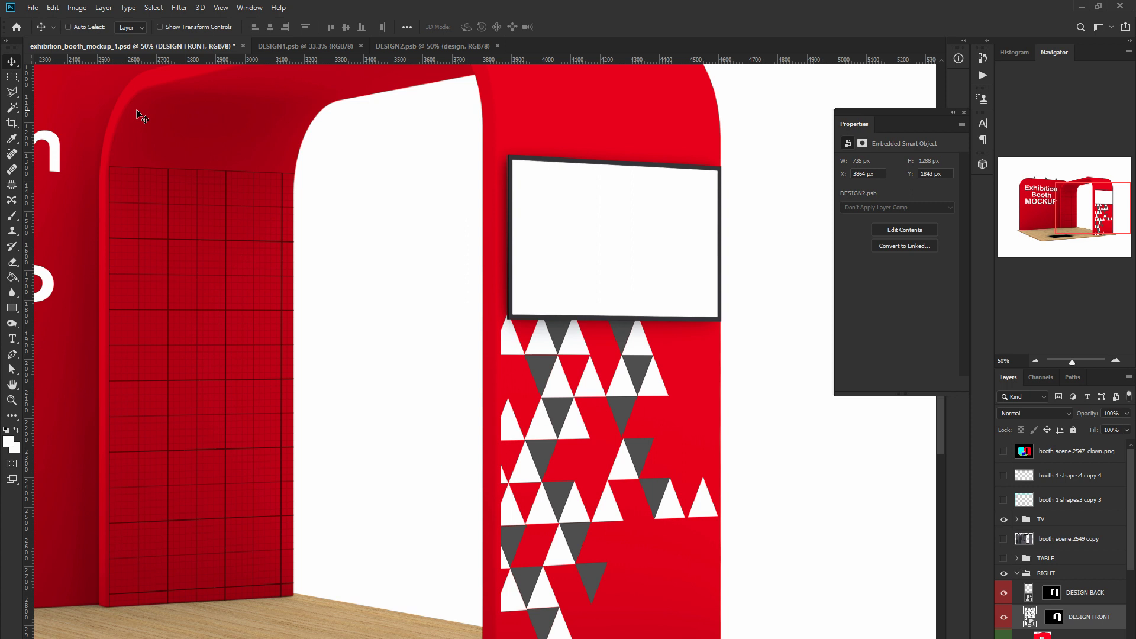
# Step: Turn on the counter and lighting layer and view the whole booth
pyautogui.click(1036, 360)
pyautogui.click(1003, 538)
pyautogui.click(1116, 360)
pyautogui.moveTo(1076, 209); pyautogui.dragTo(1073, 217)
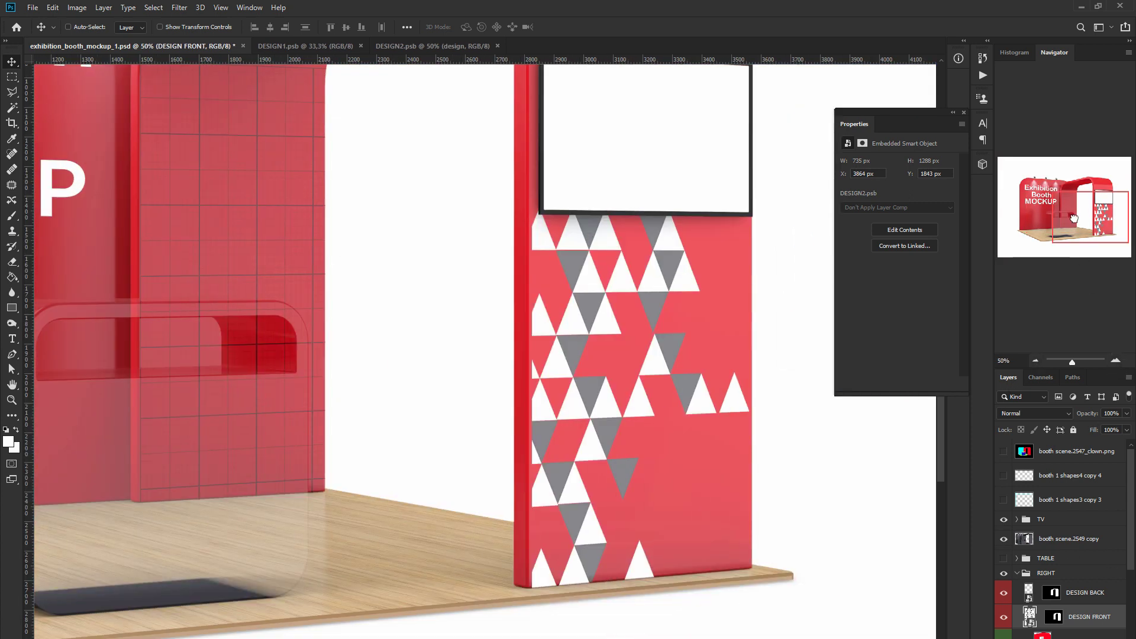
pyautogui.click(1036, 360)
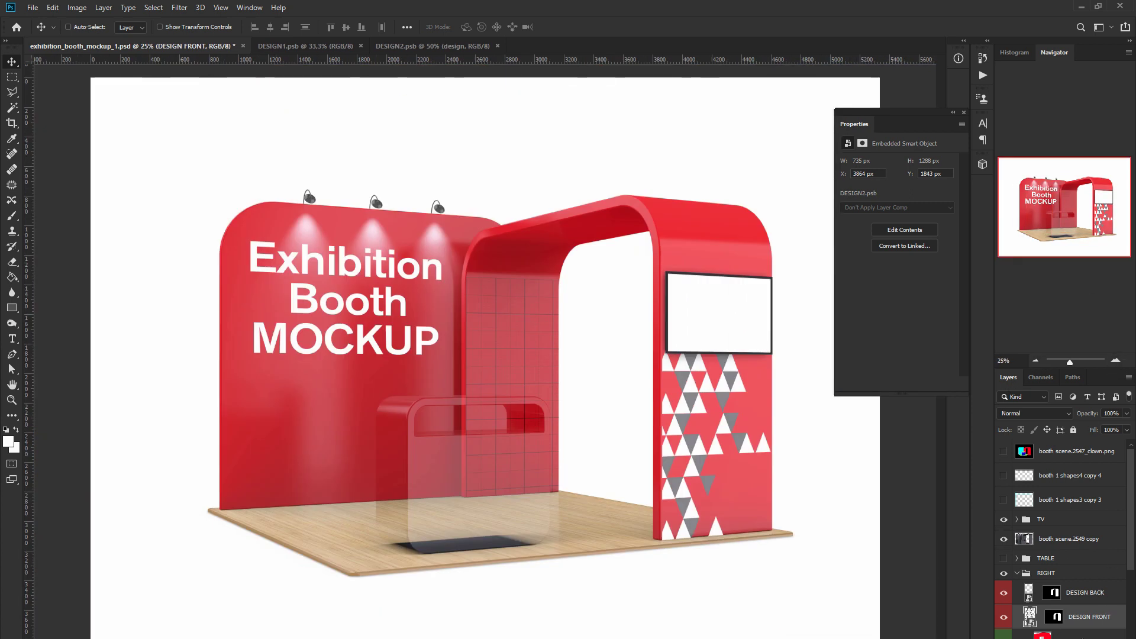
pyautogui.scroll(-1, 1059, 533)
# Step: Show the WHITE copy layer and set its blend mode to Multiply
pyautogui.click(1065, 566)
pyautogui.click(1004, 566)
pyautogui.click(1035, 413)
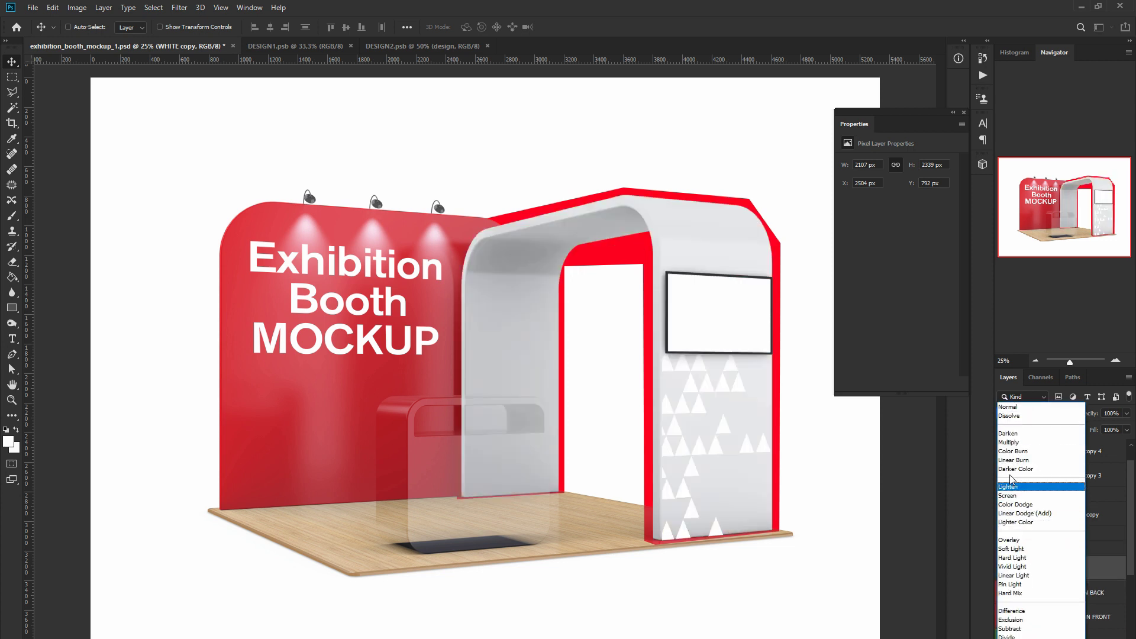
pyautogui.click(1009, 442)
pyautogui.scroll(2, 778, 450)
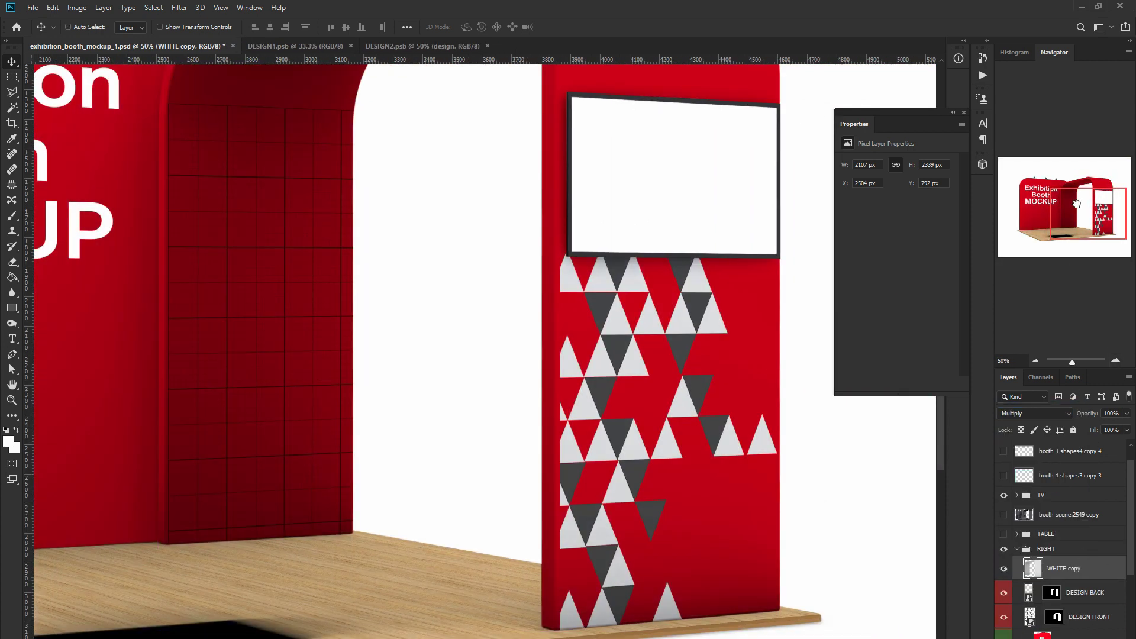
pyautogui.moveTo(1076, 203); pyautogui.dragTo(1073, 204)
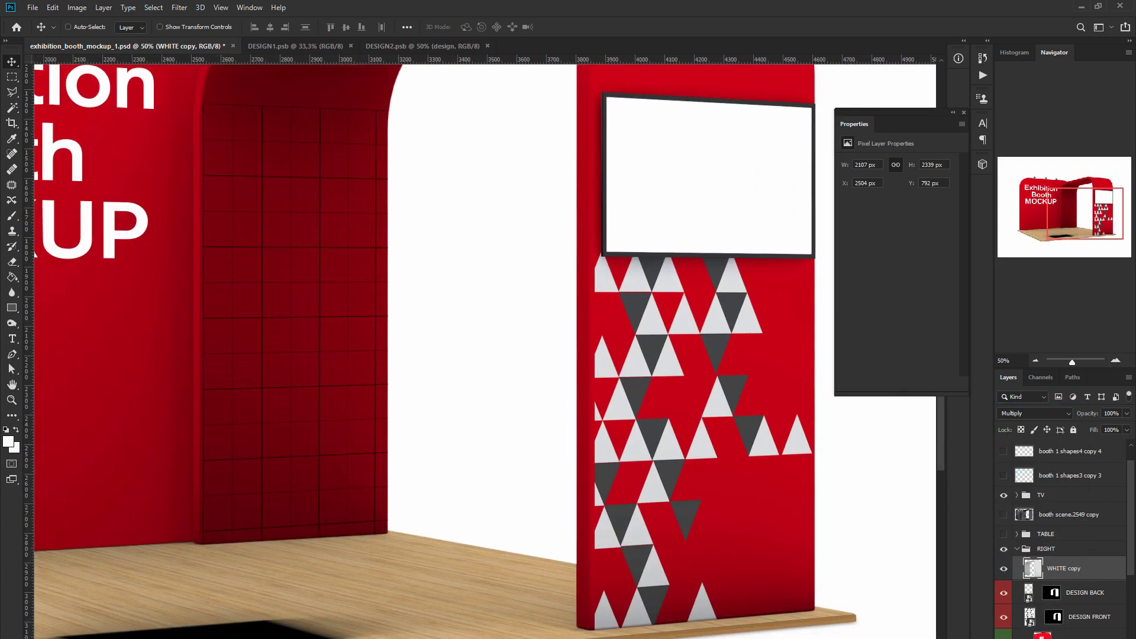
# Step: Try a clipped Levels adjustment on WHITE copy, delete it, and rename the layer SHADOW
pyautogui.click(1072, 634)
pyautogui.click(1059, 533)
pyautogui.click(882, 385)
pyautogui.moveTo(906, 249)
pyautogui.mouseDown()
pyautogui.moveTo(895, 249)
pyautogui.moveTo(939, 250)
pyautogui.mouseUp()
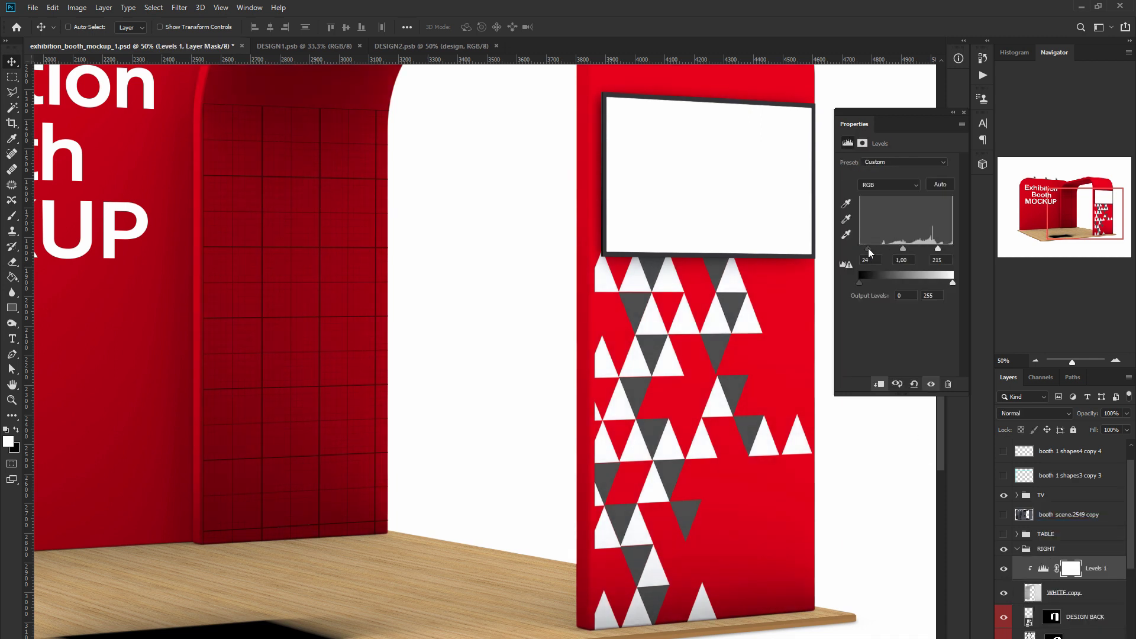
pyautogui.rightClick(1068, 568)
pyautogui.click(1017, 159)
pyautogui.write('SHADOW')
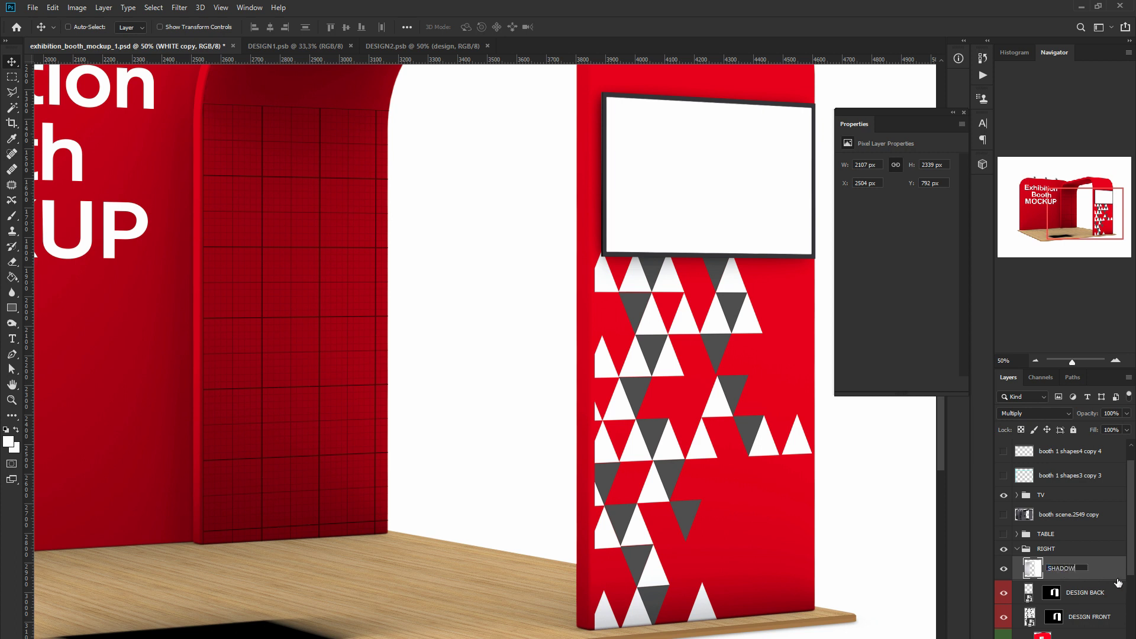
pyautogui.press('Return')
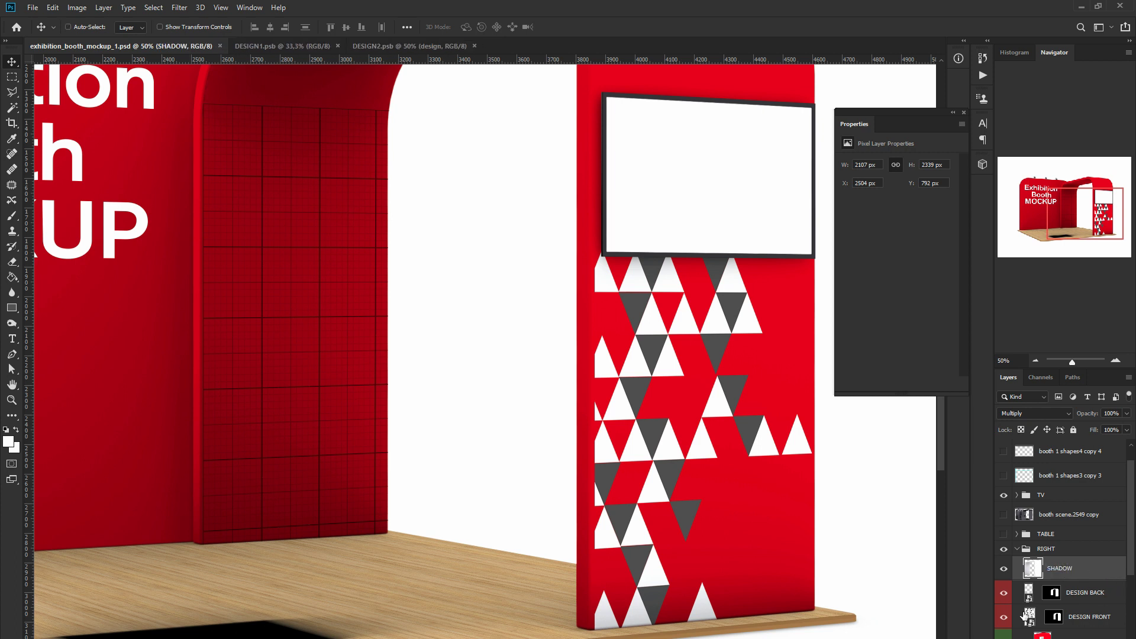
# Step: Embed the triangle design in DESIGN BACK, shift it down two steps, and save
pyautogui.doubleClick(1029, 590)
pyautogui.click(33, 7)
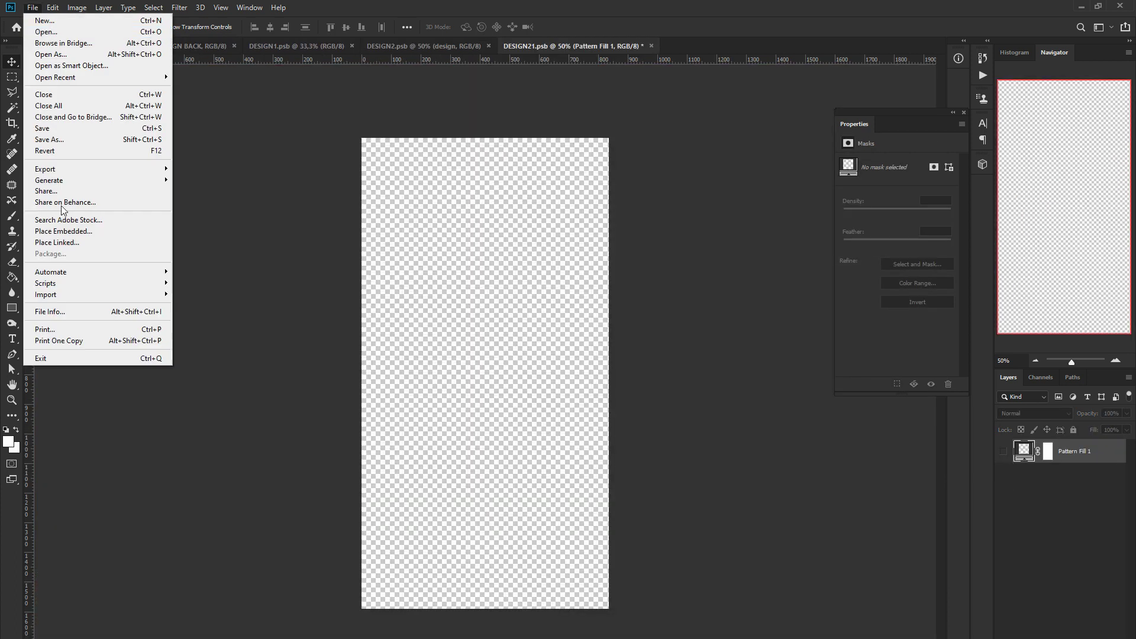
pyautogui.click(61, 205)
pyautogui.doubleClick(153, 168)
pyautogui.hotkey('shift', 'Down')
pyautogui.hotkey('shift', 'Down')
pyautogui.hotkey('shift', 'Down')
pyautogui.hotkey('shift', 'Down')
pyautogui.hotkey('shift', 'Down')
pyautogui.hotkey('shift', 'Down')
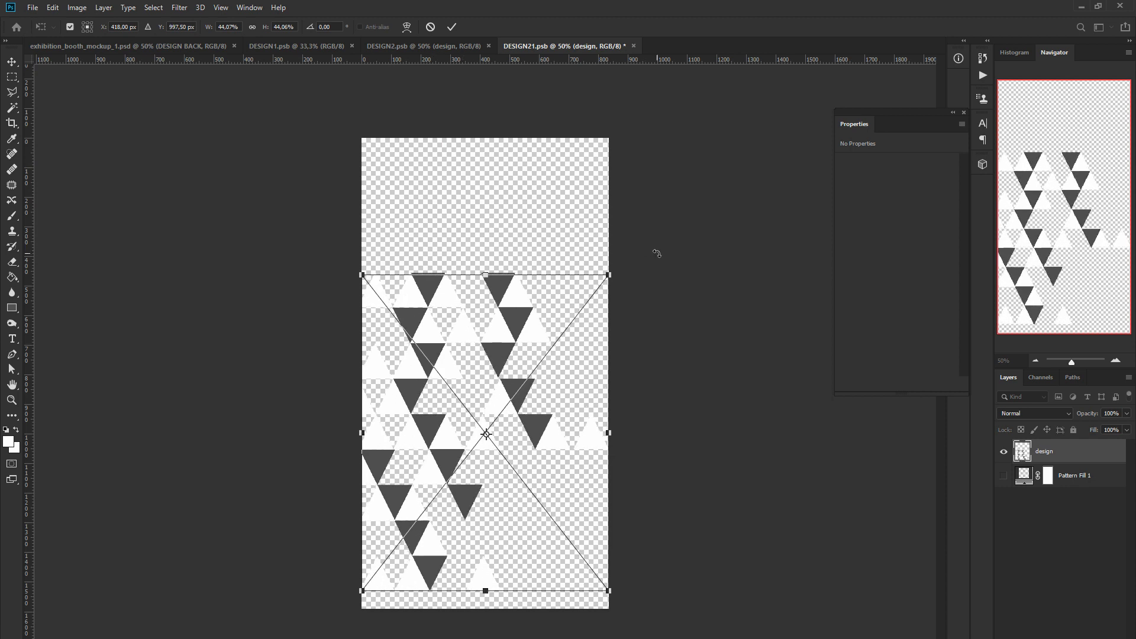
pyautogui.hotkey('shift', 'Down')
pyautogui.hotkey('shift', 'Down')
pyautogui.hotkey('shift', 'Down')
pyautogui.press('Return')
pyautogui.hotkey('ctrl', 's')
pyautogui.hotkey('ctrl', 'Tab')
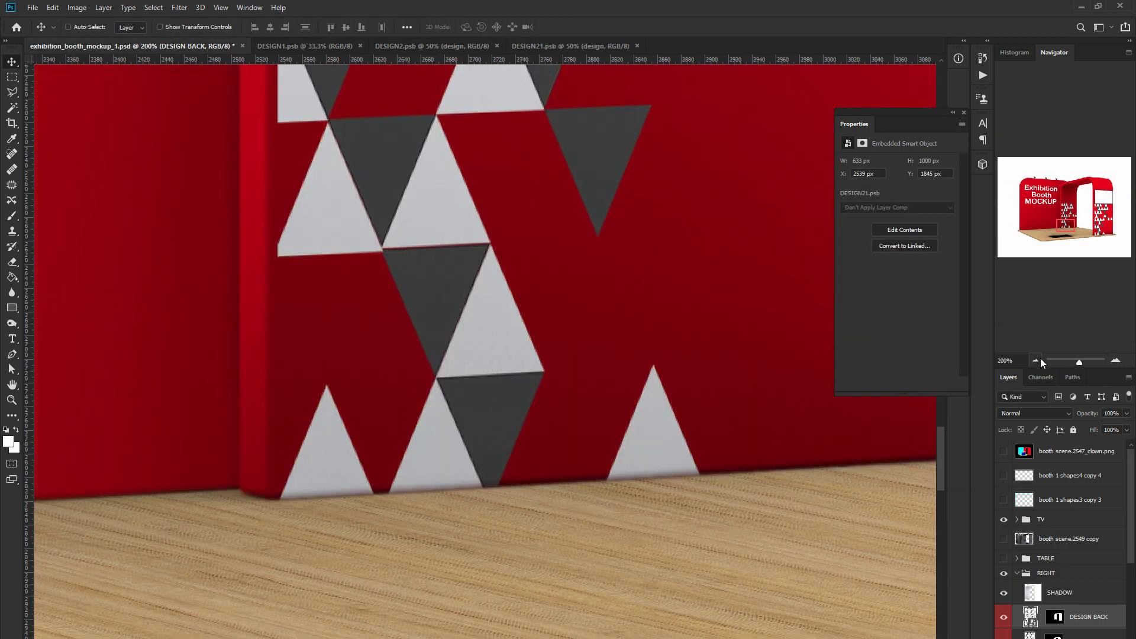
pyautogui.hotkey('ctrl', '0')
# Step: Distort the DESIGN grid layer so its four corners match the table front
pyautogui.click(1003, 558)
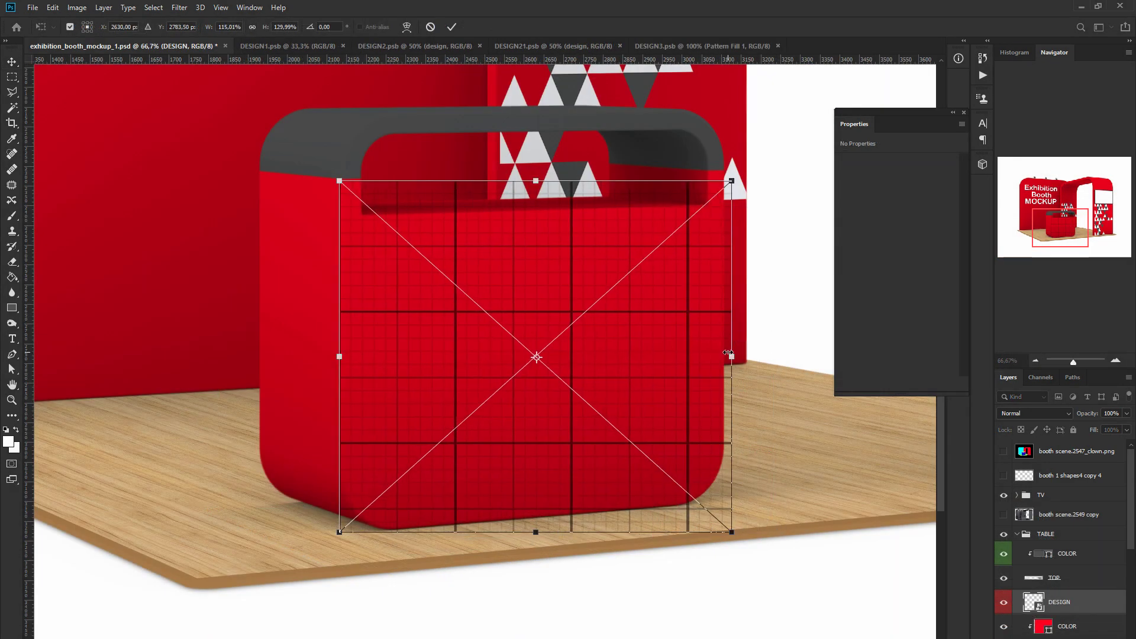
pyautogui.moveTo(732, 357); pyautogui.dragTo(733, 357)
pyautogui.click(52, 7)
pyautogui.click(224, 343)
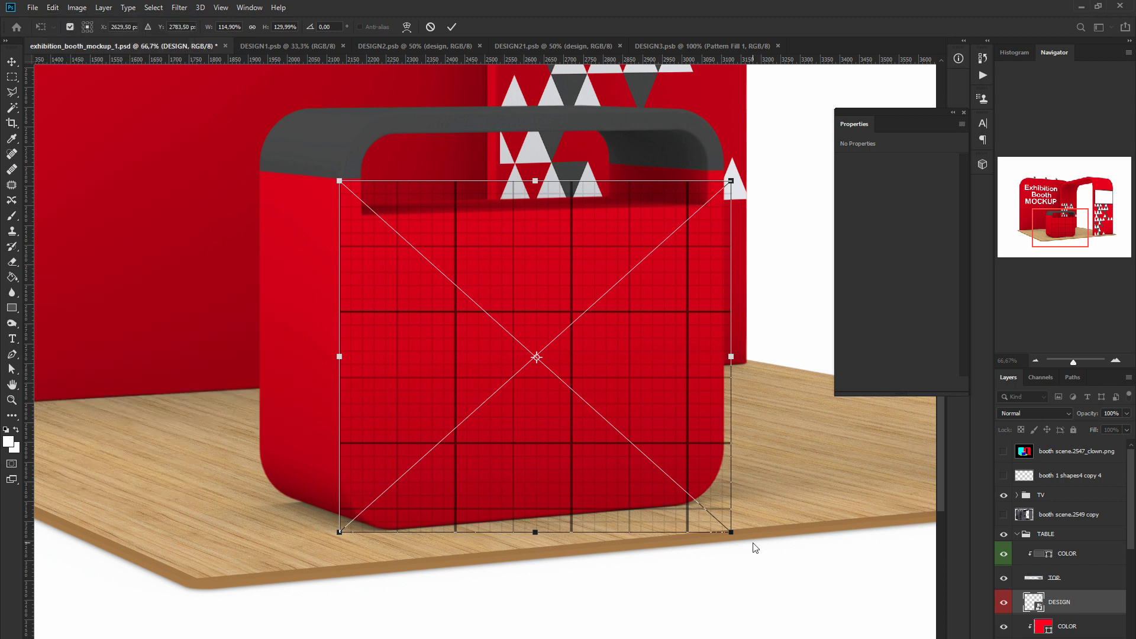
pyautogui.moveTo(725, 532); pyautogui.dragTo(733, 506)
pyautogui.moveTo(339, 532); pyautogui.dragTo(342, 539)
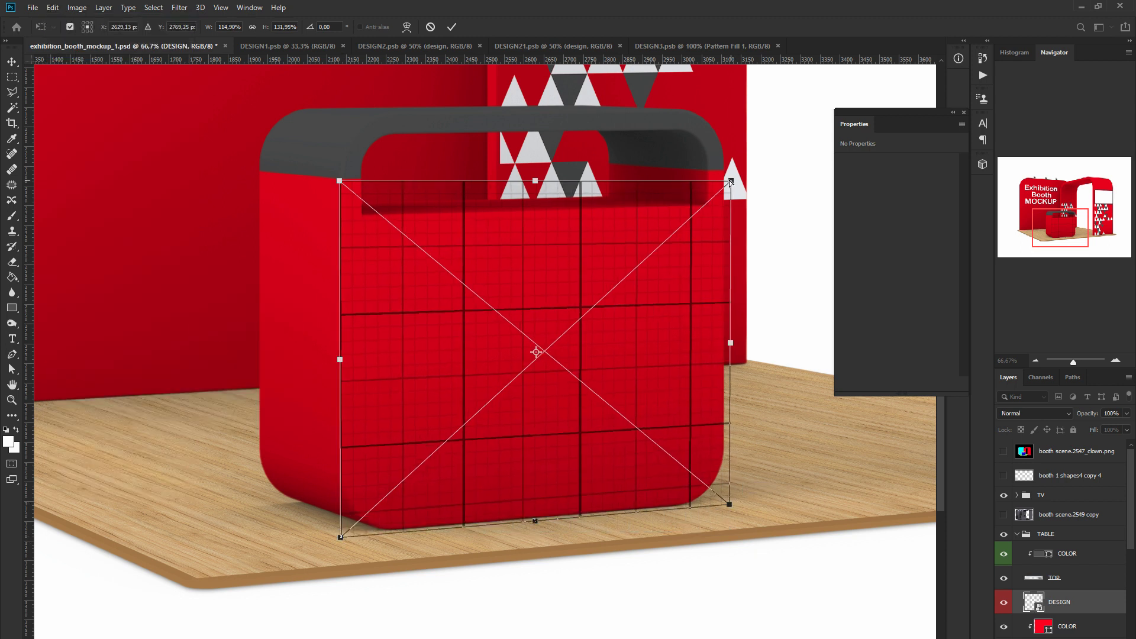
pyautogui.moveTo(731, 182); pyautogui.dragTo(728, 169)
pyautogui.moveTo(338, 187); pyautogui.dragTo(336, 179)
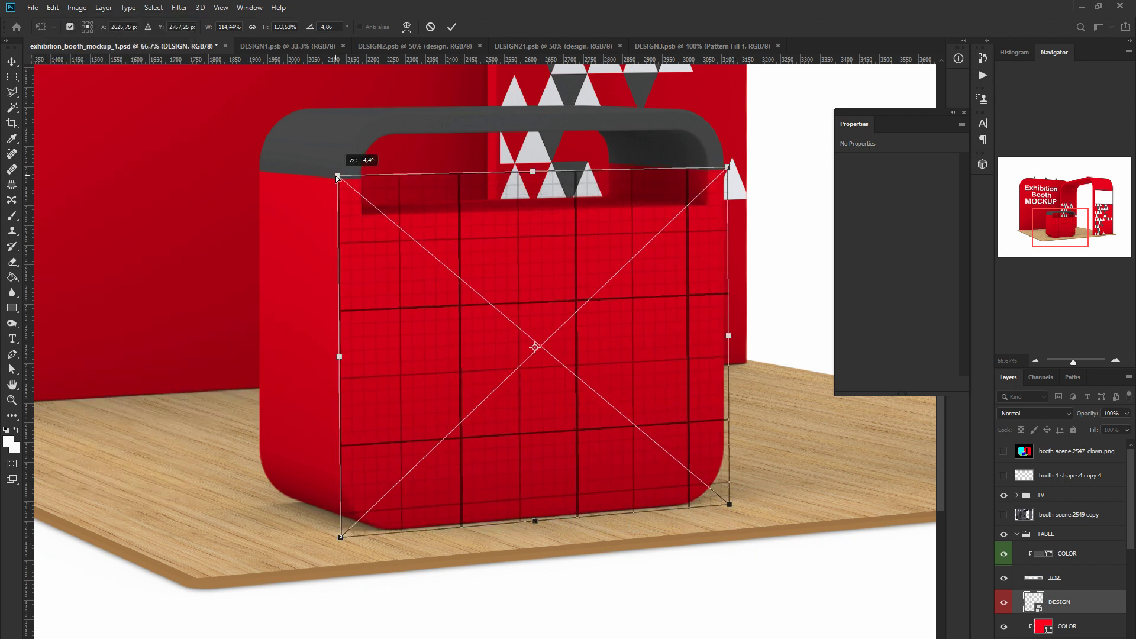
pyautogui.click(450, 28)
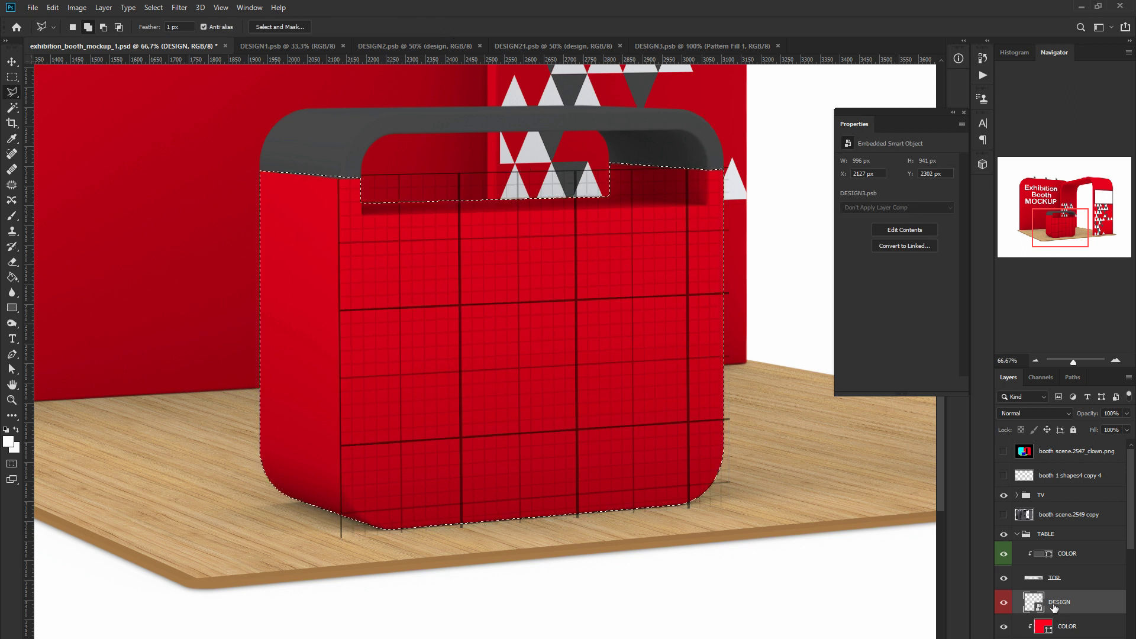
# Step: Mask the design to the table front and hide COLOR so the counter turns grey
pyautogui.hotkey('ctrl', 'm')
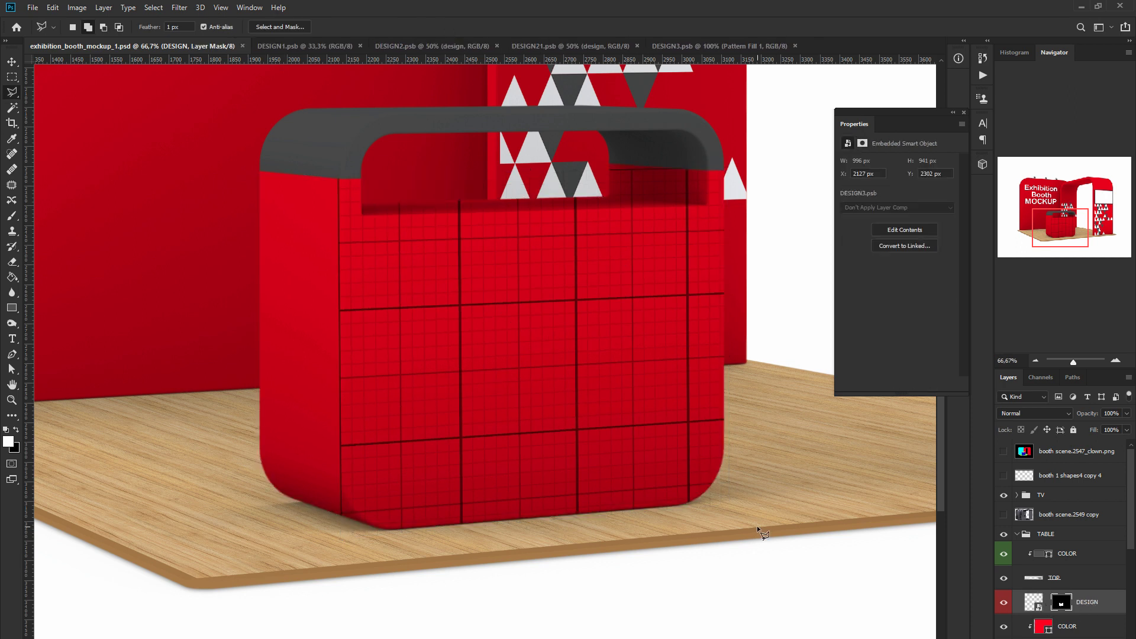
pyautogui.click(1004, 601)
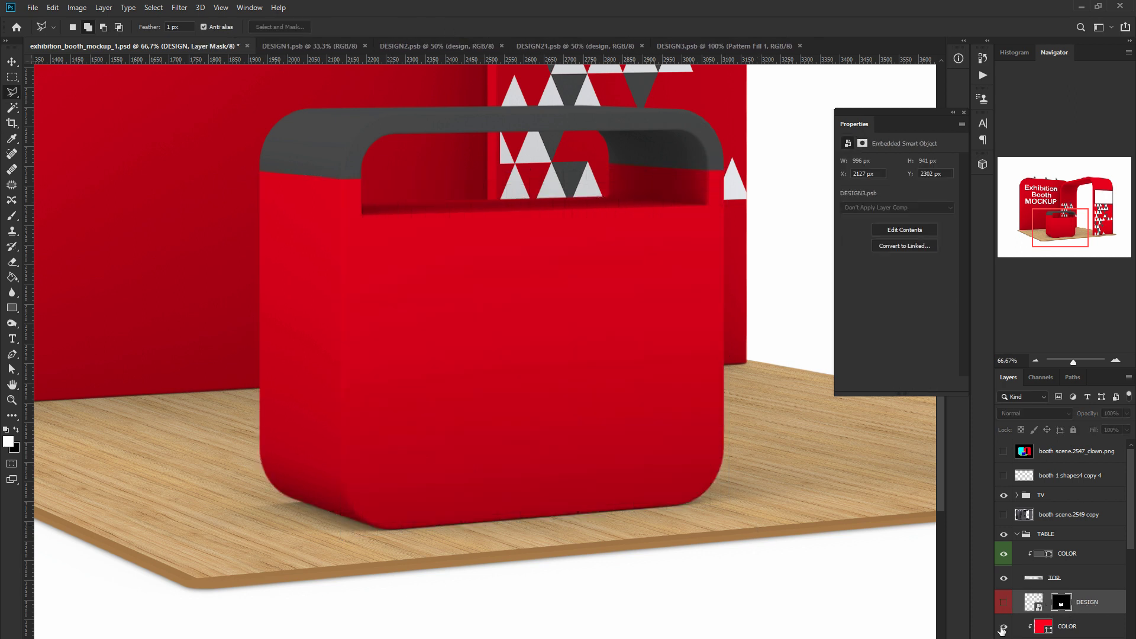
pyautogui.click(1003, 626)
pyautogui.hotkey('ctrl', '+')
pyautogui.hotkey('ctrl', '+')
pyautogui.hotkey('ctrl', '+')
pyautogui.moveTo(670, 65)
pyautogui.mouseDown()
pyautogui.moveTo(709, 554)
pyautogui.moveTo(779, 624)
pyautogui.mouseUp()
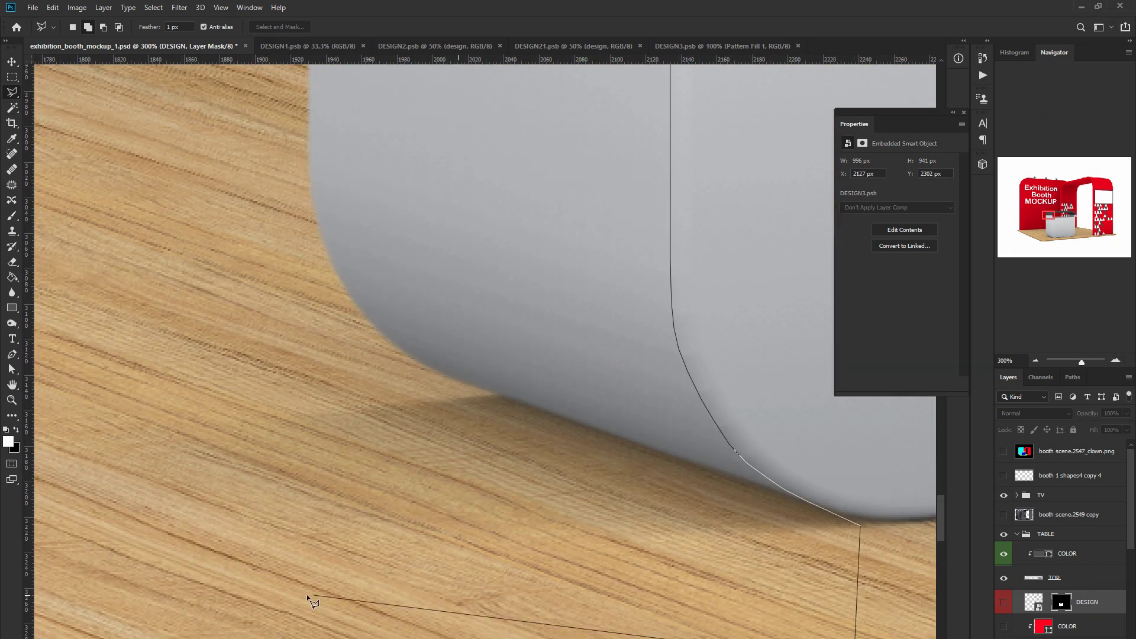
# Step: Outline the counter top with a polygonal selection and ready a black brush
pyautogui.scroll(5, 213, 355)
pyautogui.click(204, 90)
pyautogui.click(621, 188)
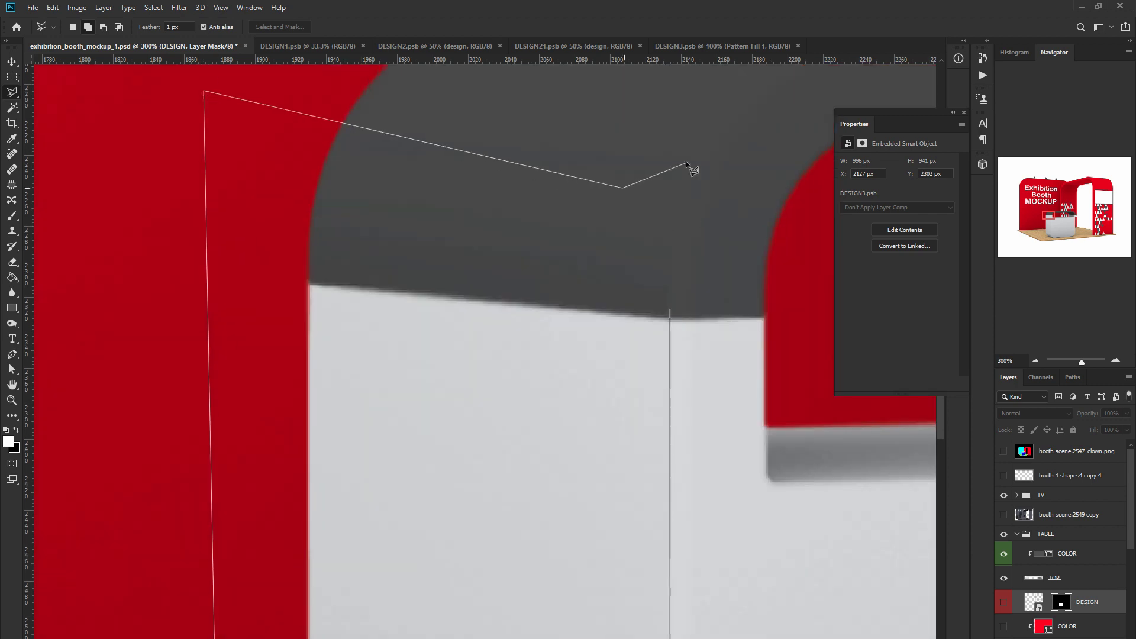
pyautogui.doubleClick(670, 313)
pyautogui.click(1003, 602)
pyautogui.press('b')
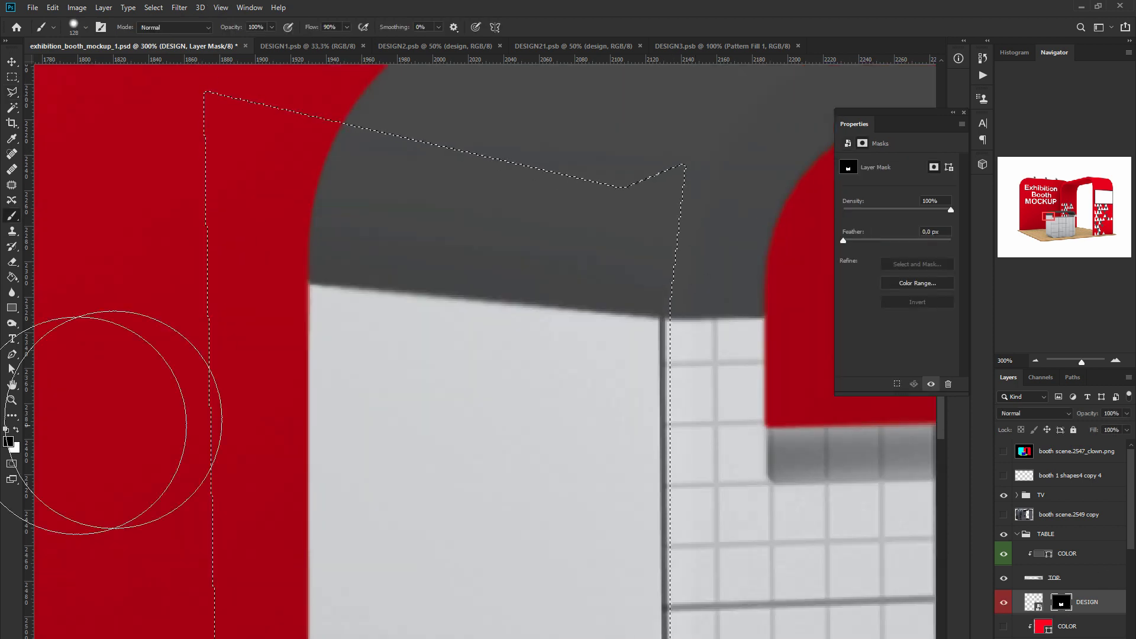
pyautogui.press('x')
pyautogui.hotkey('ctrl', 'd')
# Step: Select the counter's inner top opening with the Polygonal Lasso
pyautogui.click(1035, 360)
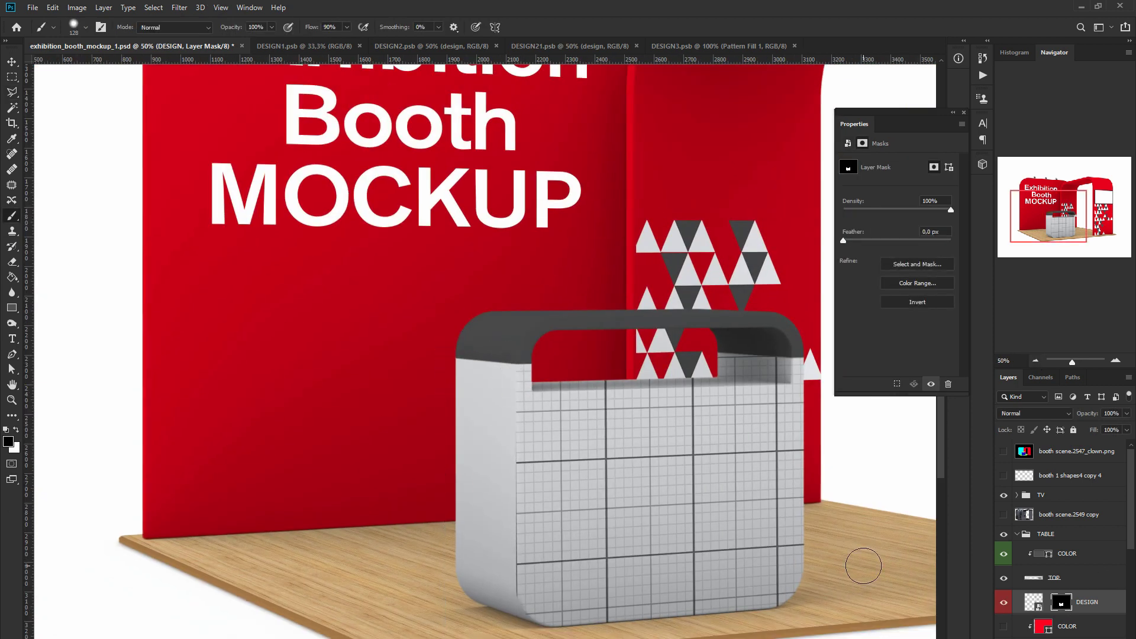
pyautogui.click(1115, 360)
pyautogui.moveTo(1056, 228); pyautogui.dragTo(1088, 208)
pyautogui.click(1115, 360)
pyautogui.press('l')
pyautogui.click(1002, 602)
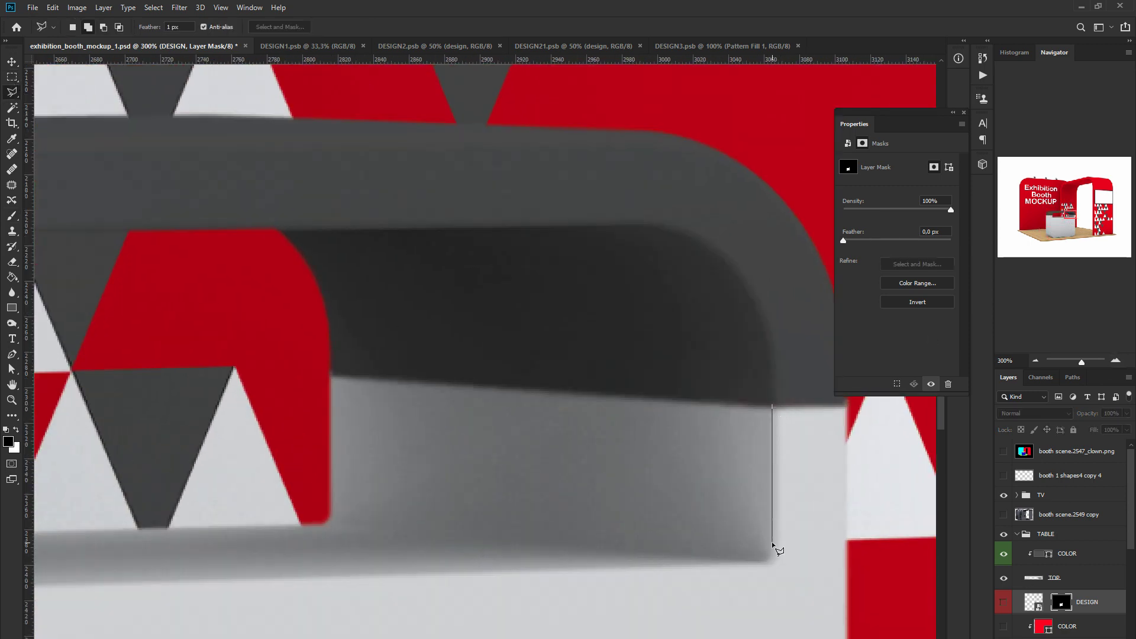
pyautogui.hscroll(-5, 752, 563)
pyautogui.hscroll(-5, 392, 609)
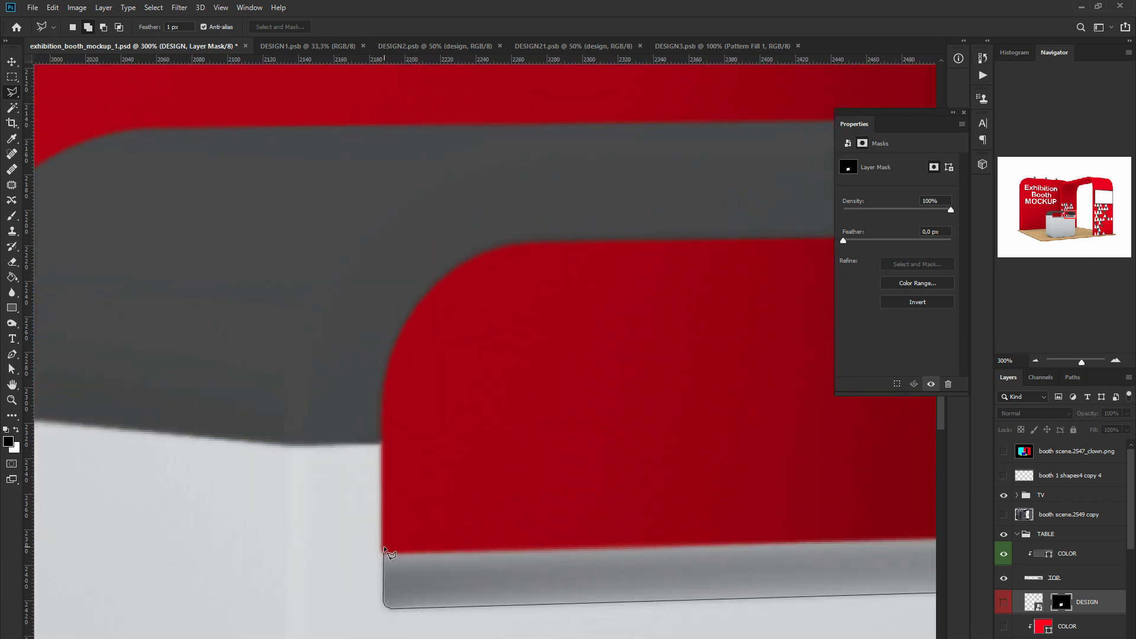
pyautogui.click(402, 404)
pyautogui.click(665, 305)
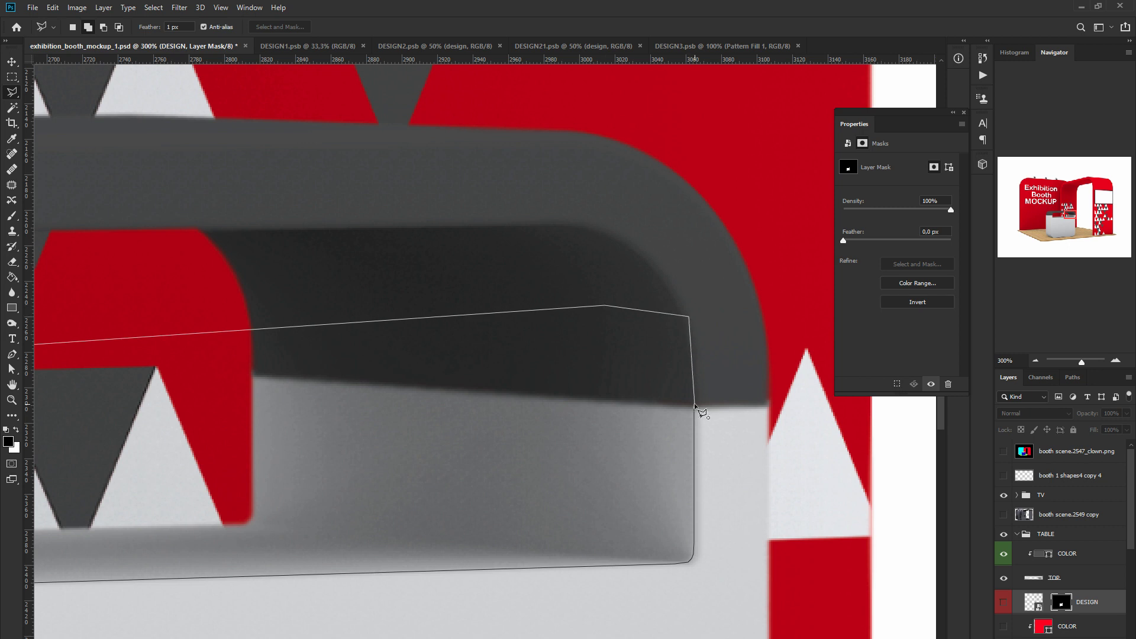
pyautogui.doubleClick(694, 402)
# Step: Brush out the grid design inside the counter's top opening on the mask
pyautogui.hotkey('ctrl', '-')
pyautogui.hotkey('ctrl', '-')
pyautogui.hotkey('ctrl', '-')
pyautogui.press('b')
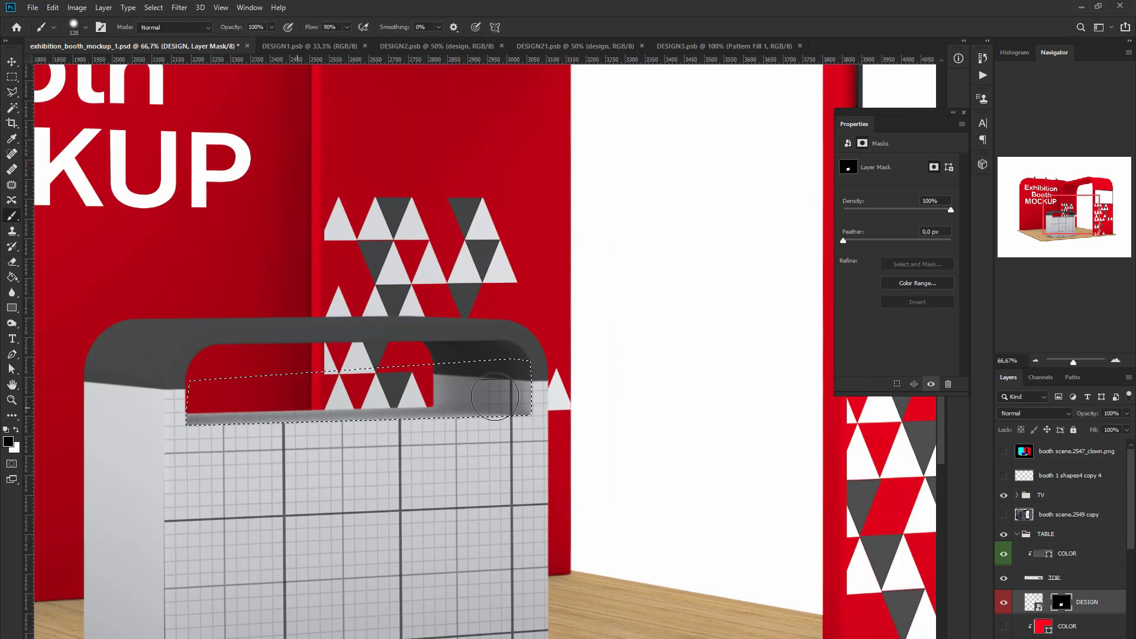
pyautogui.moveTo(518, 401); pyautogui.dragTo(536, 402)
pyautogui.moveTo(1058, 269); pyautogui.dragTo(1053, 232)
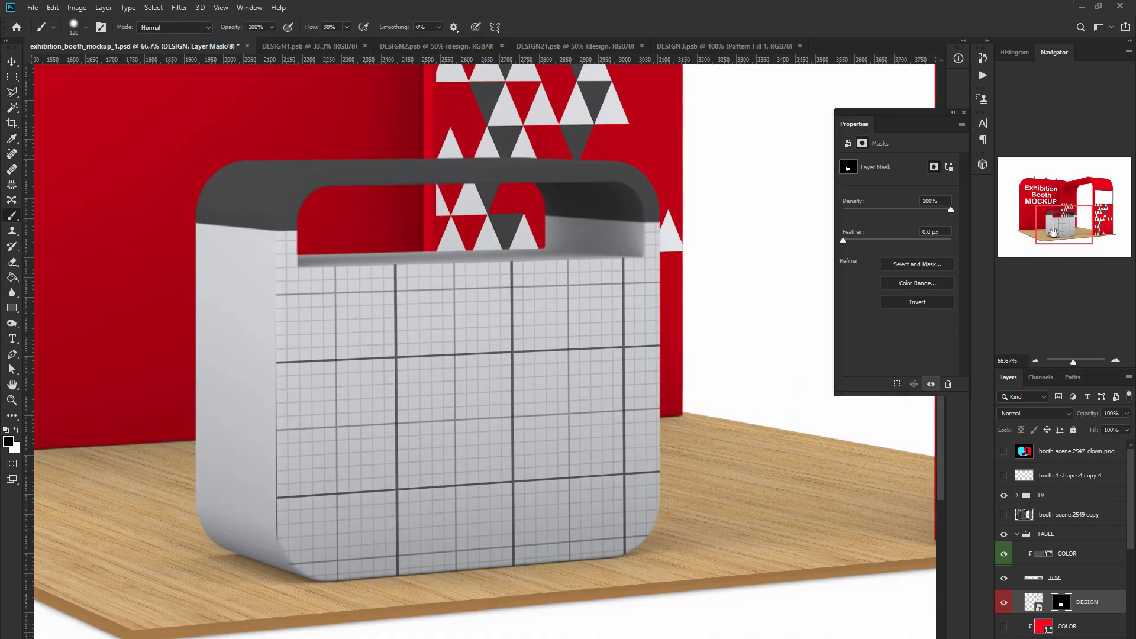
pyautogui.click(1033, 602)
pyautogui.hotkey('ctrl', 't')
pyautogui.hotkey('ctrl', '+')
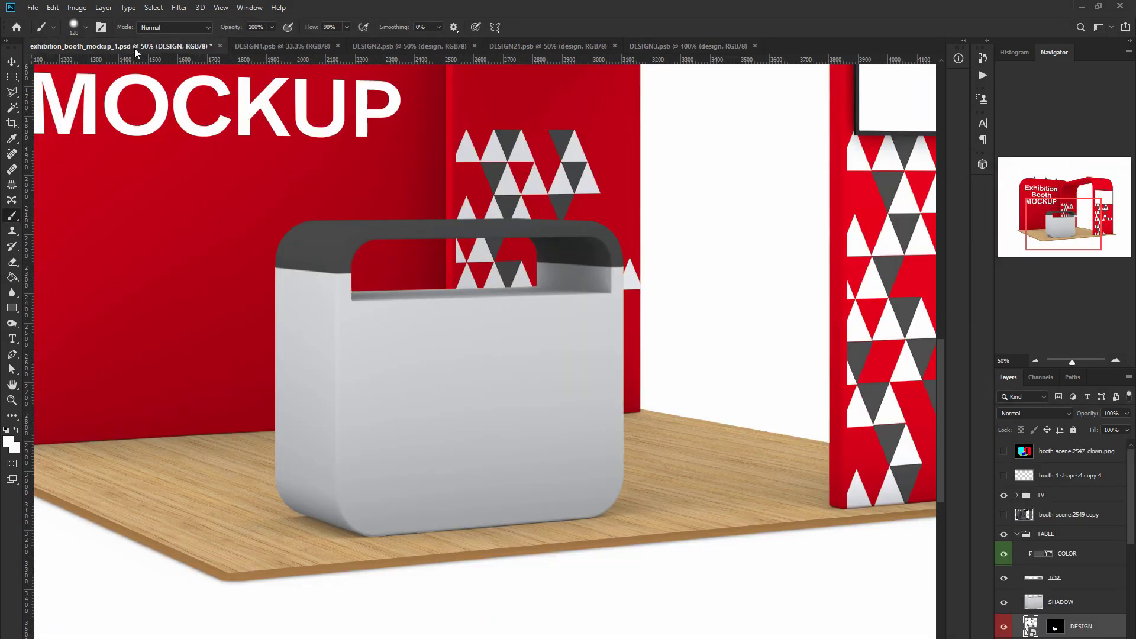
# Step: Set SHADOW to Multiply, brighten it with Levels white at 231, and merge down
pyautogui.click(1004, 602)
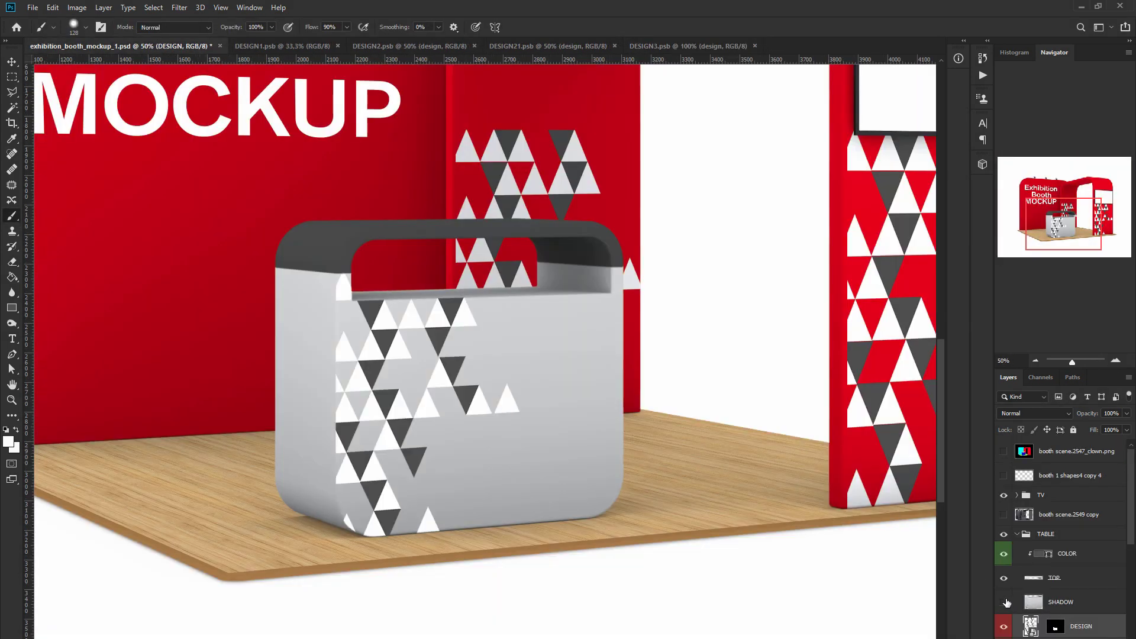
pyautogui.click(1003, 601)
pyautogui.click(1059, 602)
pyautogui.click(1034, 413)
pyautogui.click(1041, 445)
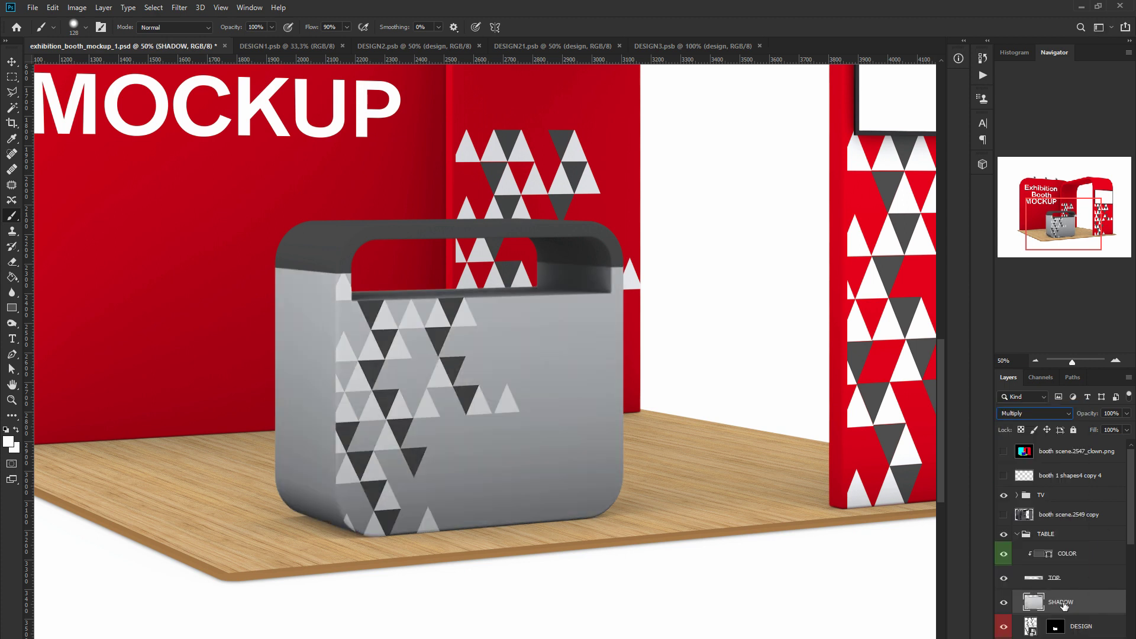
pyautogui.click(1065, 636)
pyautogui.click(1041, 573)
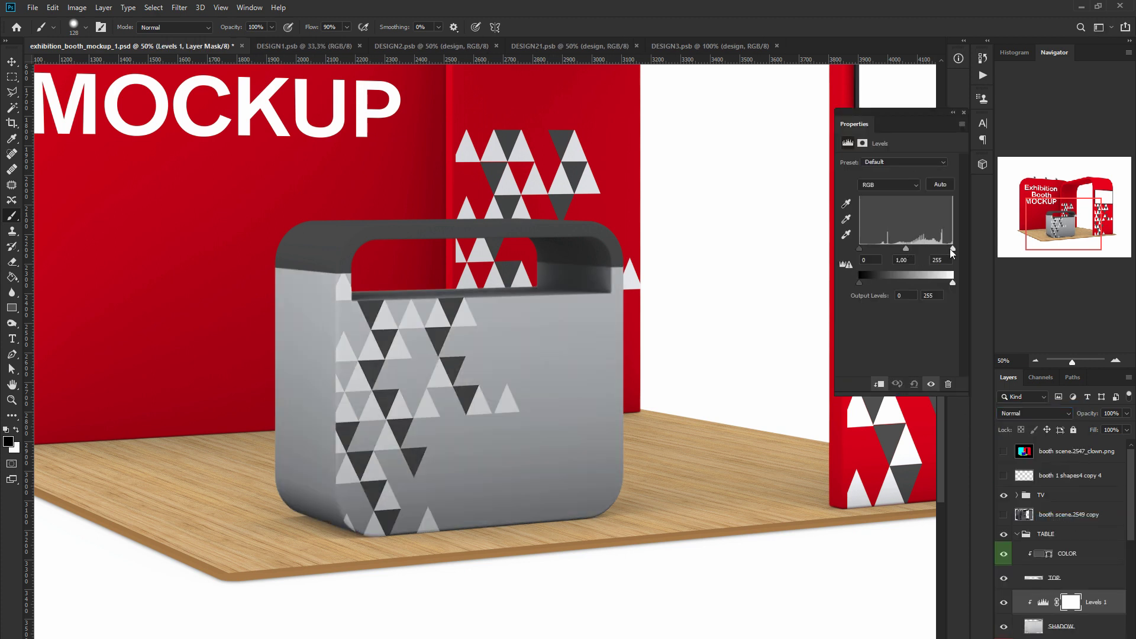
pyautogui.moveTo(951, 248); pyautogui.dragTo(887, 249)
pyautogui.rightClick(1103, 602)
pyautogui.click(1042, 462)
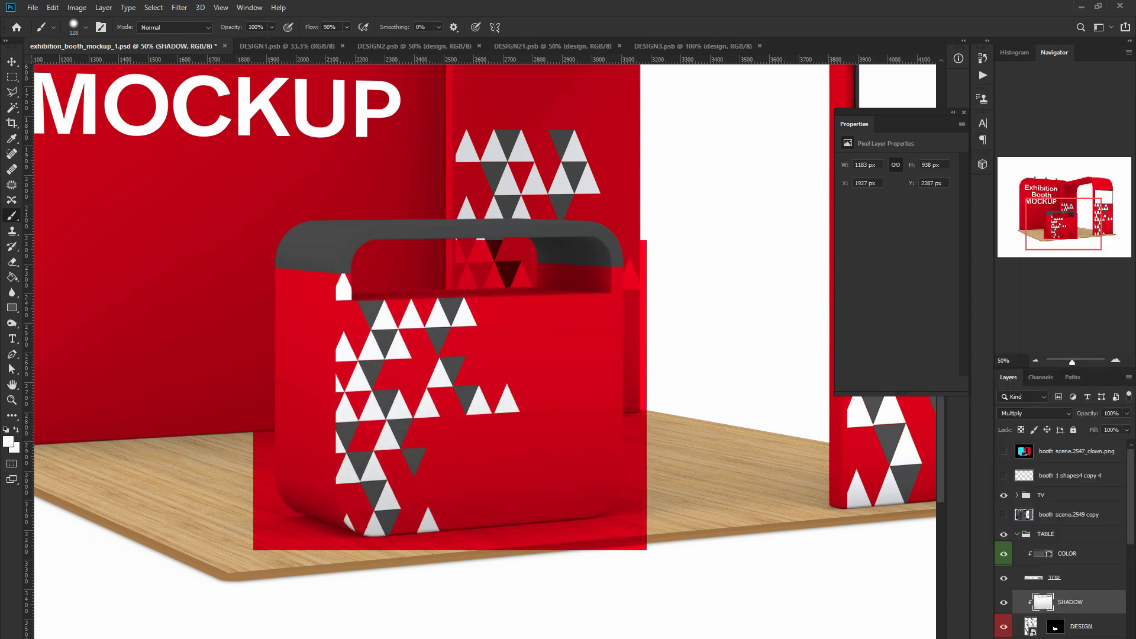
# Step: Show the booth scene.2549 copy overlay and open the DESIGN3 smart object
pyautogui.scroll(-1, 1094, 618)
pyautogui.click(1003, 491)
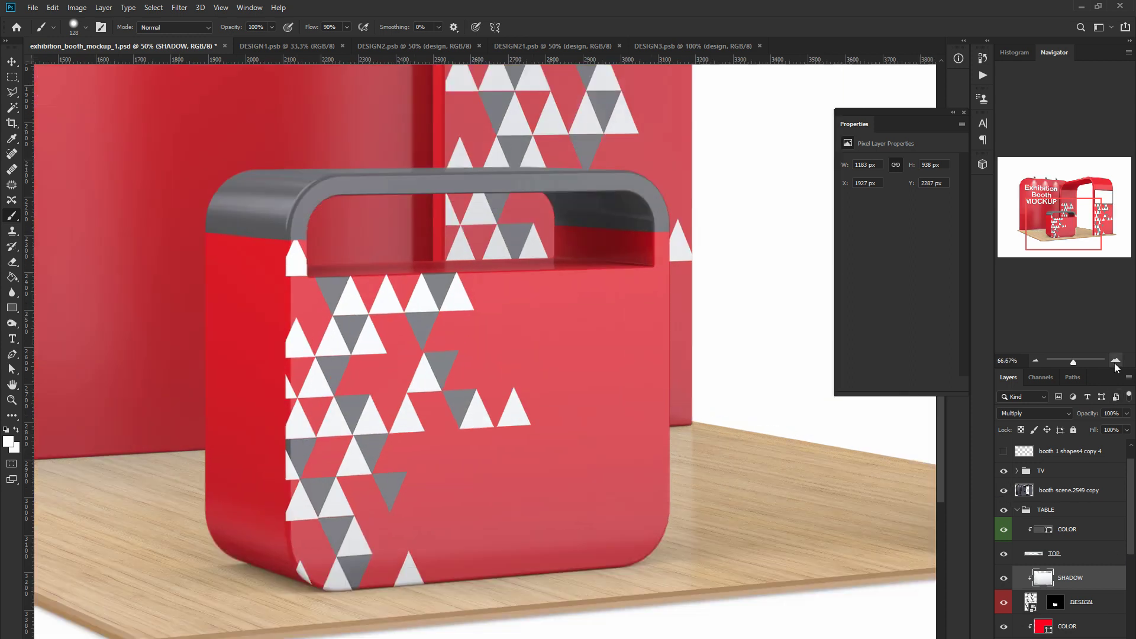
pyautogui.hotkey('ctrl', '+')
pyautogui.hotkey('ctrl', '+')
pyautogui.doubleClick(1031, 602)
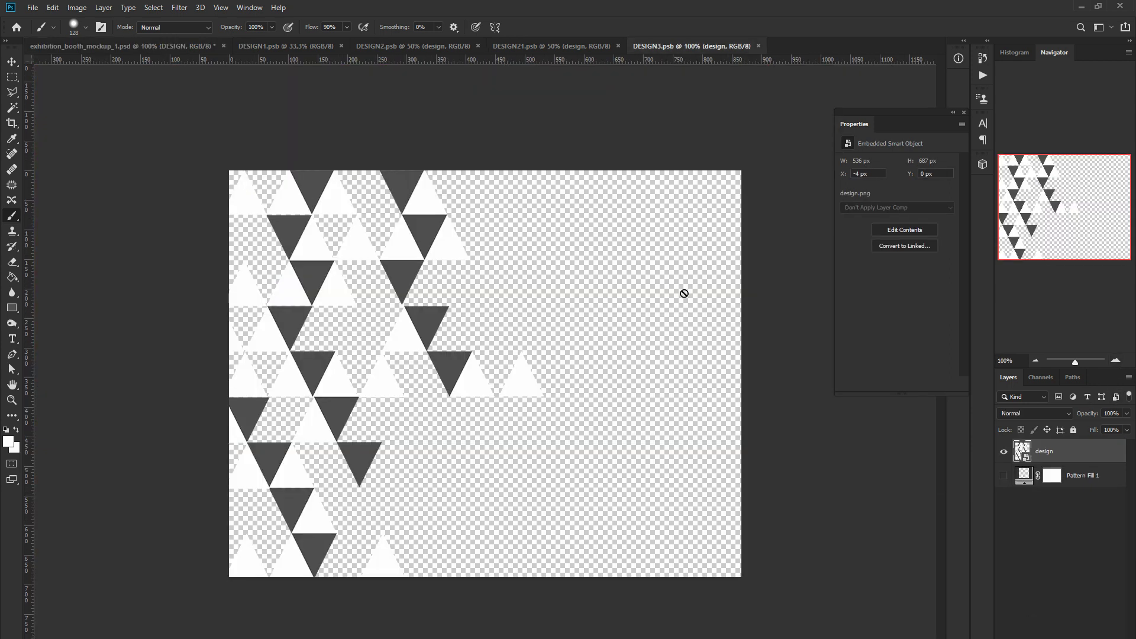
# Step: Nudge the triangle pattern into position, checking it against the booth mockup
pyautogui.press('v')
pyautogui.moveTo(277, 219); pyautogui.dragTo(284, 291)
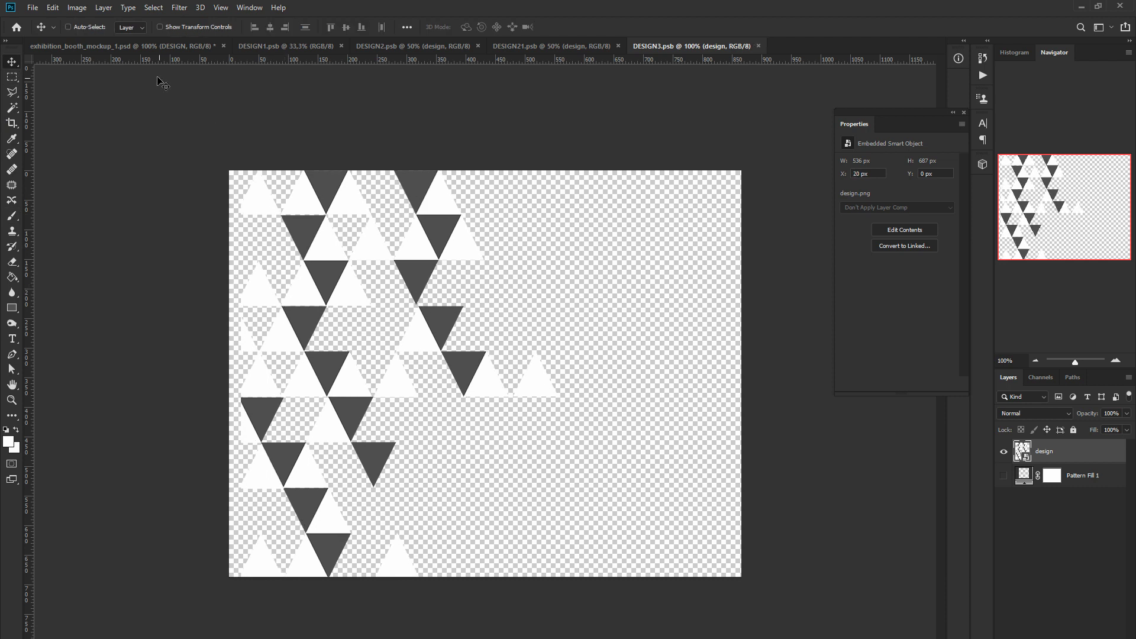
pyautogui.click(141, 46)
pyautogui.click(692, 45)
pyautogui.moveTo(268, 209); pyautogui.dragTo(265, 208)
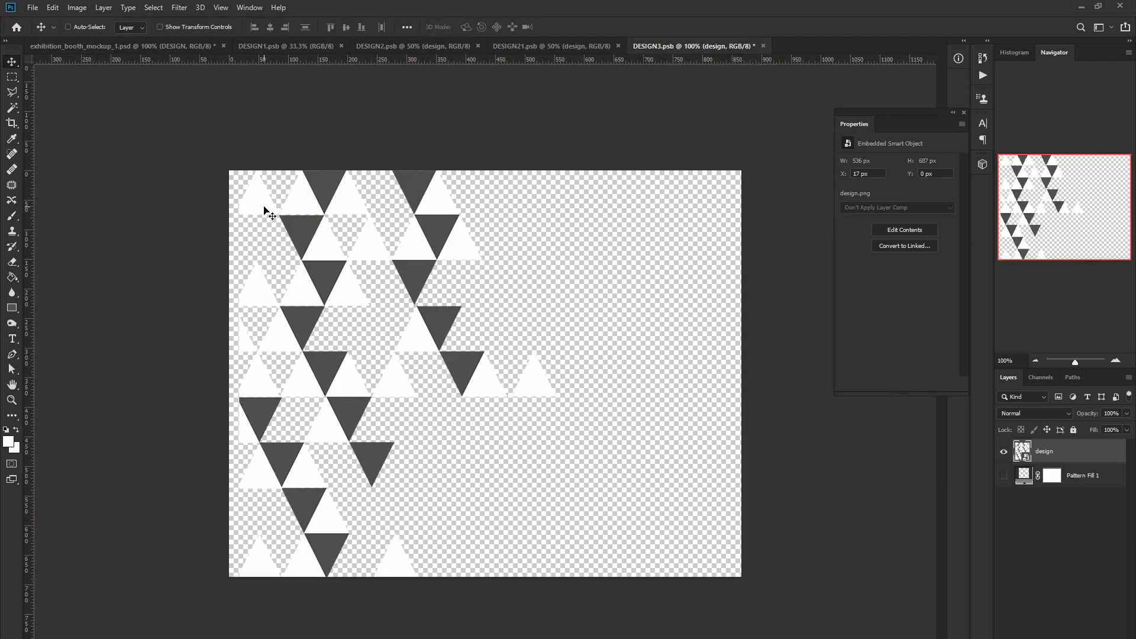
pyautogui.click(111, 47)
pyautogui.click(669, 46)
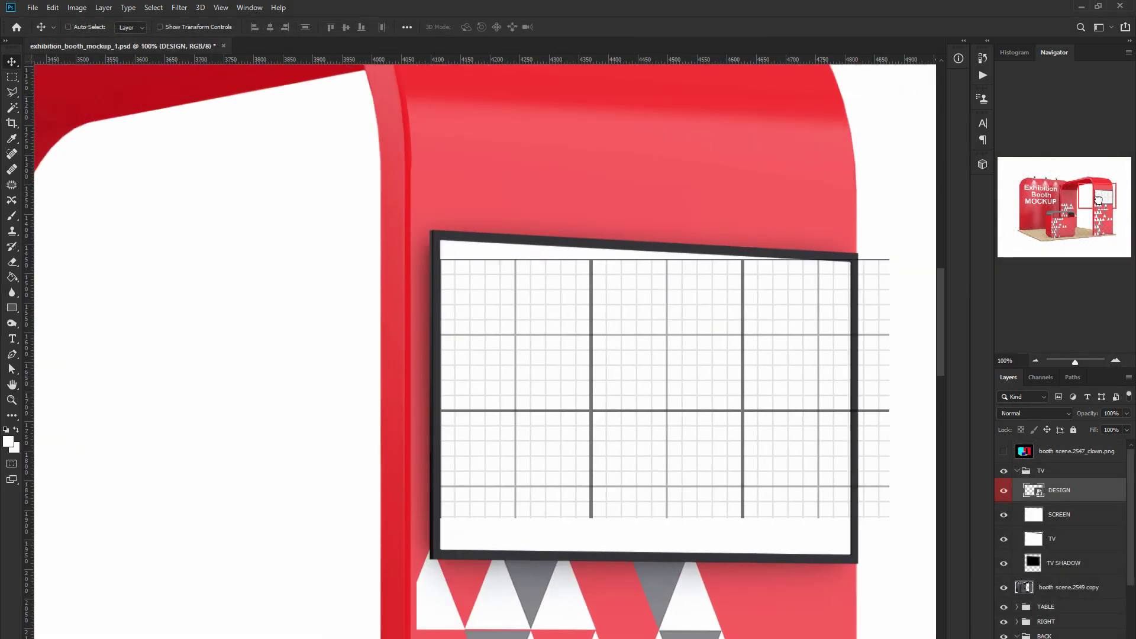
# Step: Distort the TV design's four corners onto the TV screen frame
pyautogui.hotkey('ctrl', 't')
pyautogui.click(53, 7)
pyautogui.click(237, 329)
pyautogui.moveTo(343, 260); pyautogui.dragTo(345, 241)
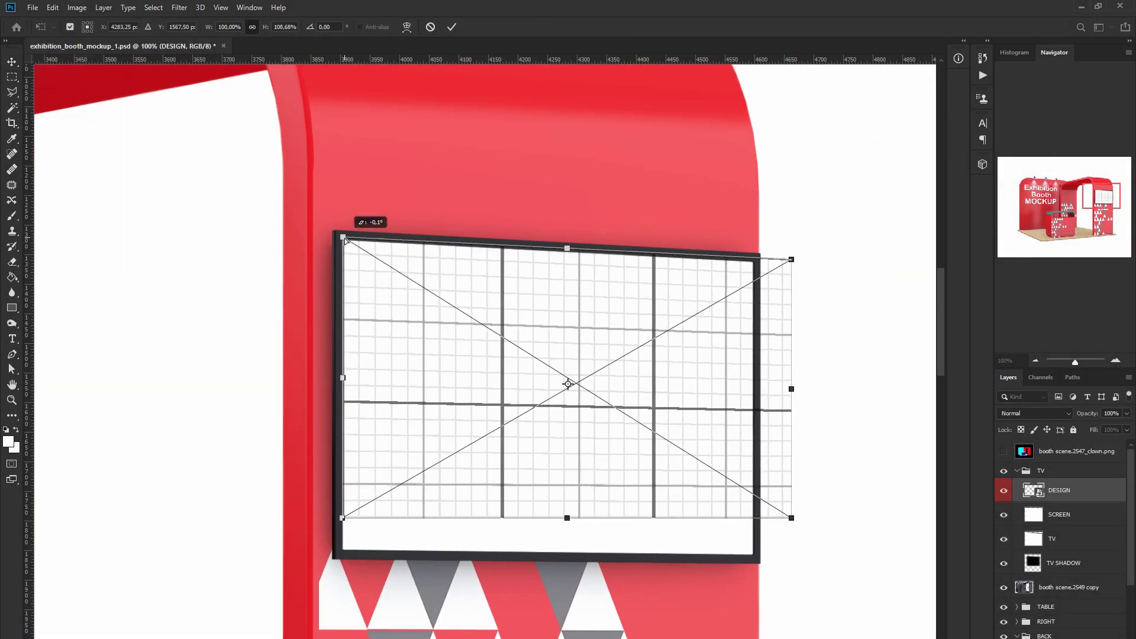
pyautogui.moveTo(791, 259); pyautogui.dragTo(756, 261)
pyautogui.moveTo(791, 518); pyautogui.dragTo(755, 559)
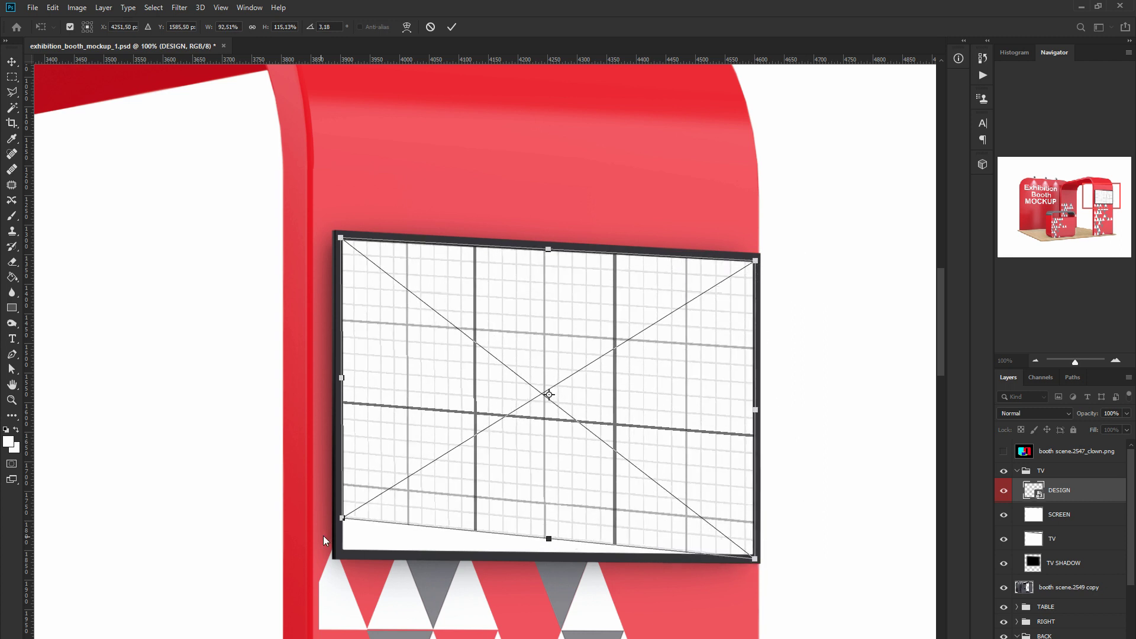
pyautogui.moveTo(342, 517); pyautogui.dragTo(342, 555)
pyautogui.click(451, 27)
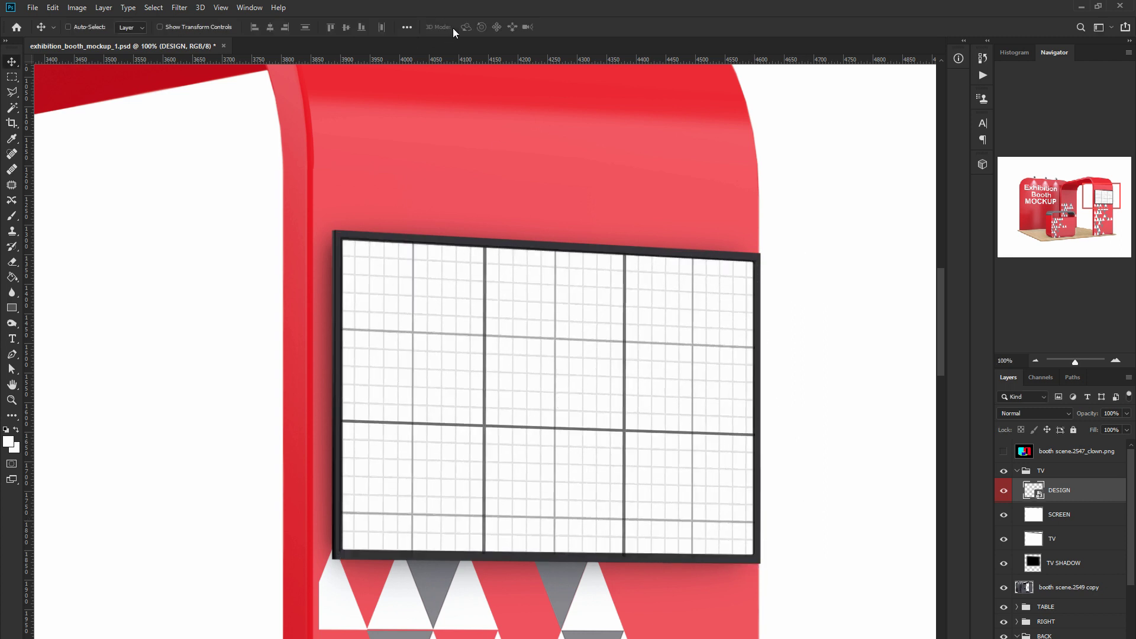
# Step: Clip the design to the screen with Multiply, and hide its placeholder pattern
pyautogui.keyDown('alt'); pyautogui.click(1038, 501); pyautogui.keyUp('alt')
pyautogui.click(1034, 413)
pyautogui.click(1039, 451)
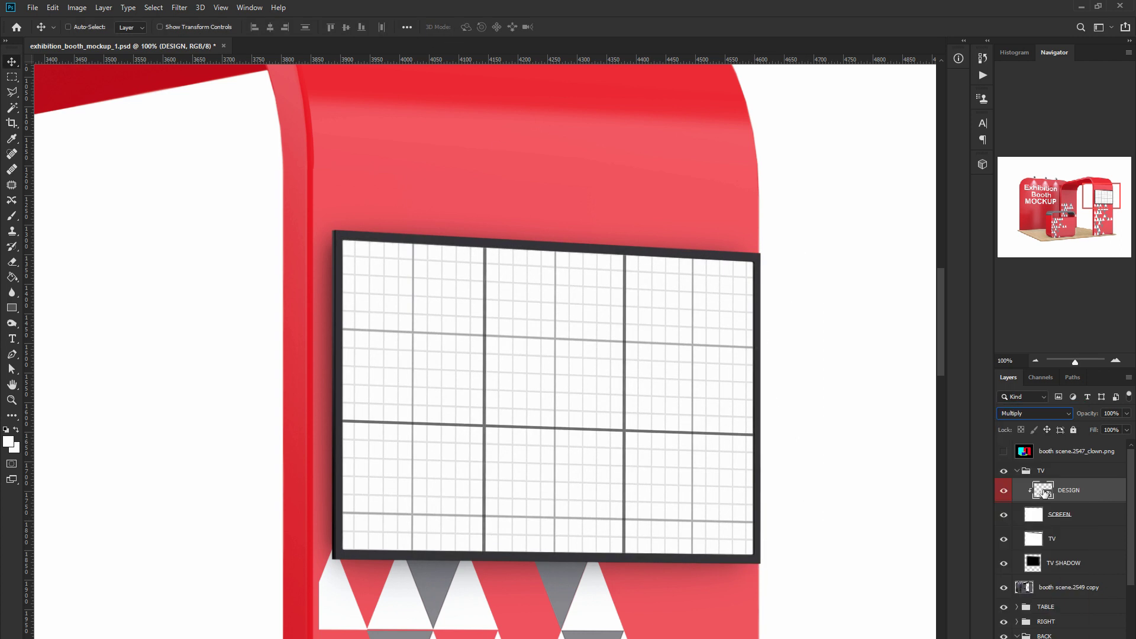
pyautogui.doubleClick(1044, 493)
pyautogui.click(1003, 447)
# Step: Place embedded tv design.png, enlarged to cover the smart object canvas
pyautogui.click(32, 7)
pyautogui.click(53, 234)
pyautogui.click(414, 181)
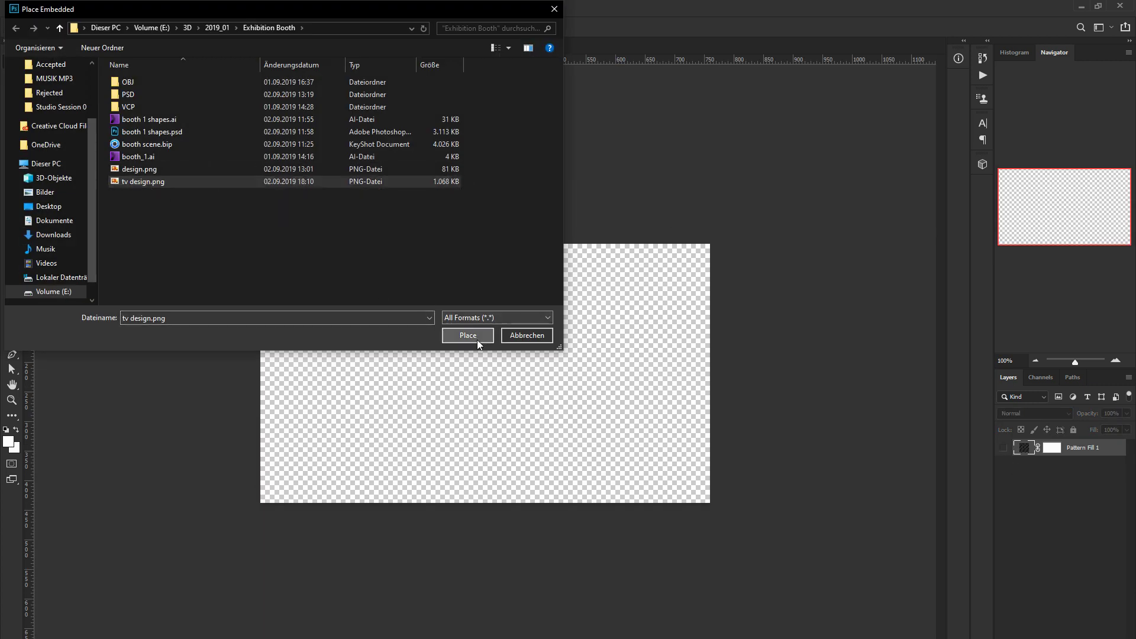
pyautogui.click(468, 335)
pyautogui.moveTo(655, 499); pyautogui.dragTo(735, 525)
pyautogui.press('Return')
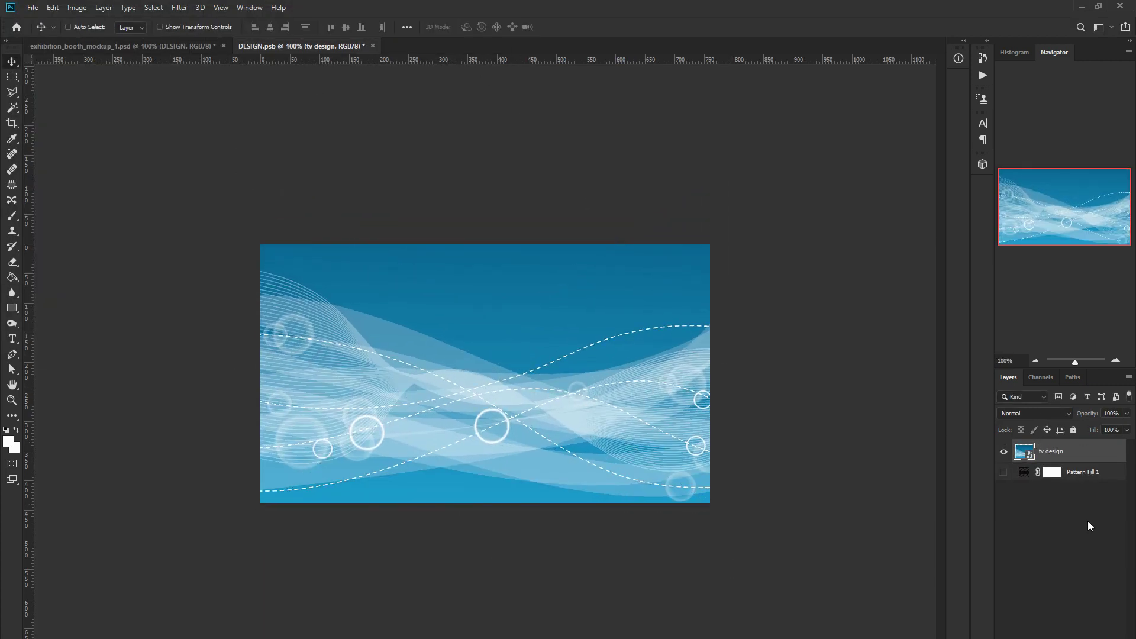
pyautogui.click(181, 51)
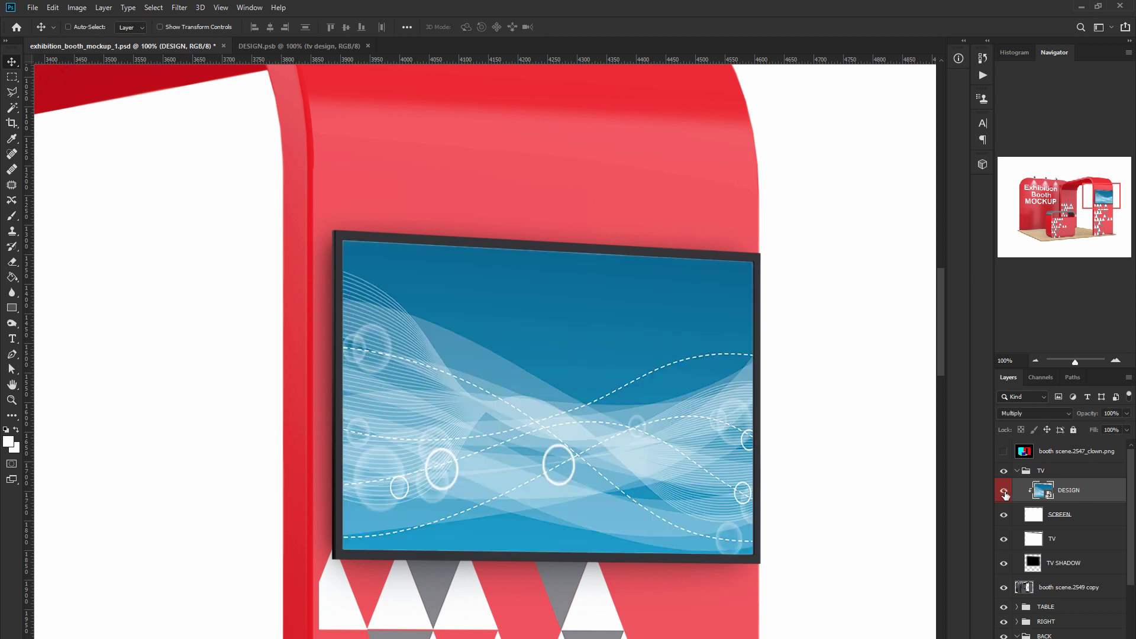
# Step: Copy the expanded screen area of the TV layer to a new layer
pyautogui.click(1040, 517)
pyautogui.keyDown('ctrl'); pyautogui.click(1040, 516); pyautogui.keyUp('ctrl')
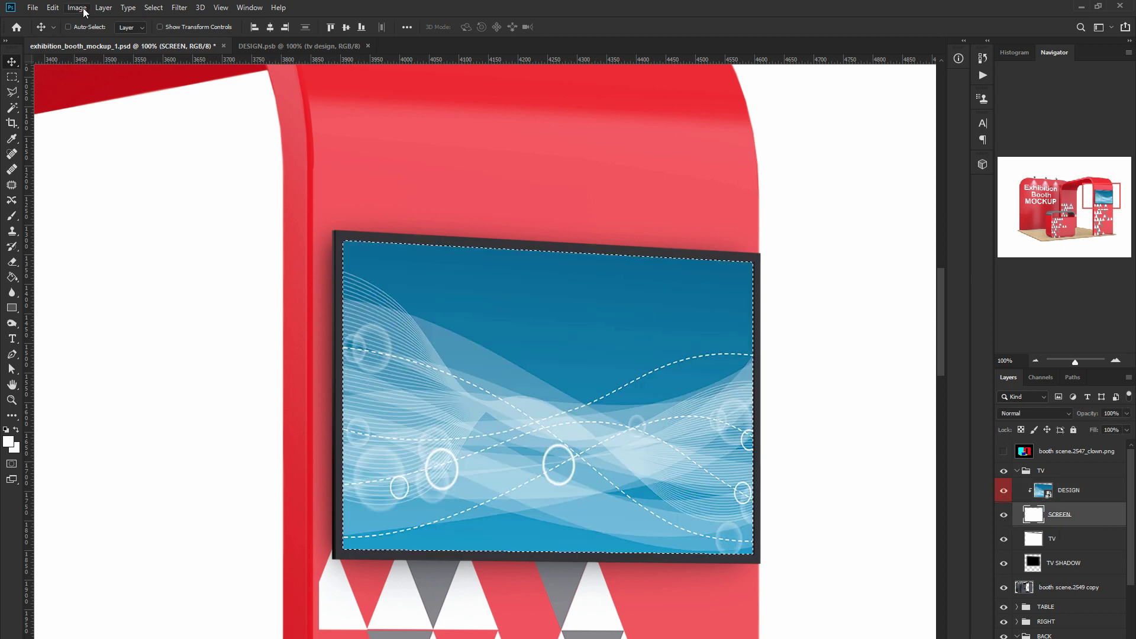
pyautogui.click(152, 7)
pyautogui.click(285, 198)
pyautogui.click(629, 234)
pyautogui.click(1051, 538)
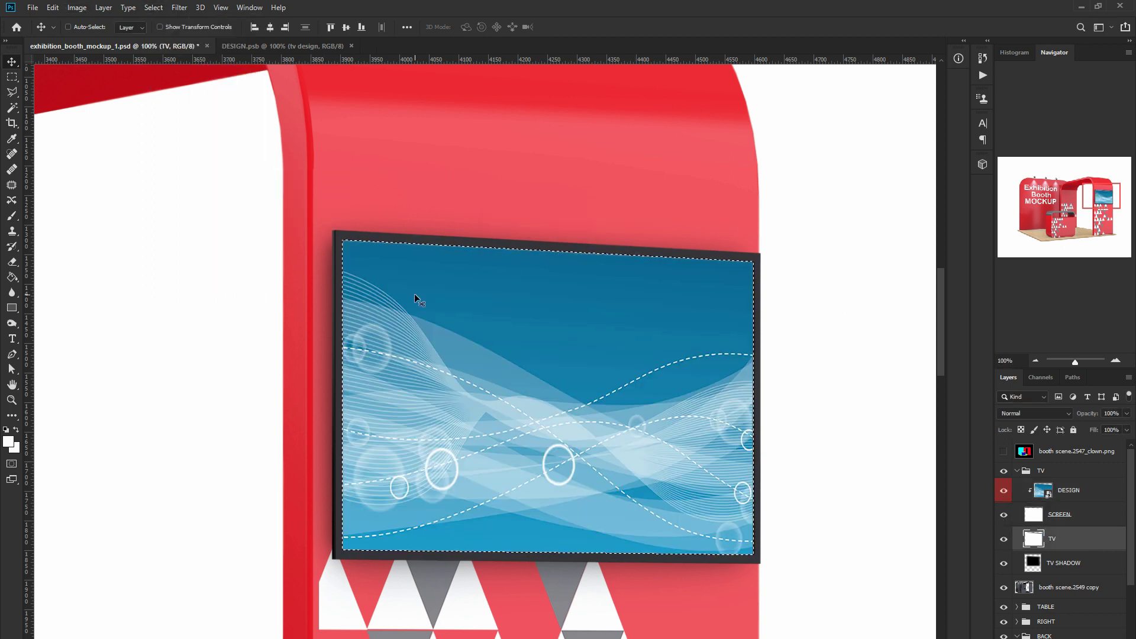
pyautogui.press('w')
pyautogui.rightClick(434, 330)
pyautogui.click(469, 548)
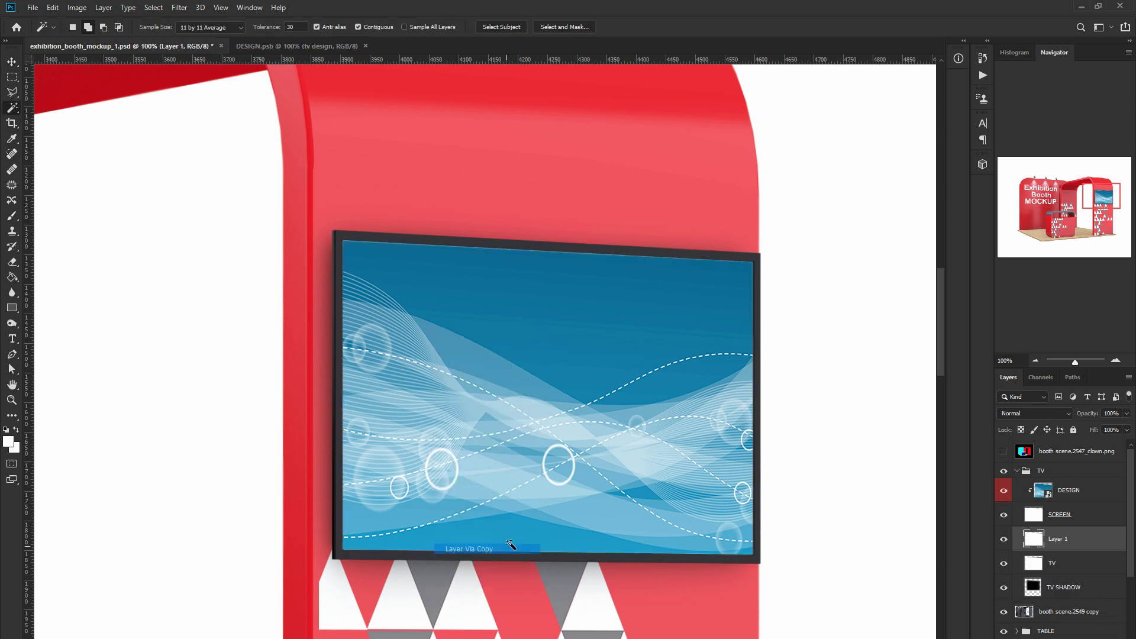
# Step: Merge SCREEN into the new layer and clip the TV design to it
pyautogui.rightClick(1076, 524)
pyautogui.click(1018, 264)
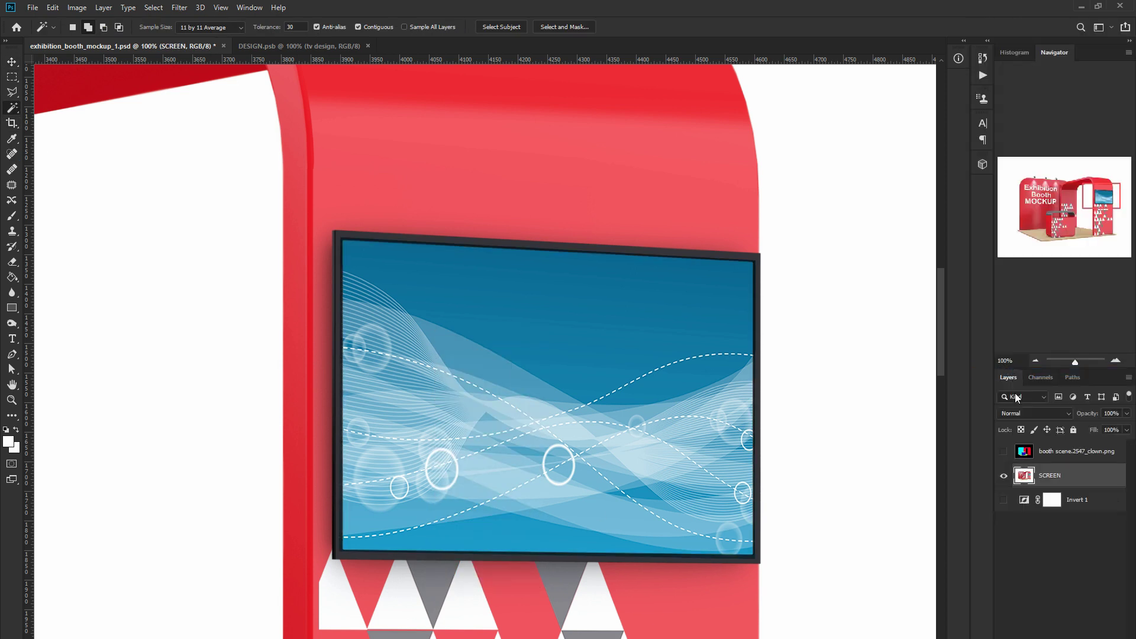
pyautogui.click(1059, 514)
pyautogui.rightClick(1064, 516)
pyautogui.click(1008, 366)
pyautogui.keyDown('alt'); pyautogui.click(1034, 500); pyautogui.keyUp('alt')
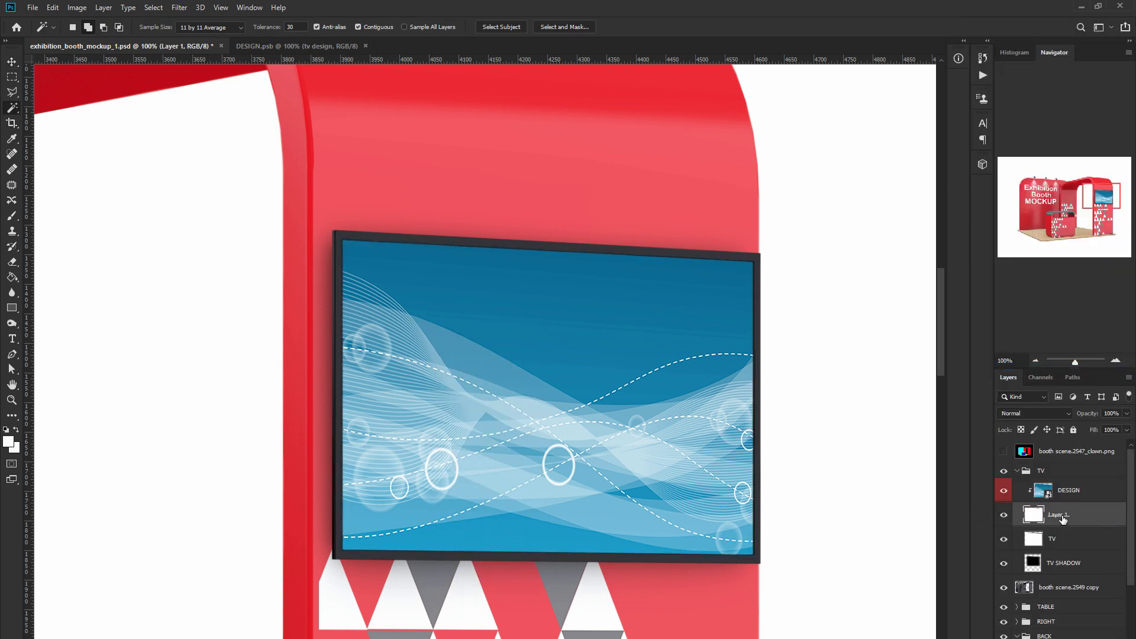
pyautogui.write('SCREEN')
# Step: Try a Screen-blended, lower-opacity duplicate of the lighting layer, then delete it
pyautogui.click(1035, 360)
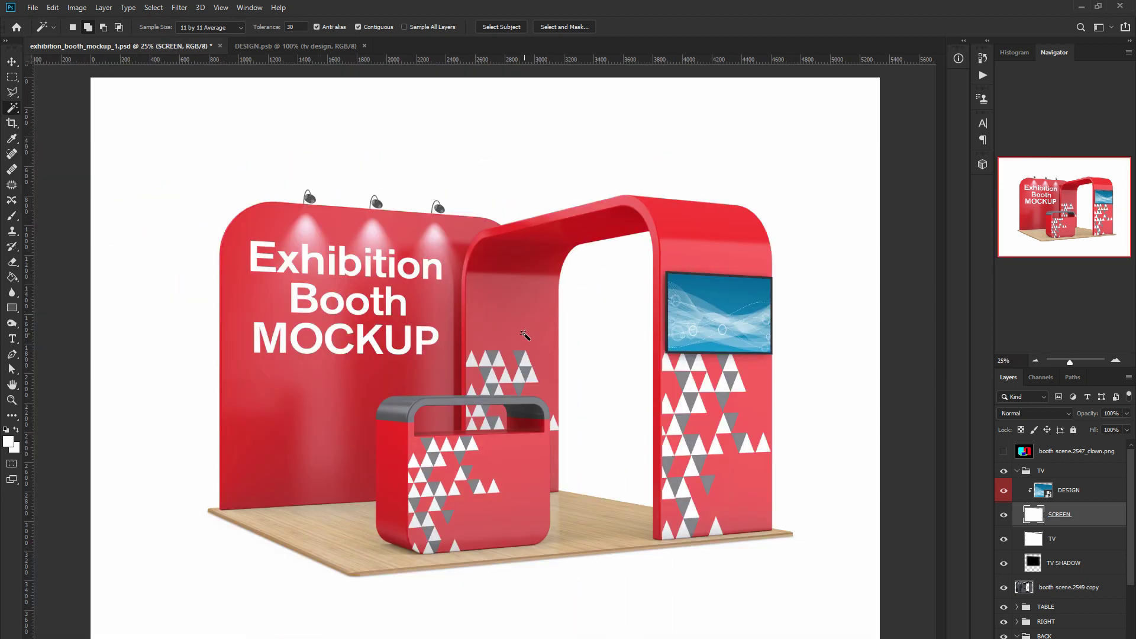
pyautogui.click(1003, 587)
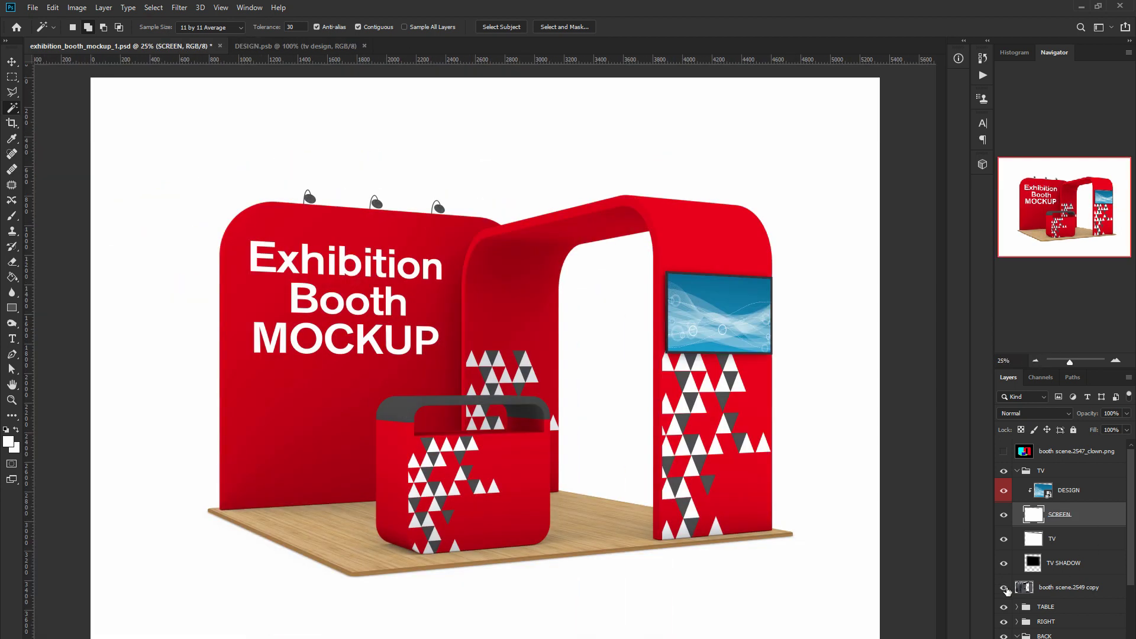
pyautogui.click(1077, 587)
pyautogui.hotkey('ctrl', 'j')
pyautogui.moveTo(1127, 413); pyautogui.dragTo(1098, 431)
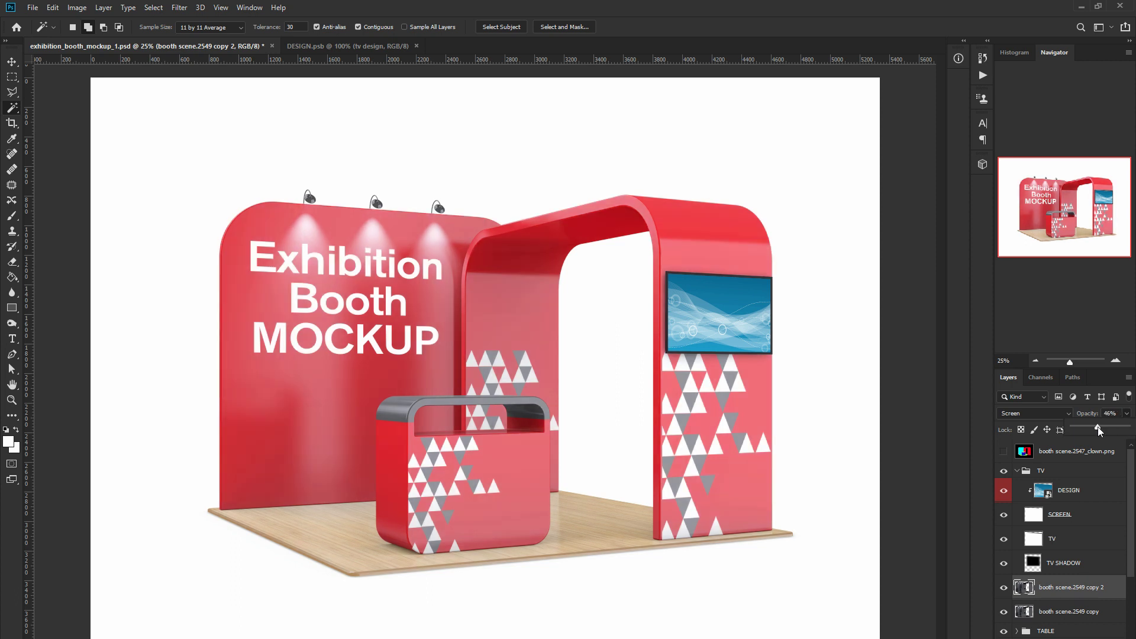
pyautogui.rightClick(1093, 586)
pyautogui.click(1006, 167)
# Step: Rename the booth light layer to LIGHTING and save the mockup
pyautogui.doubleClick(1071, 586)
pyautogui.write('NG')
pyautogui.press('Return')
pyautogui.hotkey('ctrl', 's')
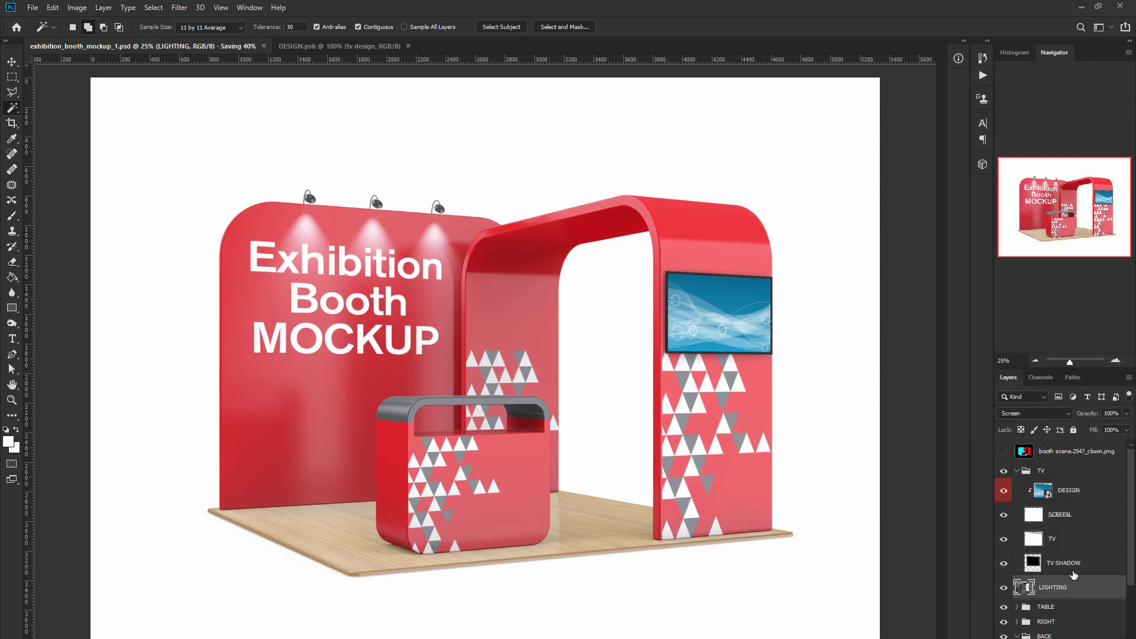